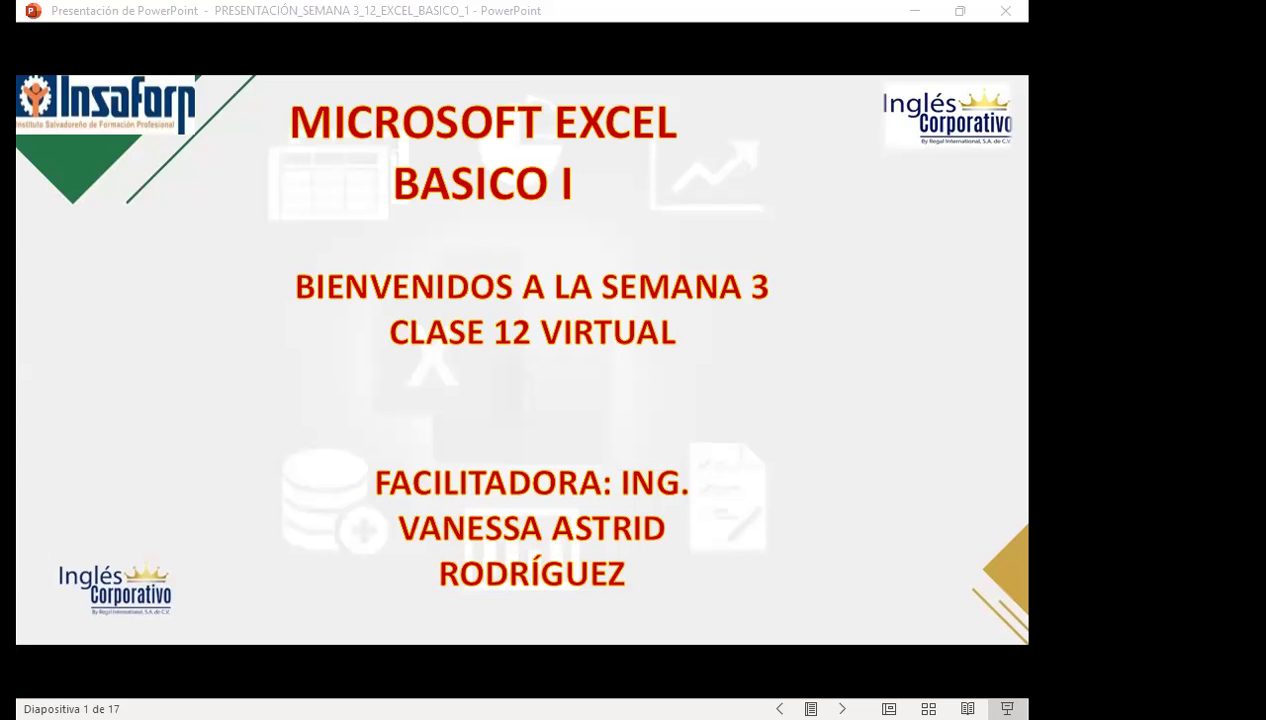
Highlight BASICO on the title slide, then show the FCO-EXCEL1 course outline with SECCIÓN 4 expanded.
left_click_drag(407, 184, 543, 187)
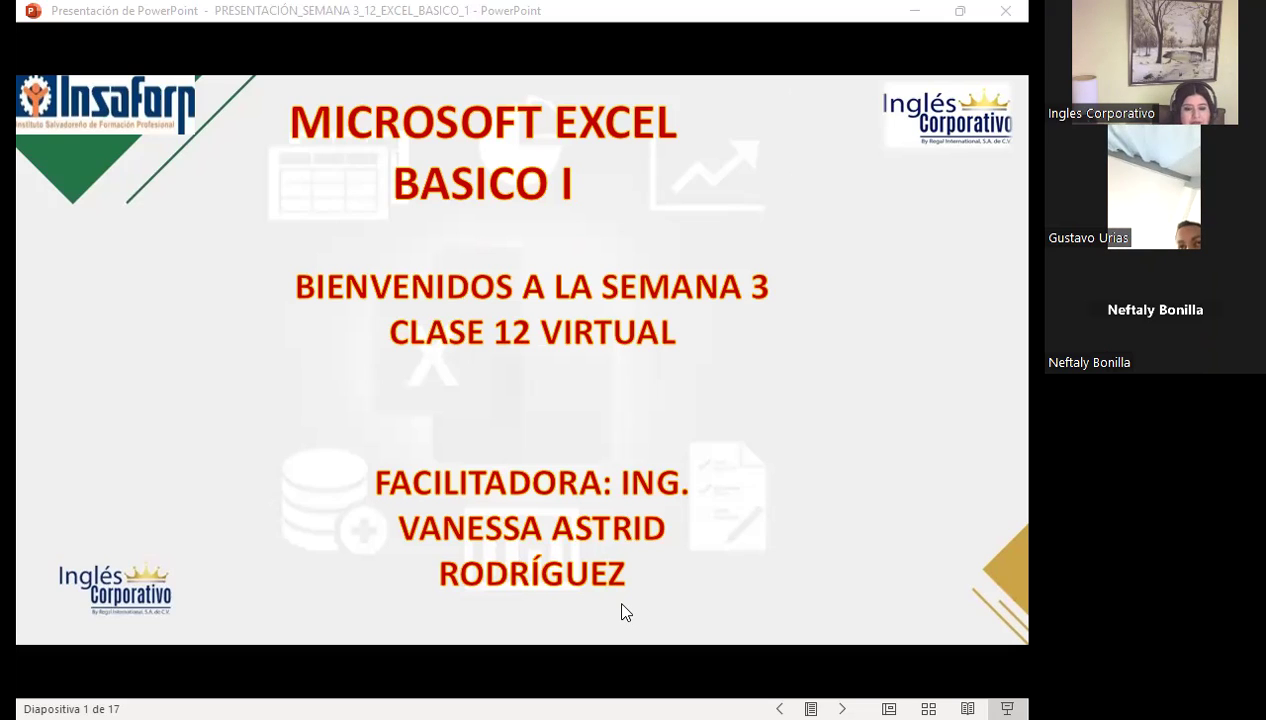
key("alt+Tab")
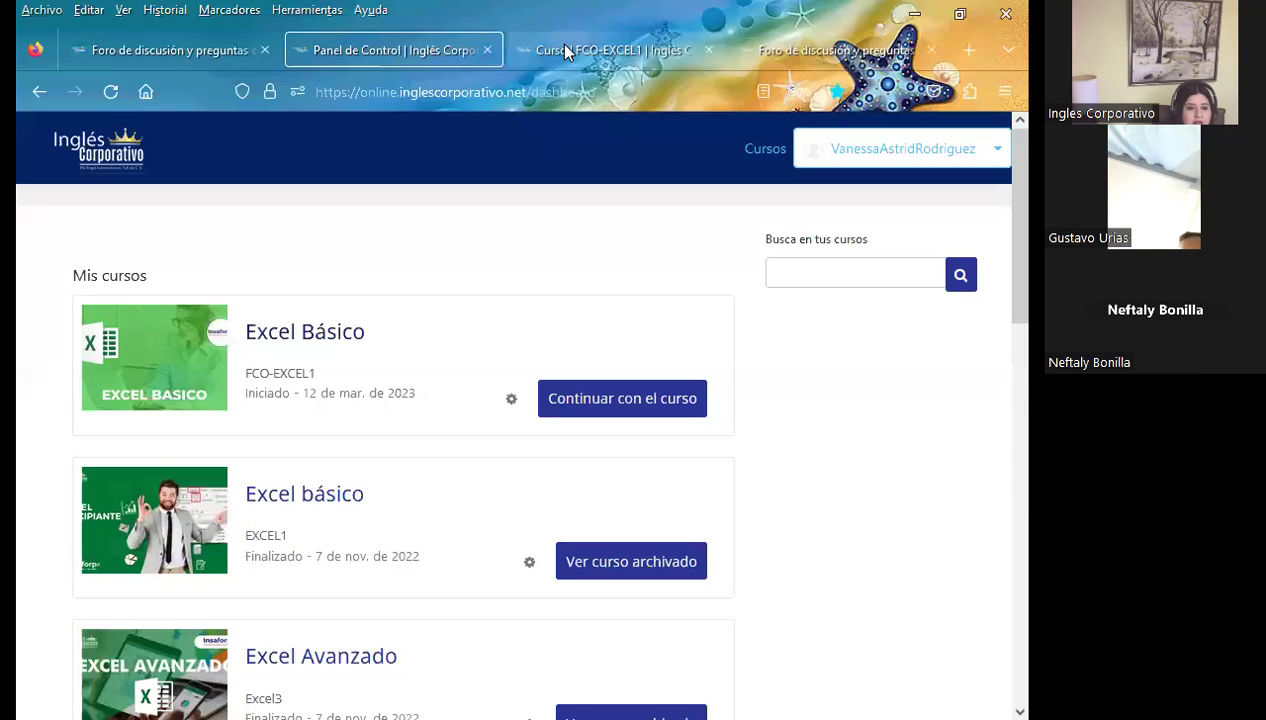
left_click(558, 44)
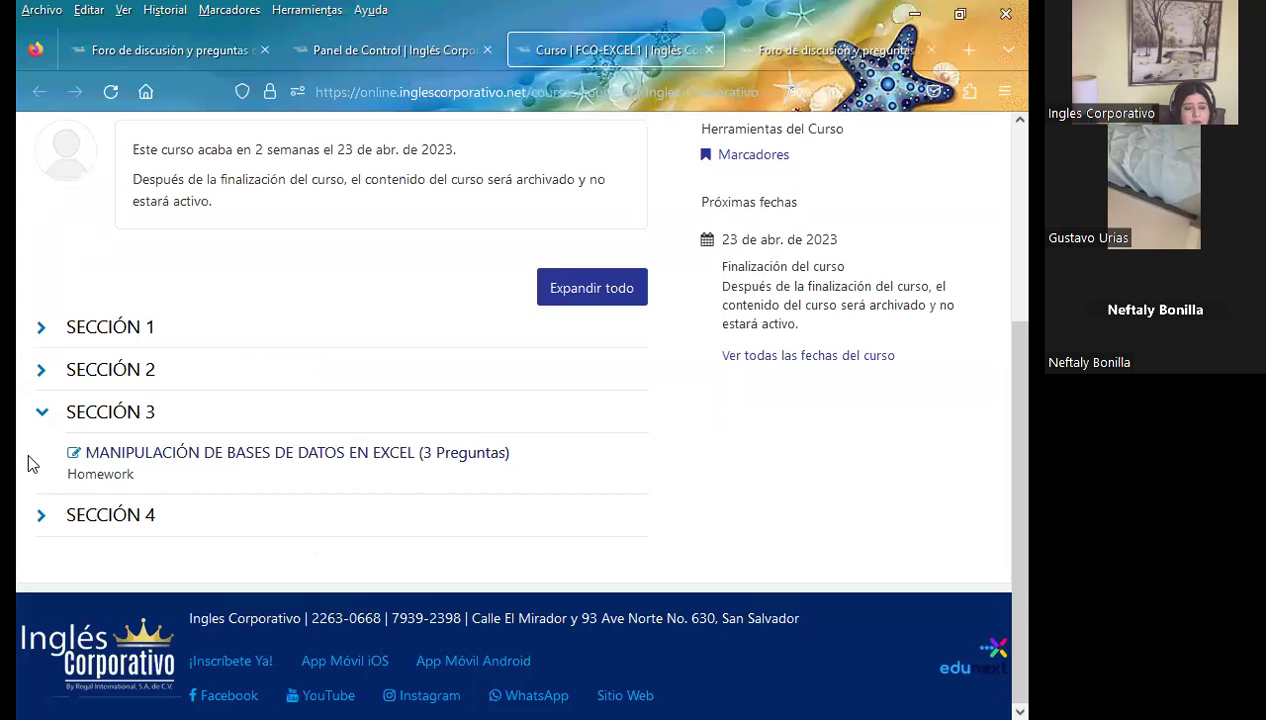
left_click(39, 517)
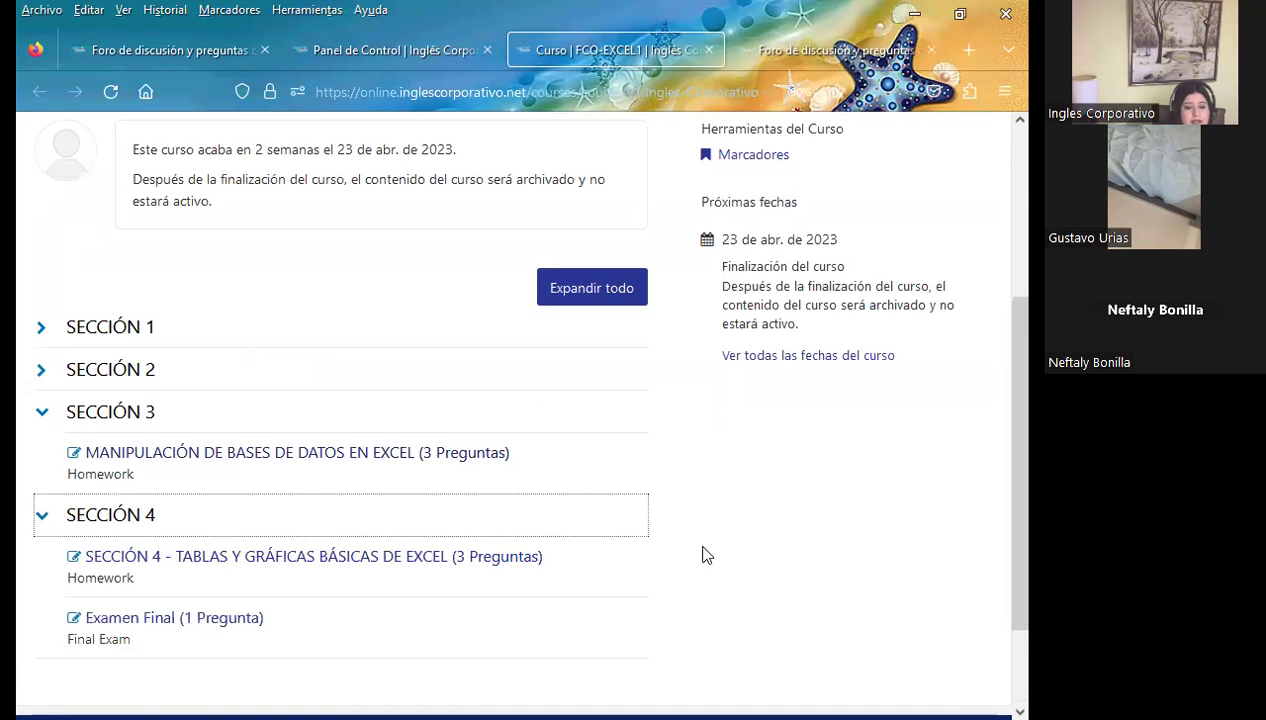
scroll(736, 551, "down", 3)
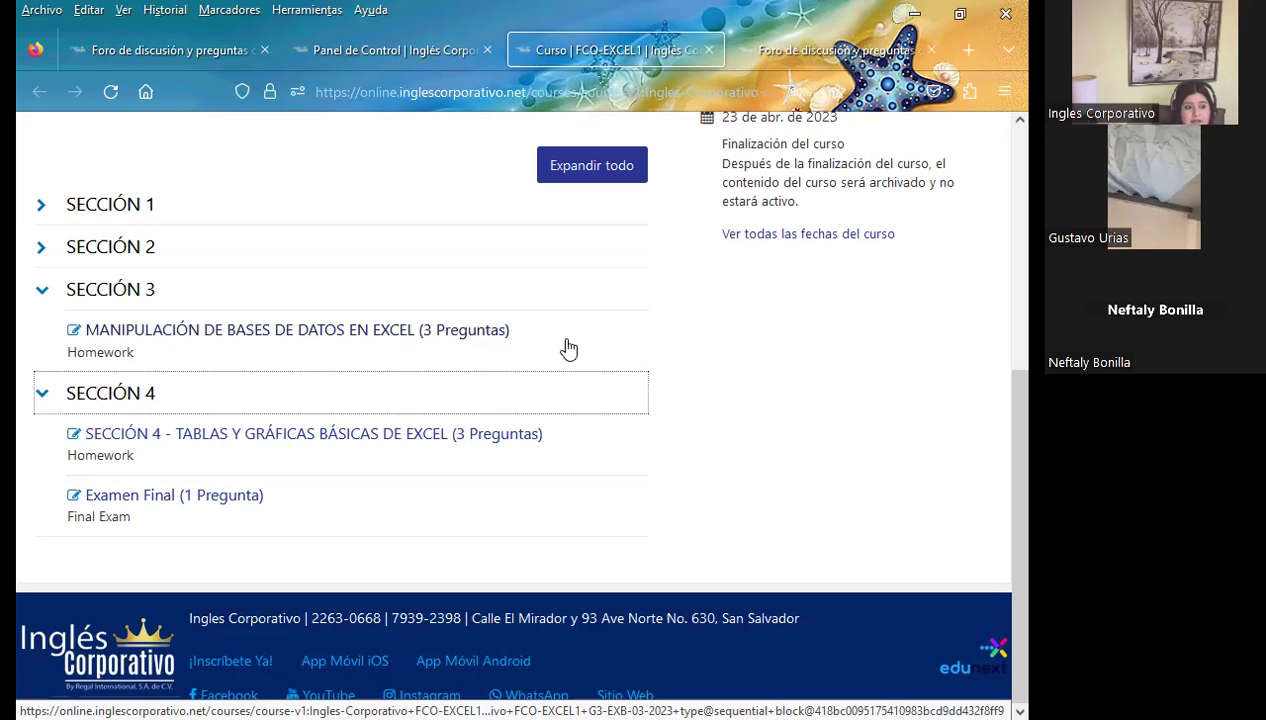
Open lesson 3.2 Herramienta formulario from the forum page and scroll to its data-form explanation.
left_click(41, 393)
left_click(790, 48)
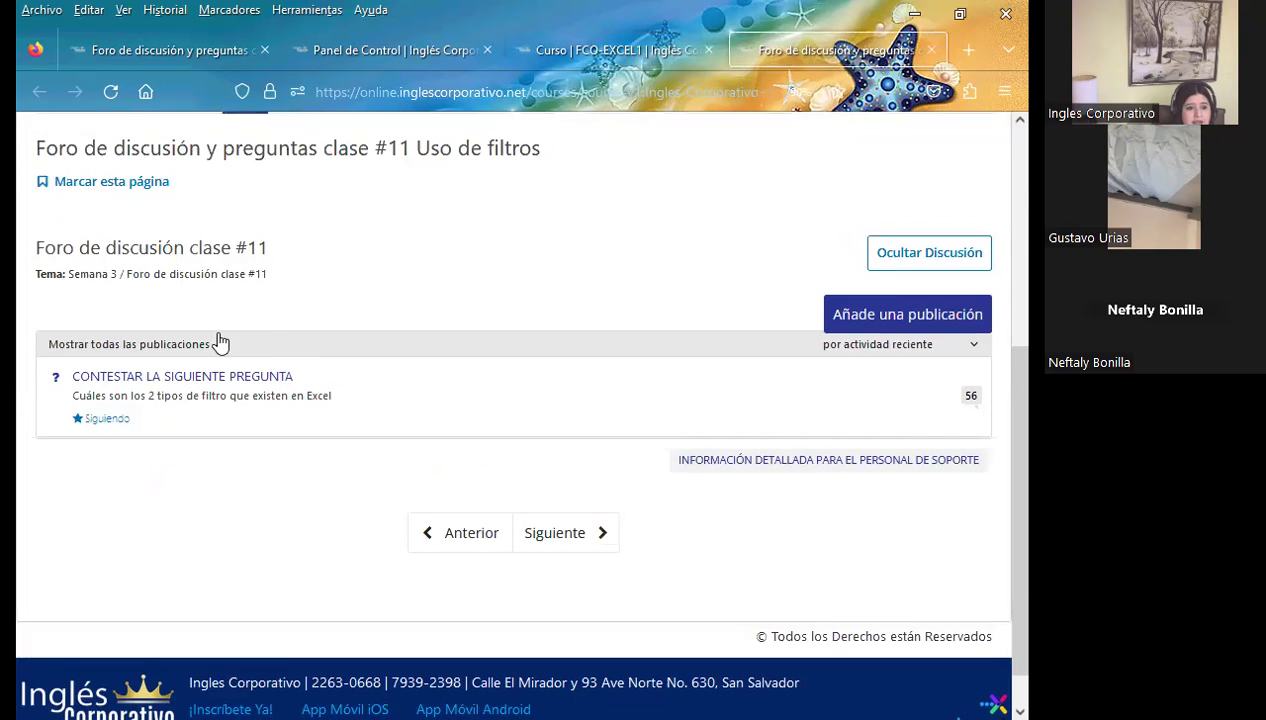
scroll(222, 345, "up", 5)
left_click(292, 468)
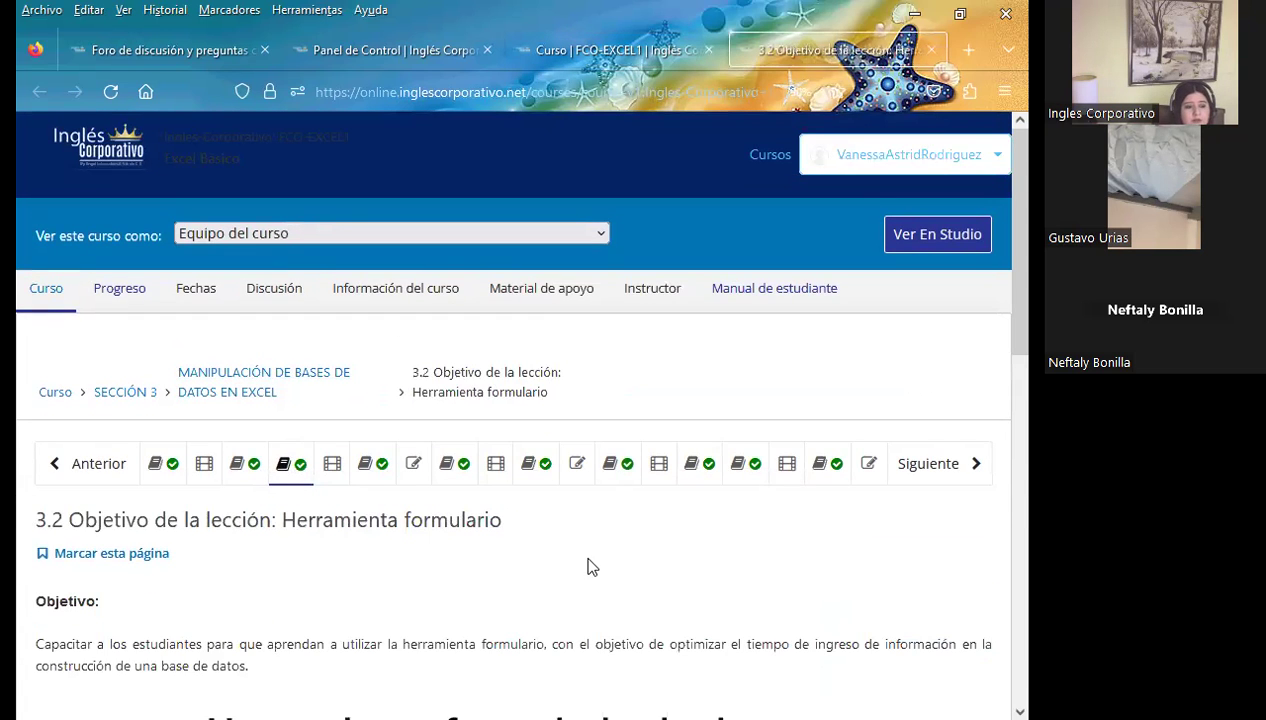
scroll(590, 565, "down", 3)
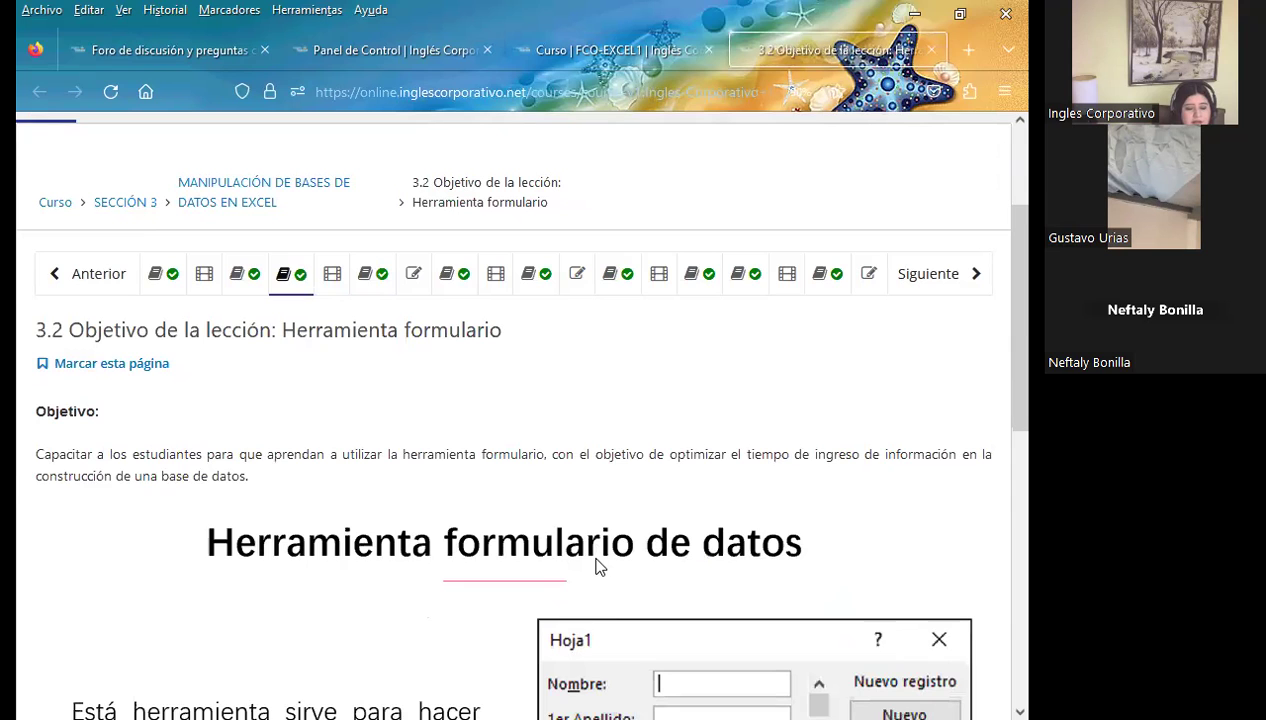
scroll(450, 530, "down", 3)
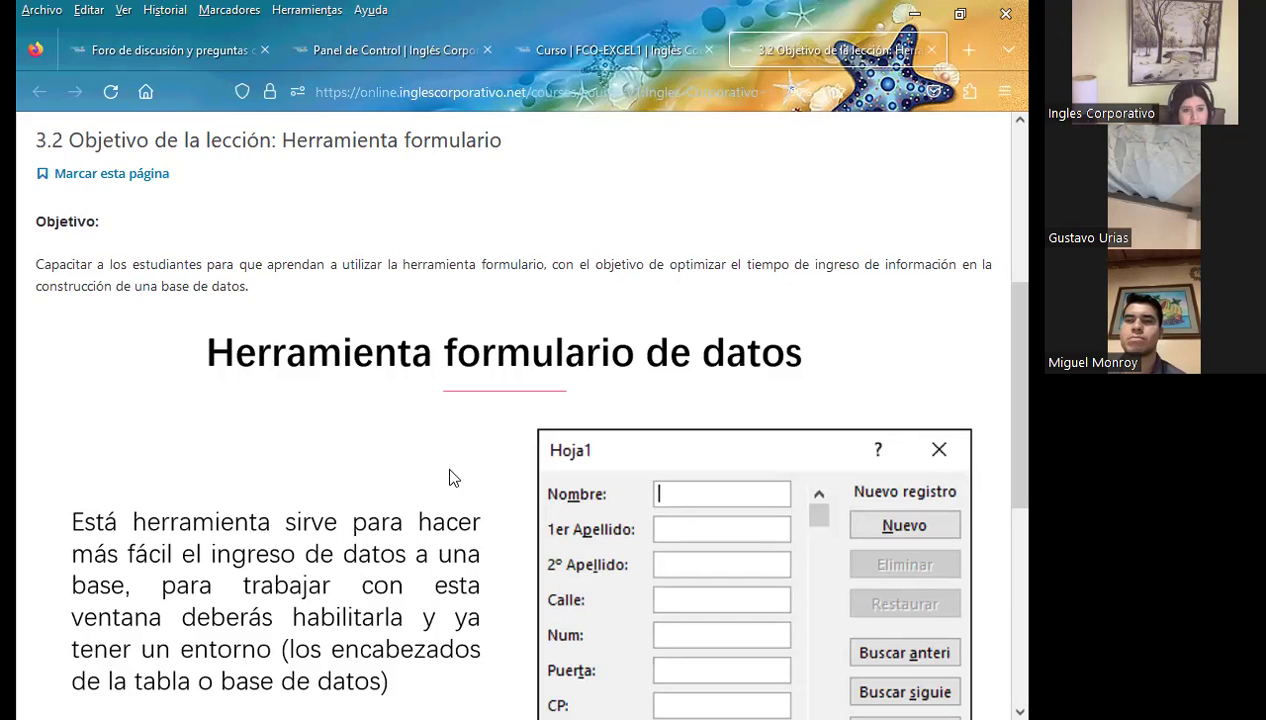
Scroll up and down through the lesson 3.2 page to review the data-form content.
scroll(440, 460, "down", 3)
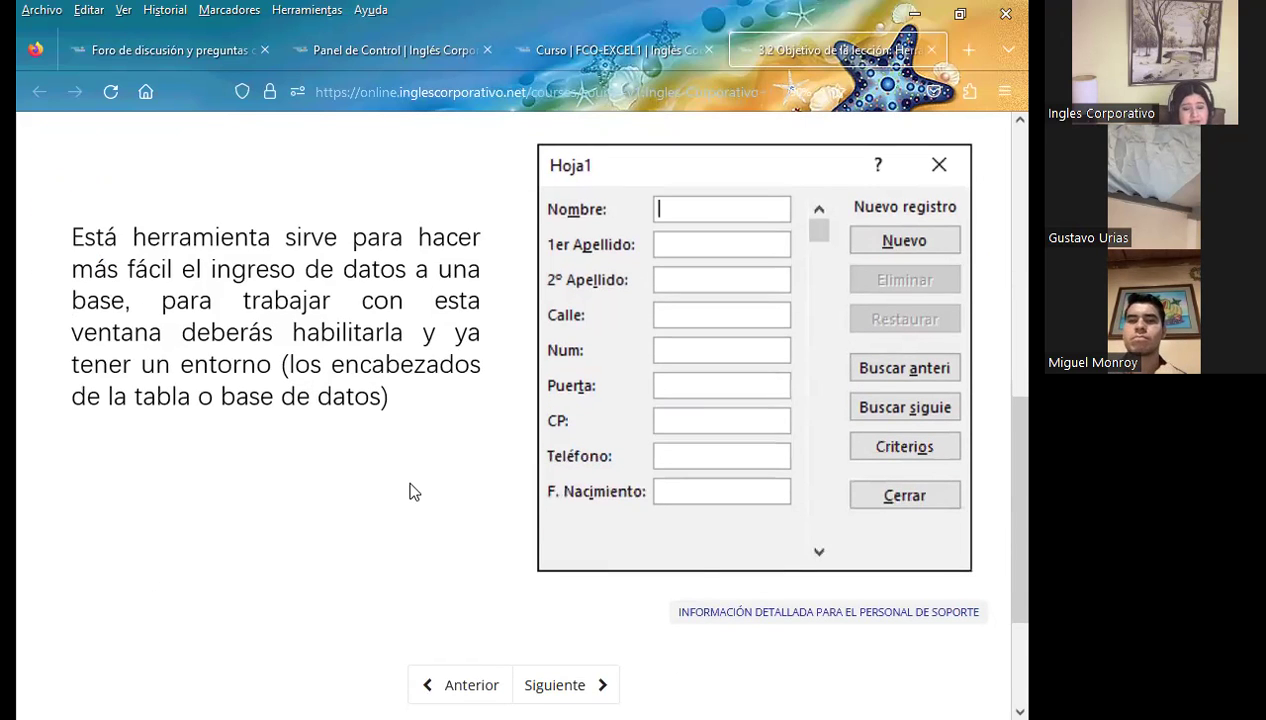
scroll(405, 487, "up", 3)
scroll(435, 496, "up", 1)
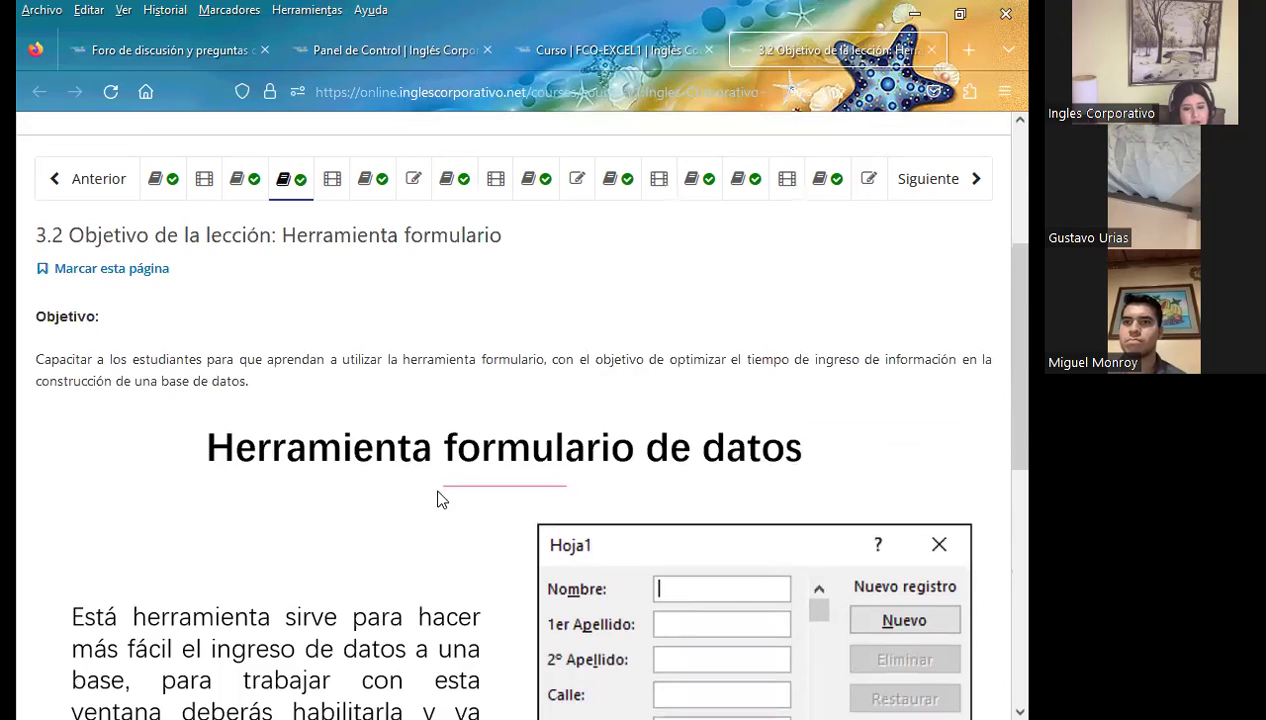
scroll(451, 489, "down", 2)
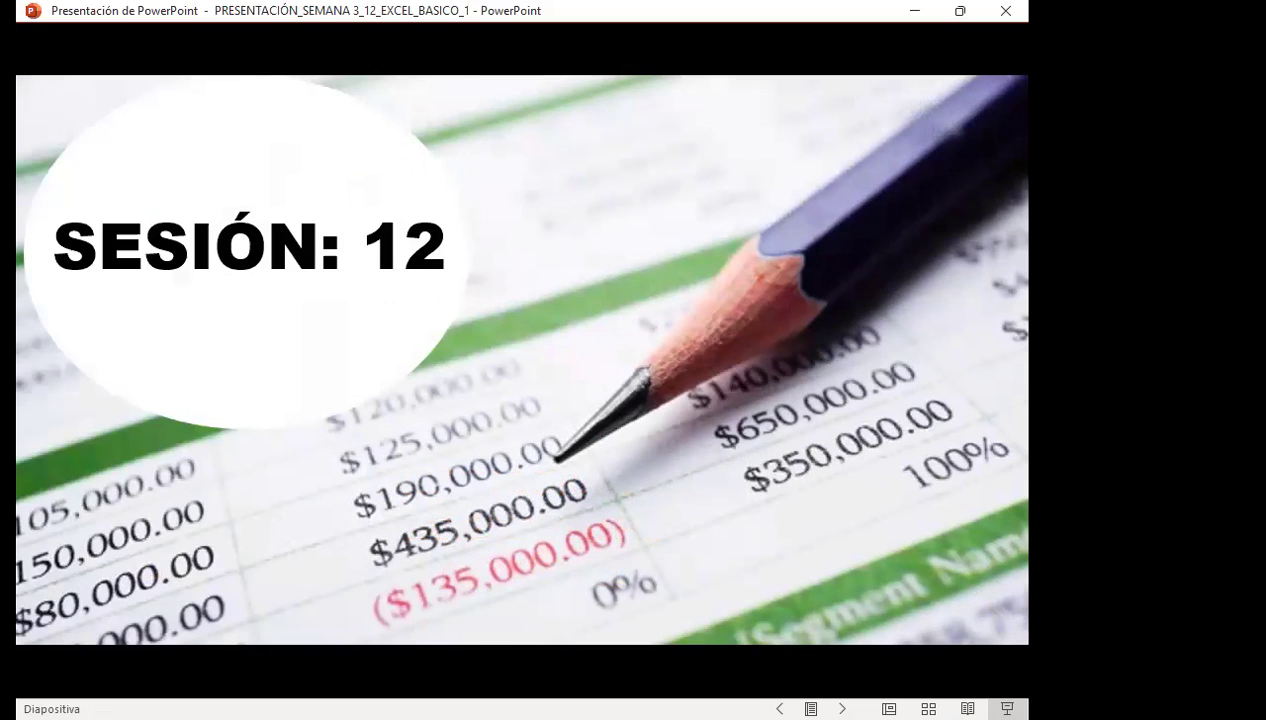
Advance the slideshow to slide 3, the AGENDA listing the session's five parts.
key("Right")
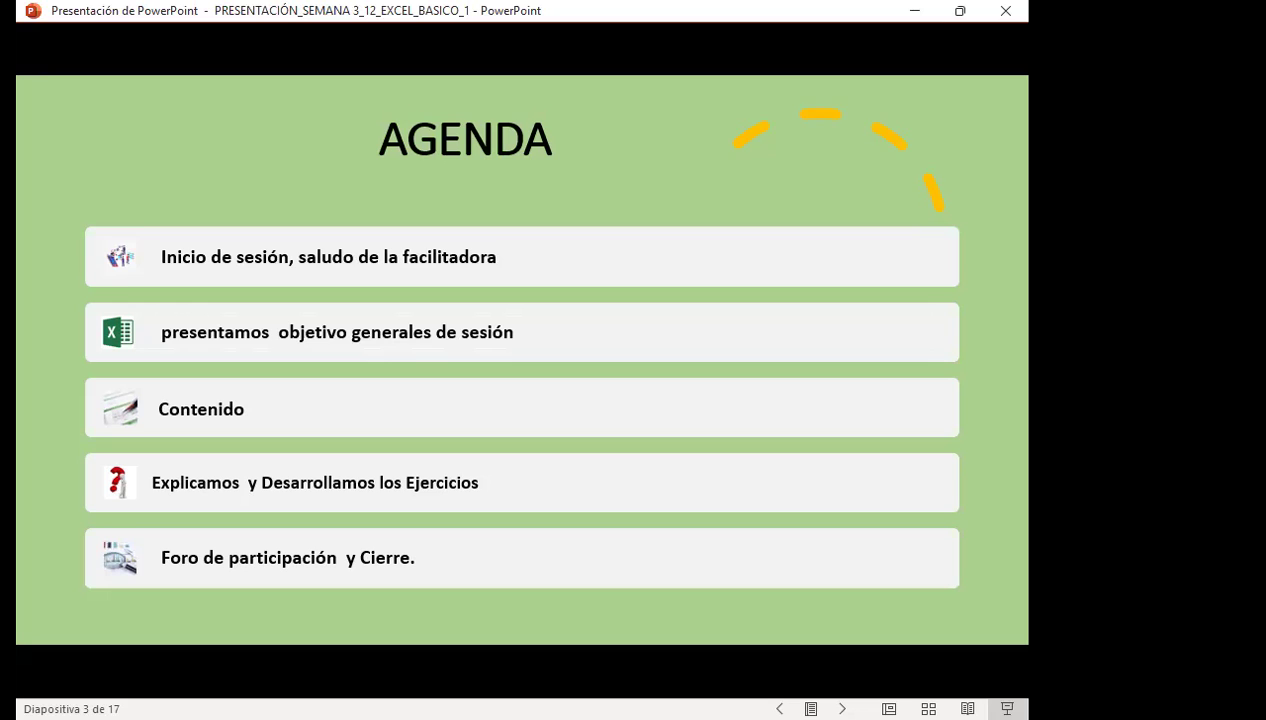
Advance to slide 4, the session objectives on data forms and coloring blank cells.
key("Right")
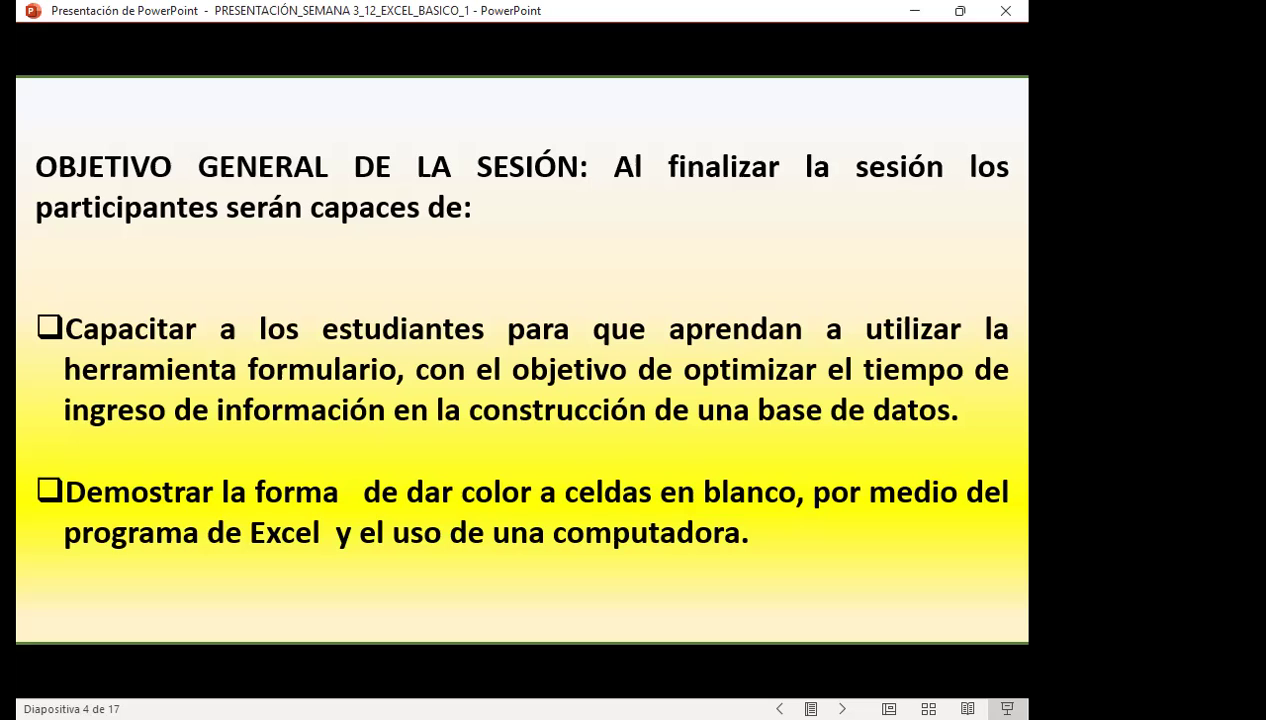
Advance to slide 5, the USO DE HERRAMIENTA FORMULARIO DE DATOS section title.
key("Right")
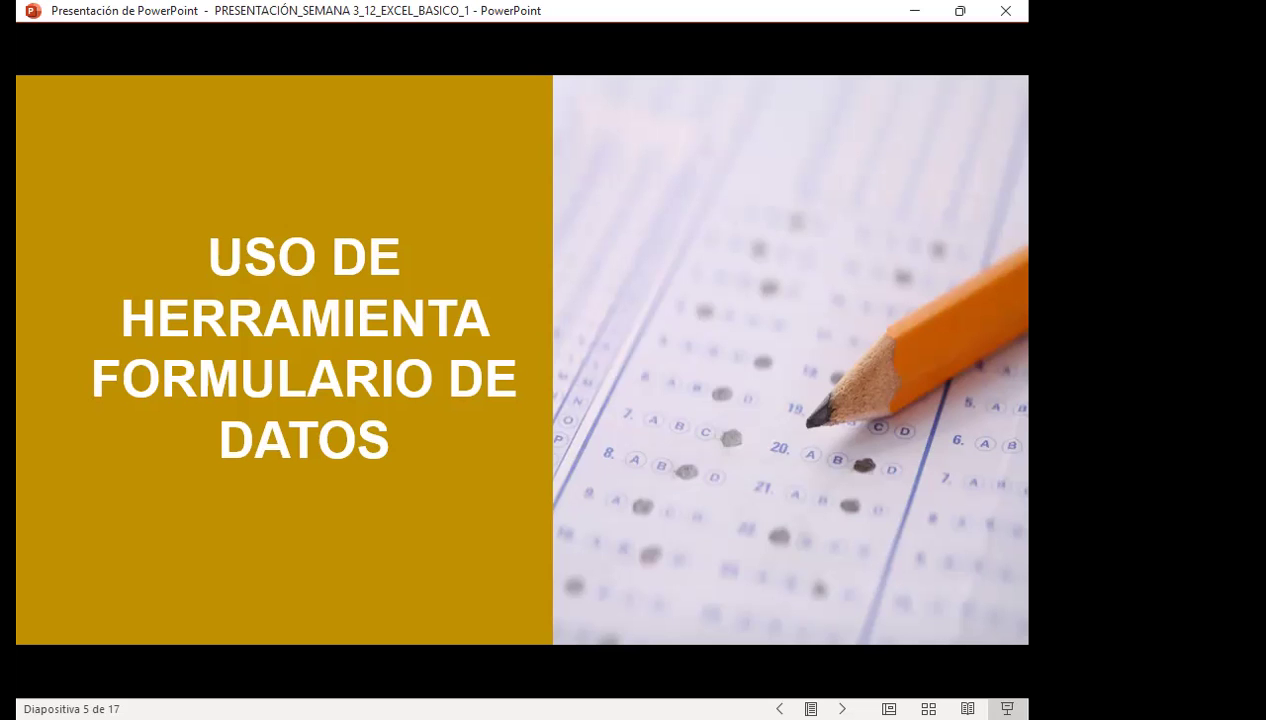
Advance to slide 6, explaining that Excel forms help enter data and avoid capture errors.
key("Right")
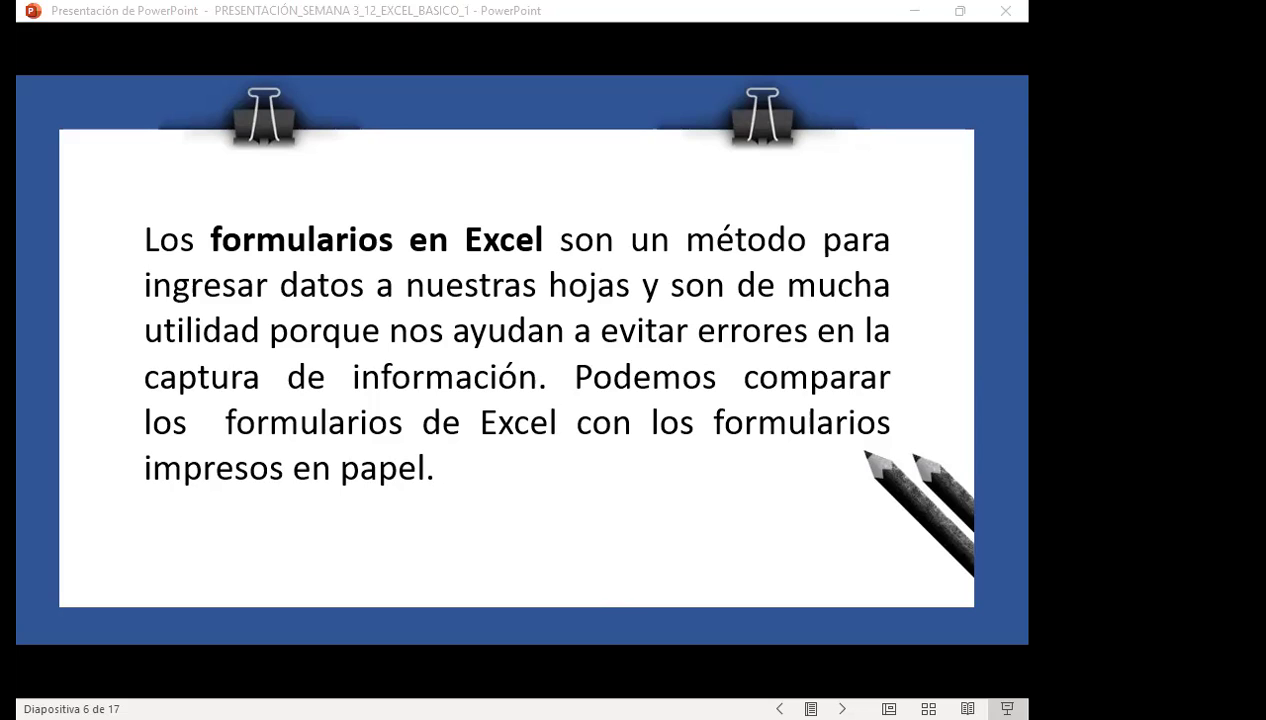
Return to Excel, open the FORMULARIO sheet and scroll through the sales records back to the header.
key("alt+Tab")
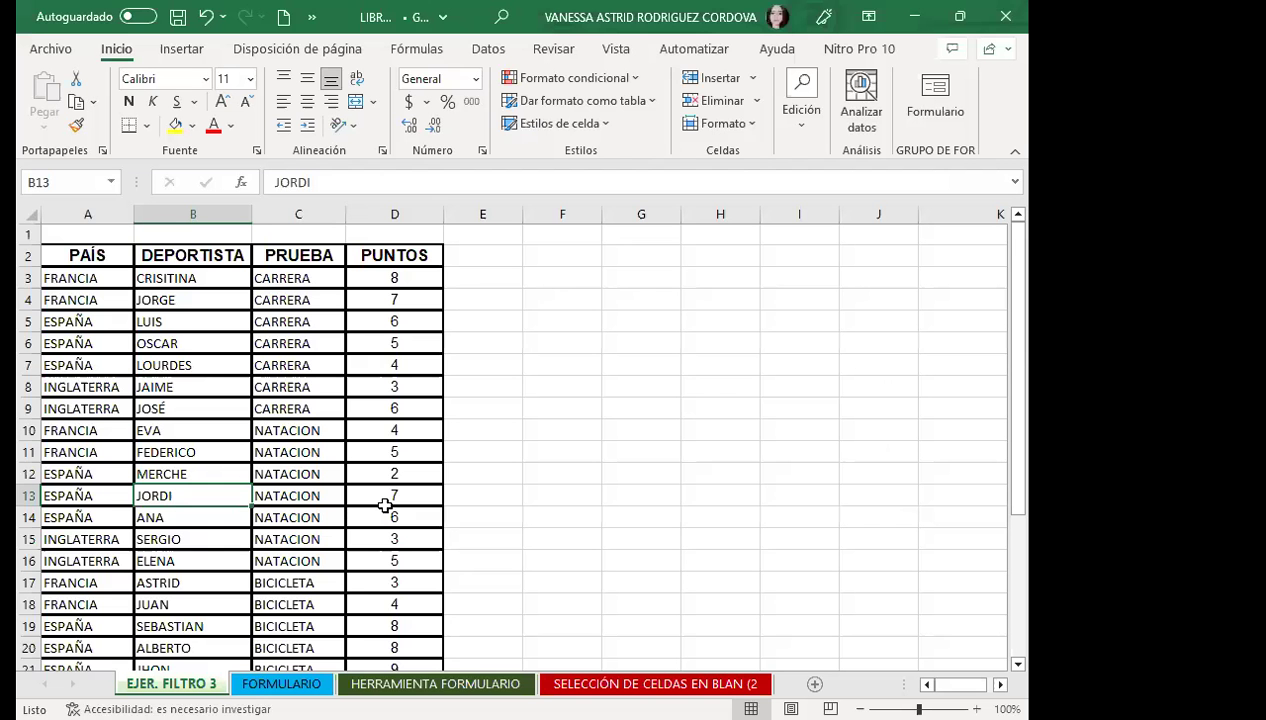
left_click(302, 532)
left_click(281, 684)
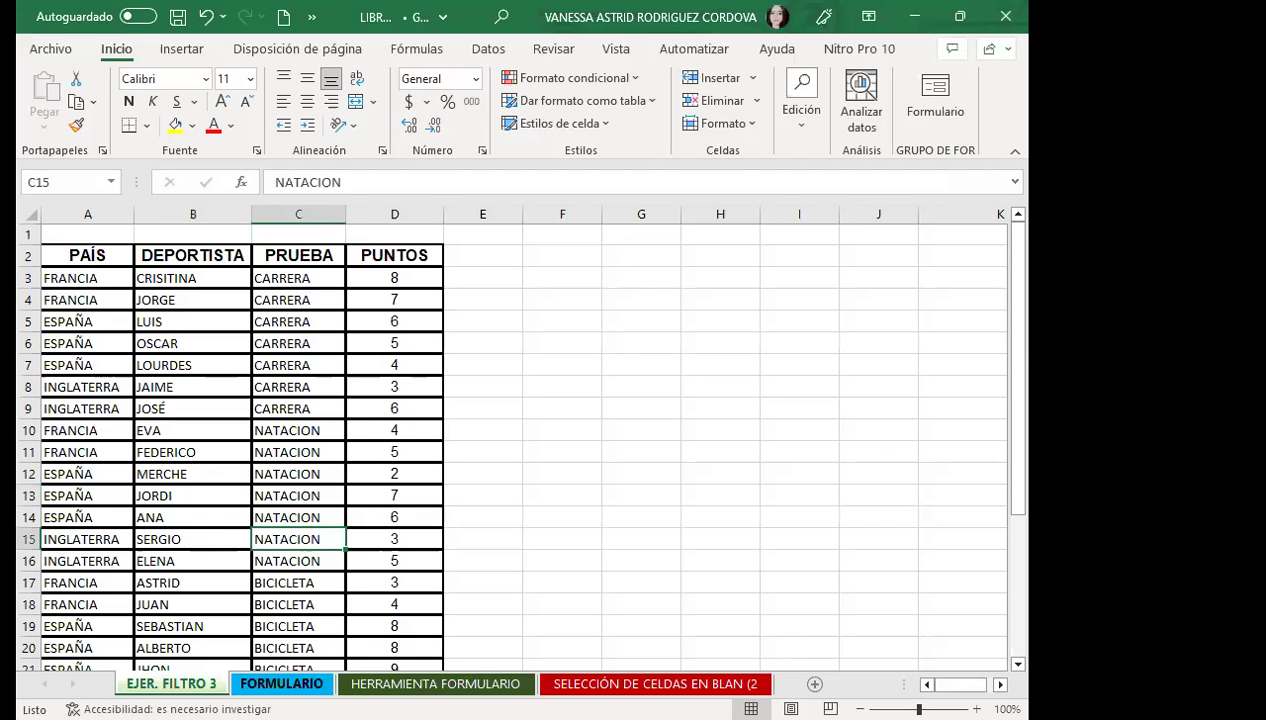
scroll(308, 398, "down", 2)
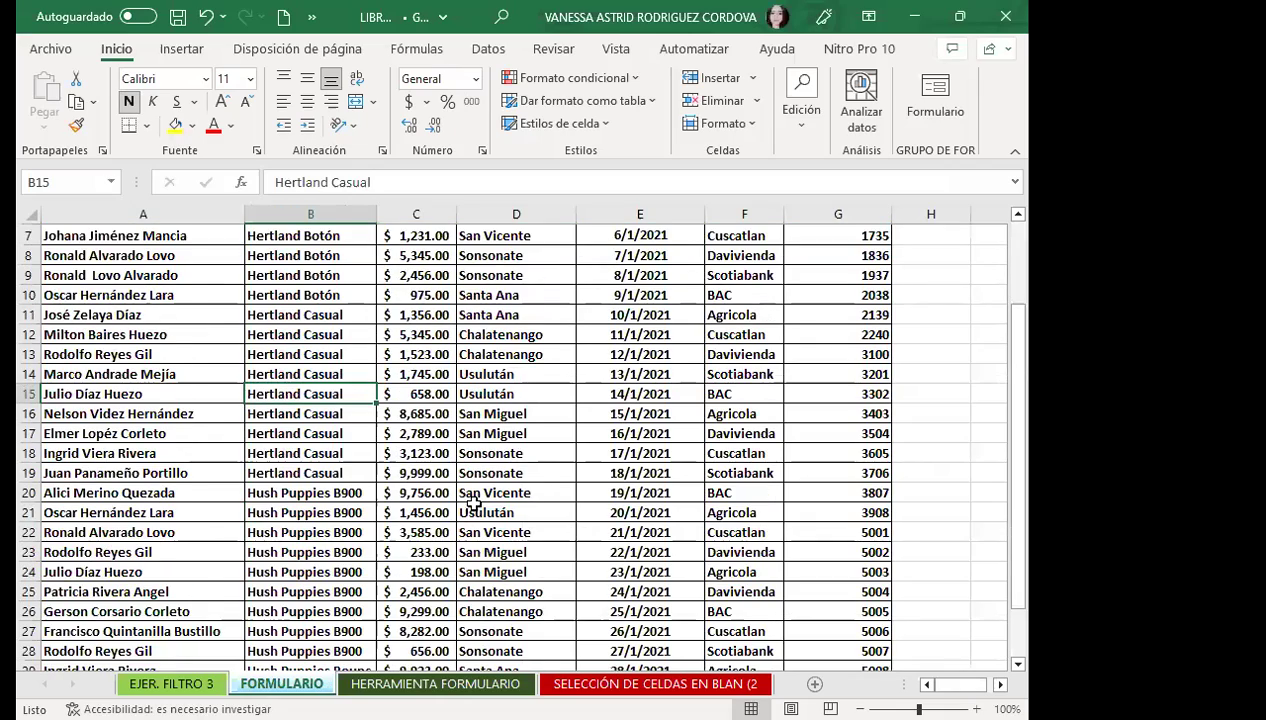
scroll(471, 513, "down", 2)
scroll(480, 483, "down", 2)
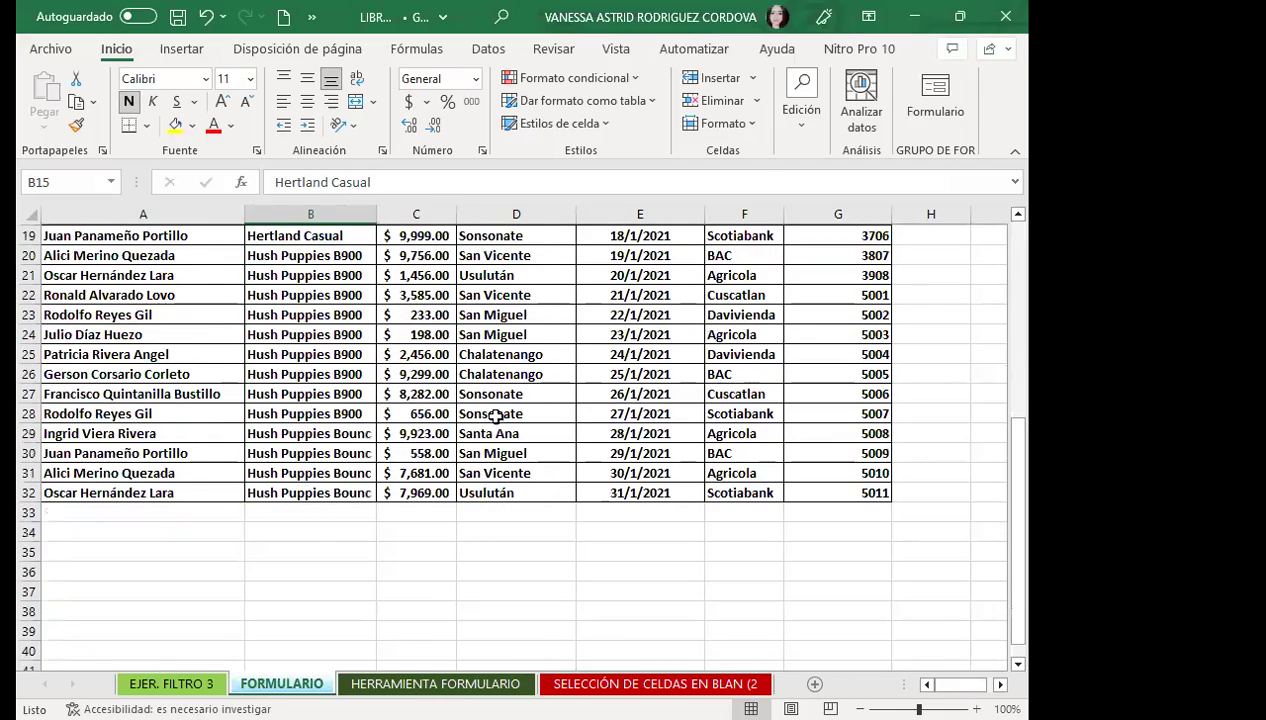
scroll(477, 515, "up", 5)
scroll(470, 495, "up", 1)
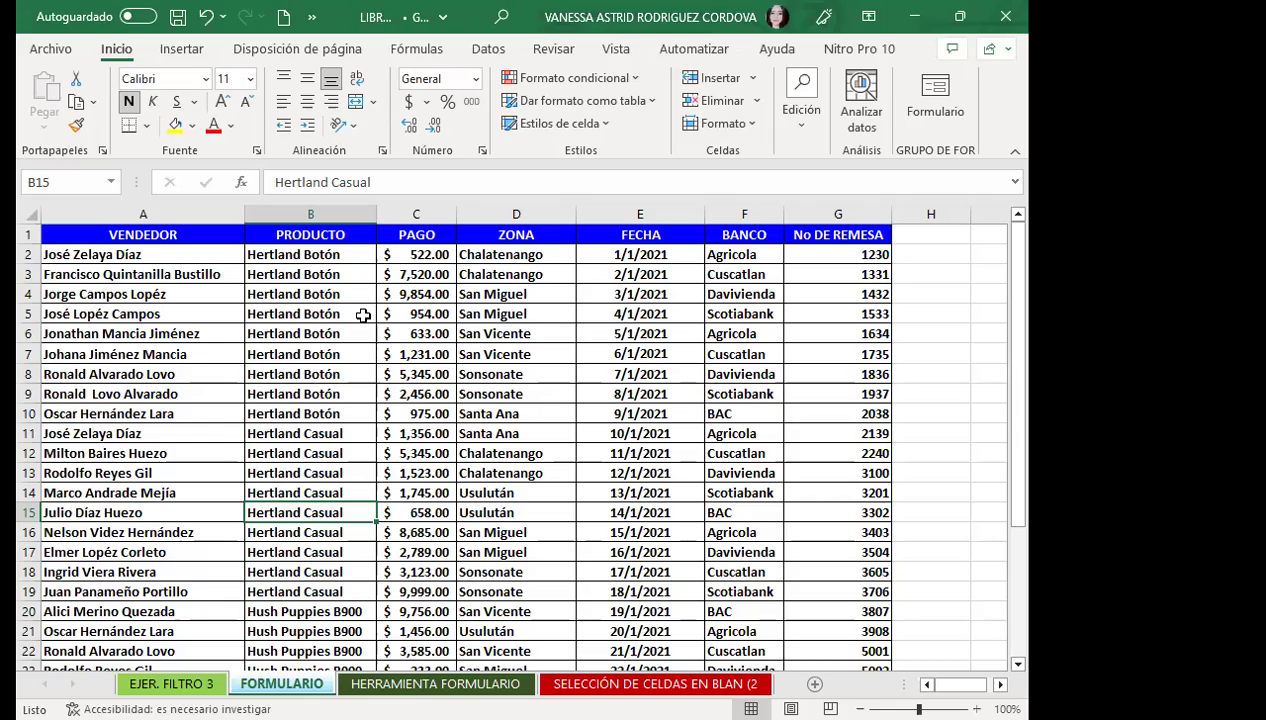
Clear the contents of B2:G32 on FORMULARIO, leaving only the VENDEDOR names, then select A6.
mouse_move(318, 256)
left_mouse_down()
mouse_move(842, 654)
mouse_move(839, 638)
left_mouse_up()
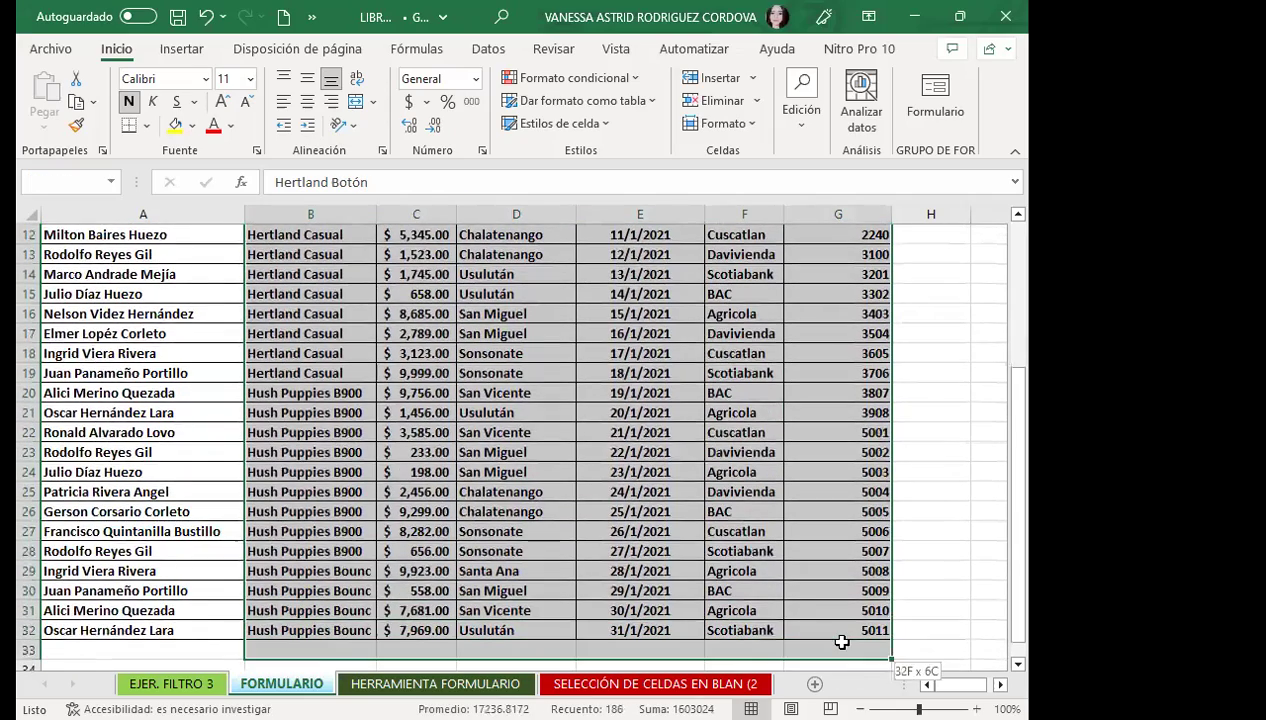
key("Delete")
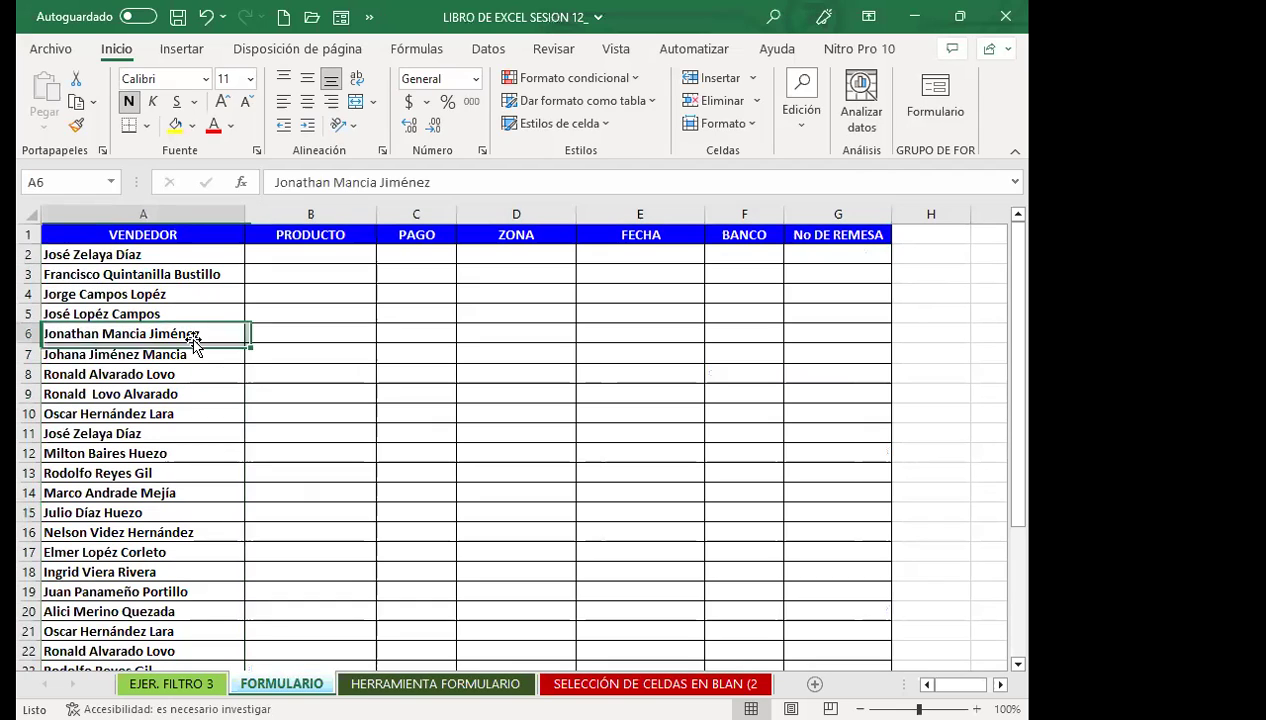
left_click(194, 341)
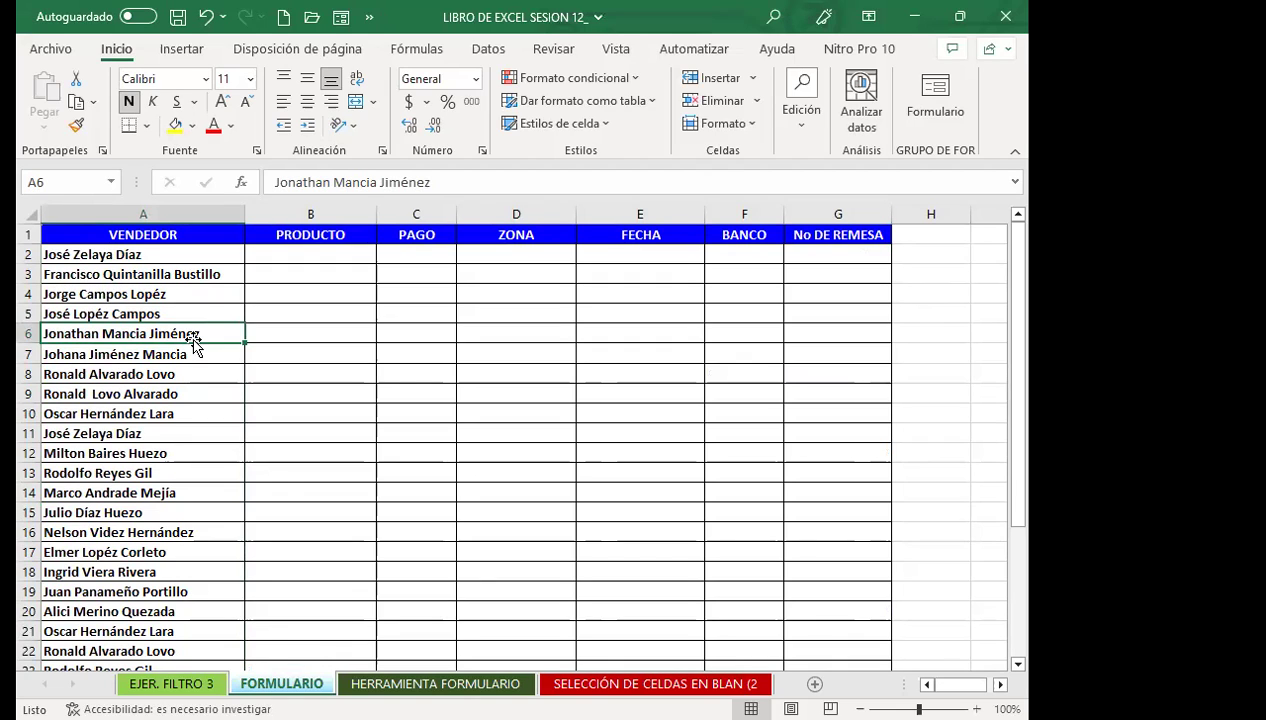
left_click_drag(215, 252, 224, 489)
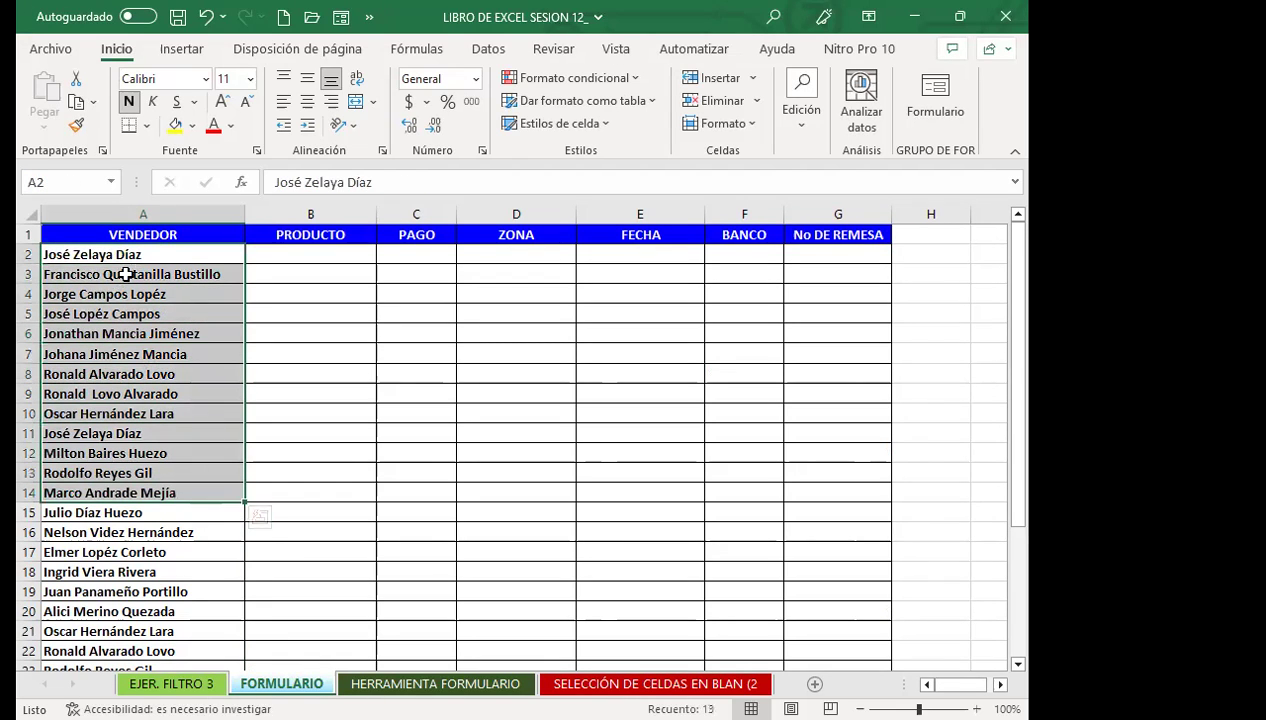
left_click(182, 268)
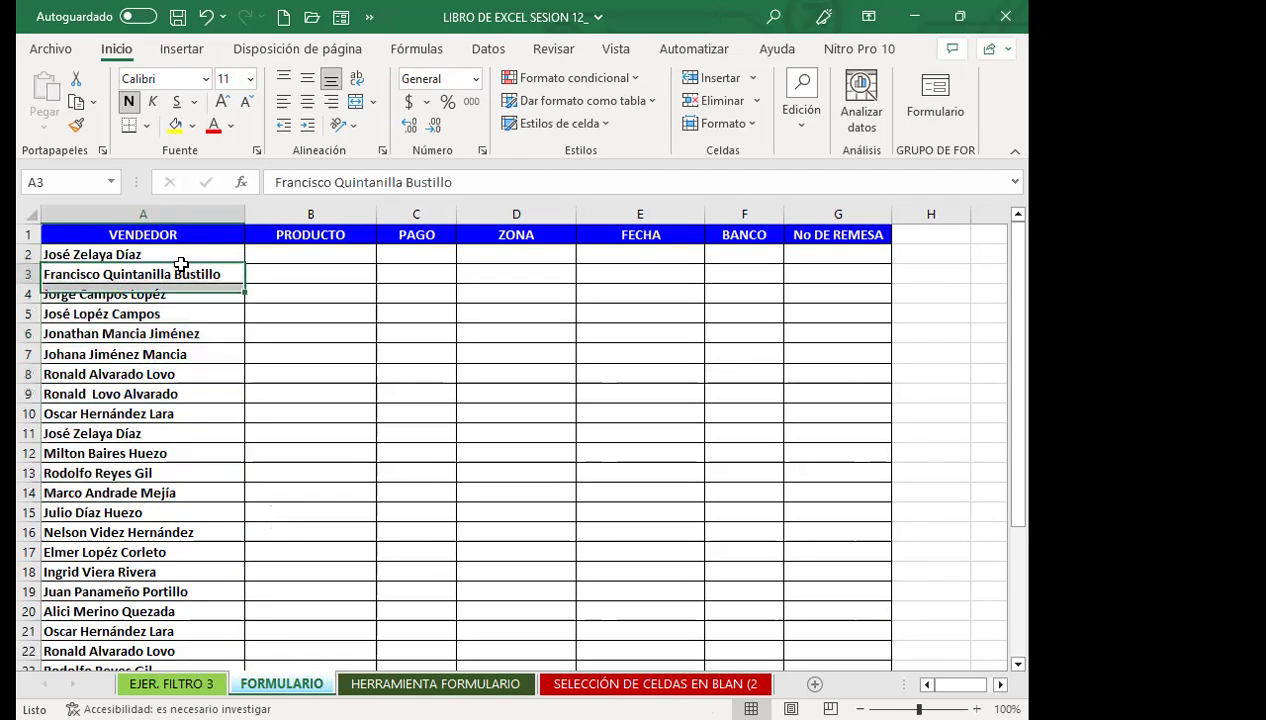
scroll(186, 480, "down", 3)
scroll(189, 536, "down", 4)
scroll(195, 437, "up", 5)
scroll(195, 437, "up", 2)
left_click(185, 256)
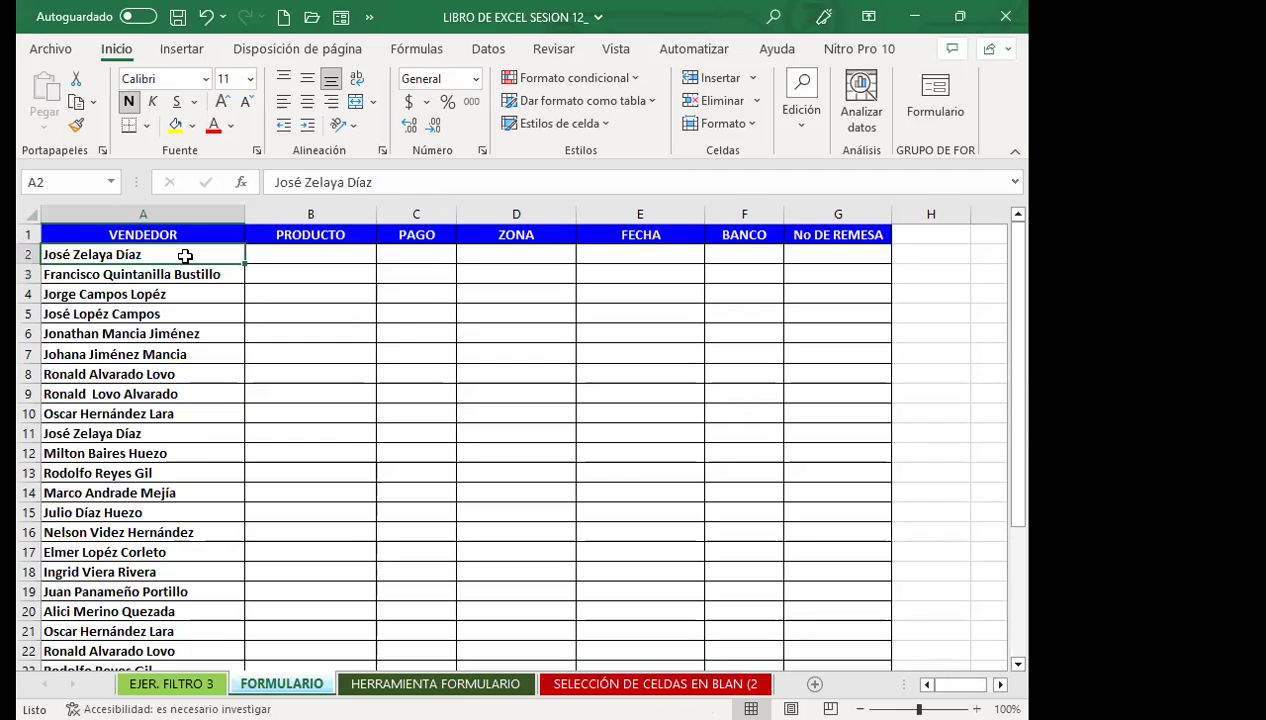
key("Down")
key("Down")
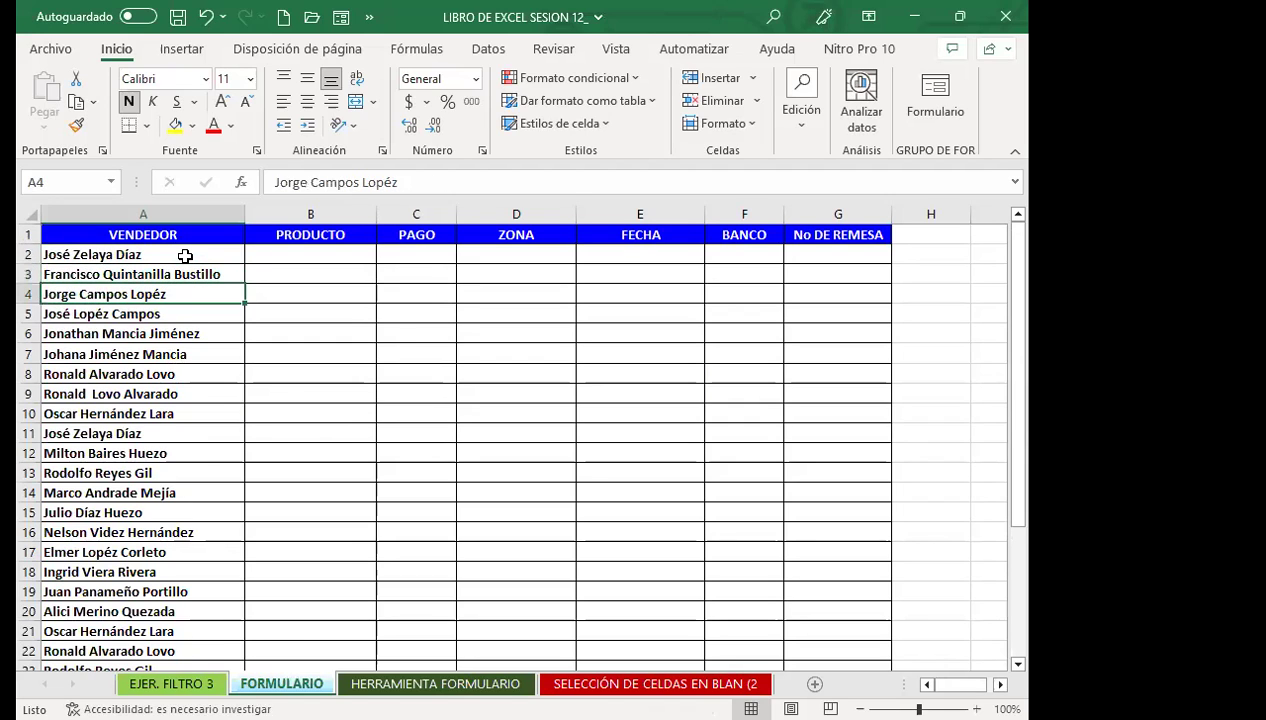
key("Down")
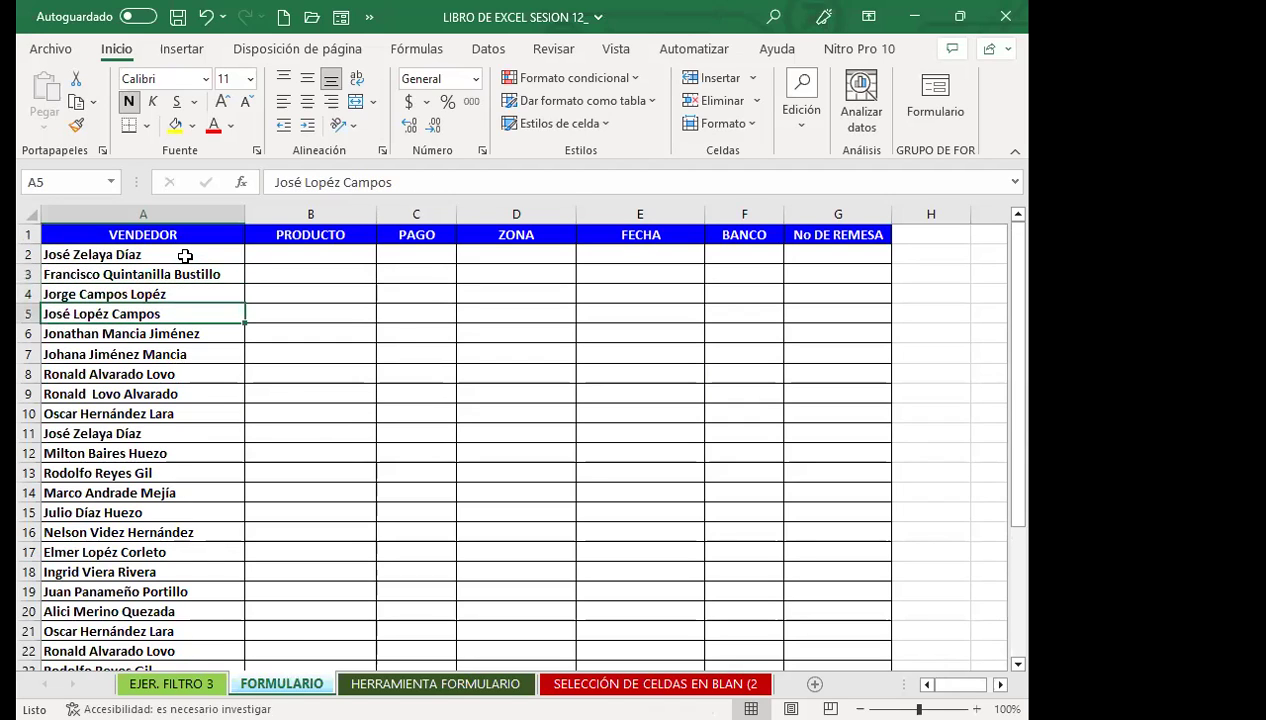
left_click_drag(175, 260, 163, 562)
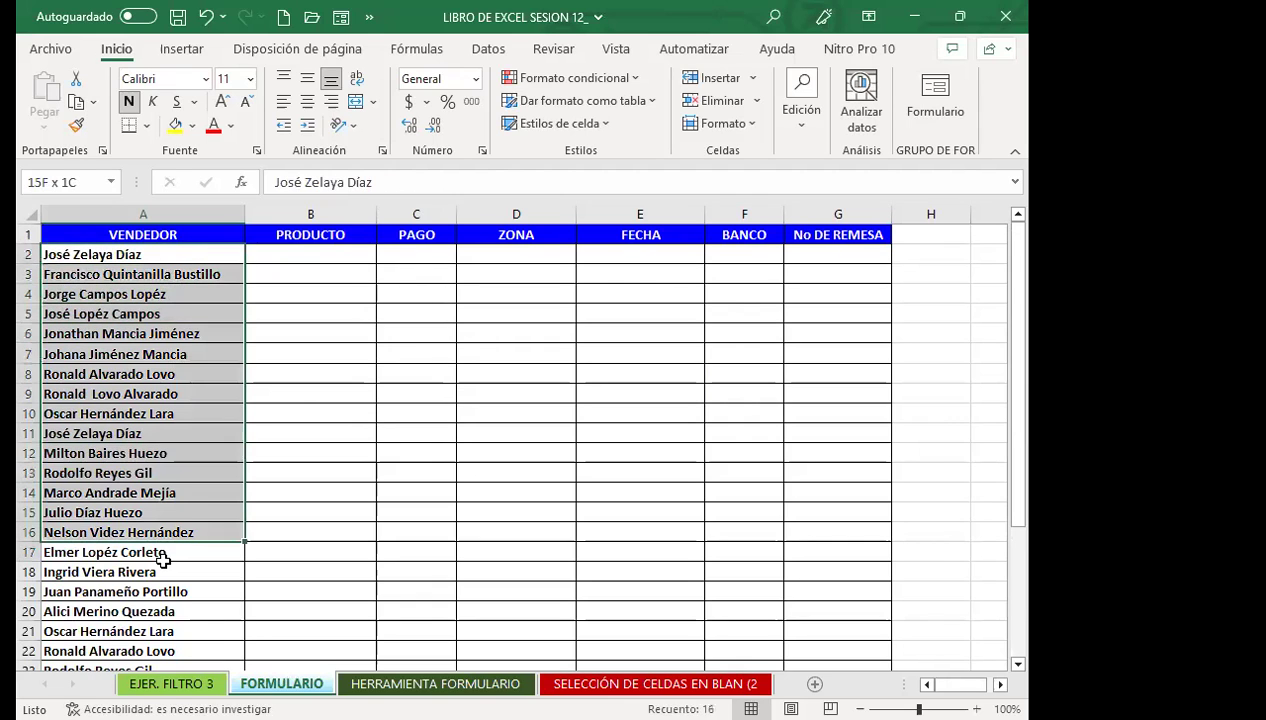
left_click_drag(310, 274, 588, 574)
left_click_drag(310, 374, 759, 484)
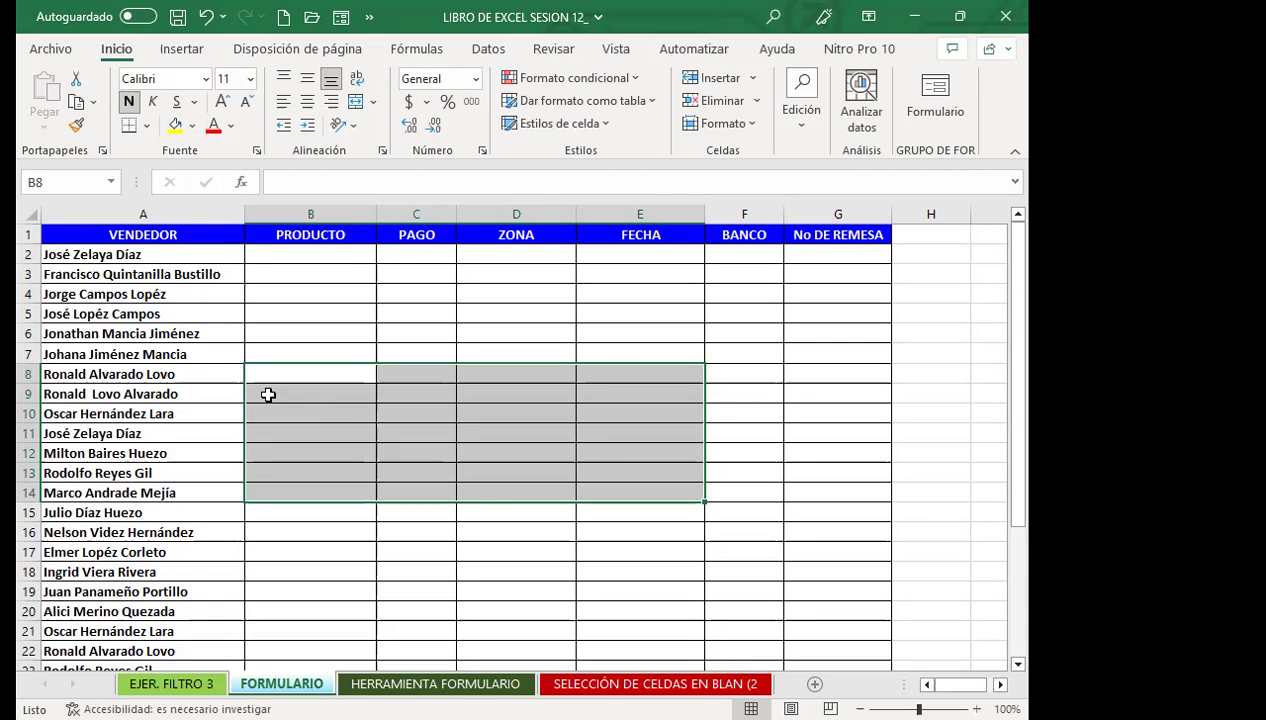
left_click(230, 394)
left_click(213, 254)
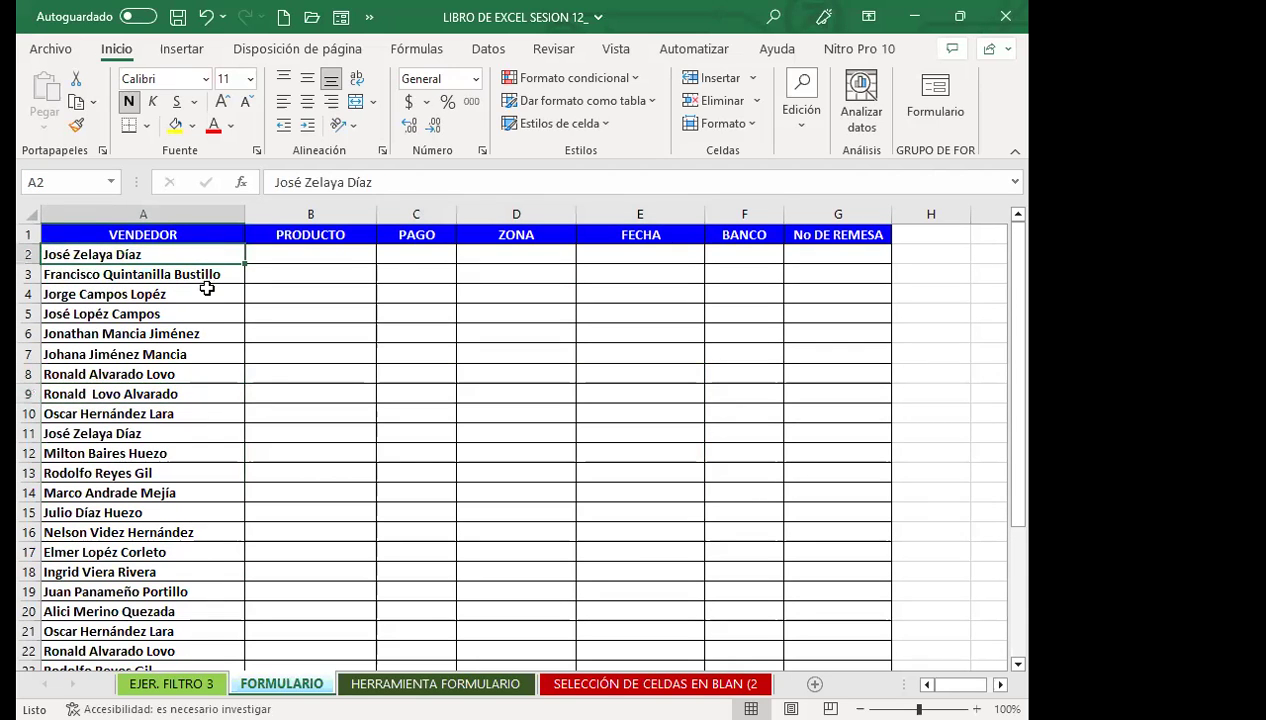
scroll(190, 398, "down", 3)
scroll(200, 540, "down", 4)
scroll(203, 572, "up", 4)
scroll(206, 551, "up", 3)
left_click(185, 394)
left_click(185, 258)
left_click_drag(187, 260, 180, 590)
scroll(184, 528, "up", 1)
left_click(184, 532)
left_click(180, 356)
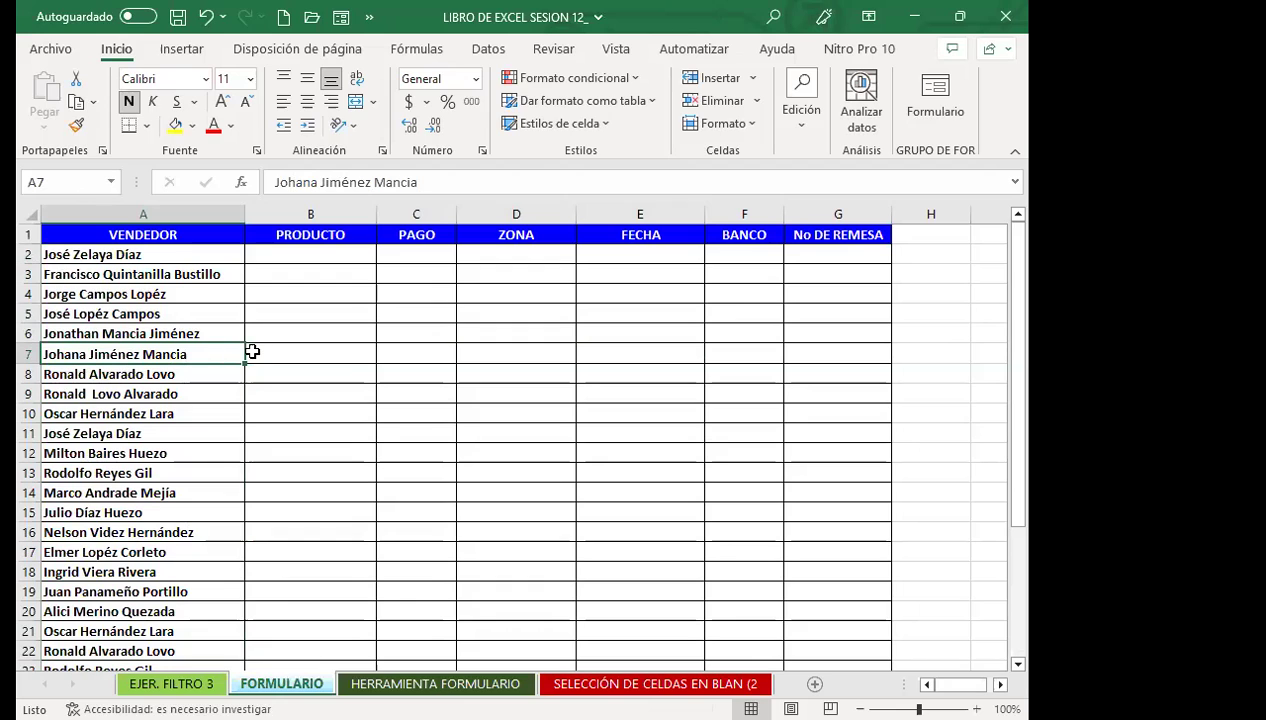
left_click(30, 611)
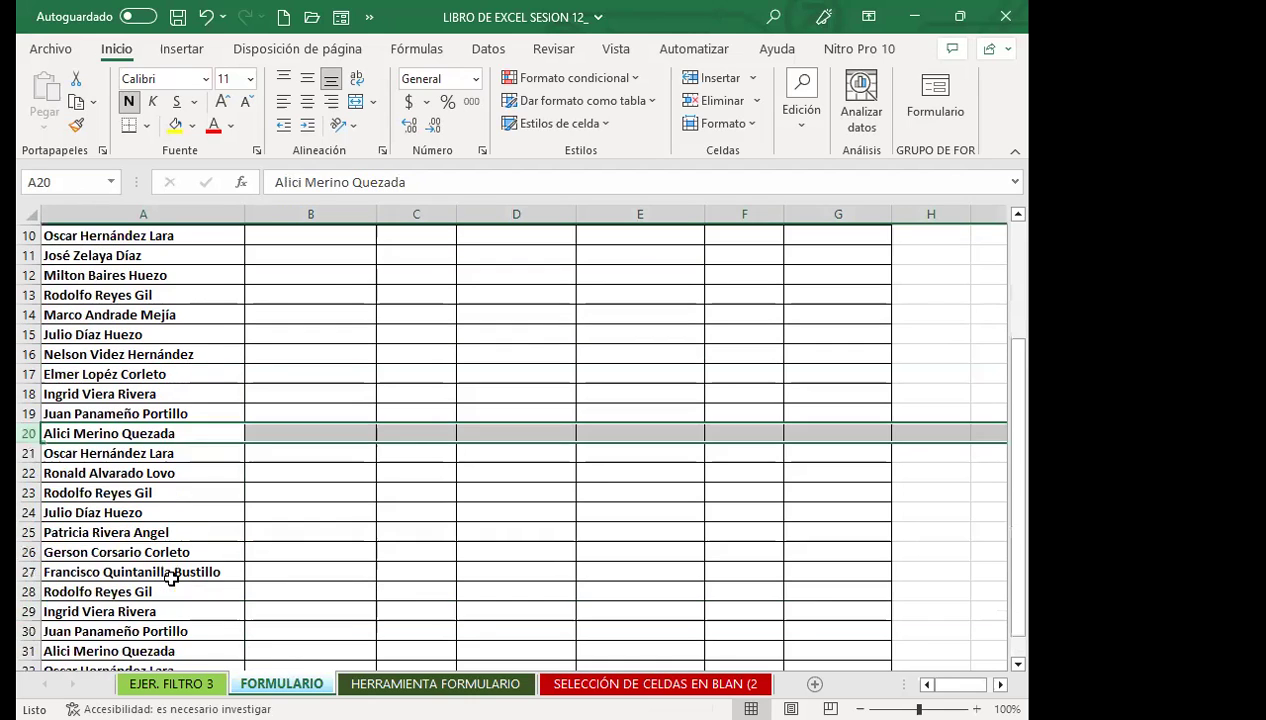
scroll(172, 572, "down", 3)
scroll(190, 530, "down", 3)
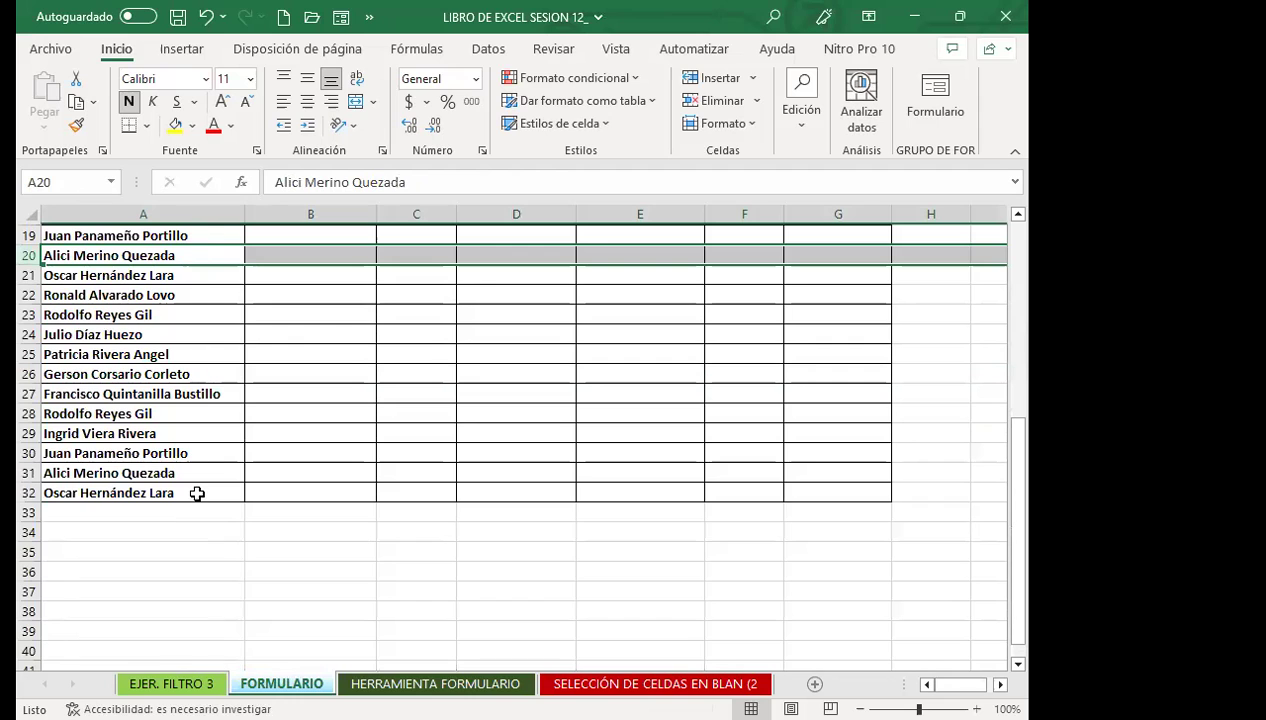
scroll(198, 477, "up", 6)
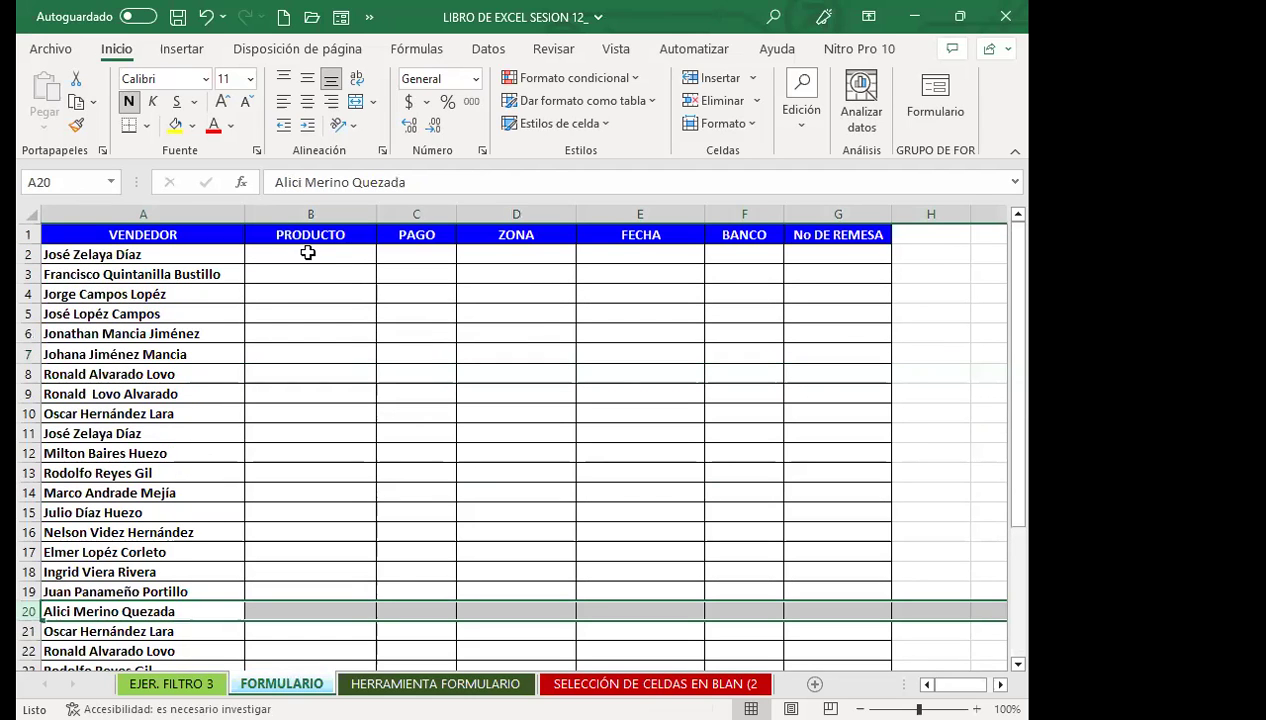
mouse_move(308, 252)
left_mouse_down()
mouse_move(706, 575)
mouse_move(832, 563)
left_mouse_up()
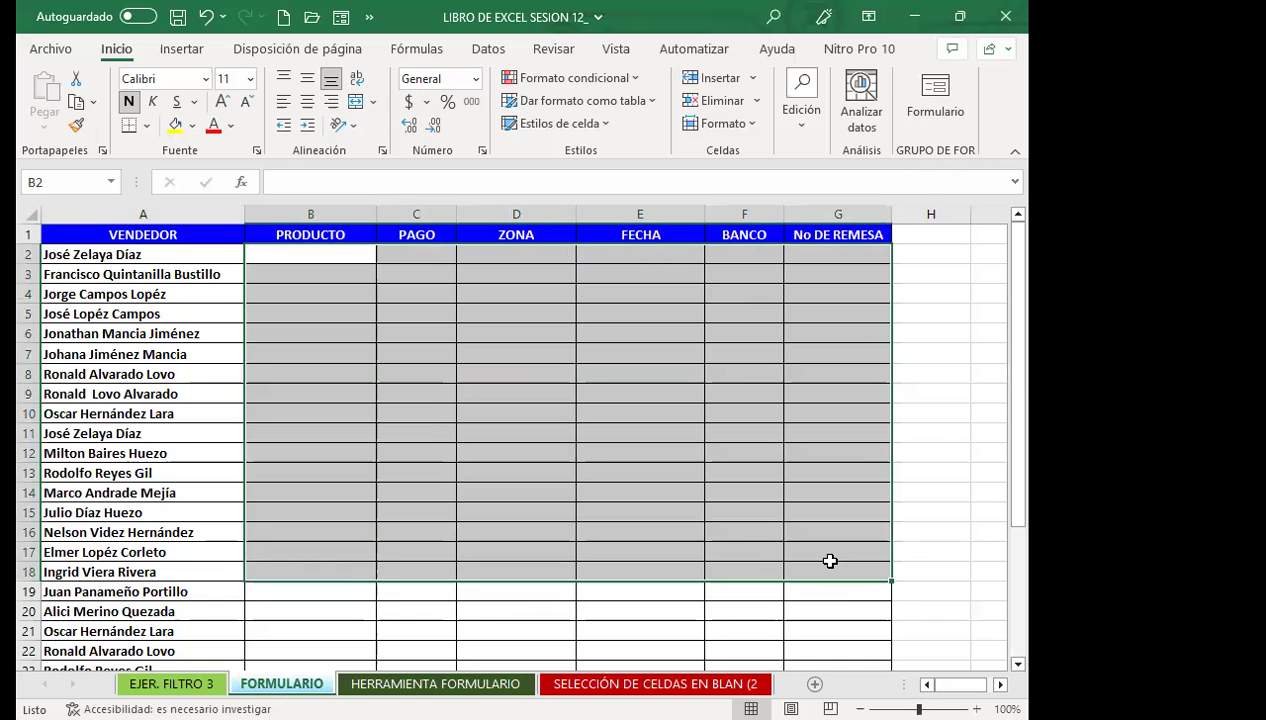
left_click(338, 456)
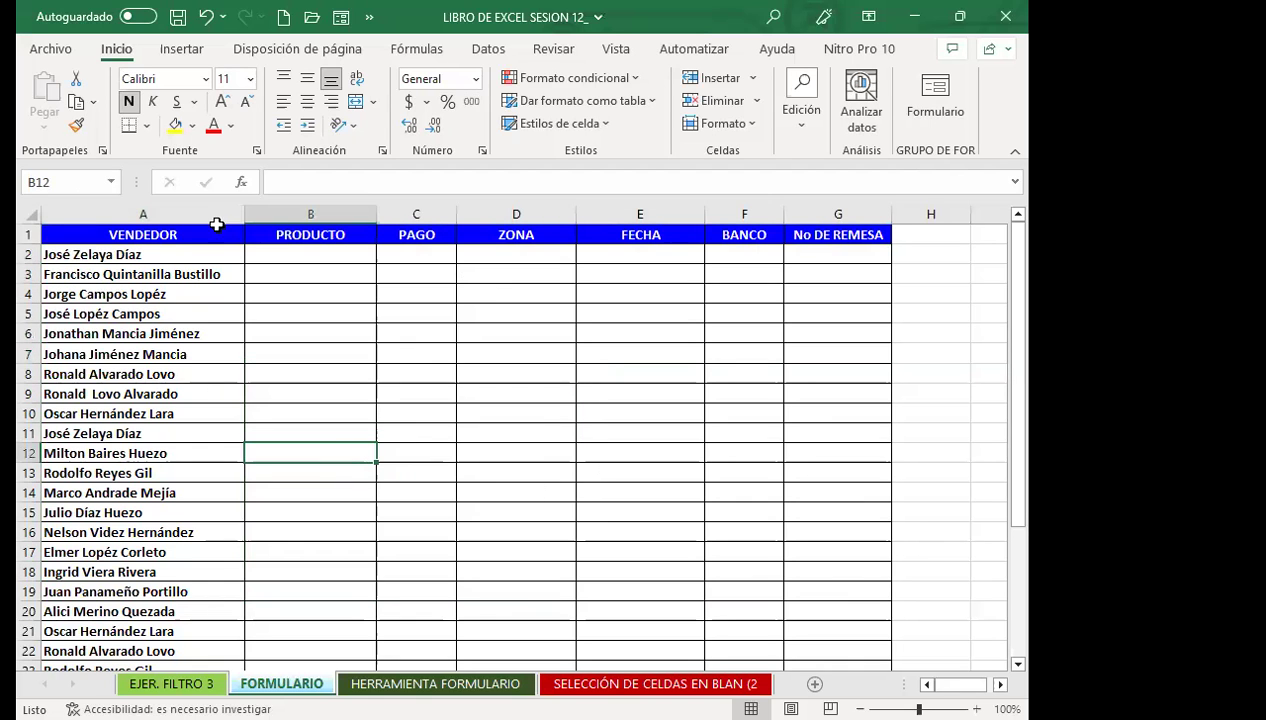
left_click_drag(169, 258, 150, 640)
left_click(150, 587)
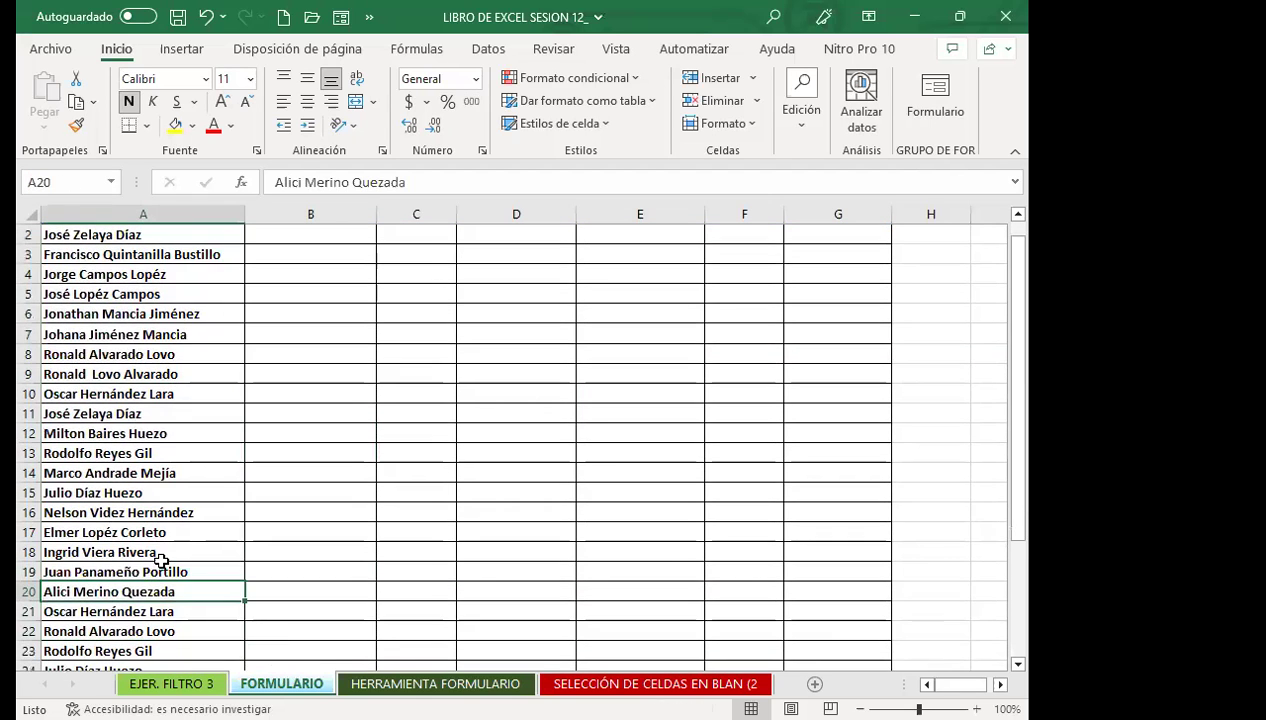
scroll(145, 318, "up", 1)
left_click_drag(175, 256, 859, 253)
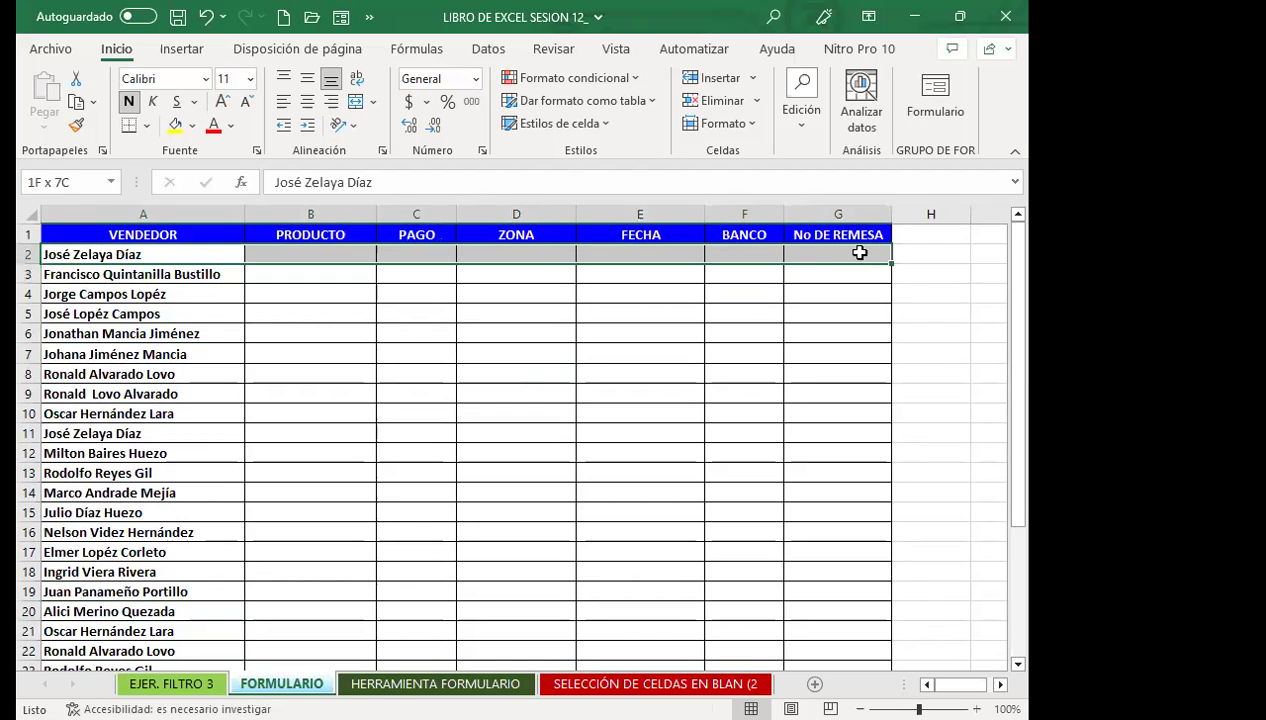
left_click(333, 255)
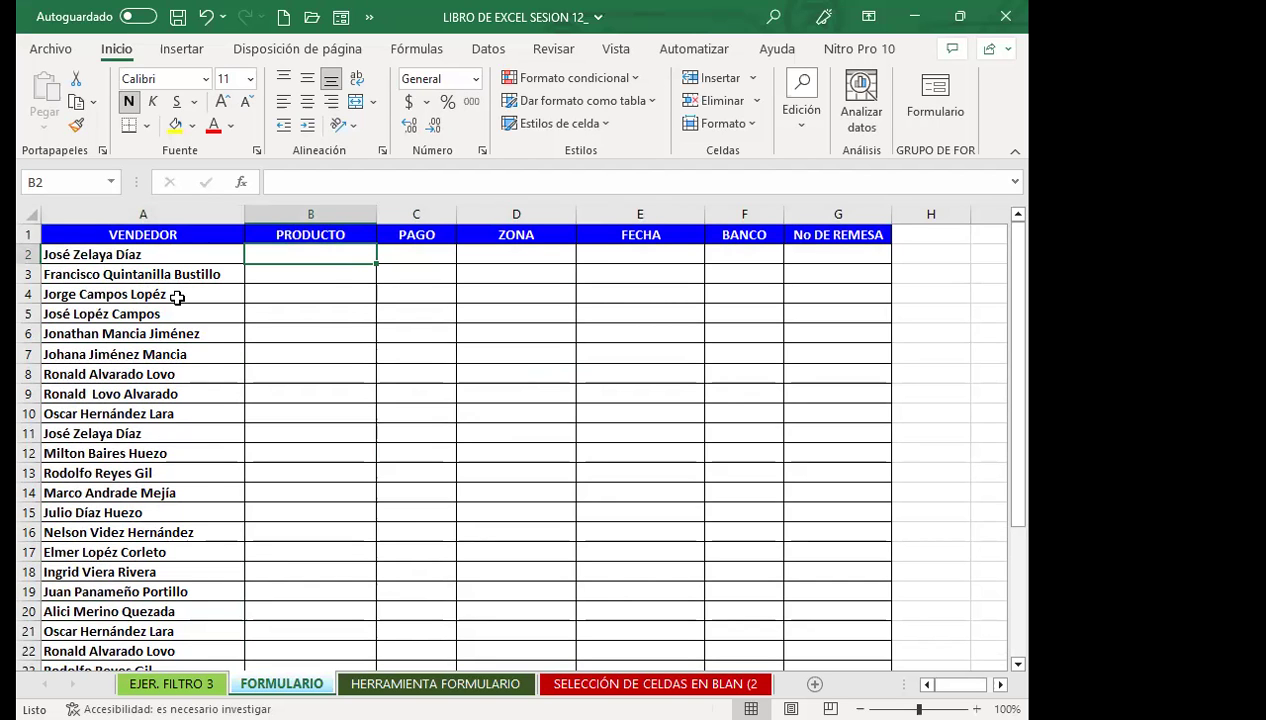
left_click_drag(192, 254, 143, 634)
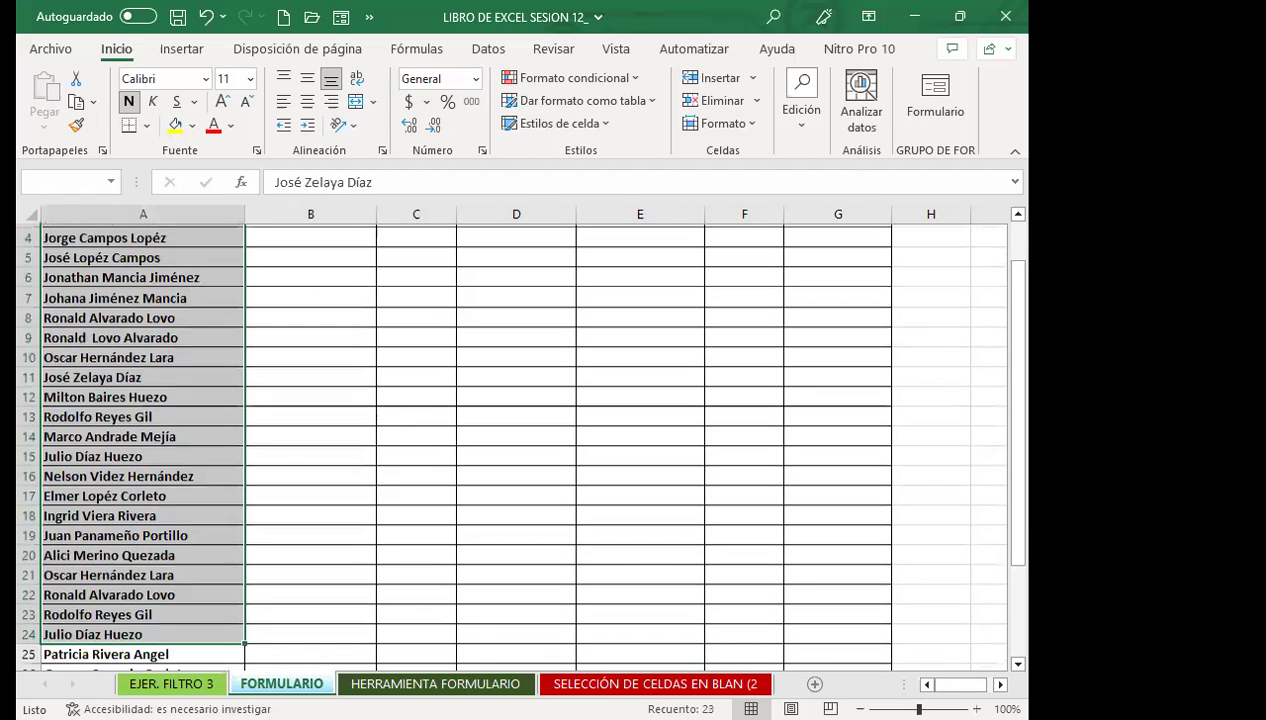
scroll(270, 635, "up", 1)
left_click(188, 596)
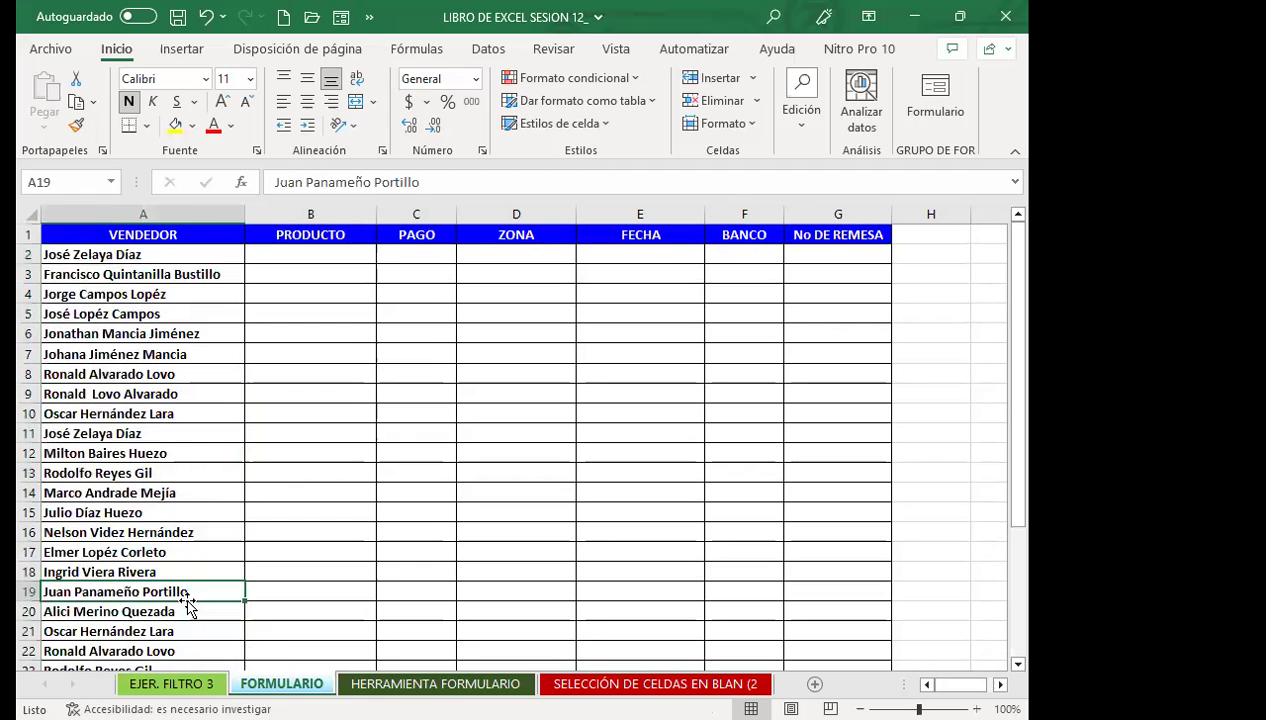
mouse_move(88, 254)
left_mouse_down()
mouse_move(773, 587)
mouse_move(804, 626)
left_mouse_up()
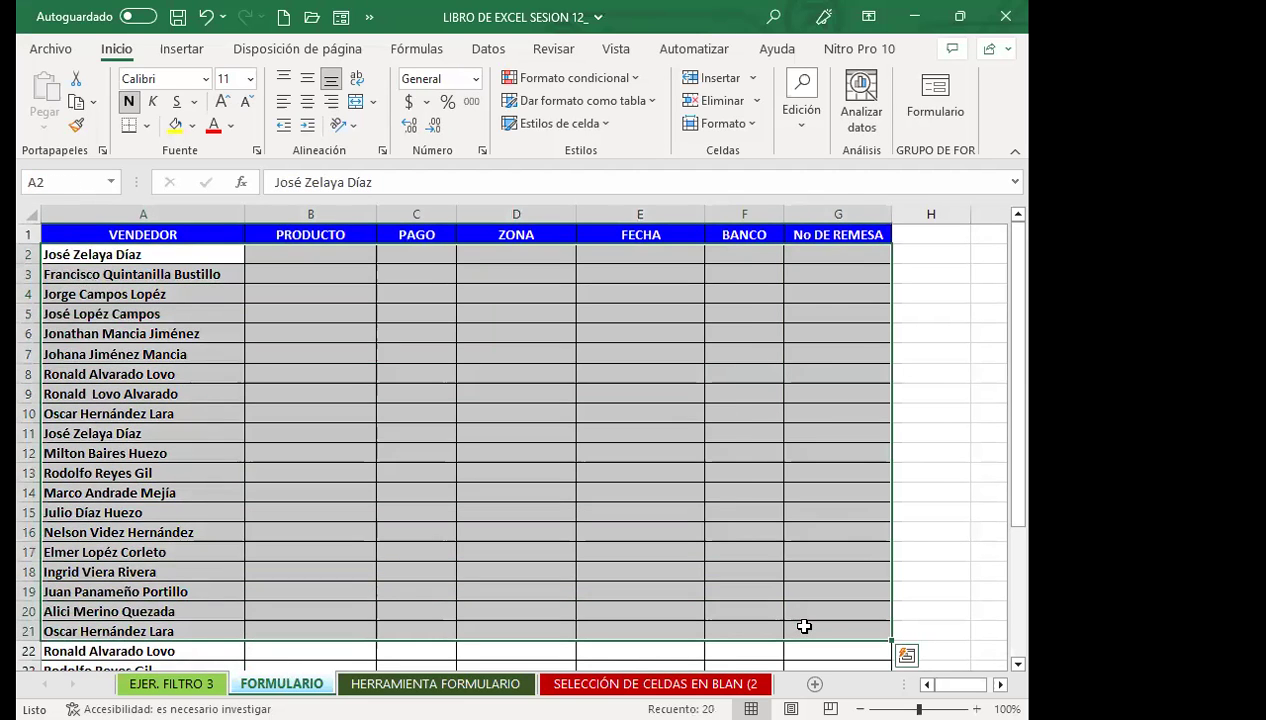
left_click(722, 590)
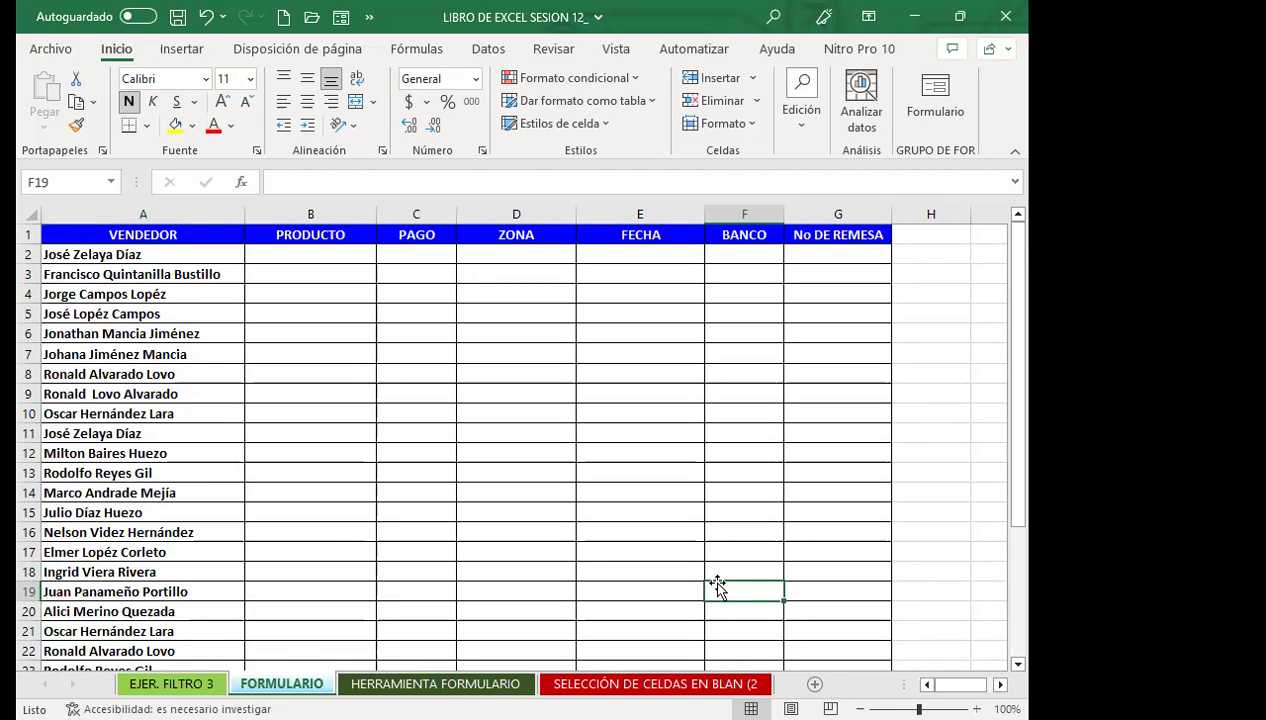
left_click(515, 525)
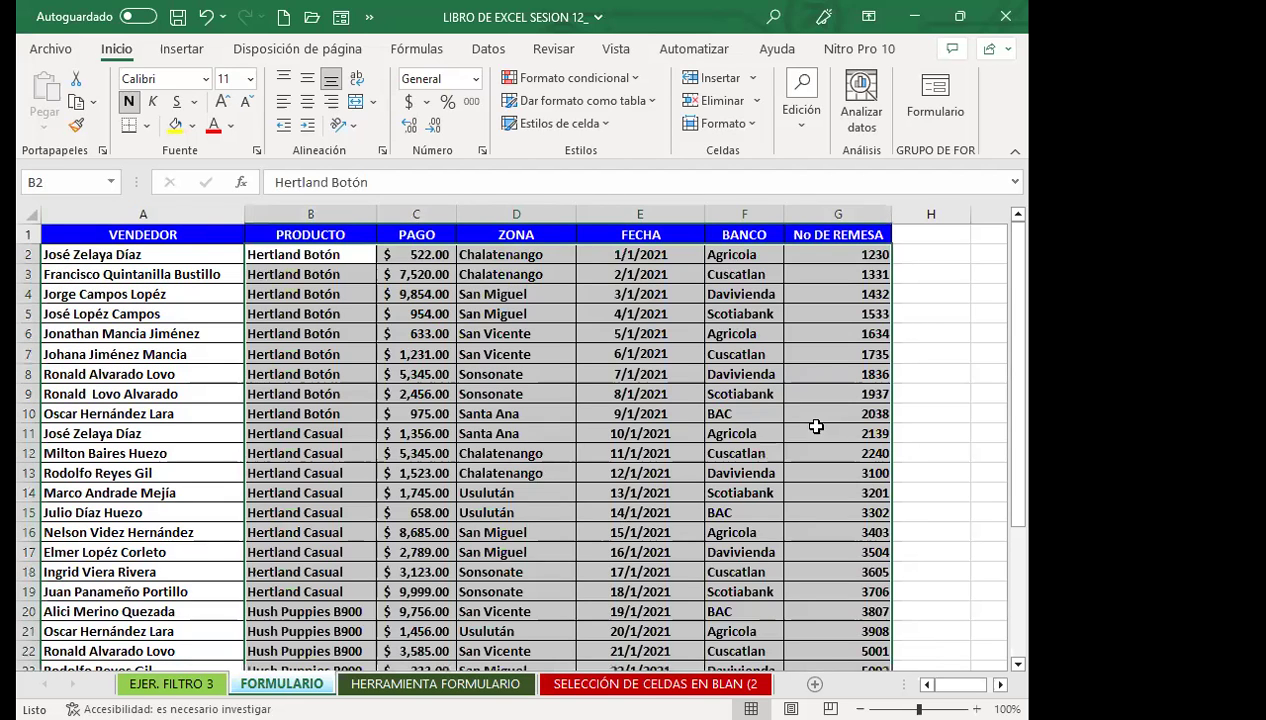
Select C28, then B10 in the refilled sales table, and expand the Quick Access Toolbar overflow commands.
left_click(522, 452)
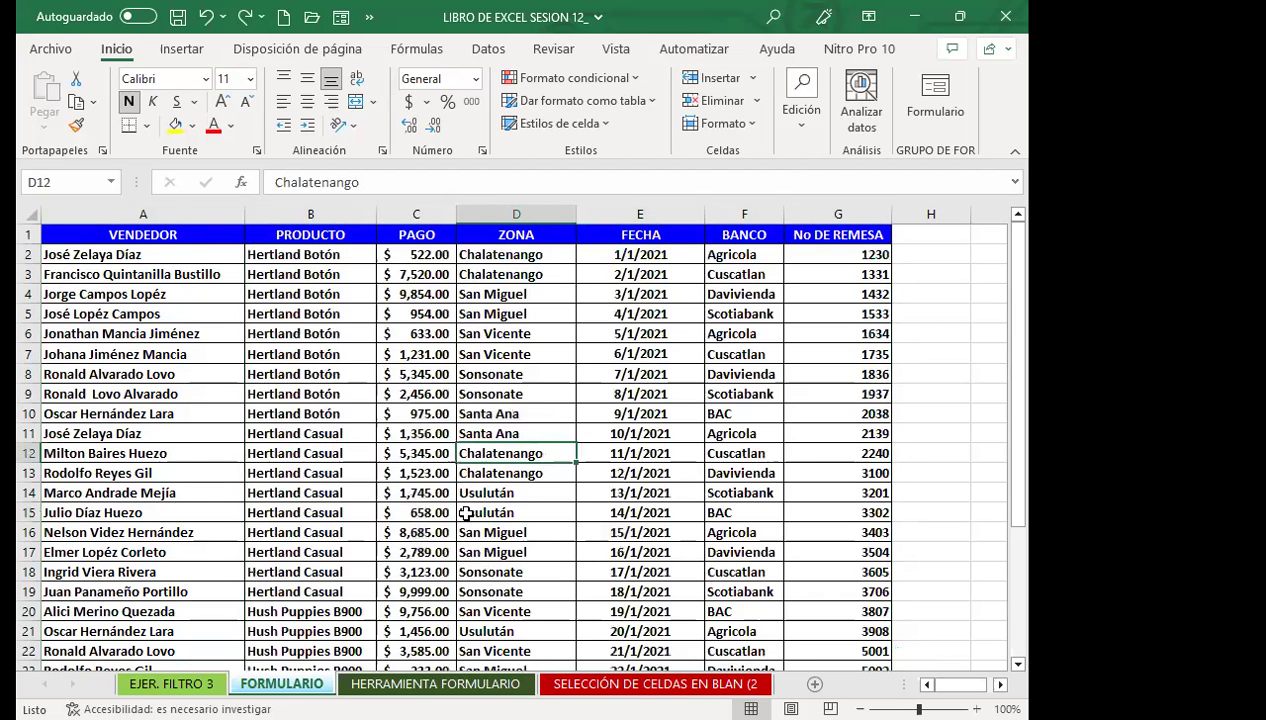
scroll(375, 482, "down", 5)
left_click(378, 478)
scroll(366, 448, "up", 5)
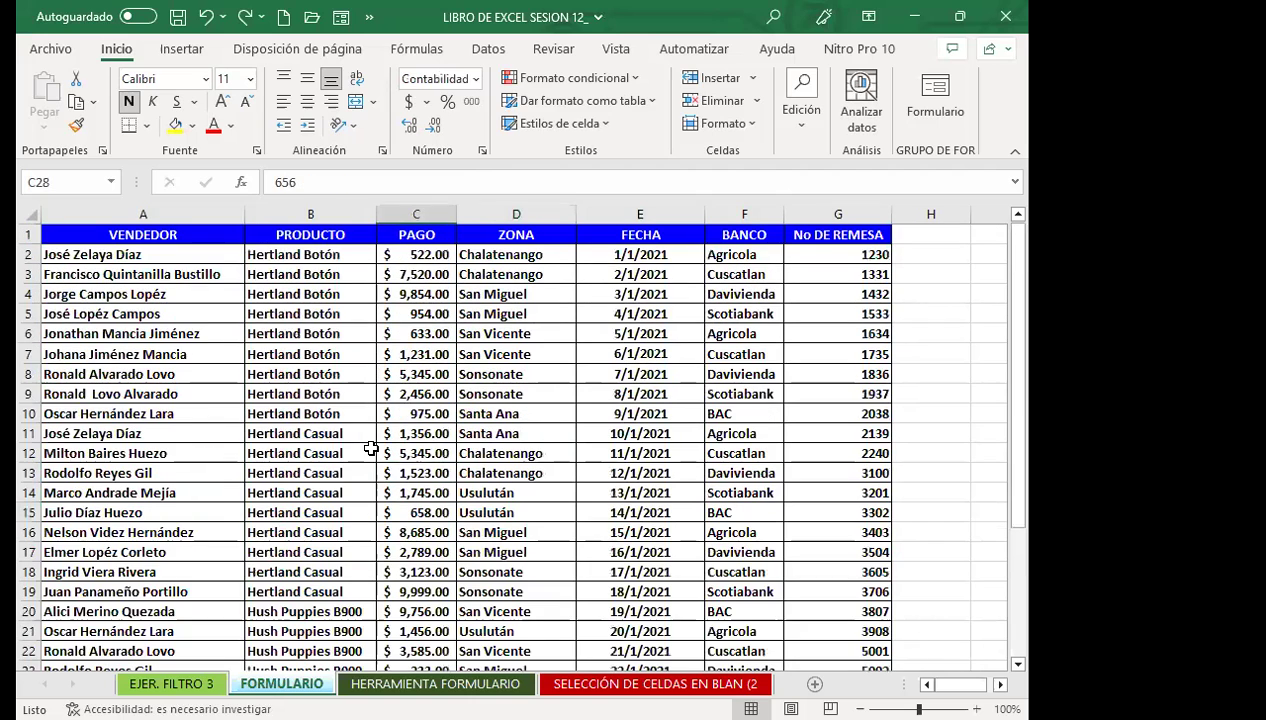
left_click(282, 410)
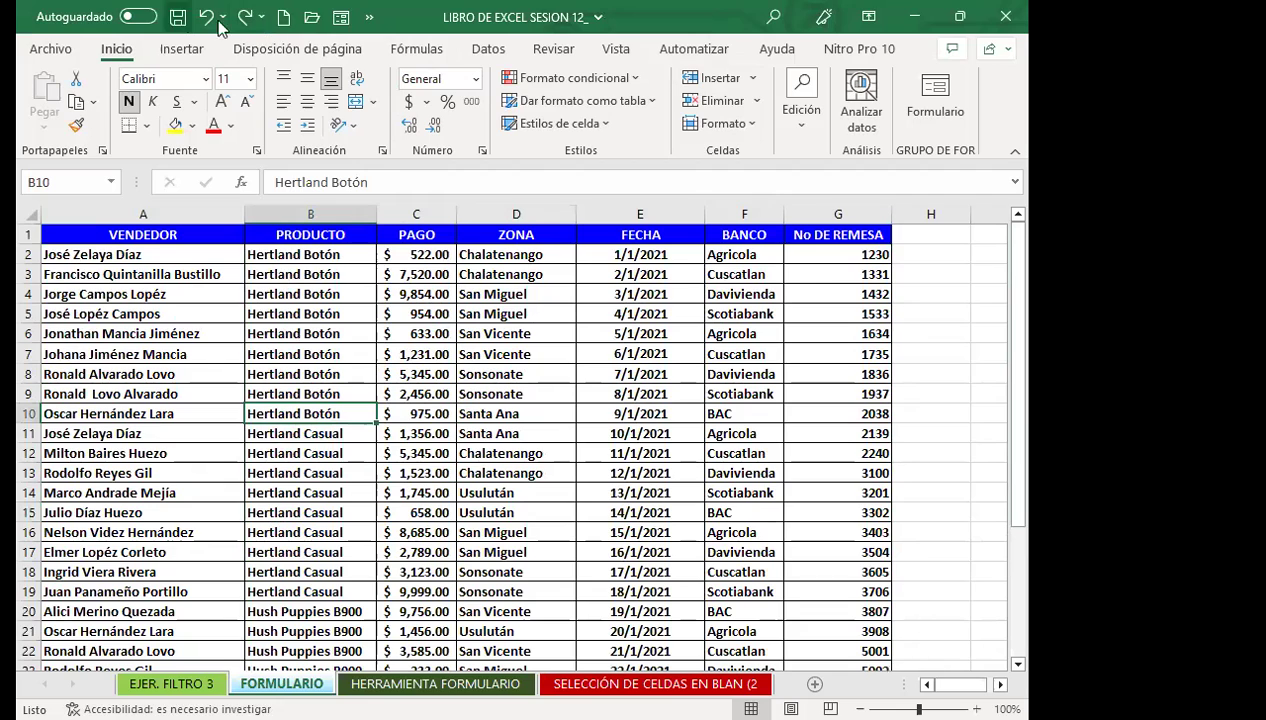
left_click(370, 18)
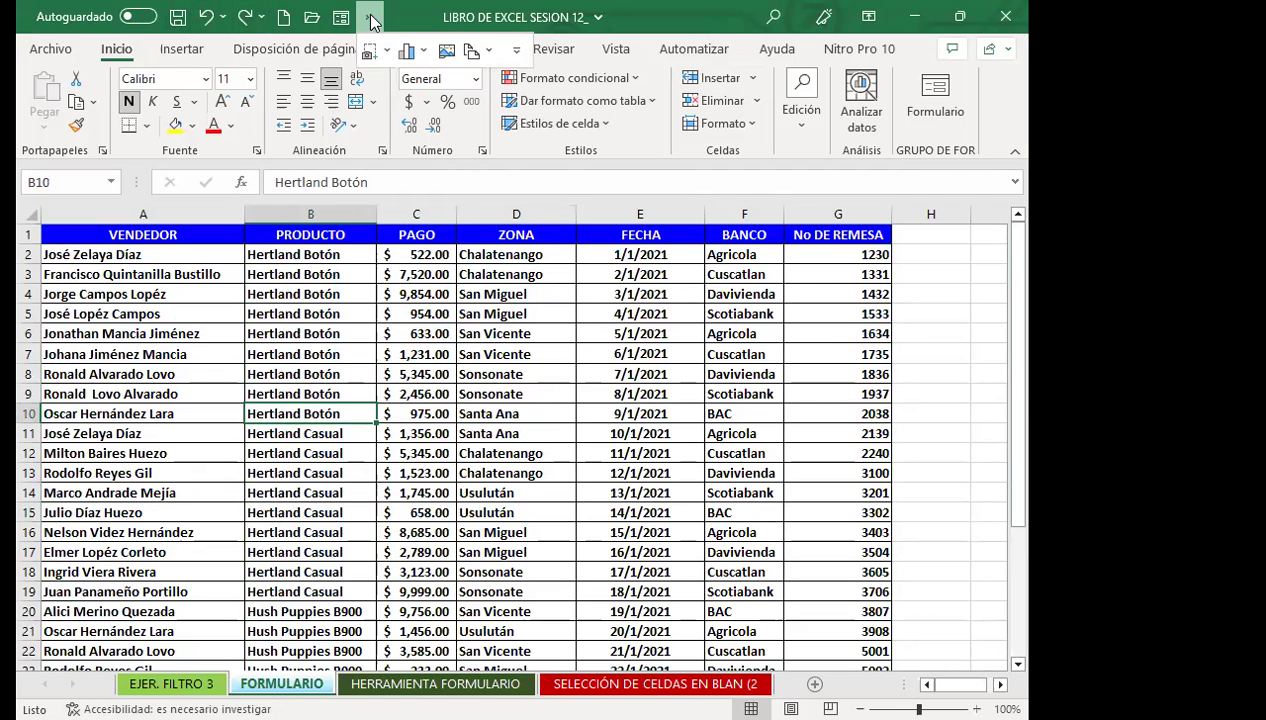
left_click(517, 50)
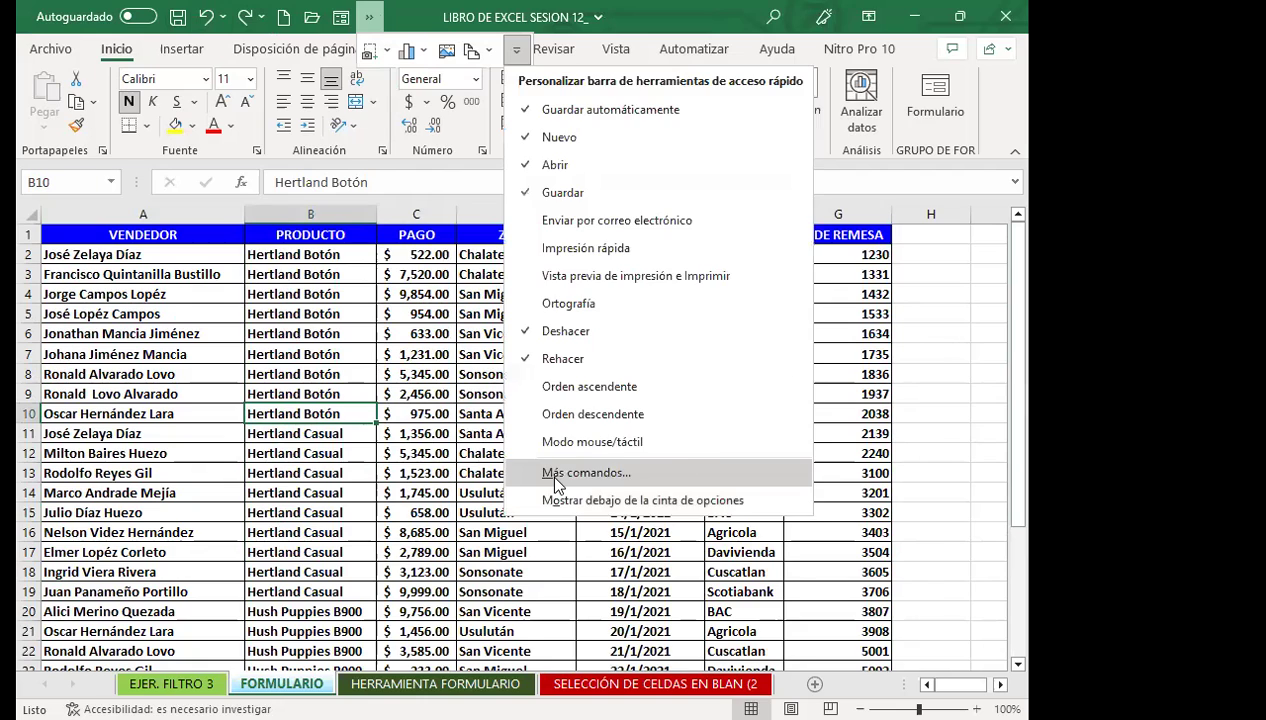
left_click(555, 477)
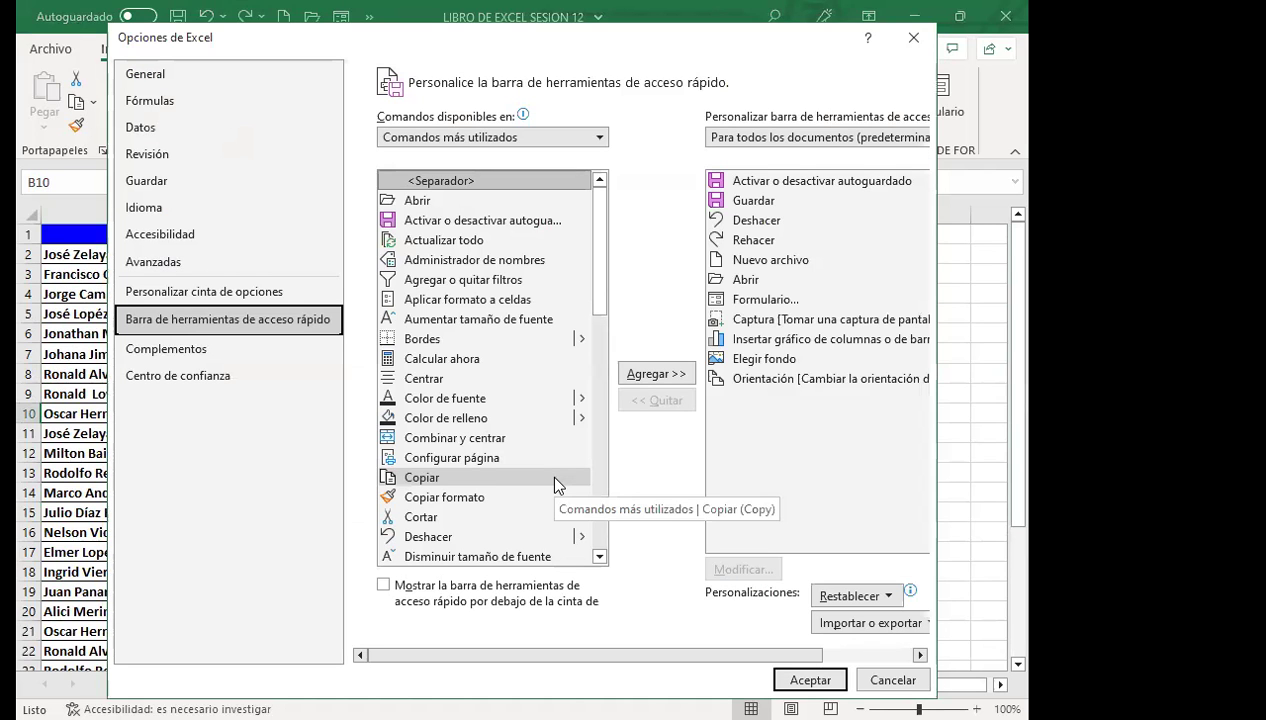
left_click(913, 37)
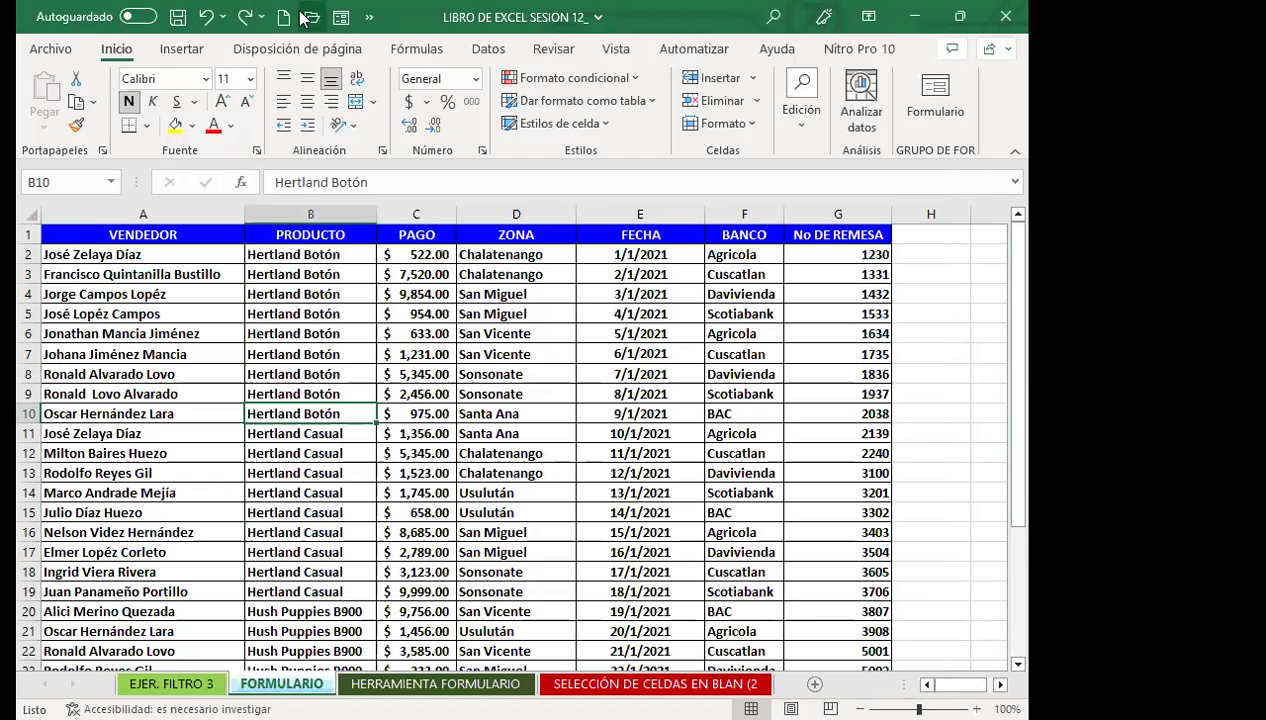
left_click(48, 47)
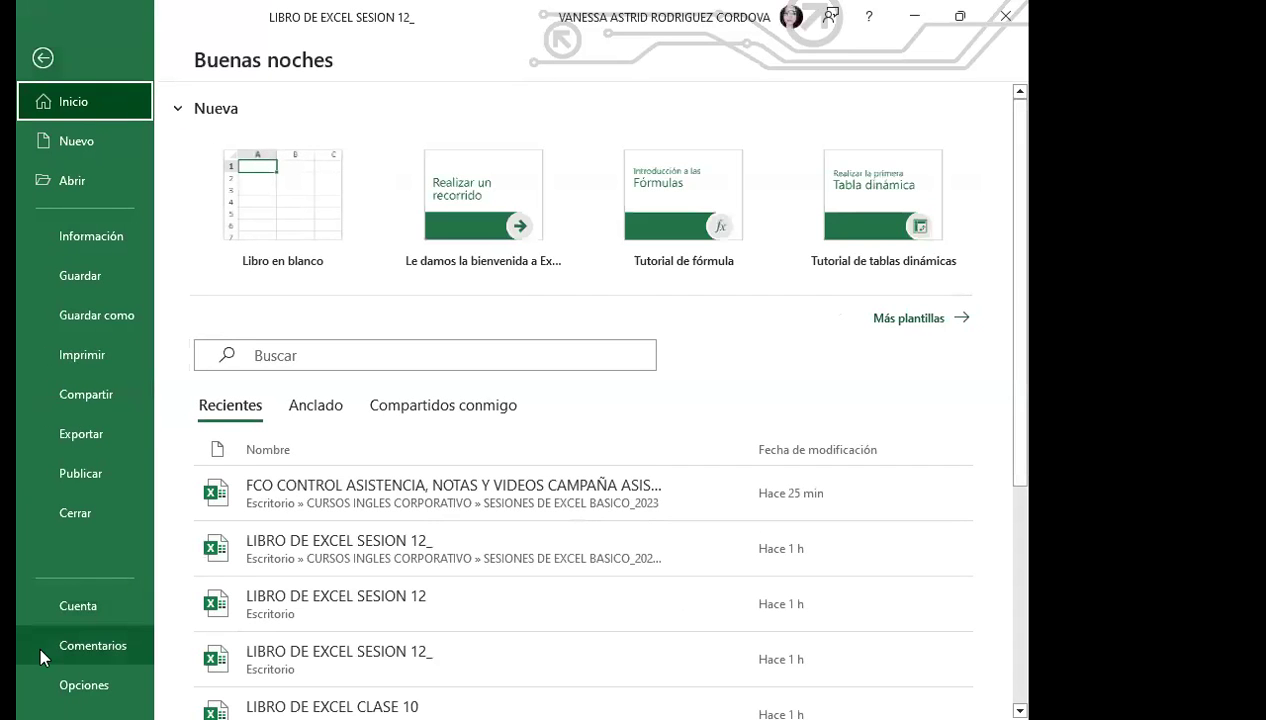
left_click(78, 685)
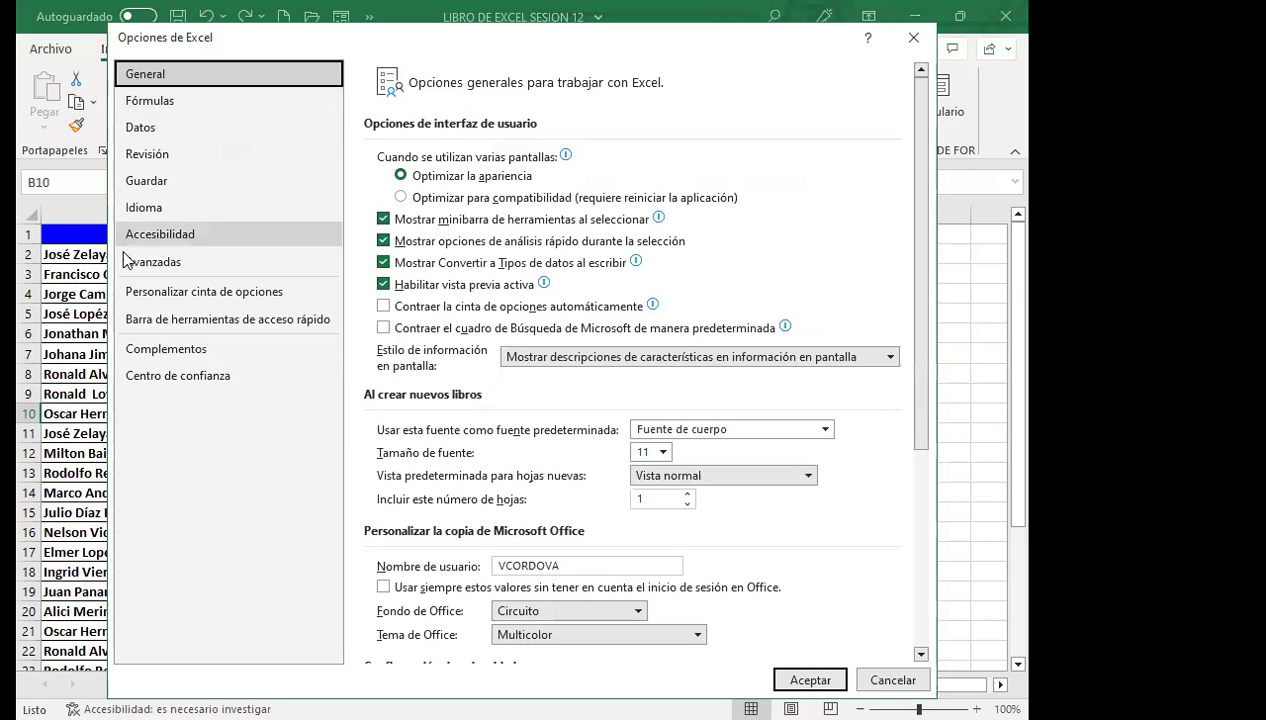
left_click(212, 325)
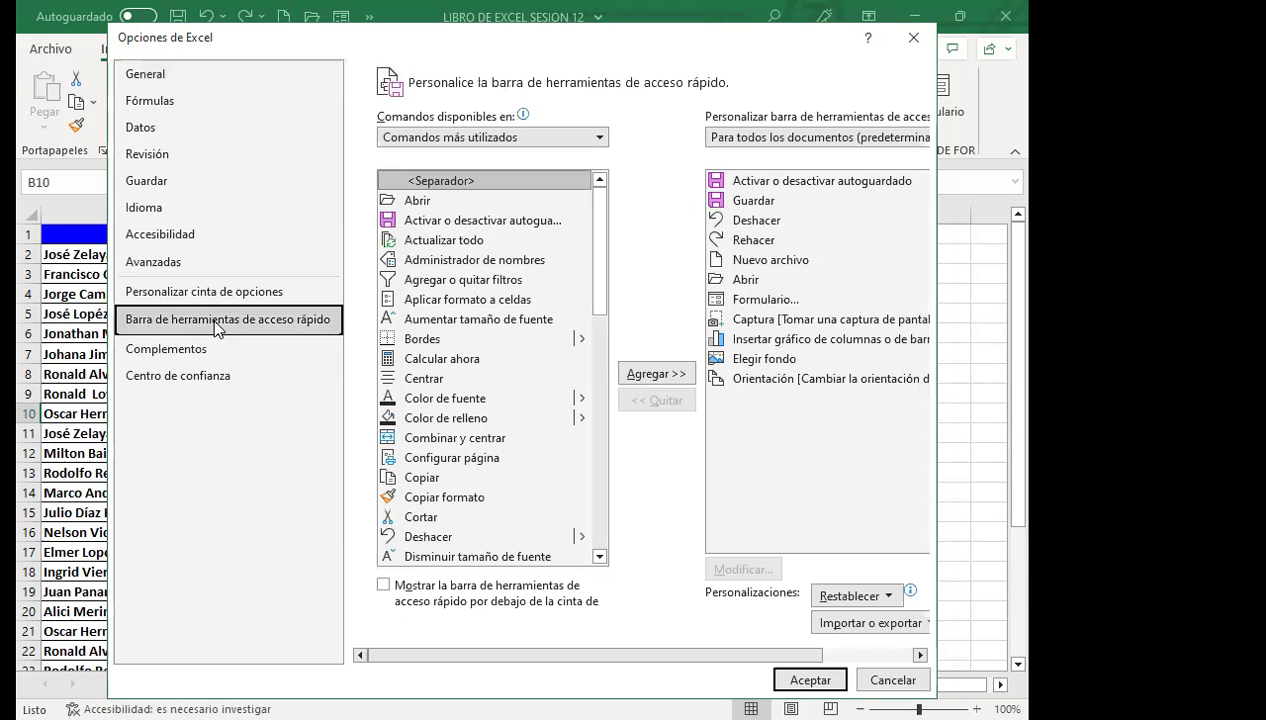
left_click(913, 37)
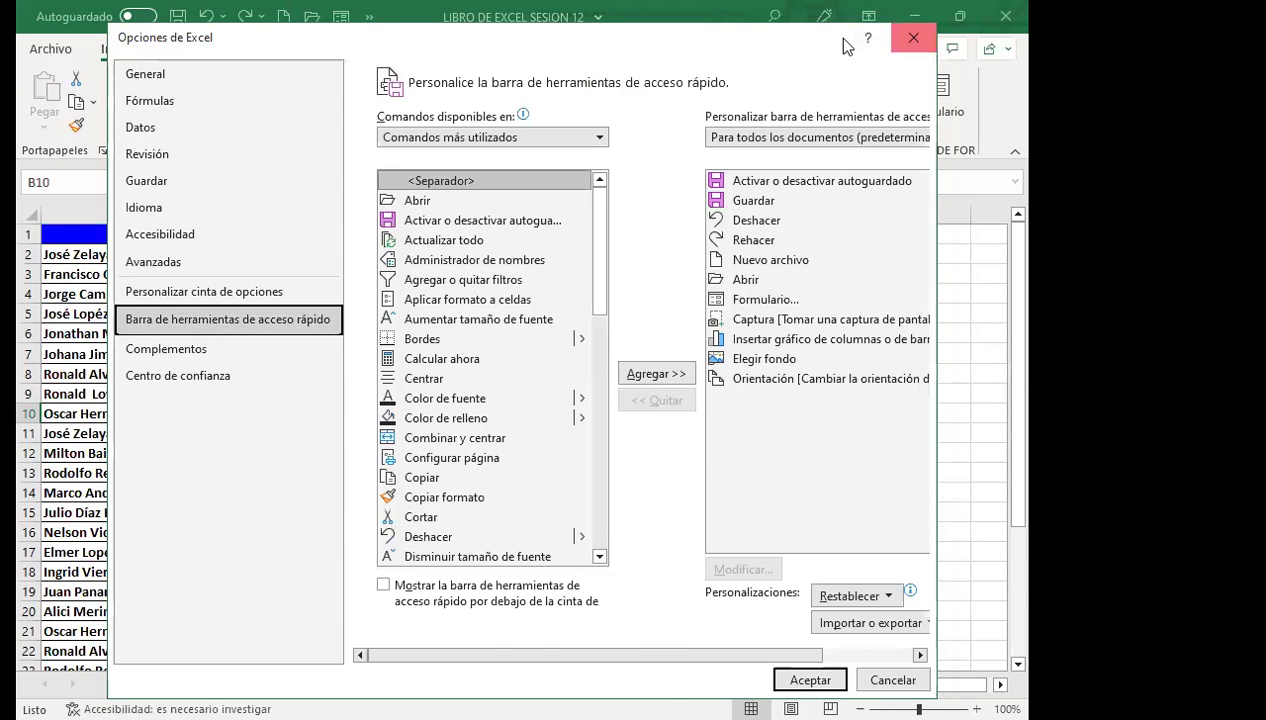
left_click(369, 18)
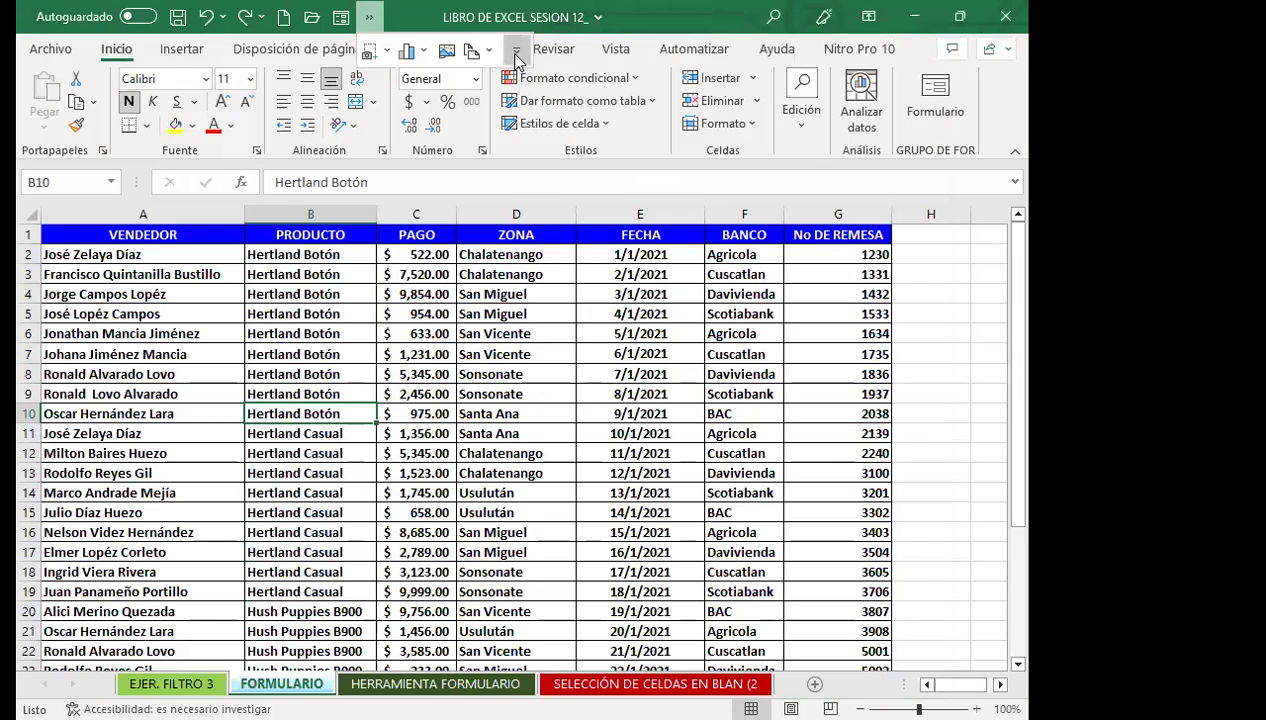
Open the Quick Access Toolbar settings in Excel Options and list All Commands.
left_click(516, 50)
left_click(553, 473)
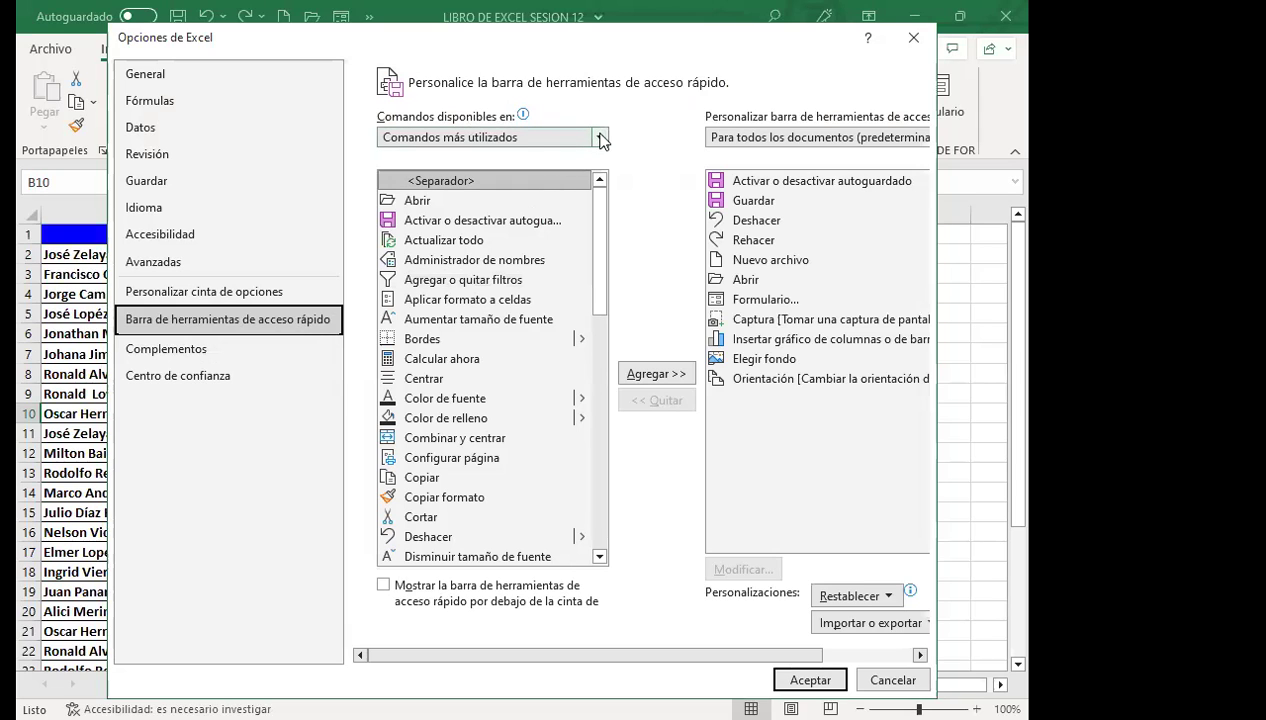
left_click(523, 140)
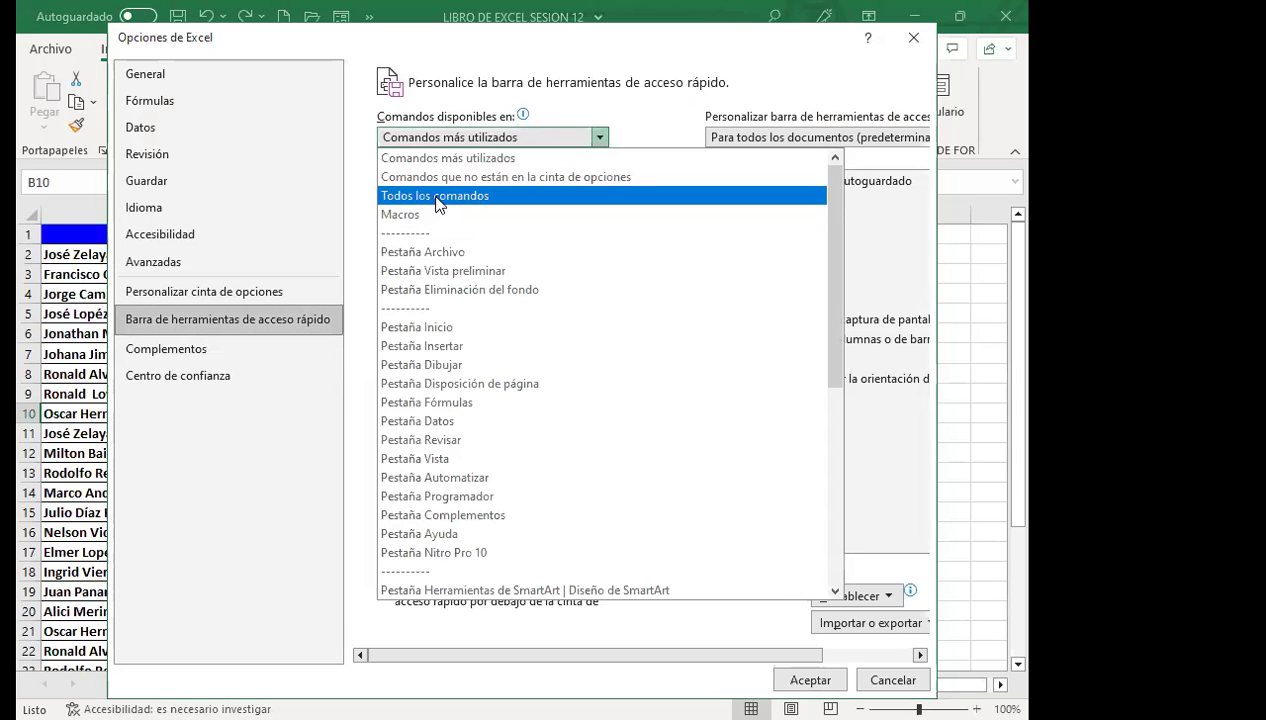
left_click(436, 197)
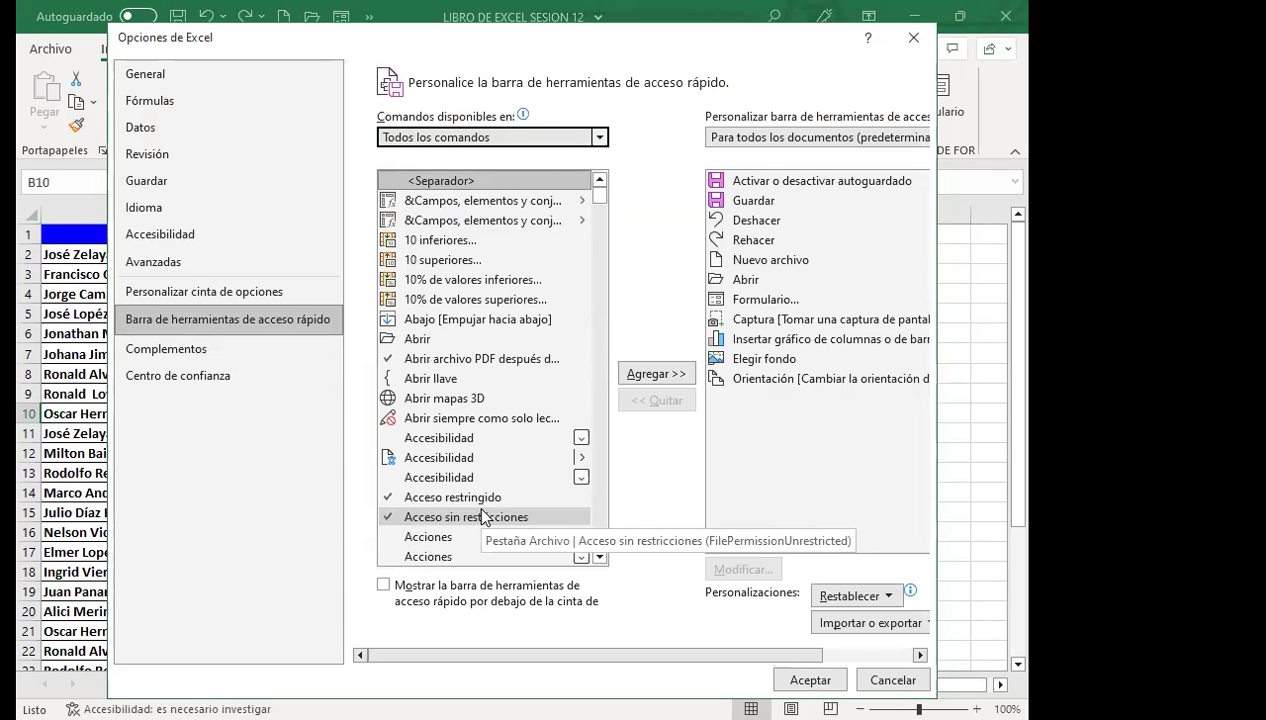
Pick the Formulario command from All Commands and confirm with Aceptar.
scroll(470, 350, "down", 1)
scroll(470, 360, "down", 3)
scroll(472, 366, "down", 2)
scroll(478, 385, "down", 6)
scroll(480, 393, "down", 5)
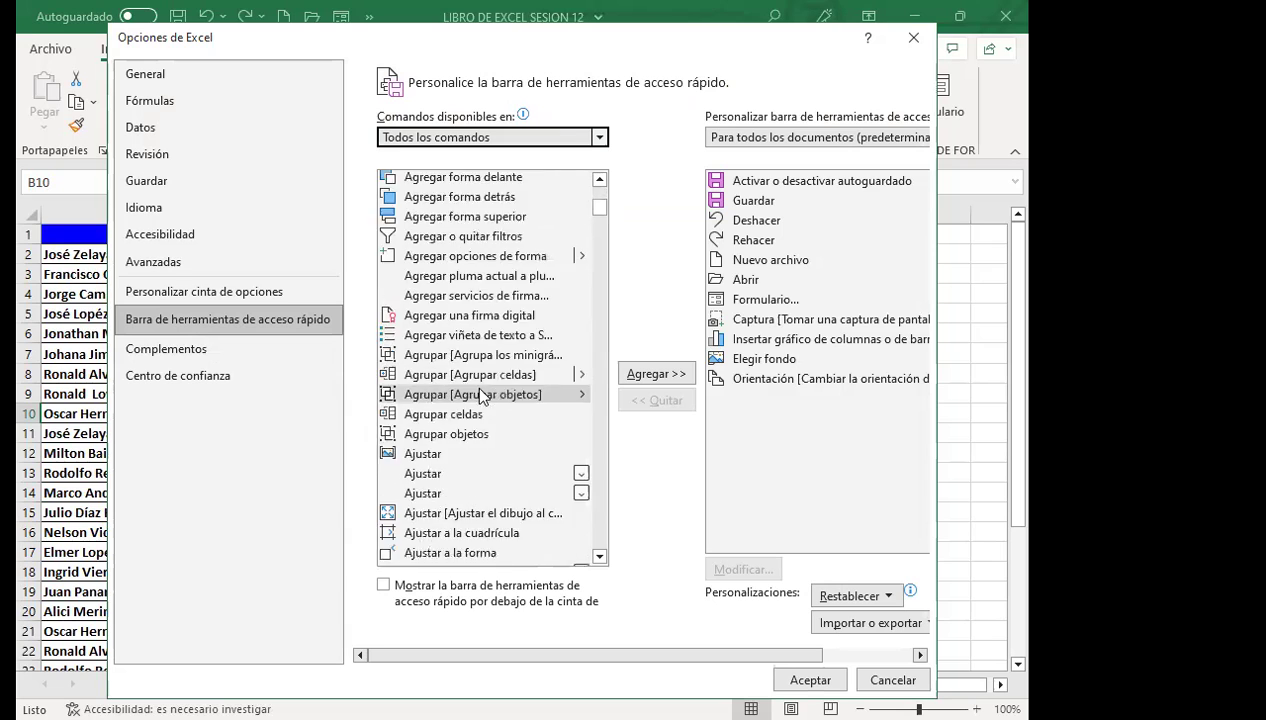
scroll(560, 250, "down", 5)
left_click_drag(601, 209, 601, 365)
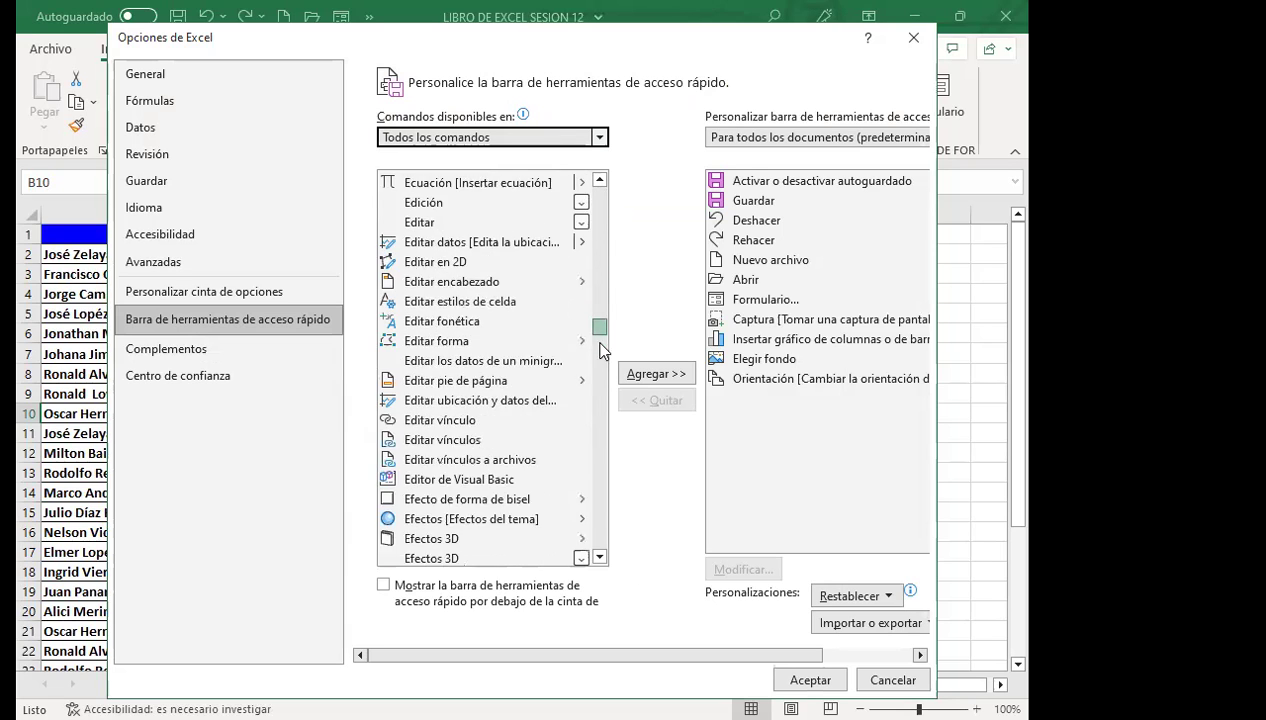
scroll(418, 352, "up", 3)
scroll(418, 352, "up", 5)
scroll(418, 340, "up", 1)
scroll(418, 330, "up", 2)
scroll(437, 410, "down", 1)
scroll(437, 410, "down", 4)
scroll(437, 405, "down", 2)
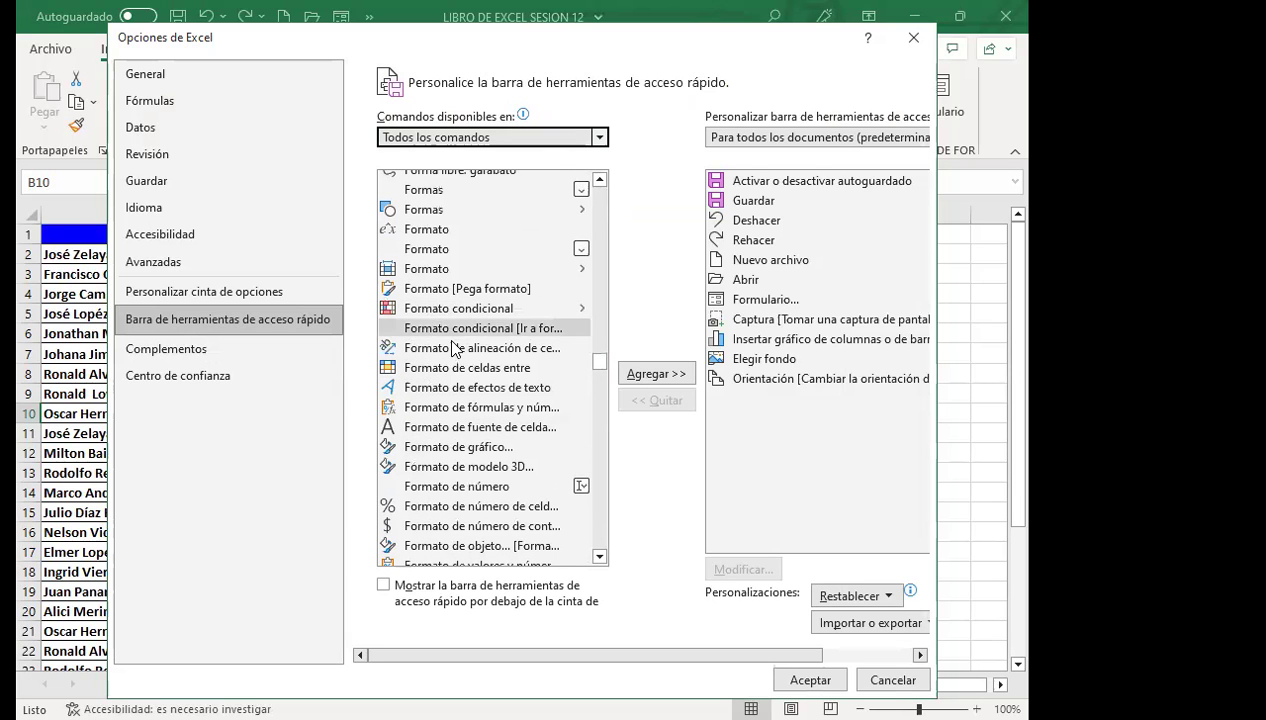
scroll(450, 400, "down", 2)
scroll(452, 430, "down", 2)
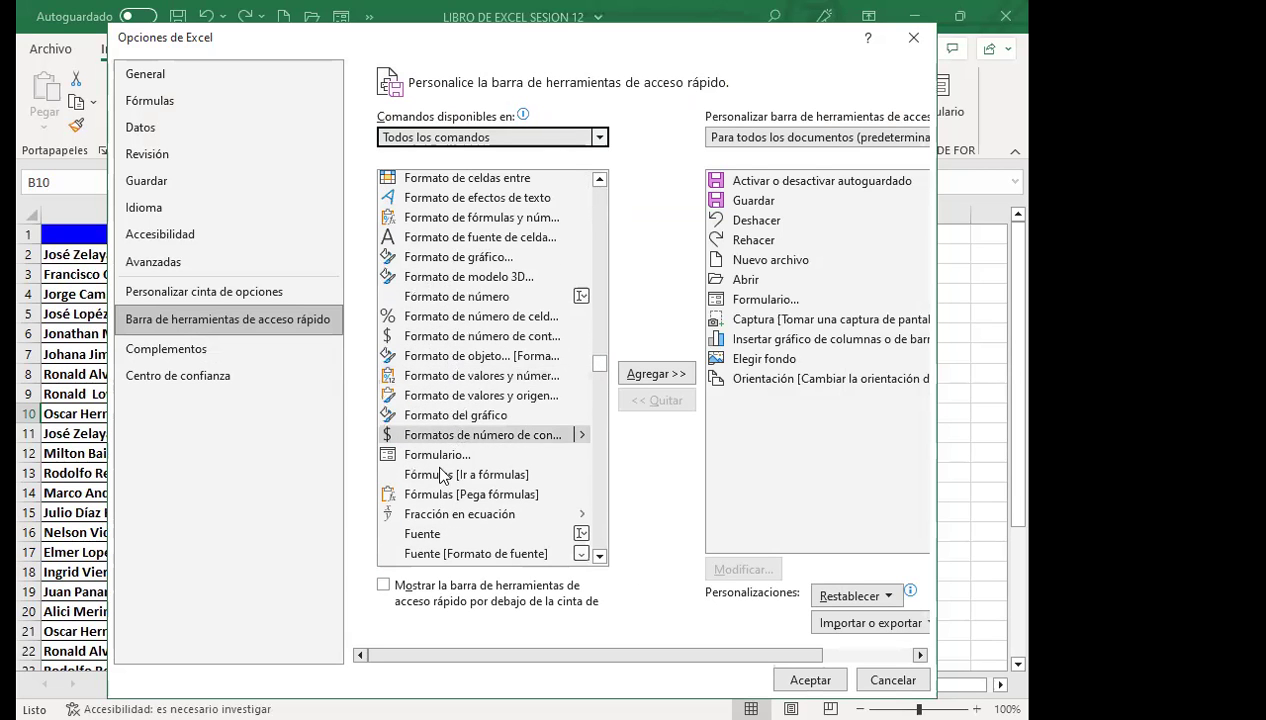
left_click(434, 455)
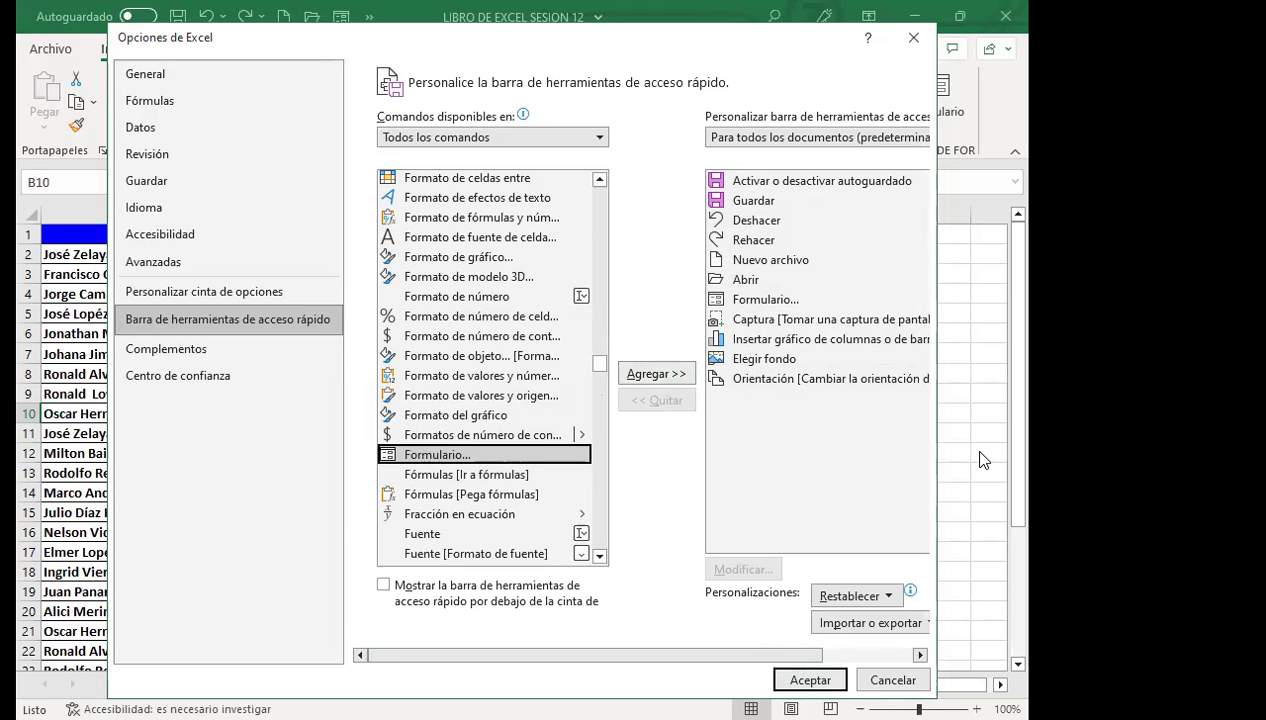
left_click(885, 40)
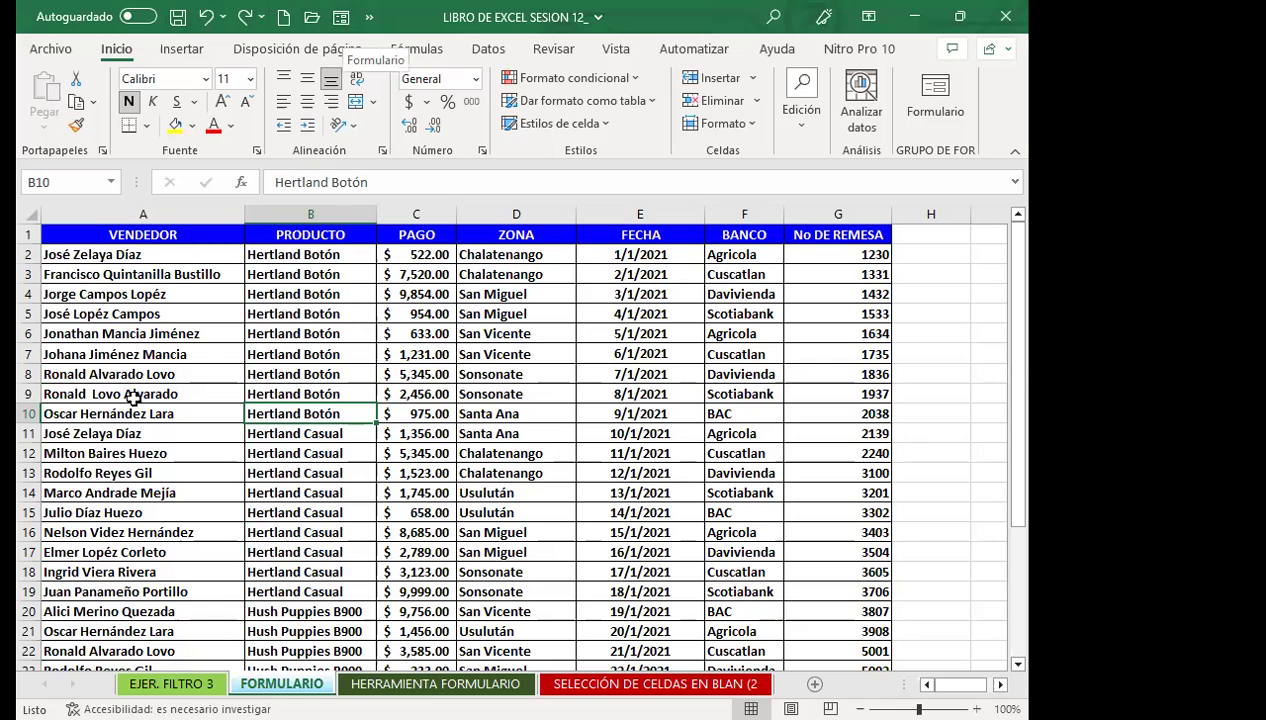
Select a cell inside the sales table.
left_click(118, 430)
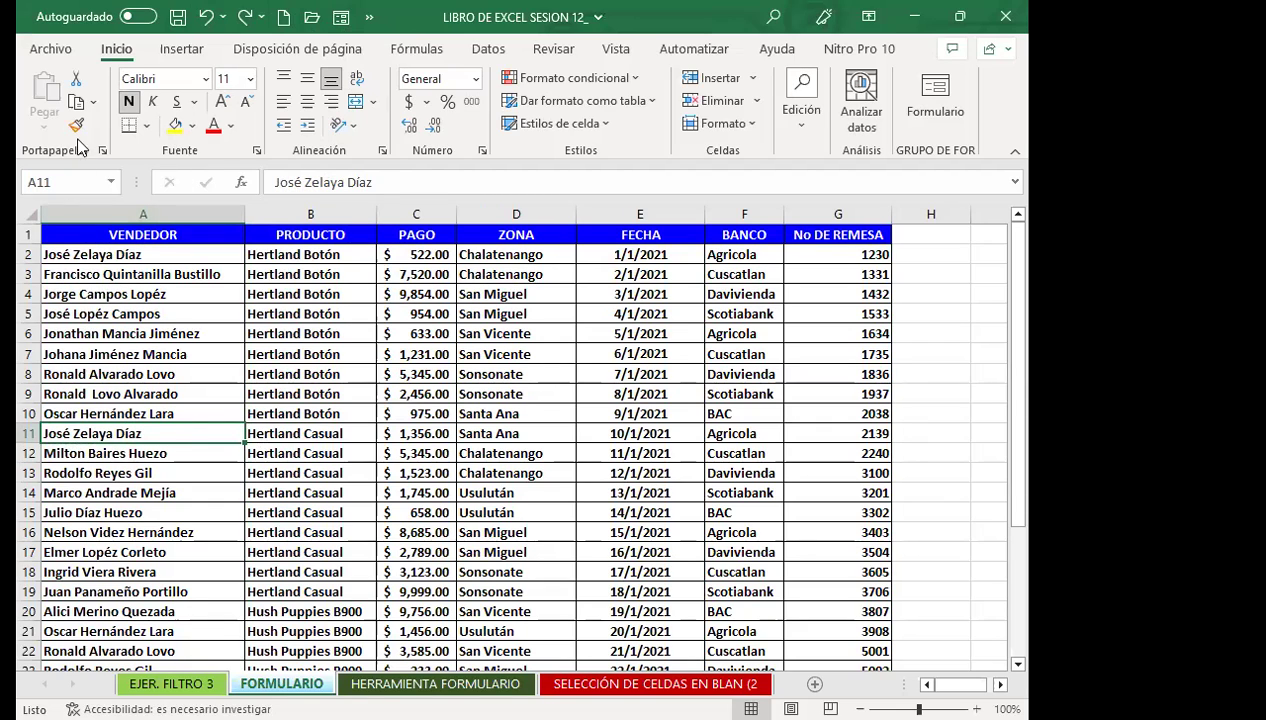
Open the Formulario data form for the sales table and reposition it over the sheet.
left_click(341, 18)
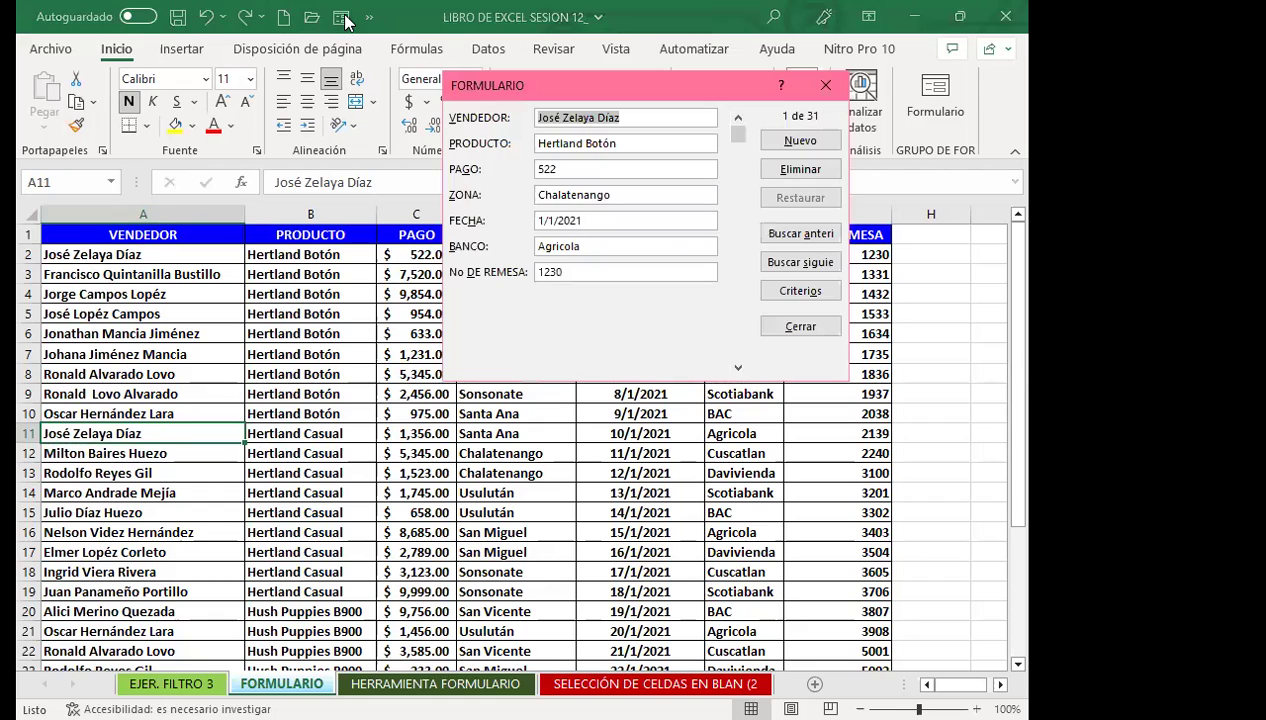
left_click_drag(632, 85, 653, 260)
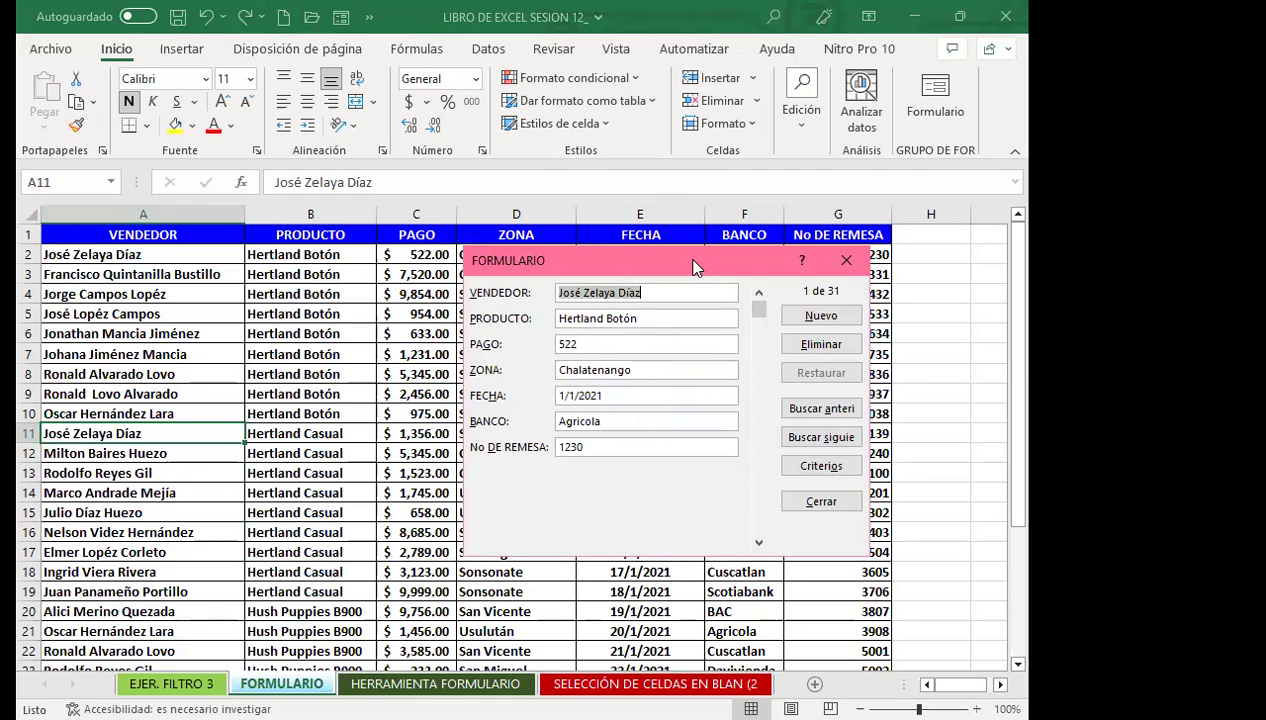
left_click_drag(695, 268, 578, 256)
Step forward through the records to record 9 of 31, a Hertland Botón sale in Santa Ana.
left_click(643, 533)
left_click(643, 533)
left_click(643, 533)
left_click(643, 533)
left_click(643, 533)
left_click(643, 532)
left_click(643, 532)
left_click(643, 532)
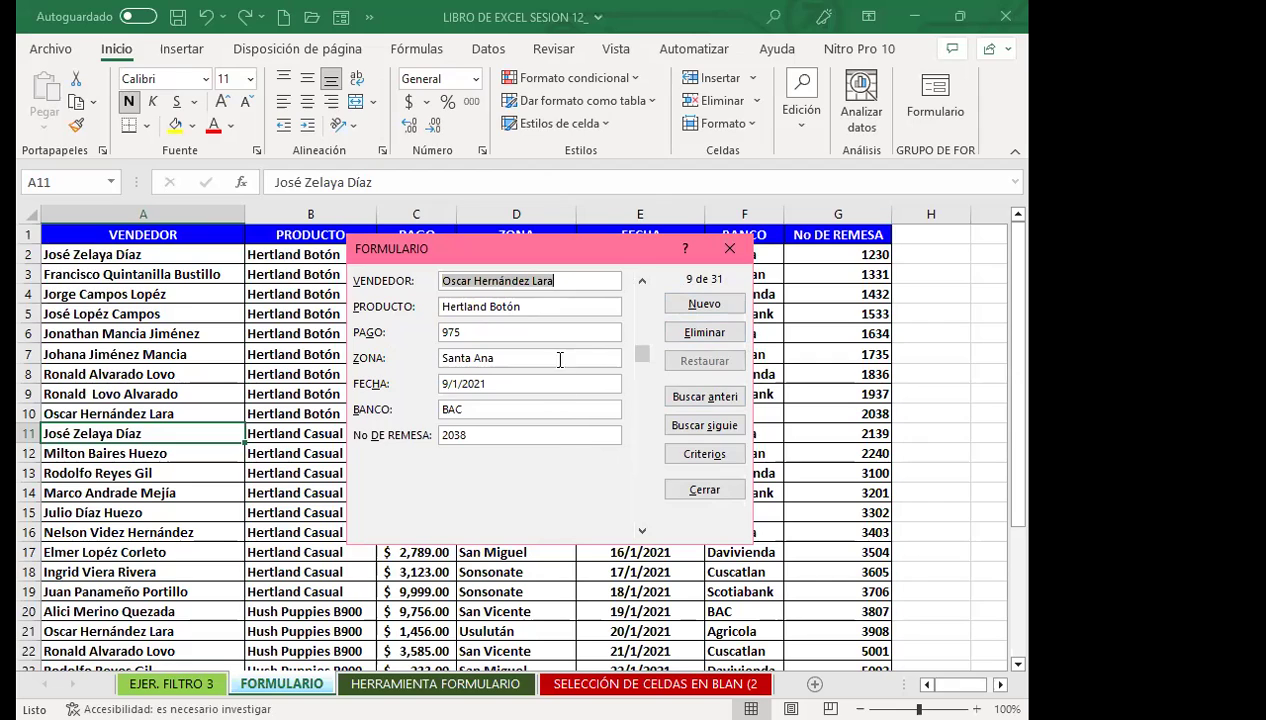
Start a blank new record and move the form to uncover the PAGO, ZONA and FECHA columns.
left_click(705, 305)
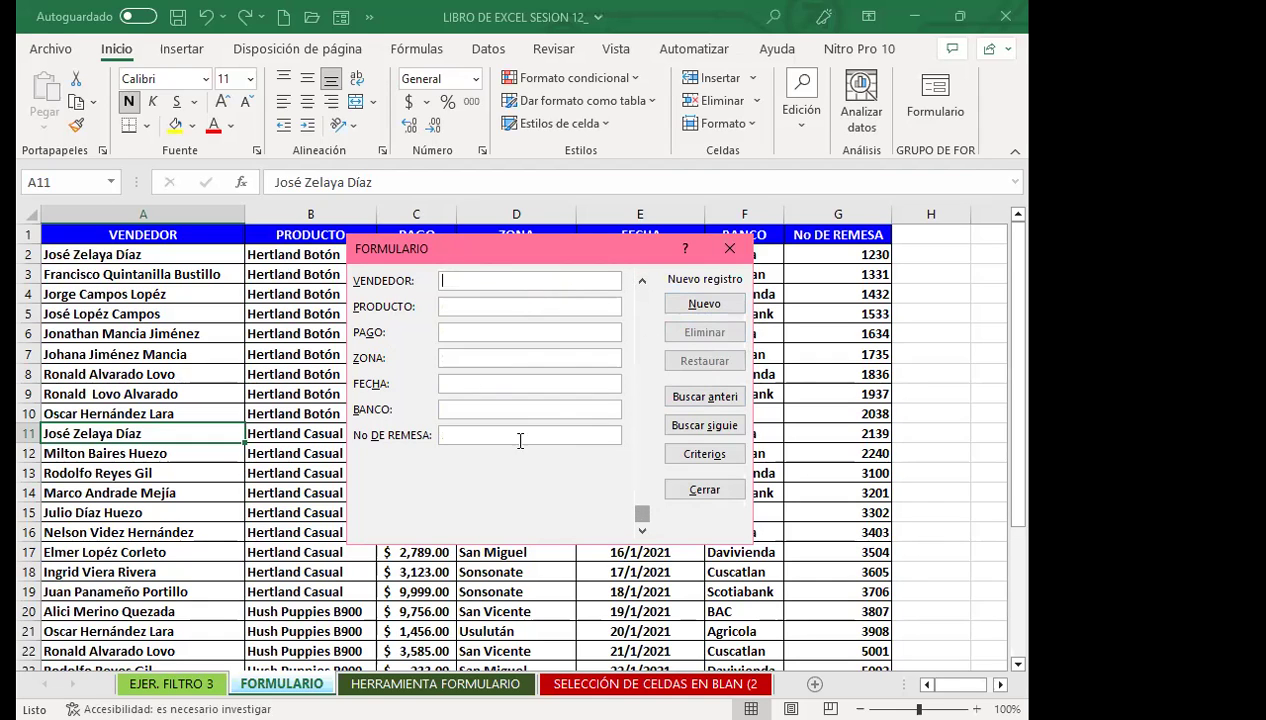
left_click_drag(490, 248, 586, 301)
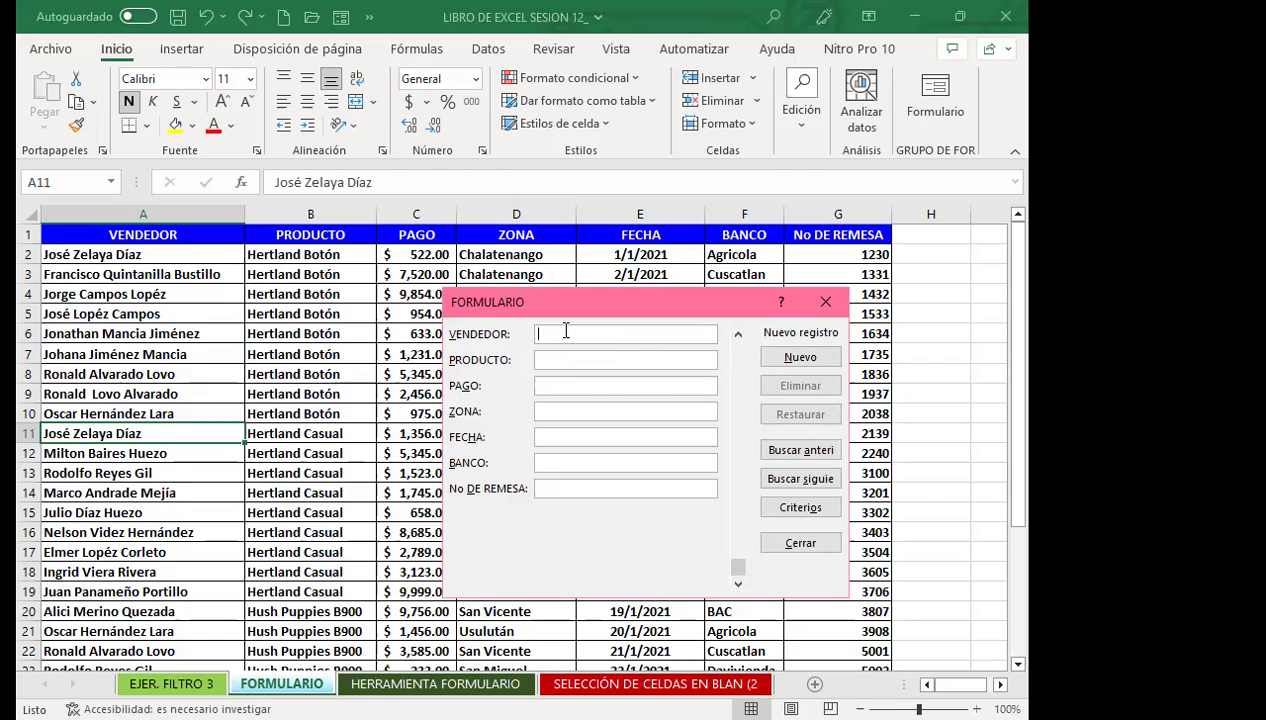
Enter the salesperson's name, product HERTLAN BOTÓN, payment 650, zone SANTA ANA and date 26/2/2021.
type("VANESSA RODRÍGUEZ")
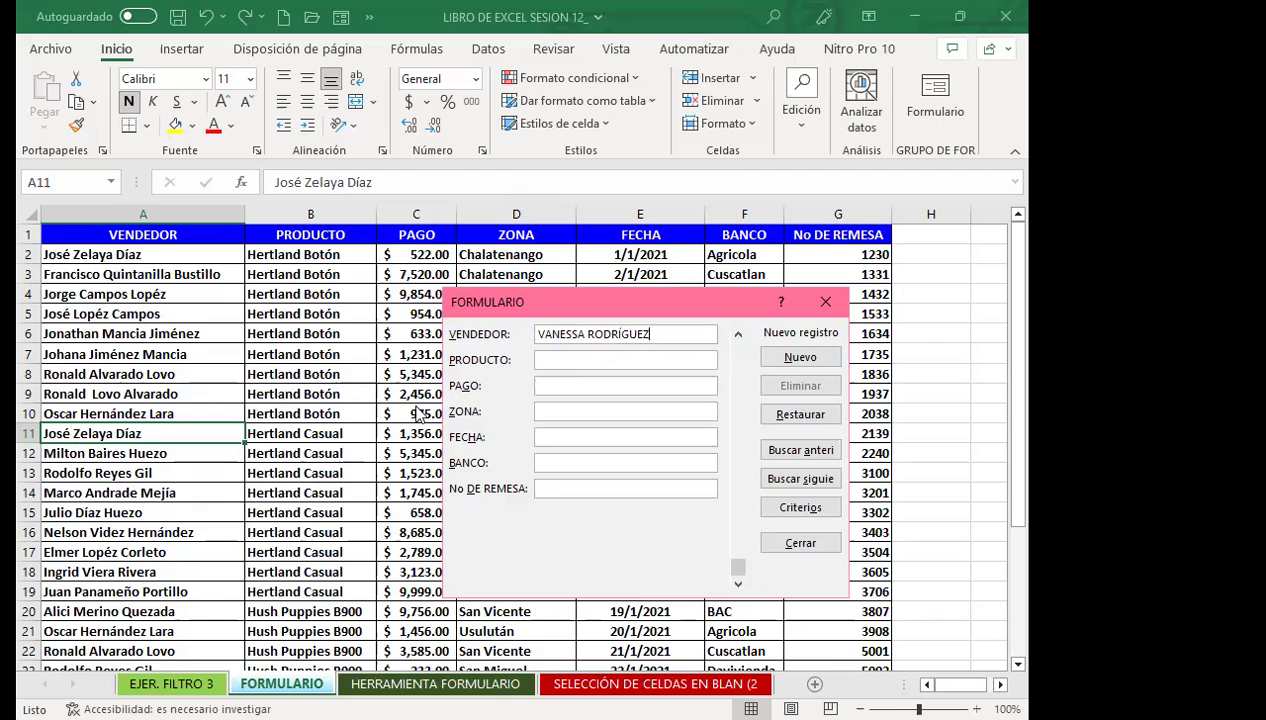
left_click(573, 361)
type("HERT")
type("LANBOTÓN")
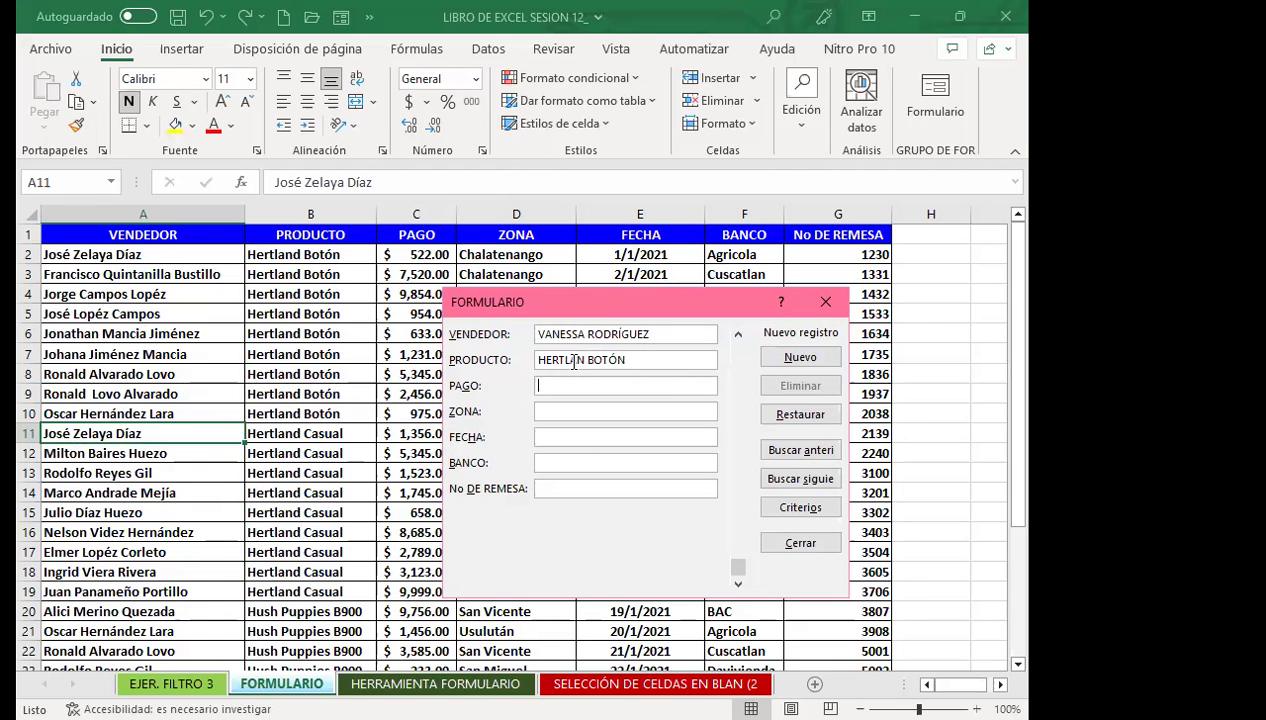
type("650")
key("Tab")
type("SANTA ANA")
key("Tab")
type("26/")
type("2/2021")
key("Tab")
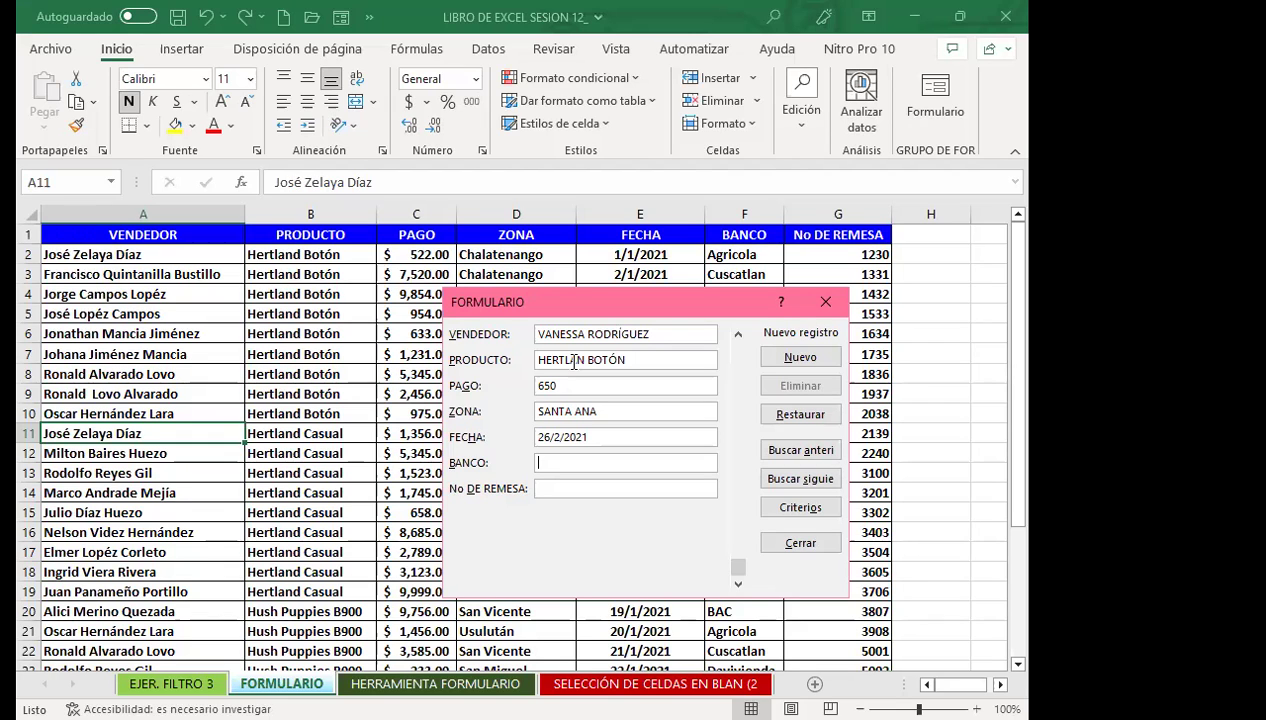
Enter bank AGRICOLA and remittance 5008 in the form, add the record, and close the form.
type("AGRICOLA")
key("Tab")
type("12")
key("BackSpace")
key("BackSpace")
type("500")
type("8")
key("Return")
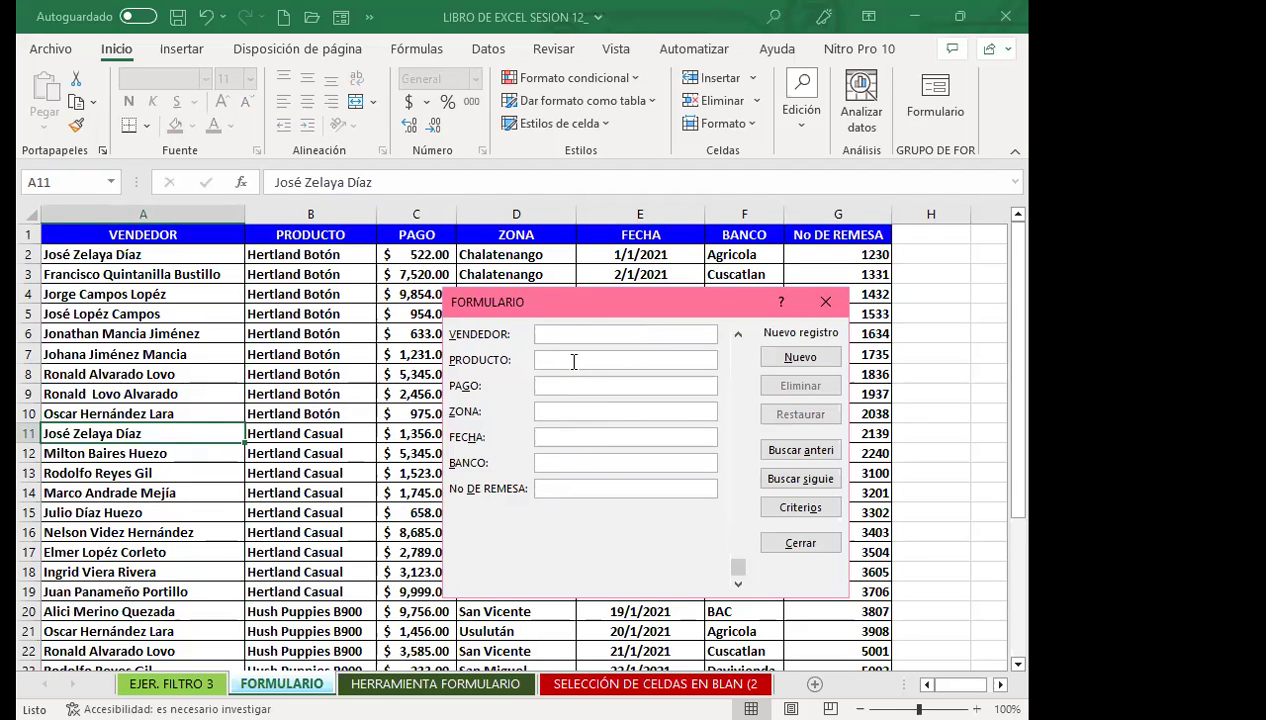
left_click(768, 540)
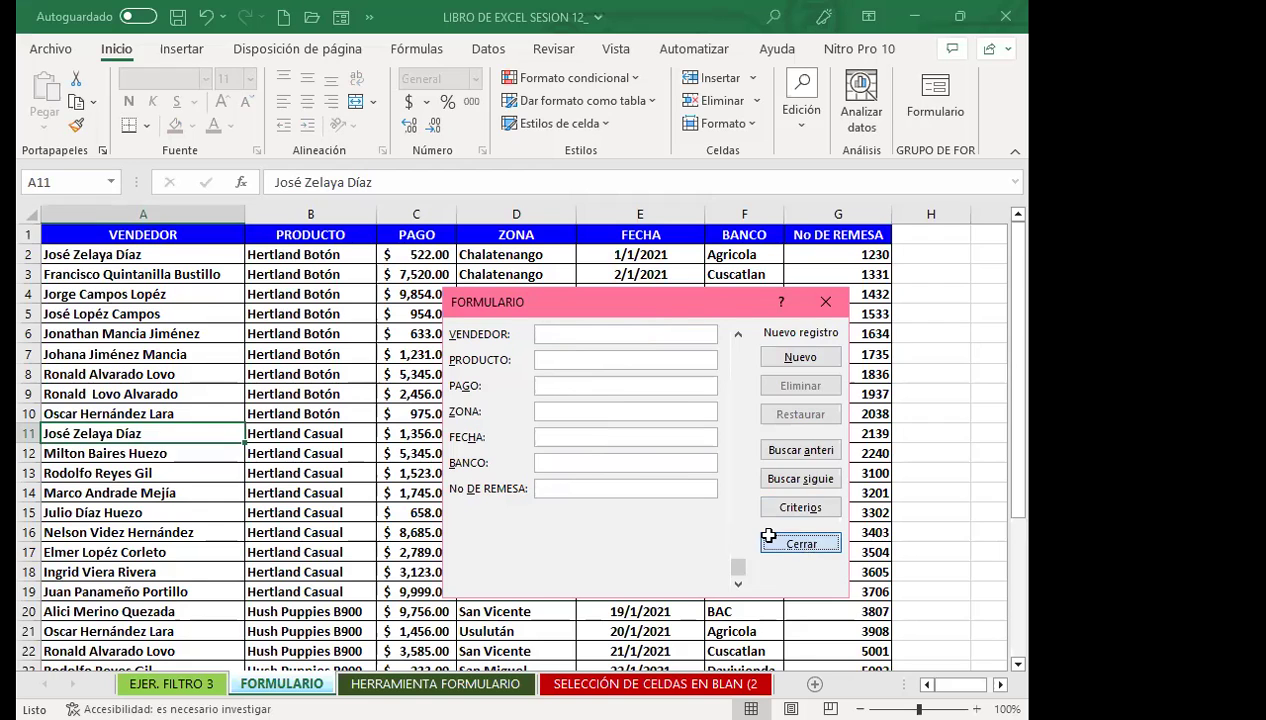
scroll(340, 452, "down", 4)
Scroll to row 33, check each cell of the new SANTA ANA record, and select the whole row.
scroll(340, 452, "down", 2)
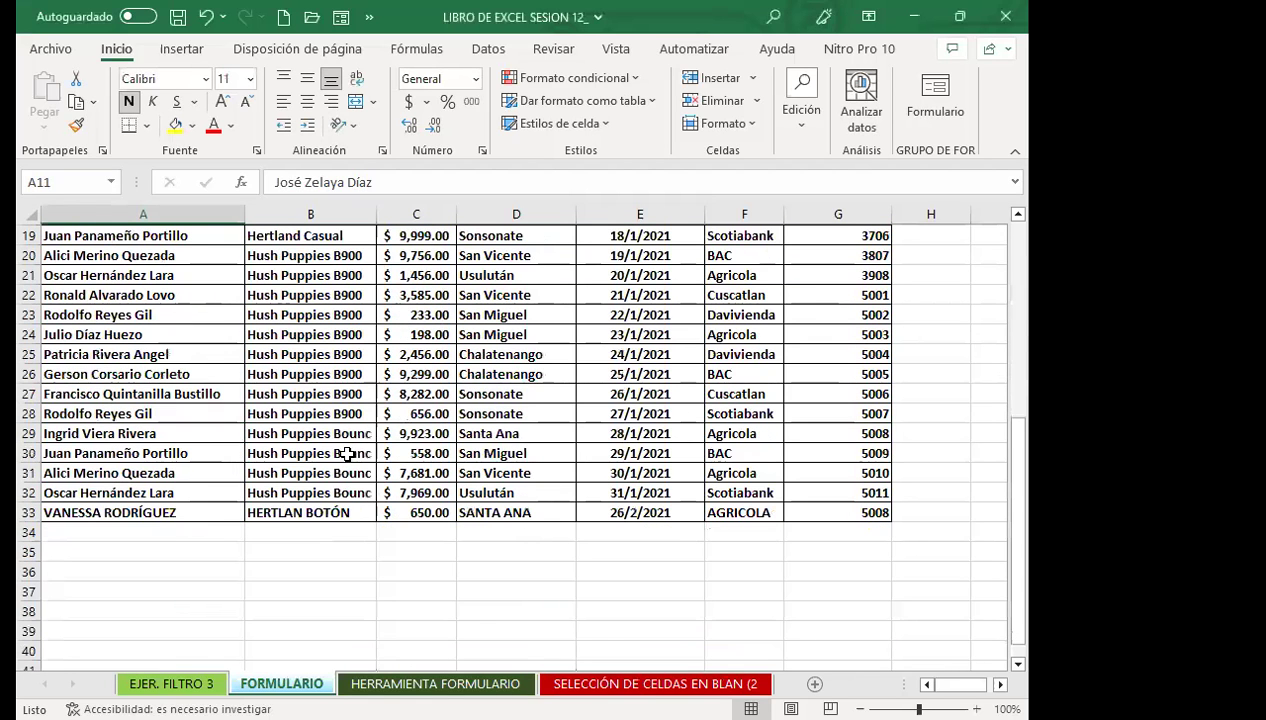
left_click(90, 515)
left_click(360, 516)
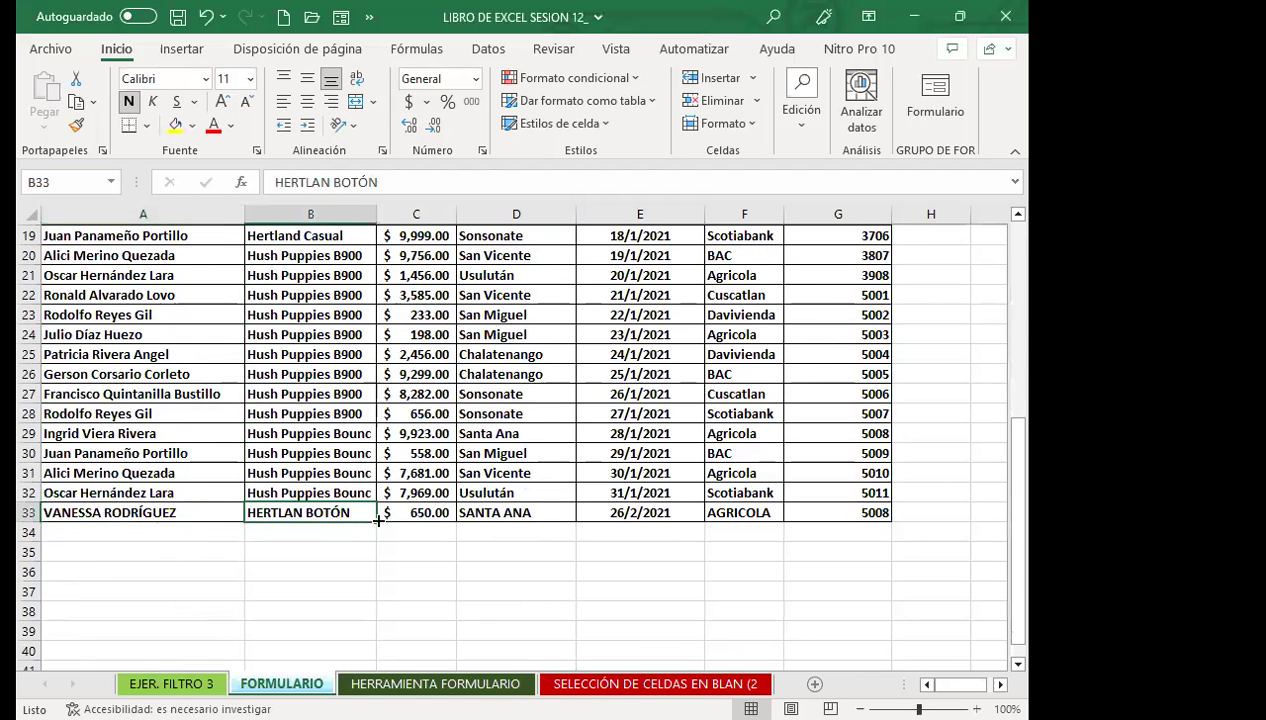
left_click(500, 512)
left_click(765, 512)
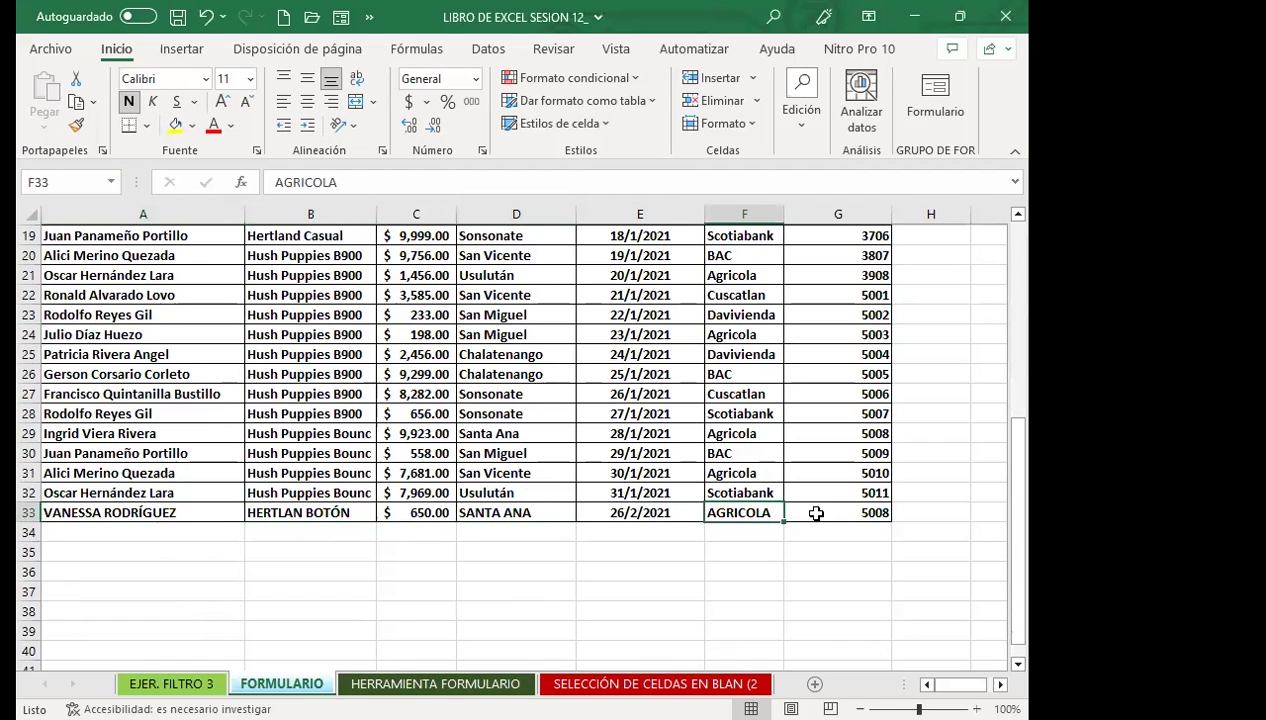
left_click(844, 513)
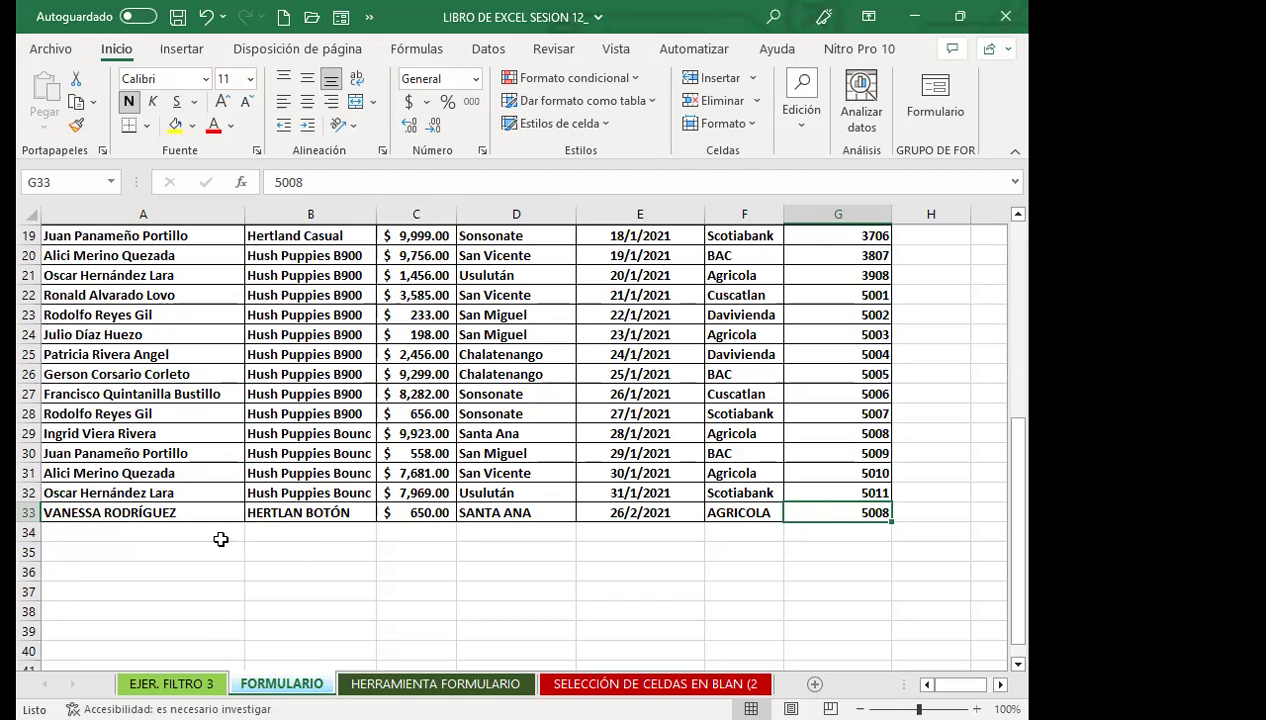
left_click(30, 512)
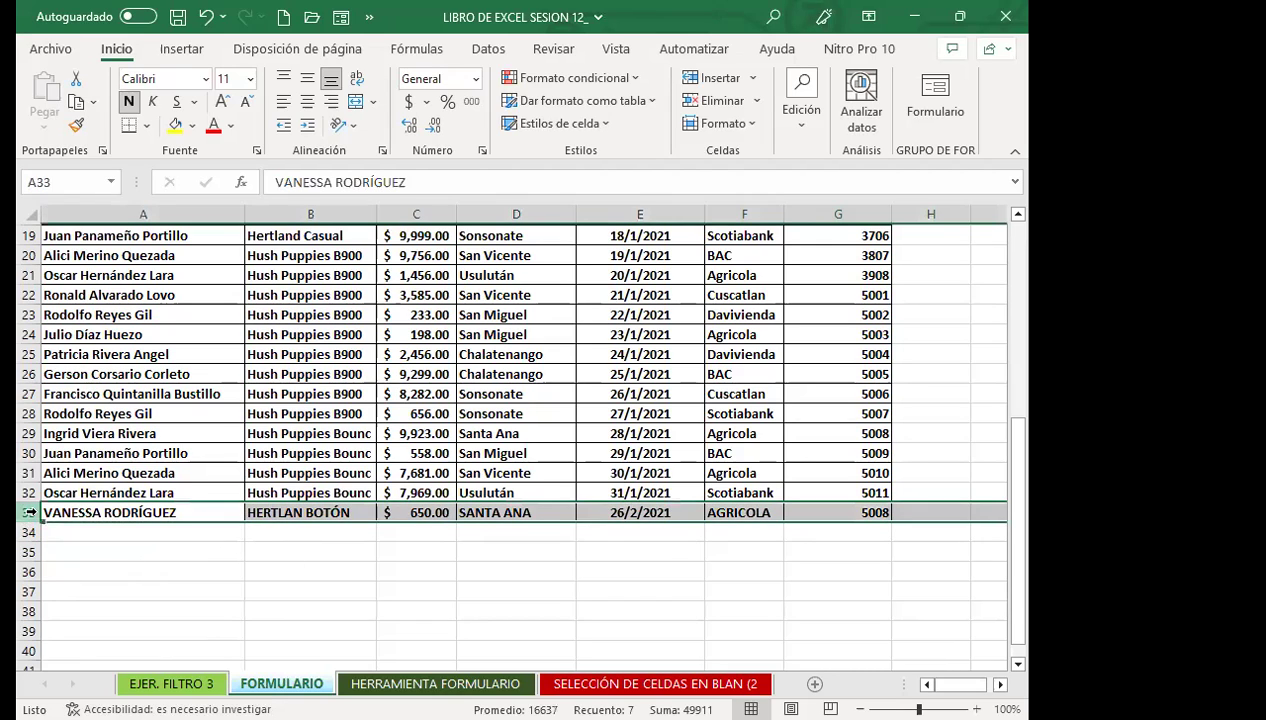
In row 34, enter the seller's name, product HUSH PUPPIES and payment 800.
left_click(190, 528)
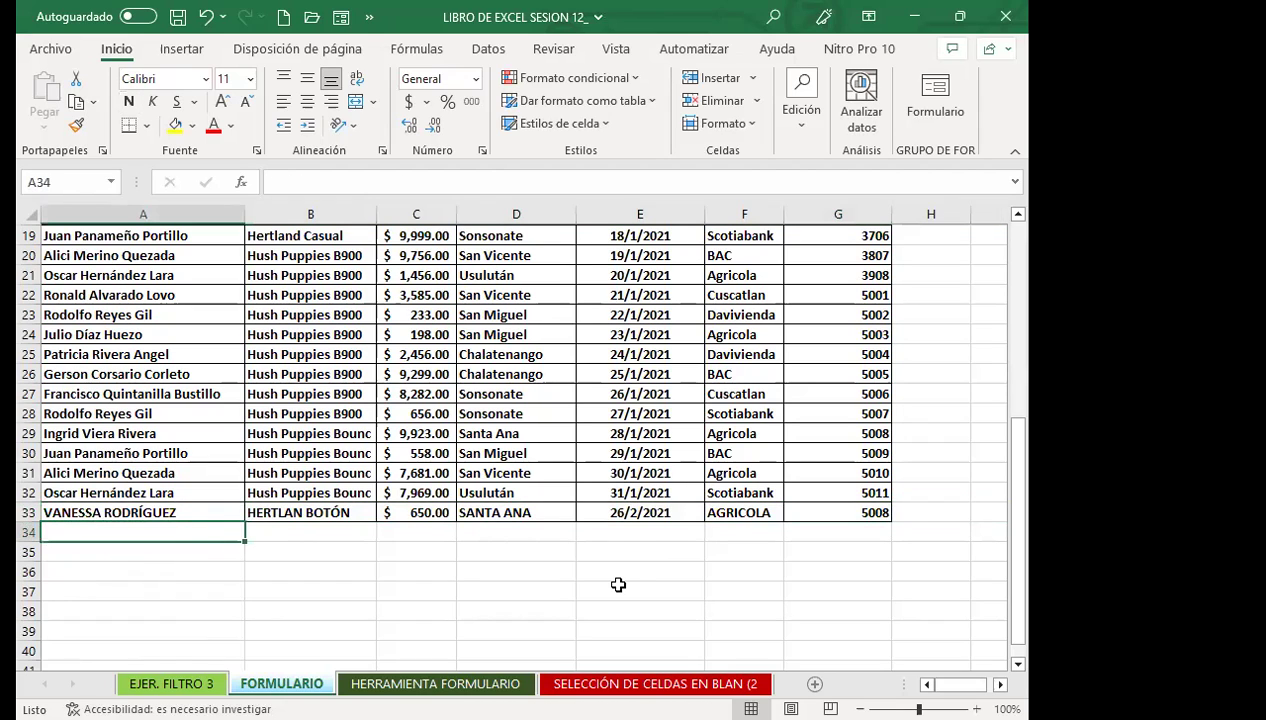
type("MARIO")
key("BackSpace")
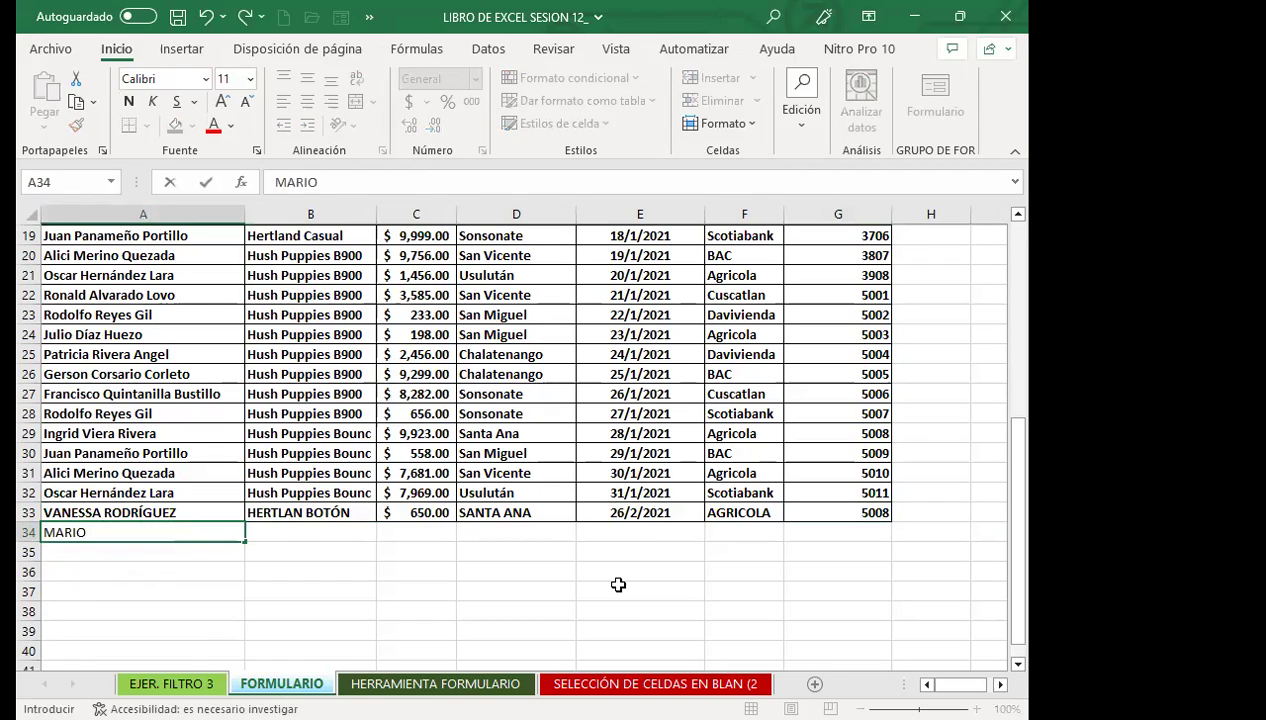
type("SALAZAR")
key("Tab")
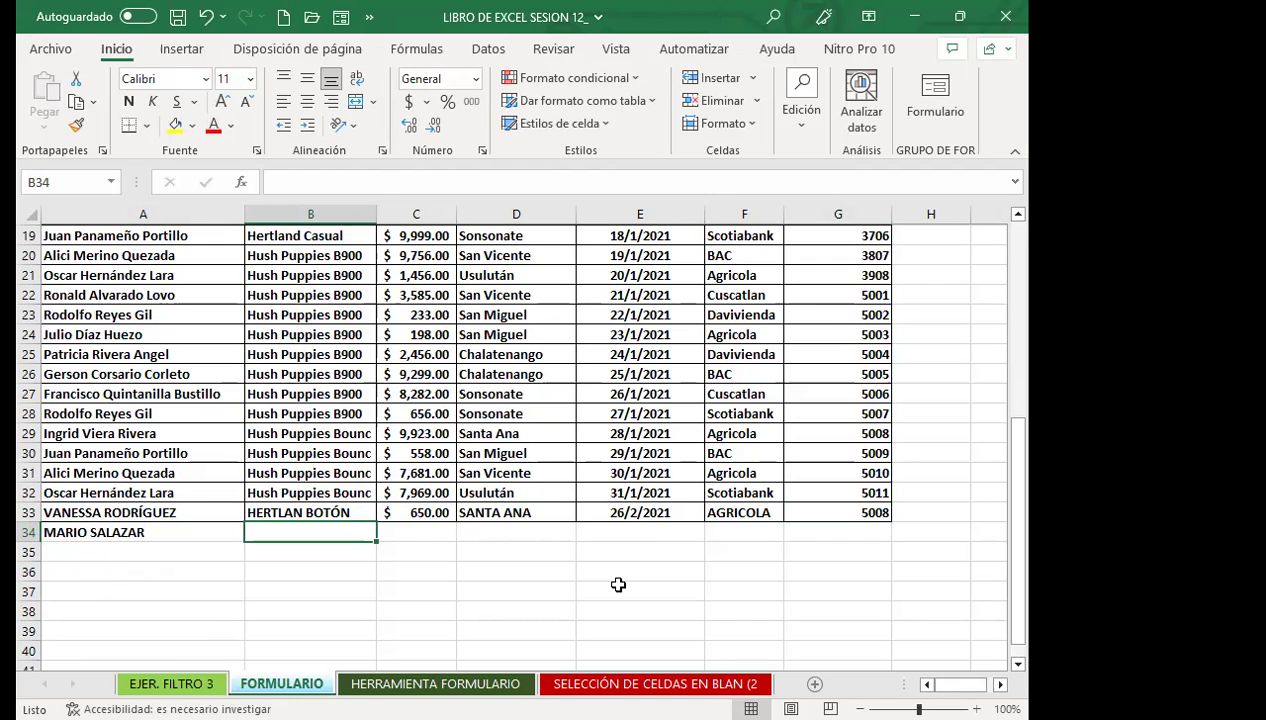
type("HUSH")
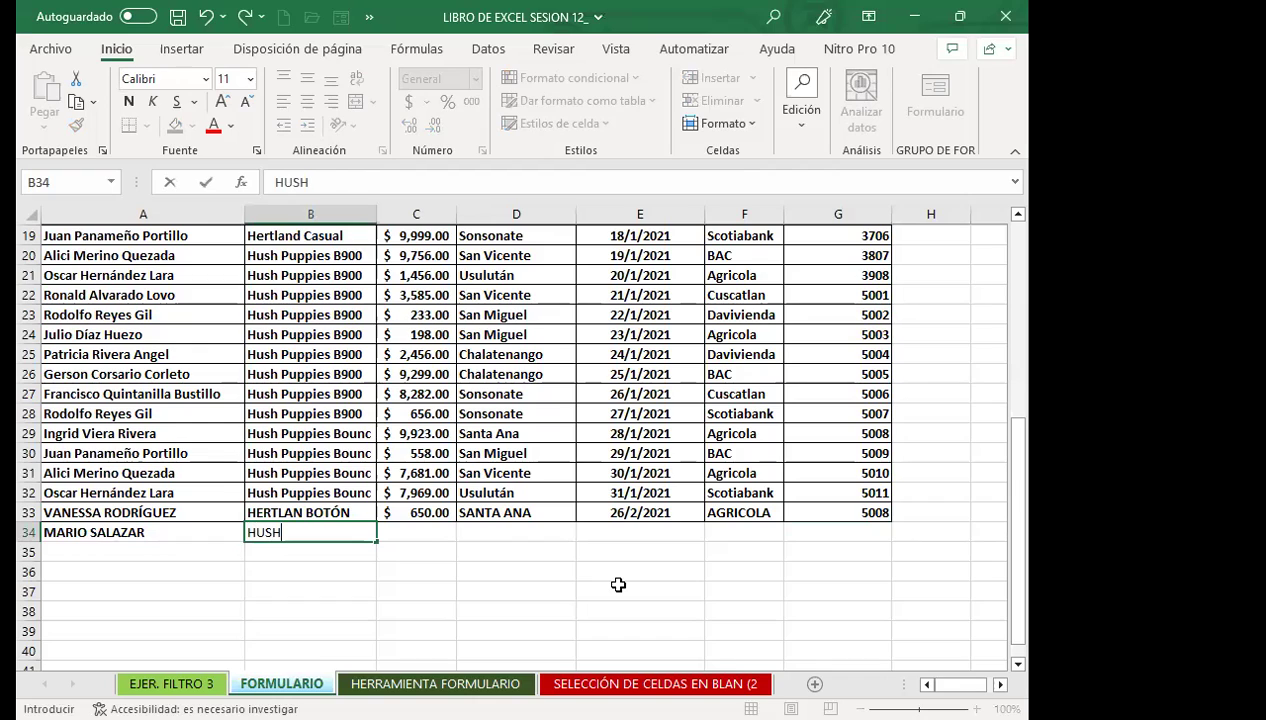
type("U")
type("PPU")
key("BackSpace")
type("IES")
key("Tab")
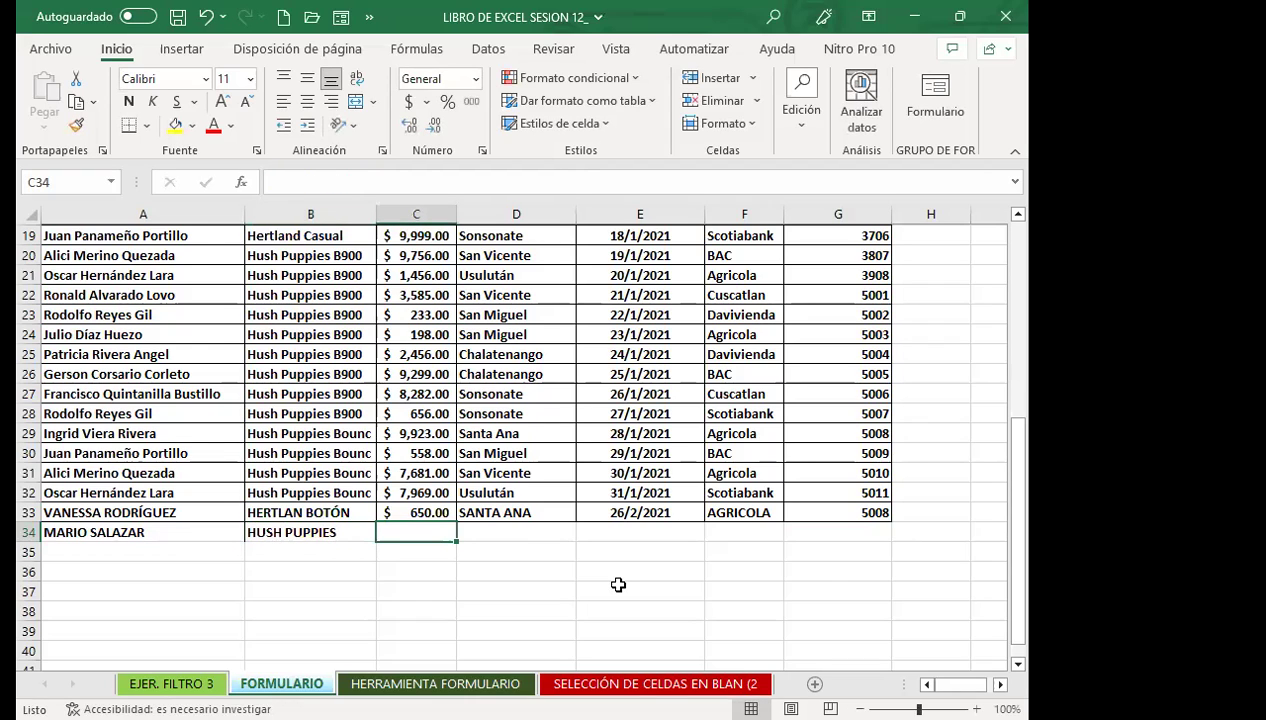
type("800")
key("Tab")
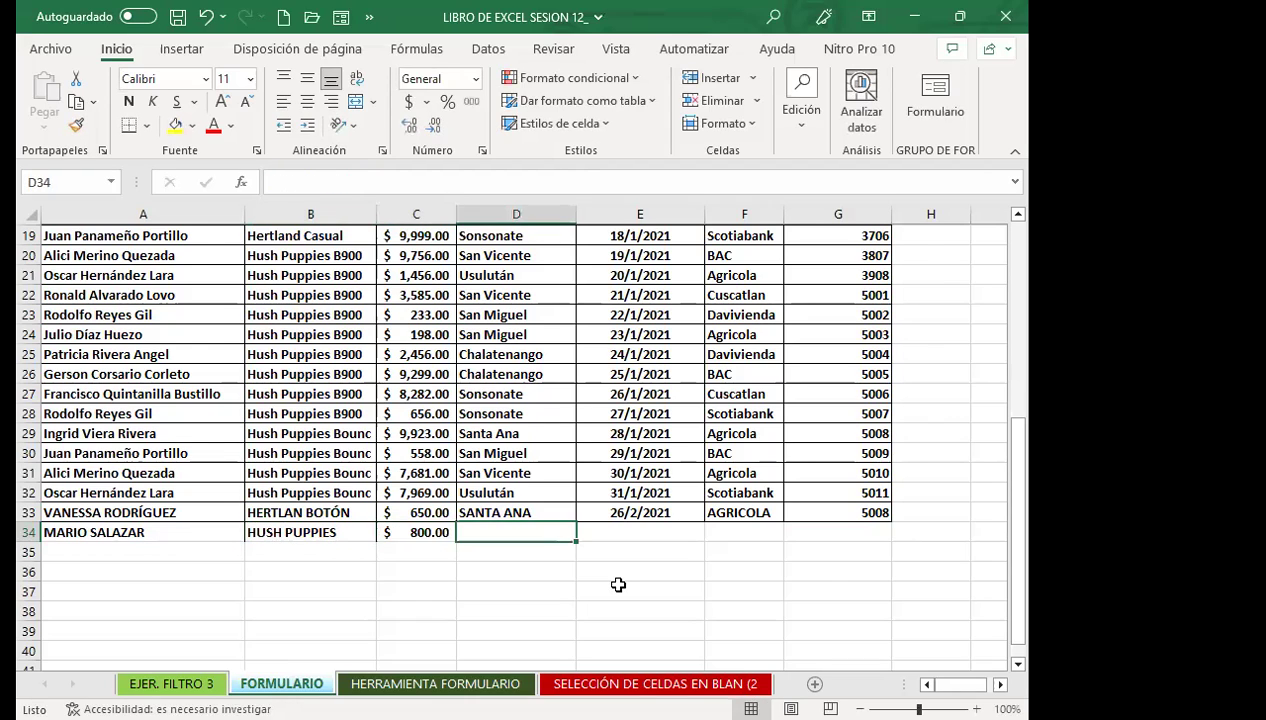
Finish row 34 with zone SAN MIGUEL, date 27/2/2021, bank BAC and remittance 5009.
type("SAN MIGUEL")
key("Tab")
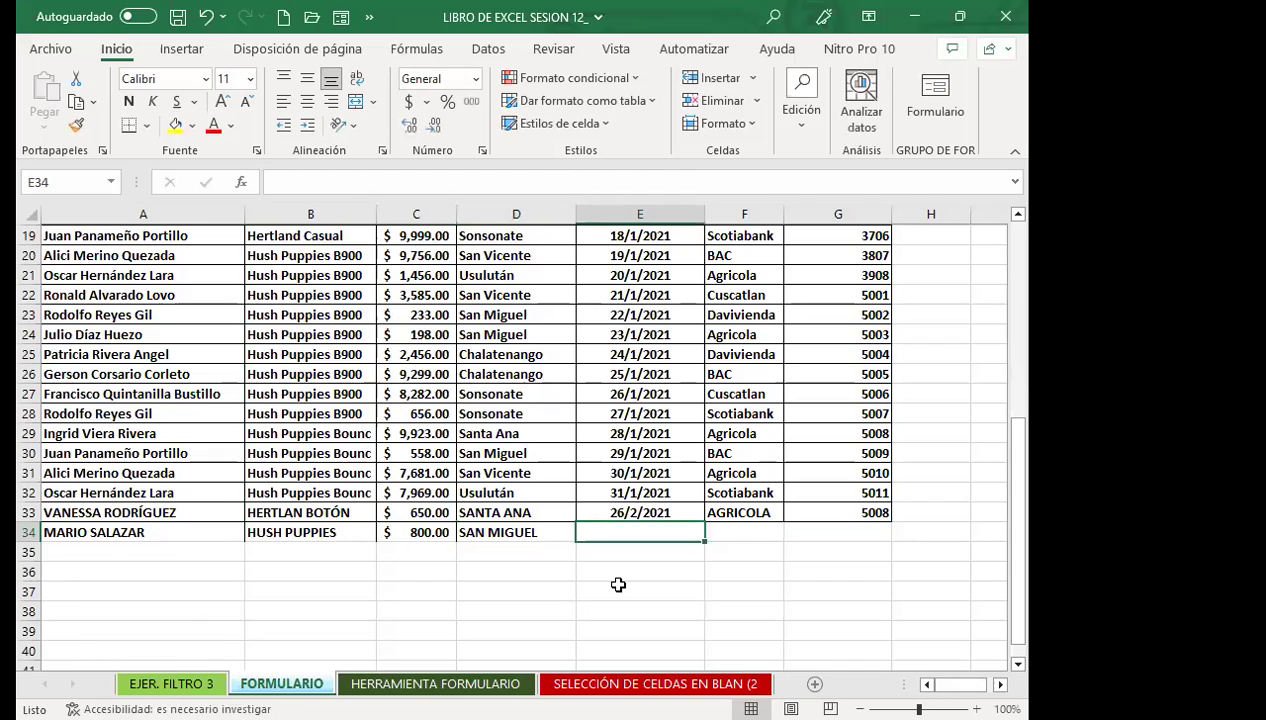
type("27/2/2021")
key("Tab")
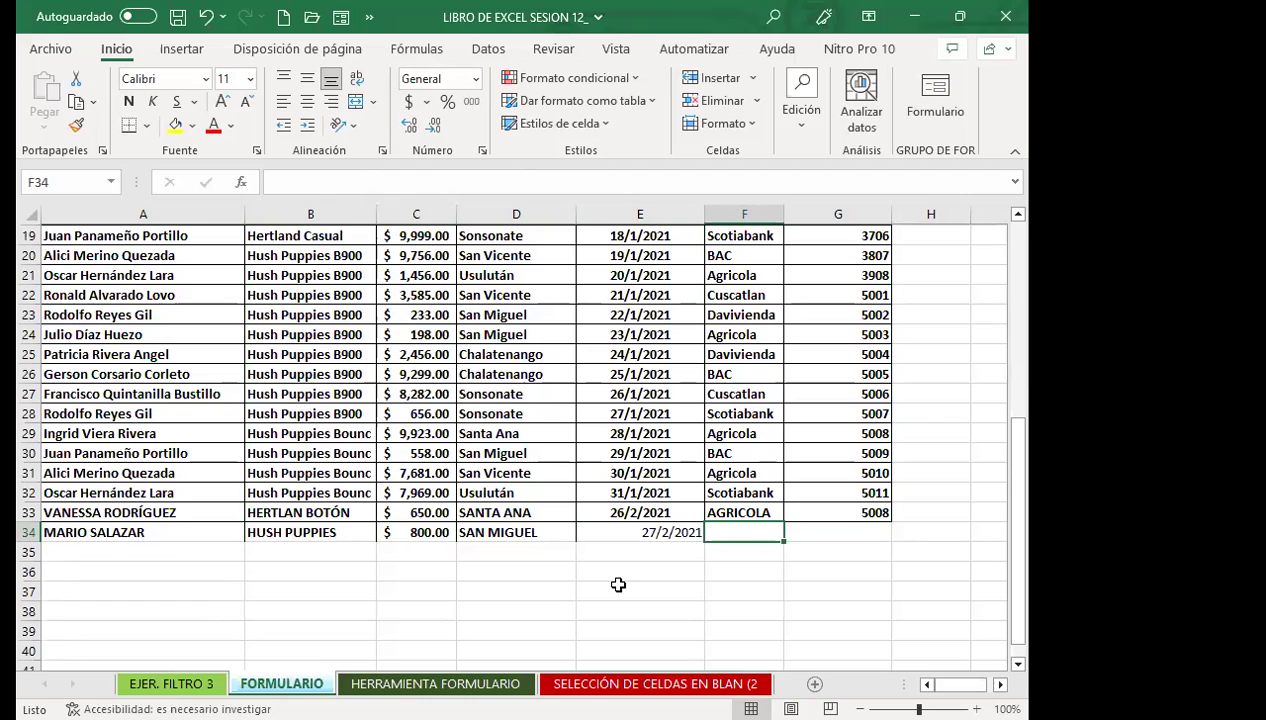
type("BAC")
key("Tab")
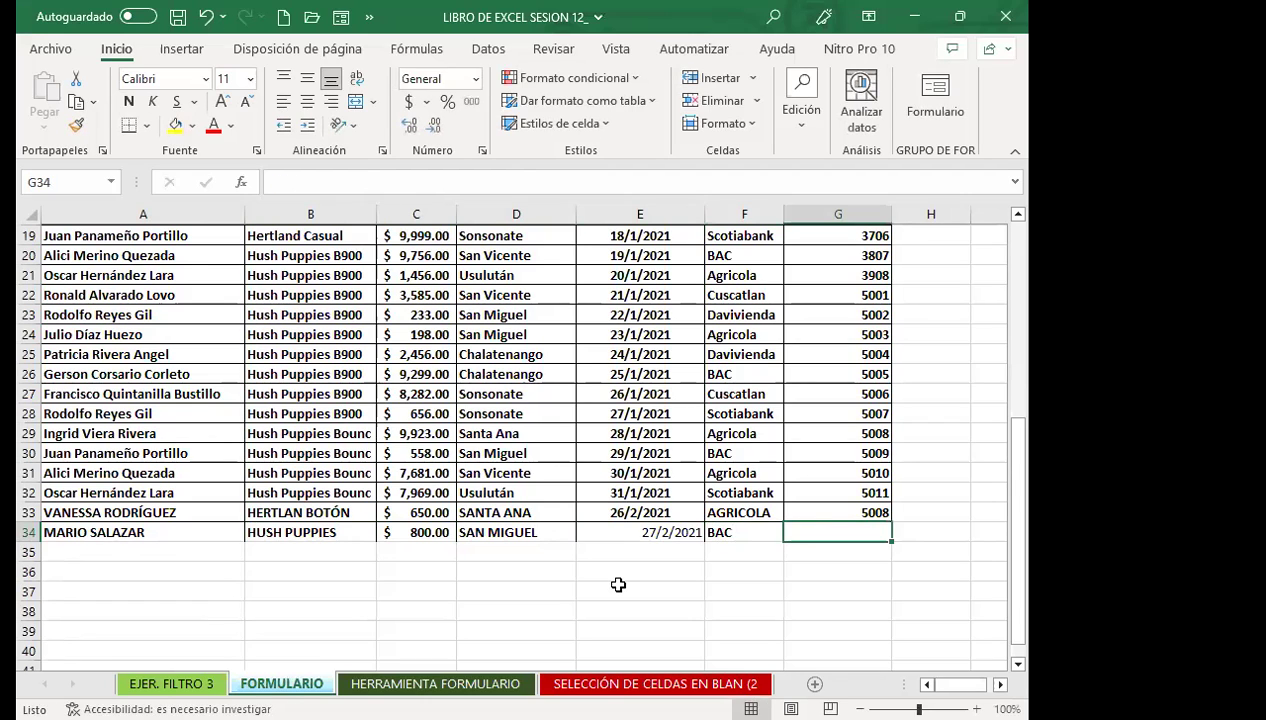
type("5009")
key("Return")
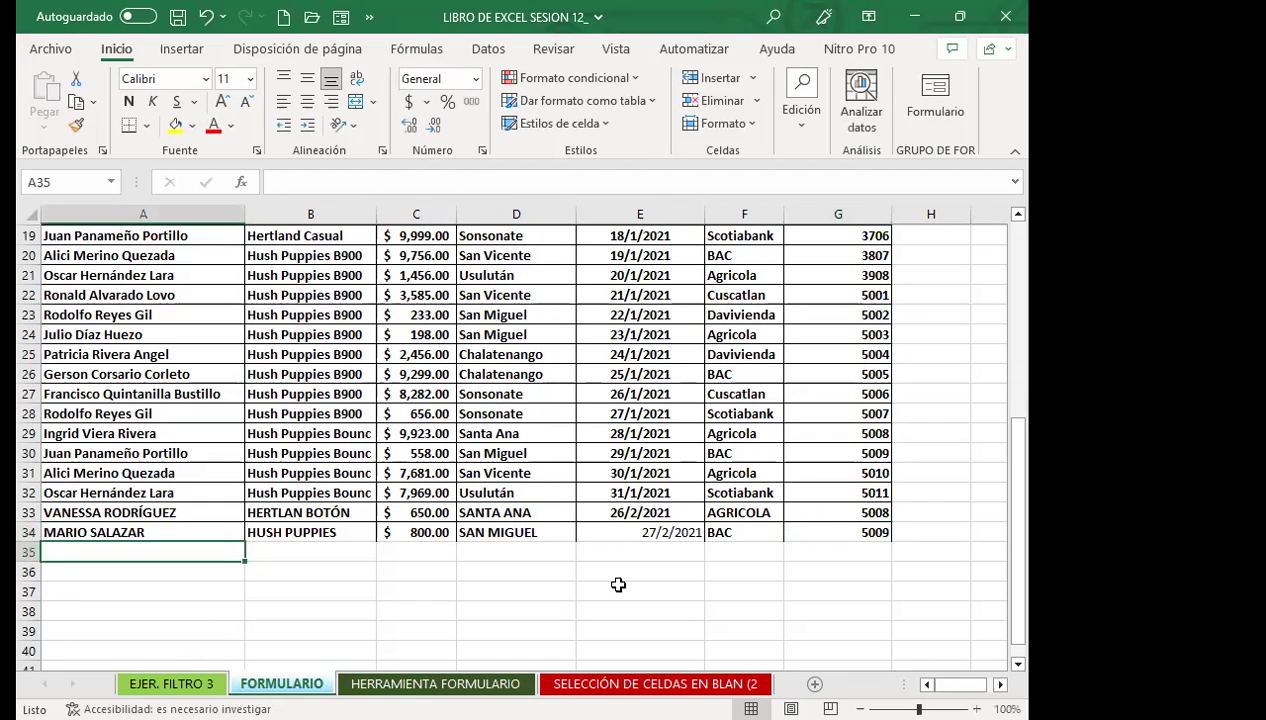
left_click(240, 592)
left_click(175, 532)
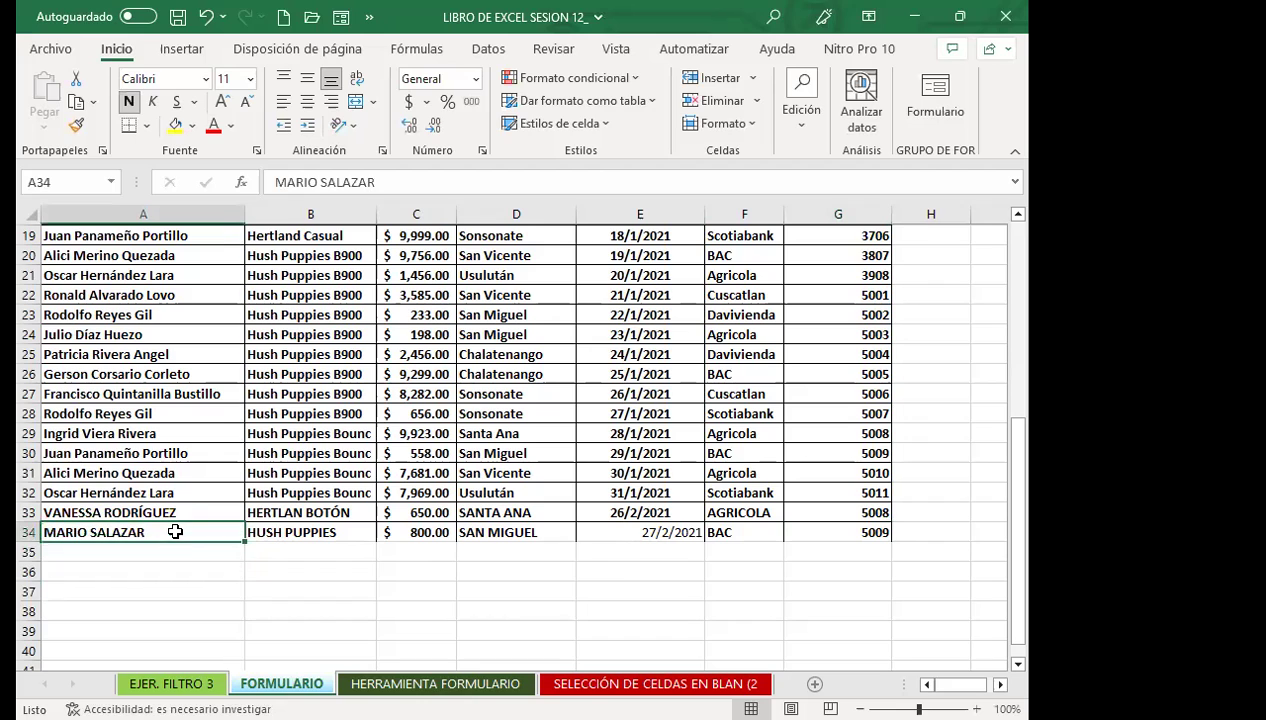
left_click(182, 434)
left_click(145, 394)
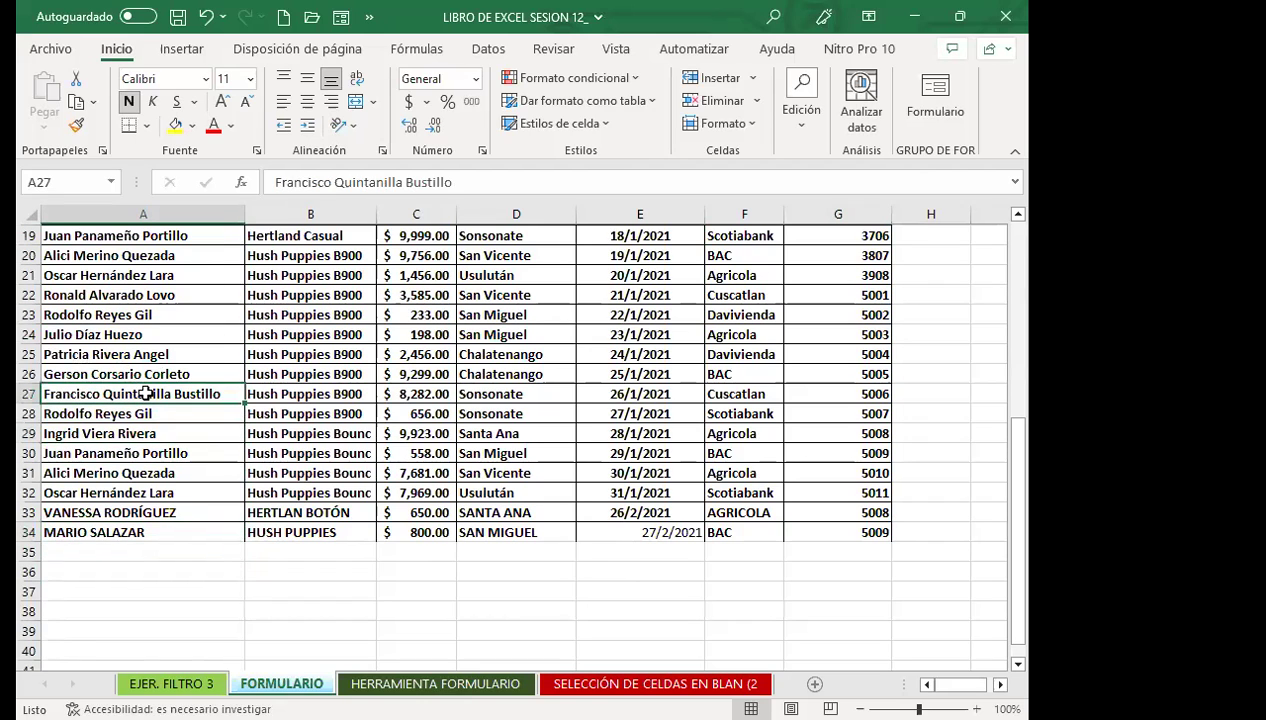
left_click(184, 528)
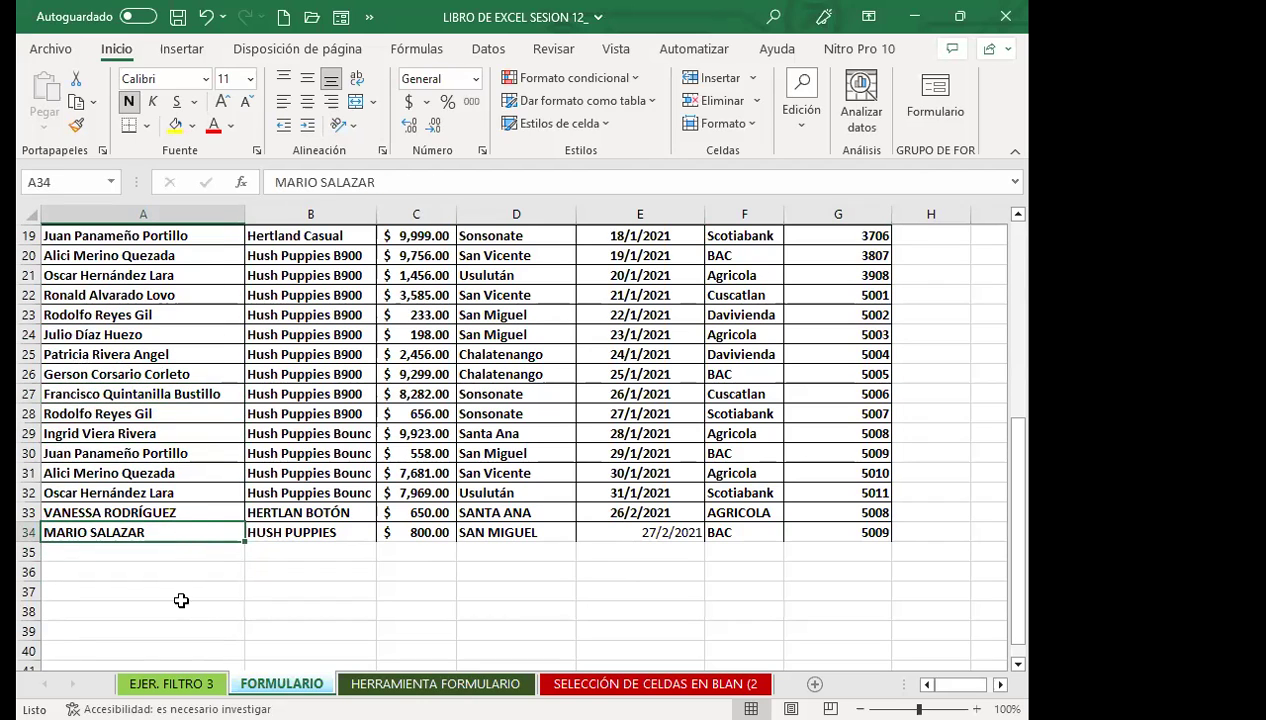
left_click(180, 573)
left_click(205, 510)
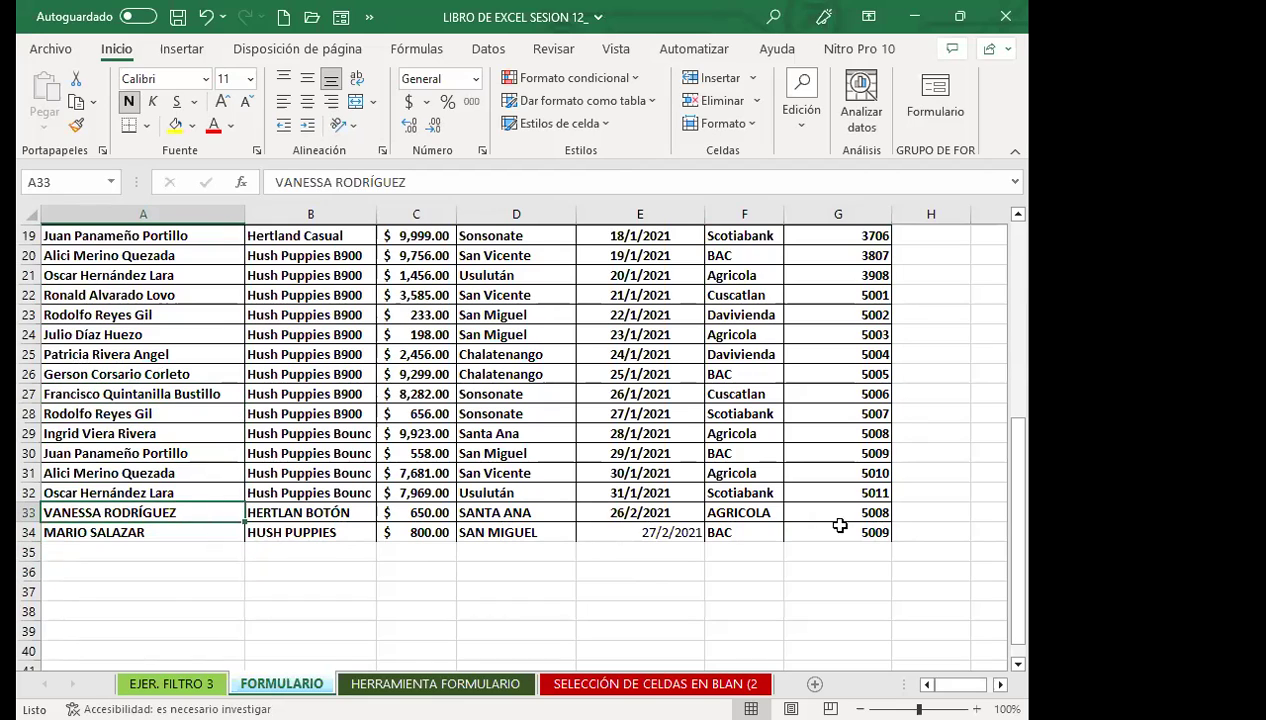
left_click(195, 532)
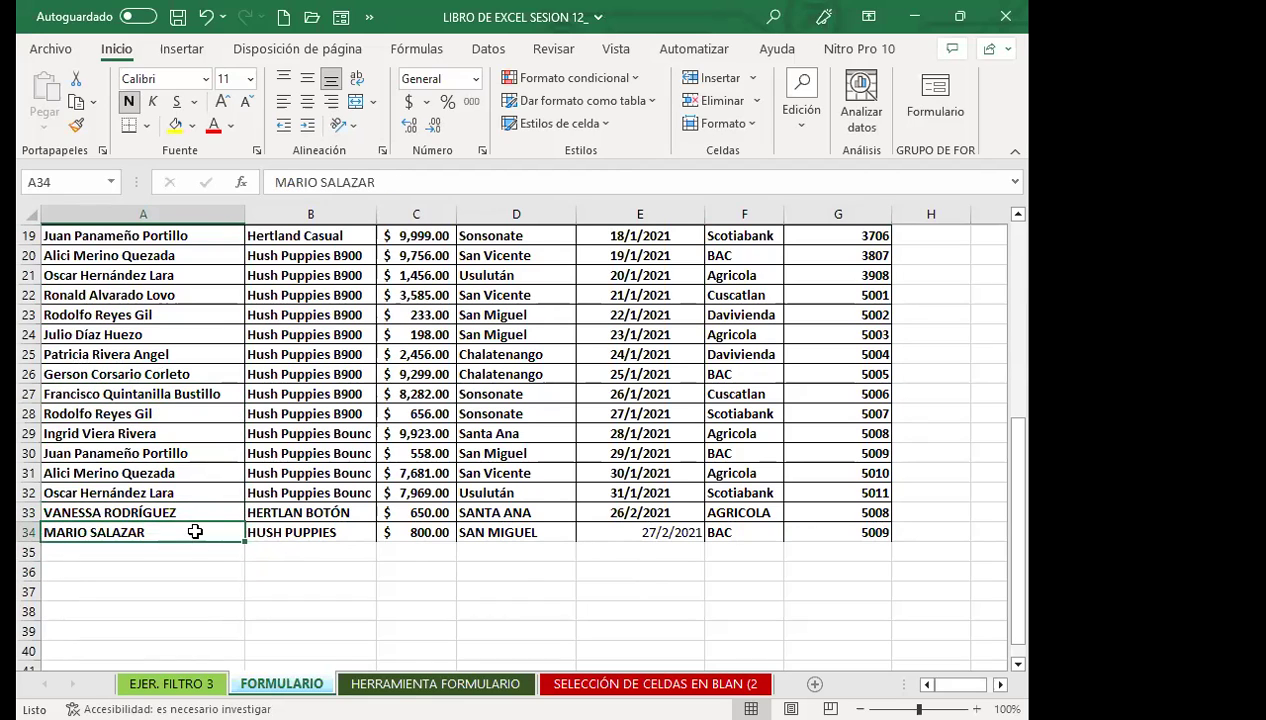
left_click(607, 534)
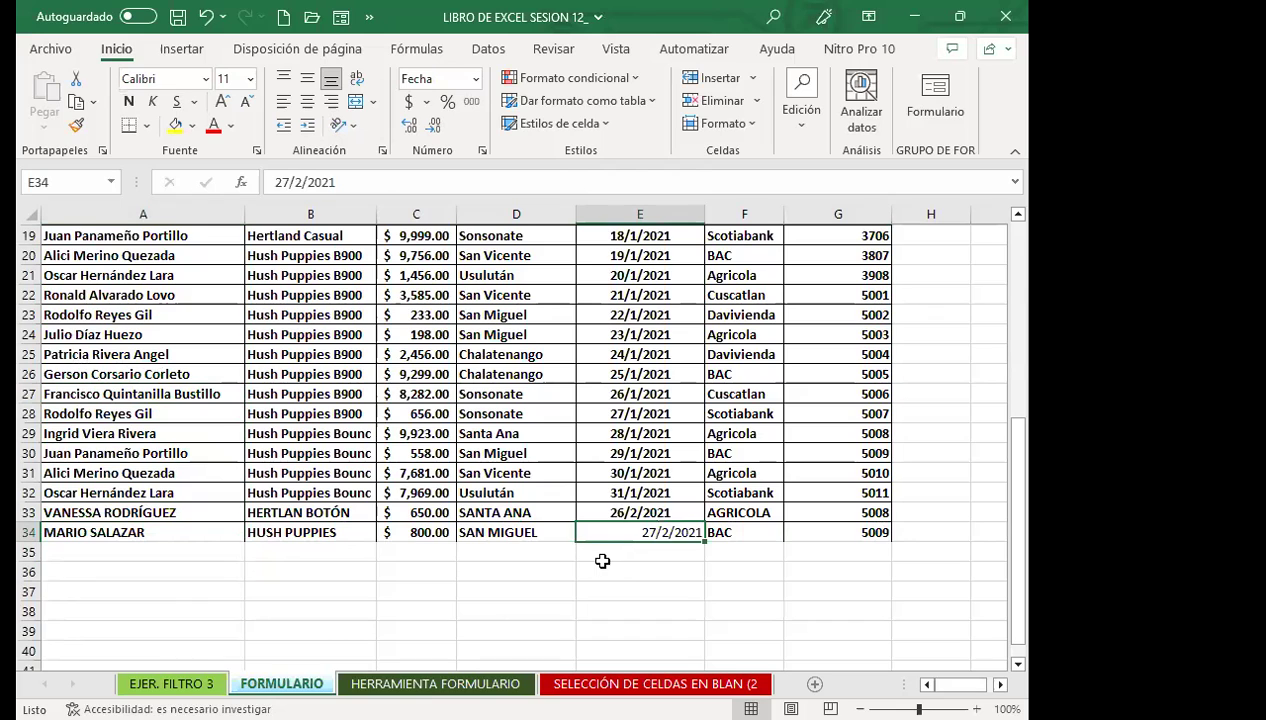
left_click(605, 510)
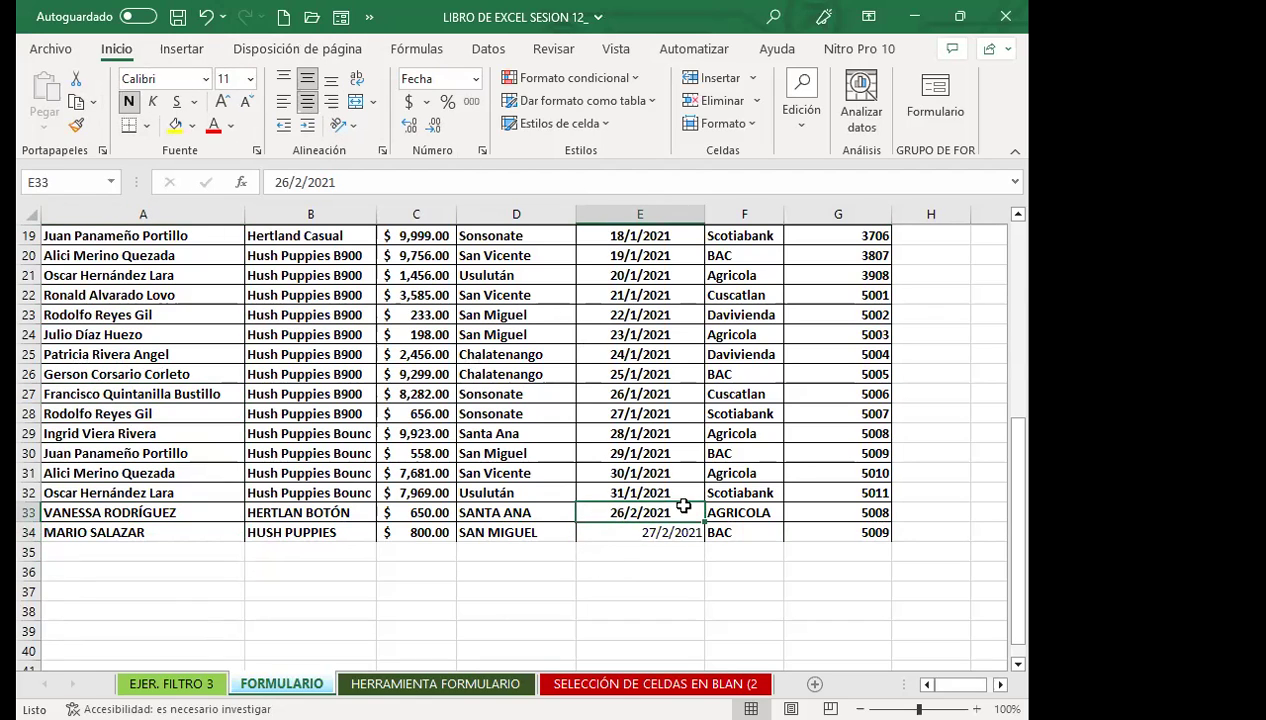
left_click(612, 535)
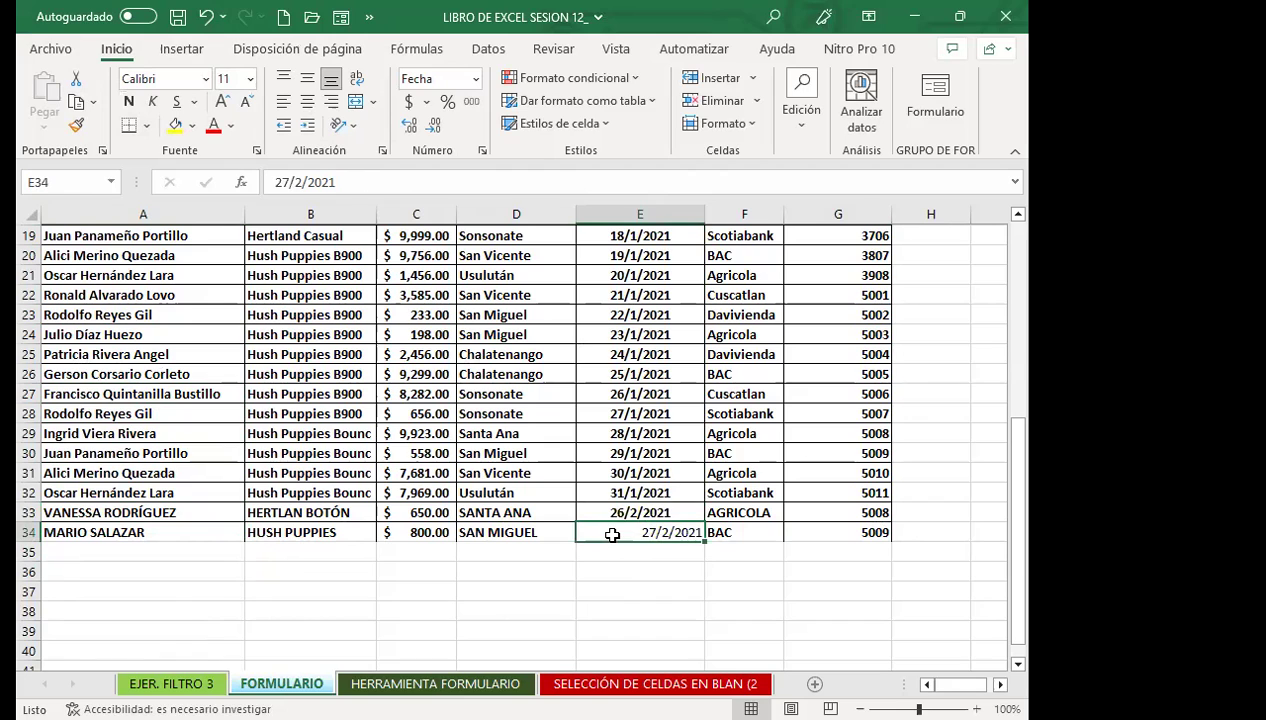
left_click(138, 549)
left_click(210, 529)
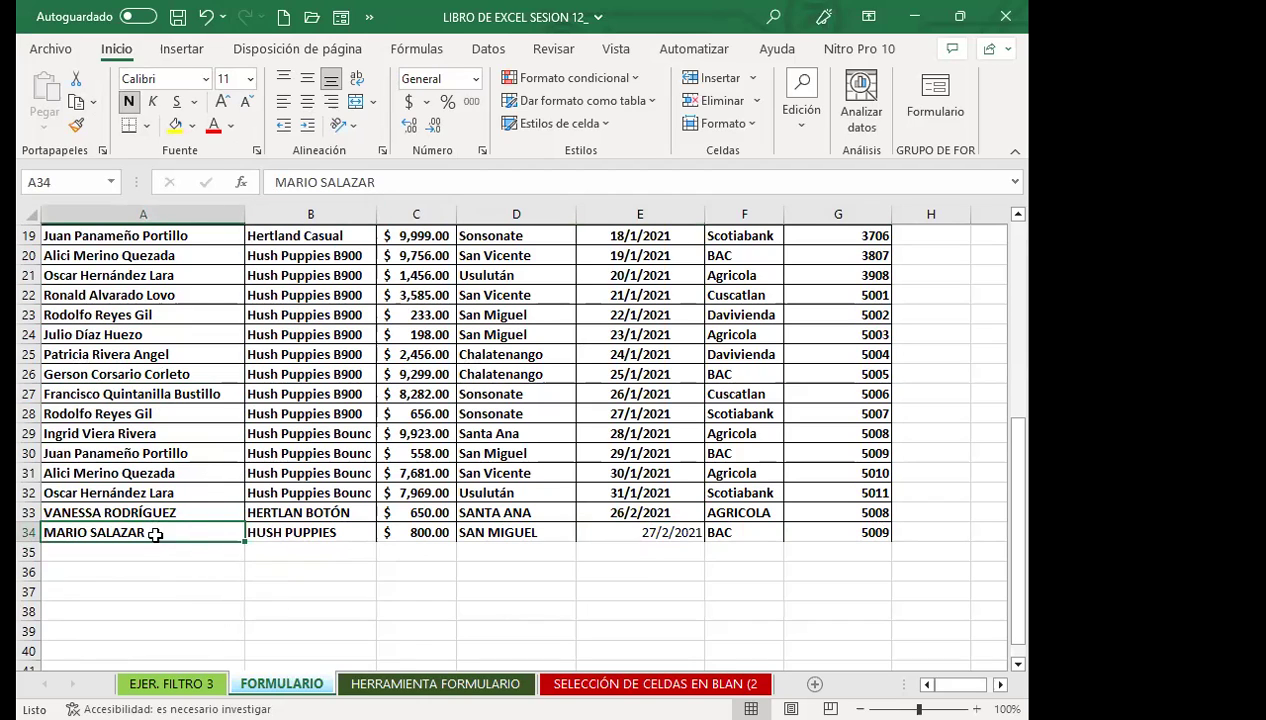
left_click(318, 532)
left_click(415, 532)
left_click(515, 532)
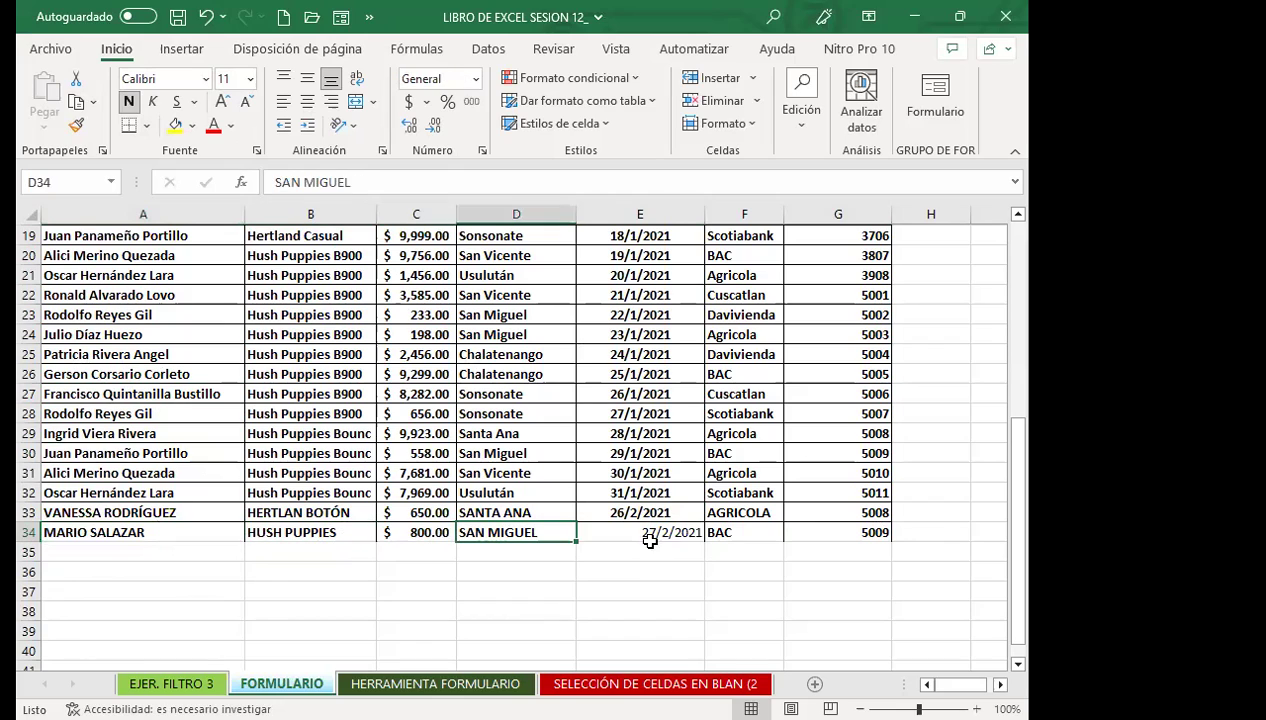
left_click(650, 535)
left_click(762, 536)
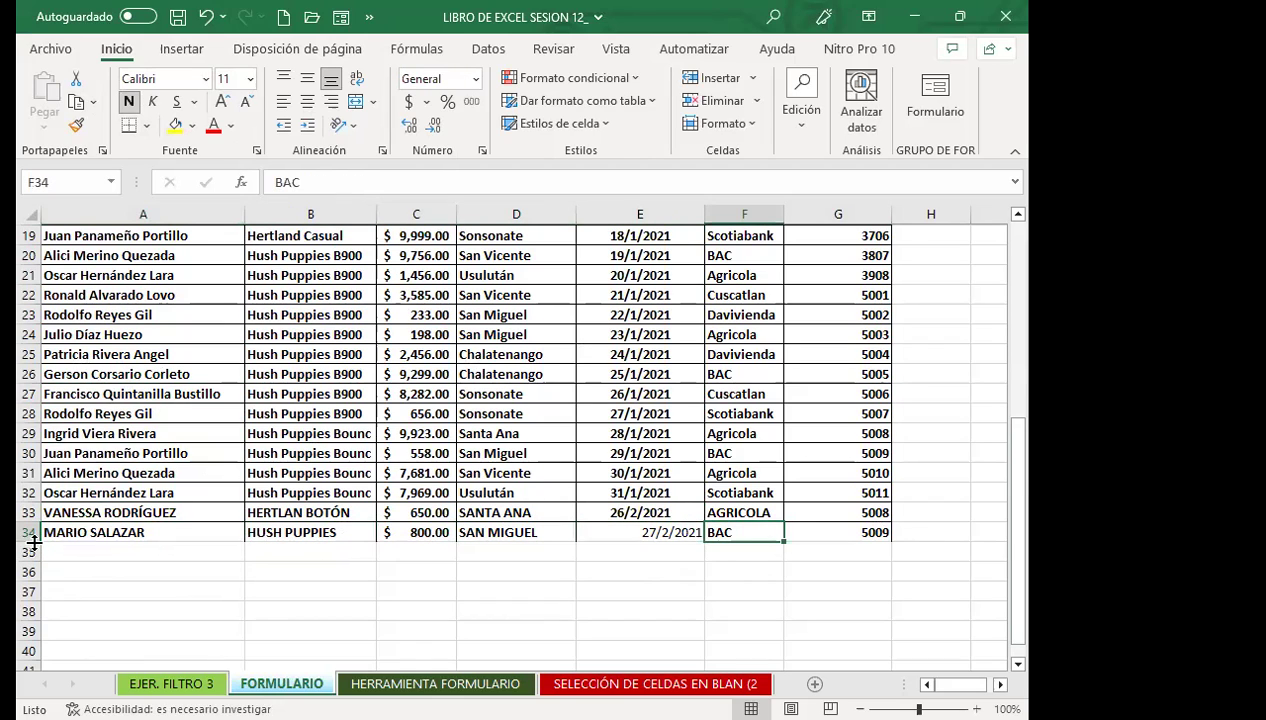
left_click(106, 530)
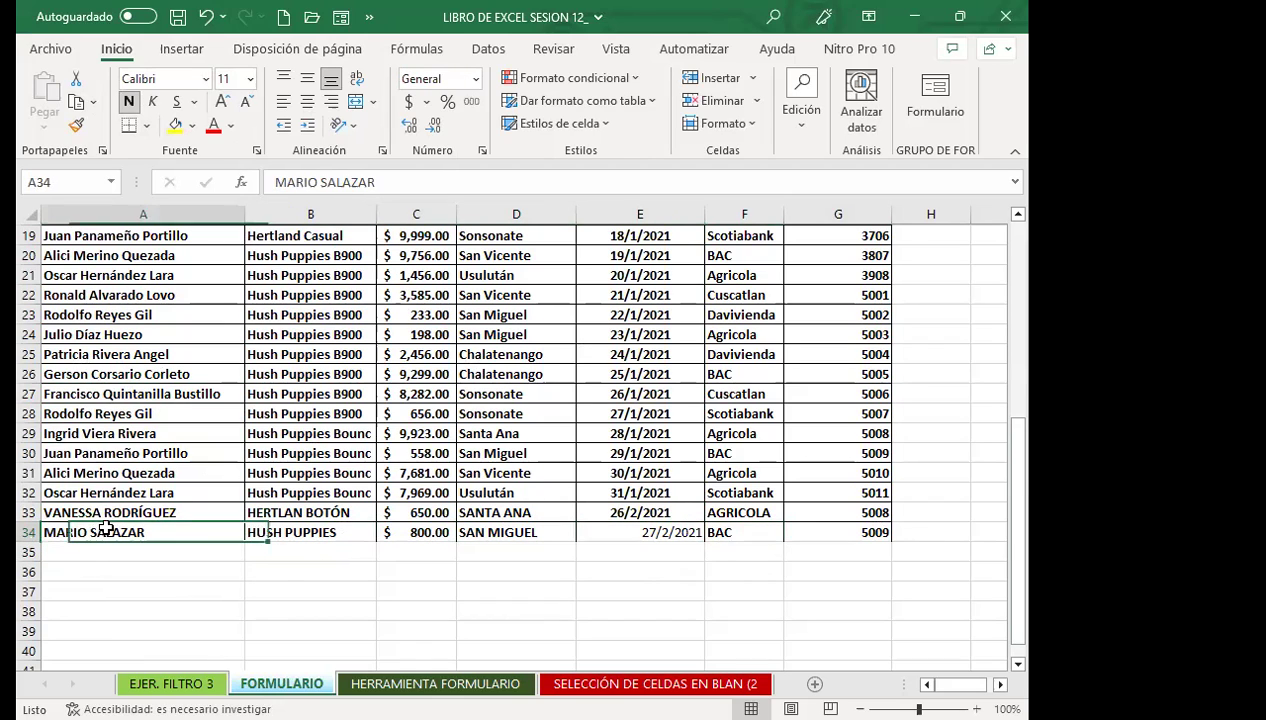
left_click_drag(106, 530, 815, 625)
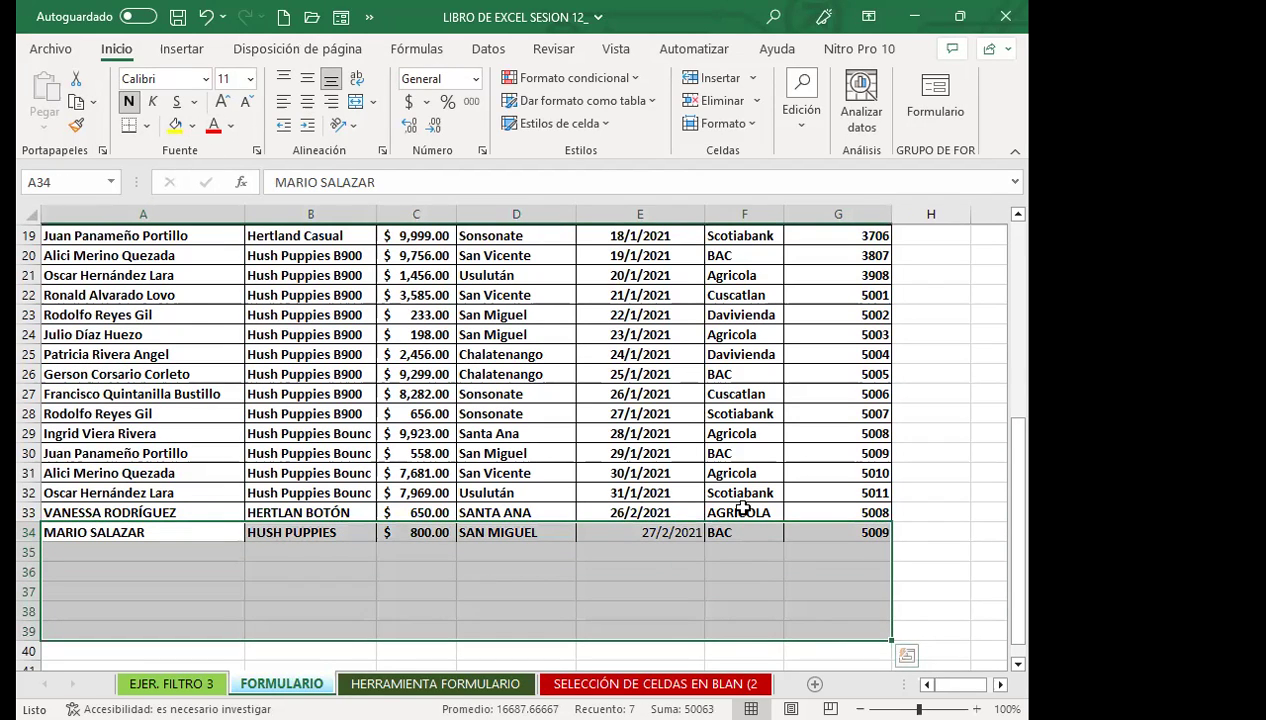
left_click(660, 507)
left_click(76, 124)
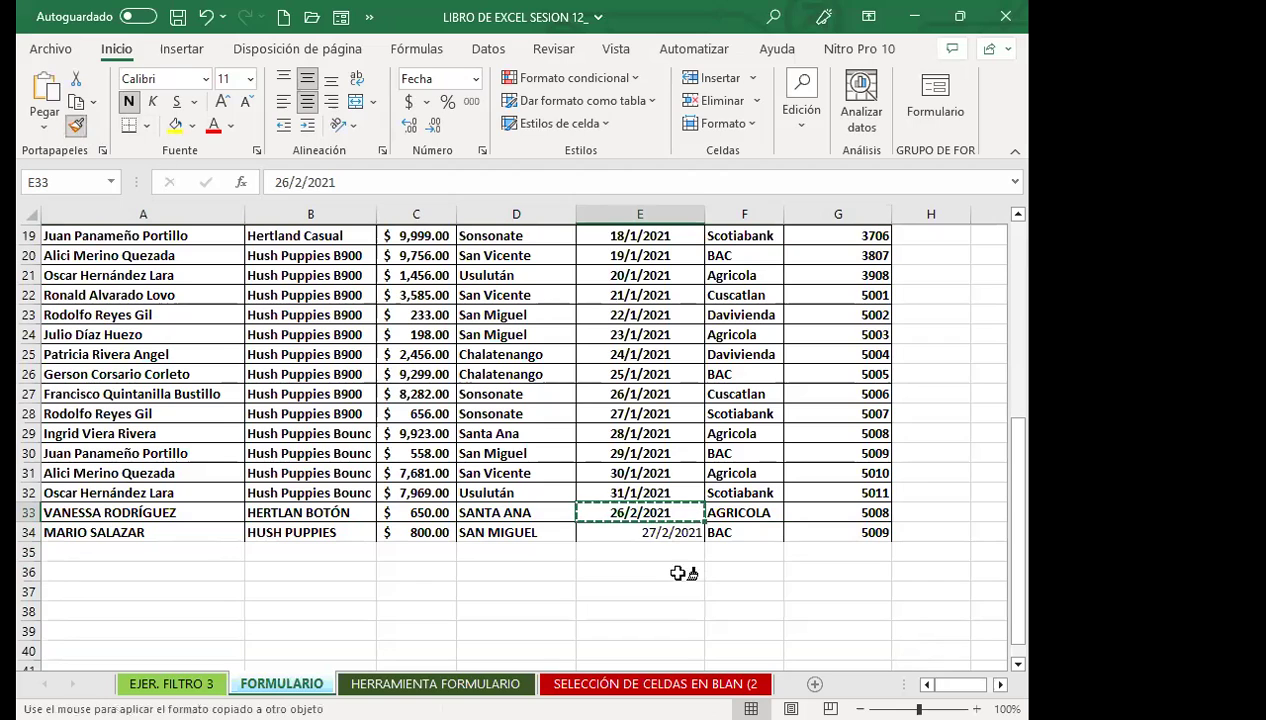
left_click(622, 530)
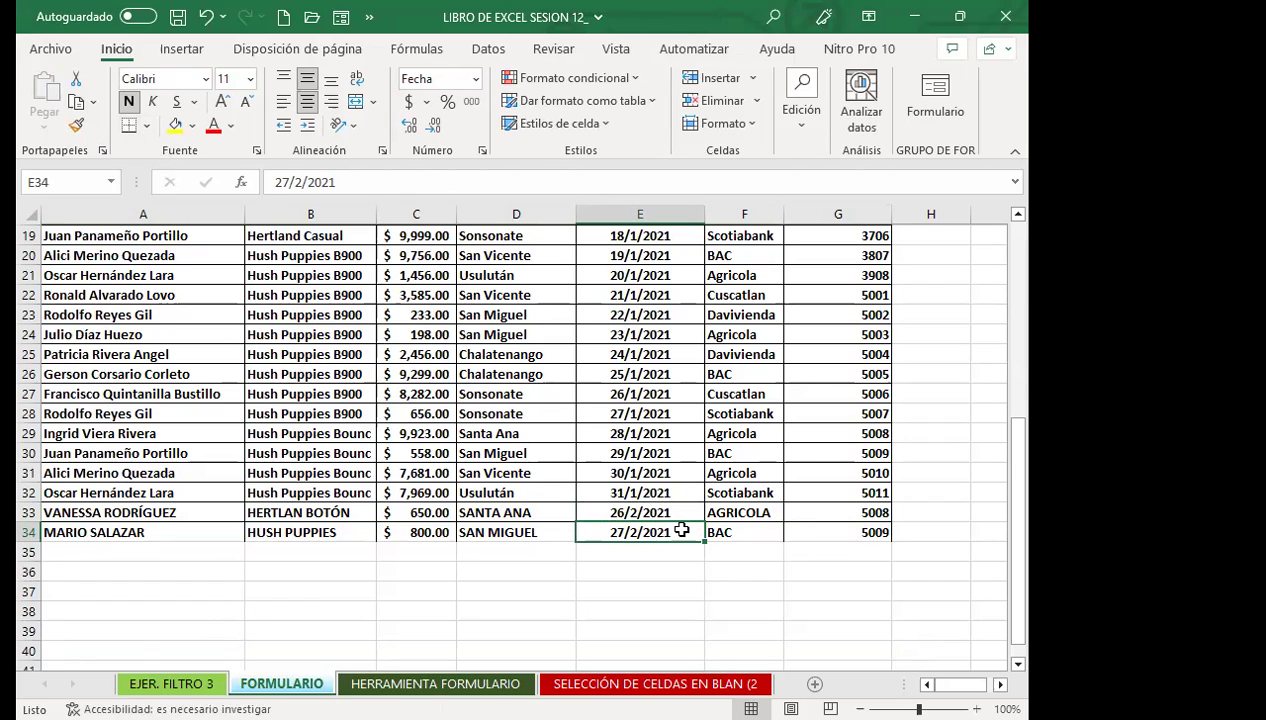
left_click(198, 527)
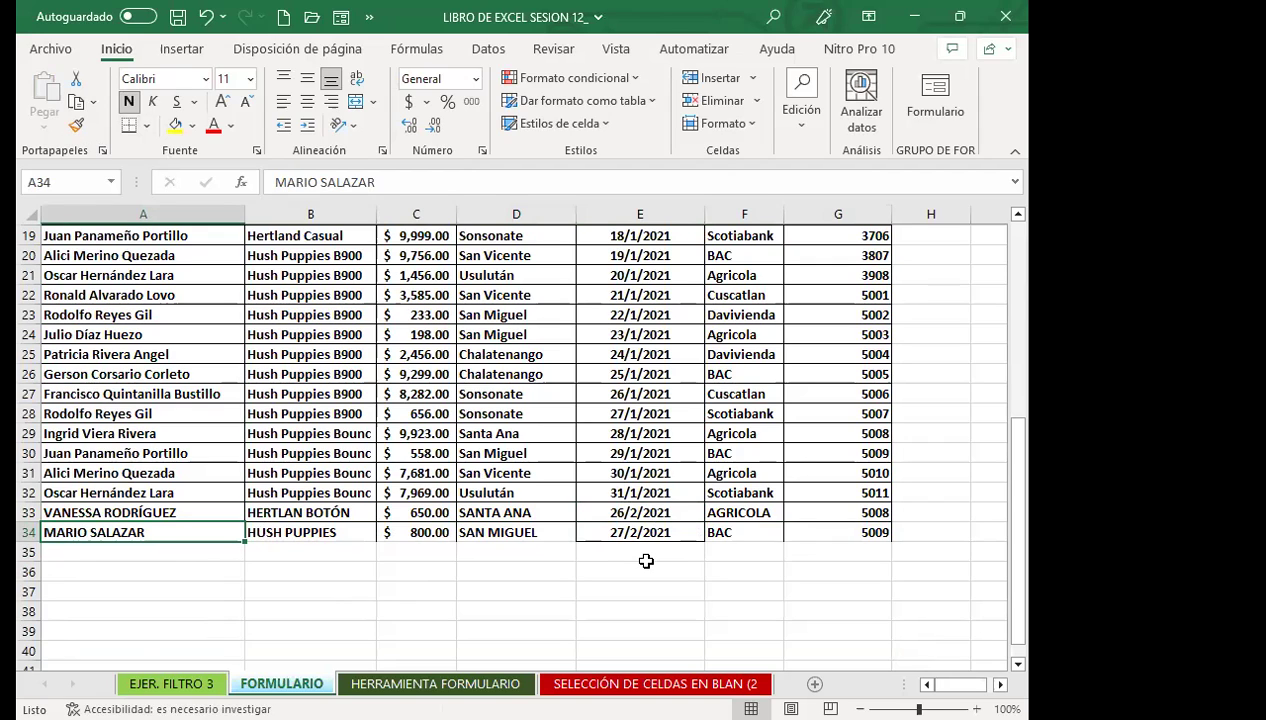
left_click(325, 530)
left_click(420, 535)
left_click(490, 533)
left_click(605, 530)
left_click(665, 492)
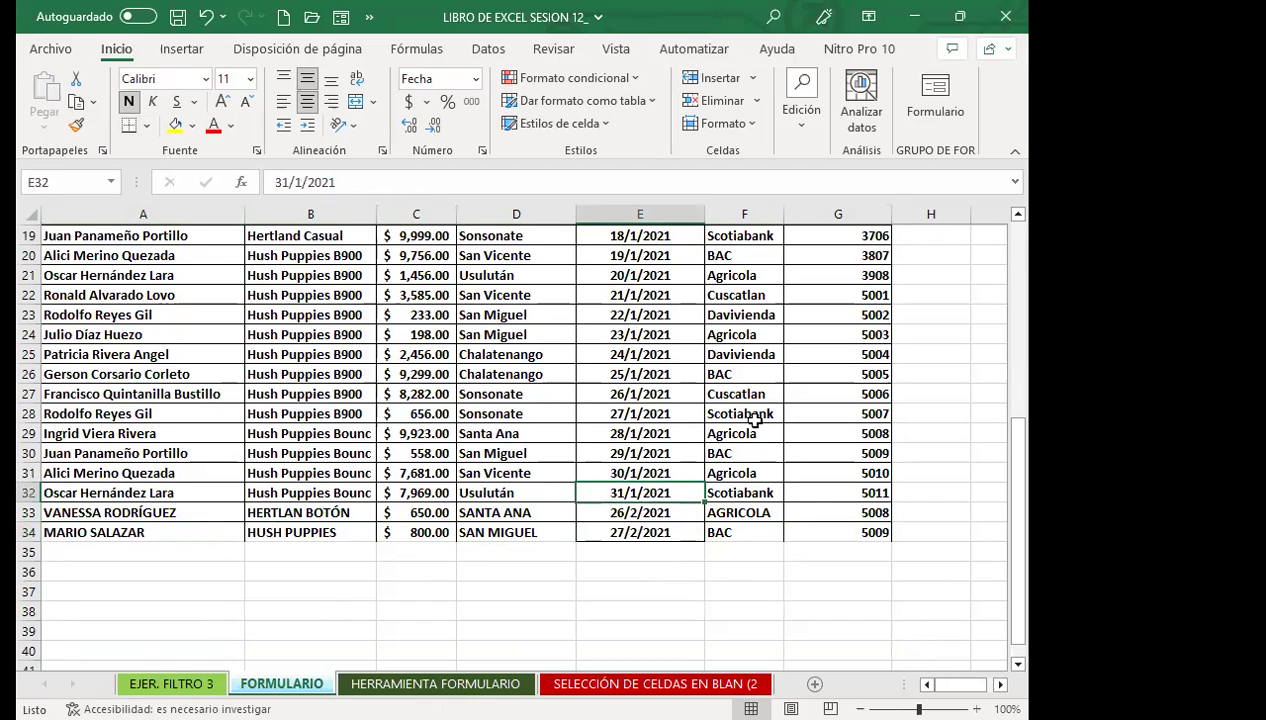
scroll(145, 535, "down", 2)
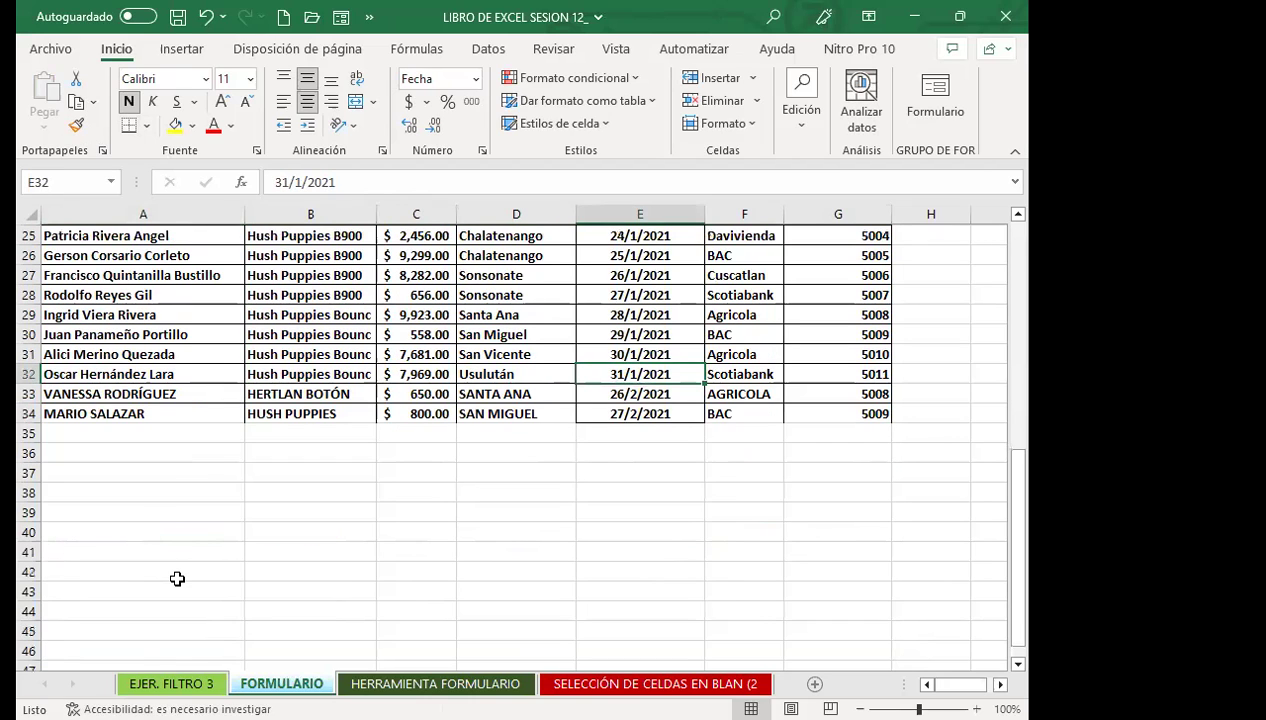
left_click(171, 550)
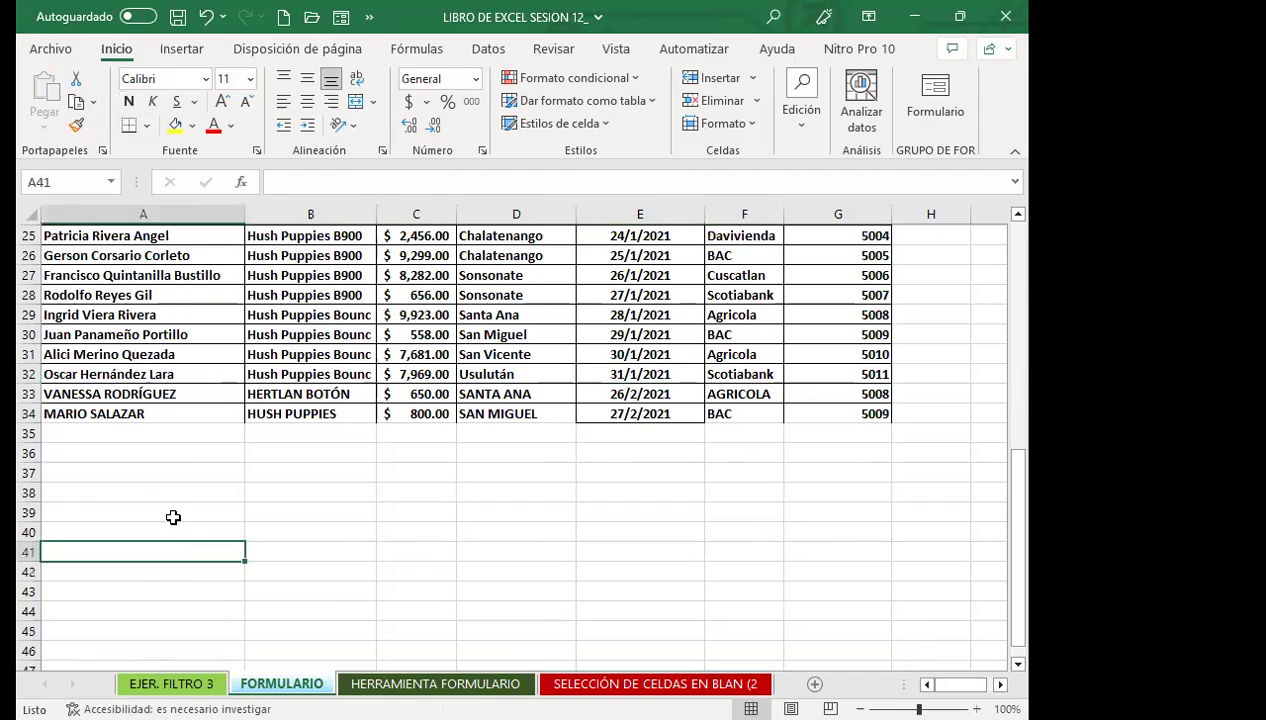
left_click(416, 510)
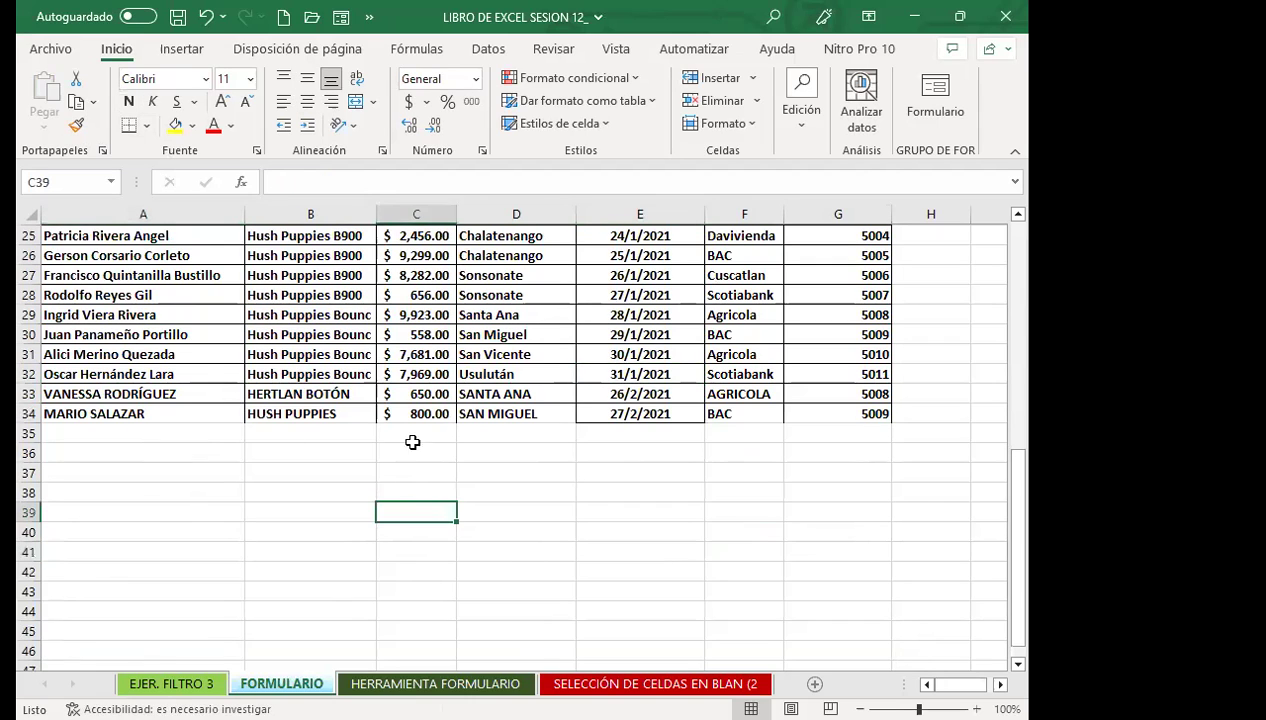
left_click(472, 376)
left_click(387, 345)
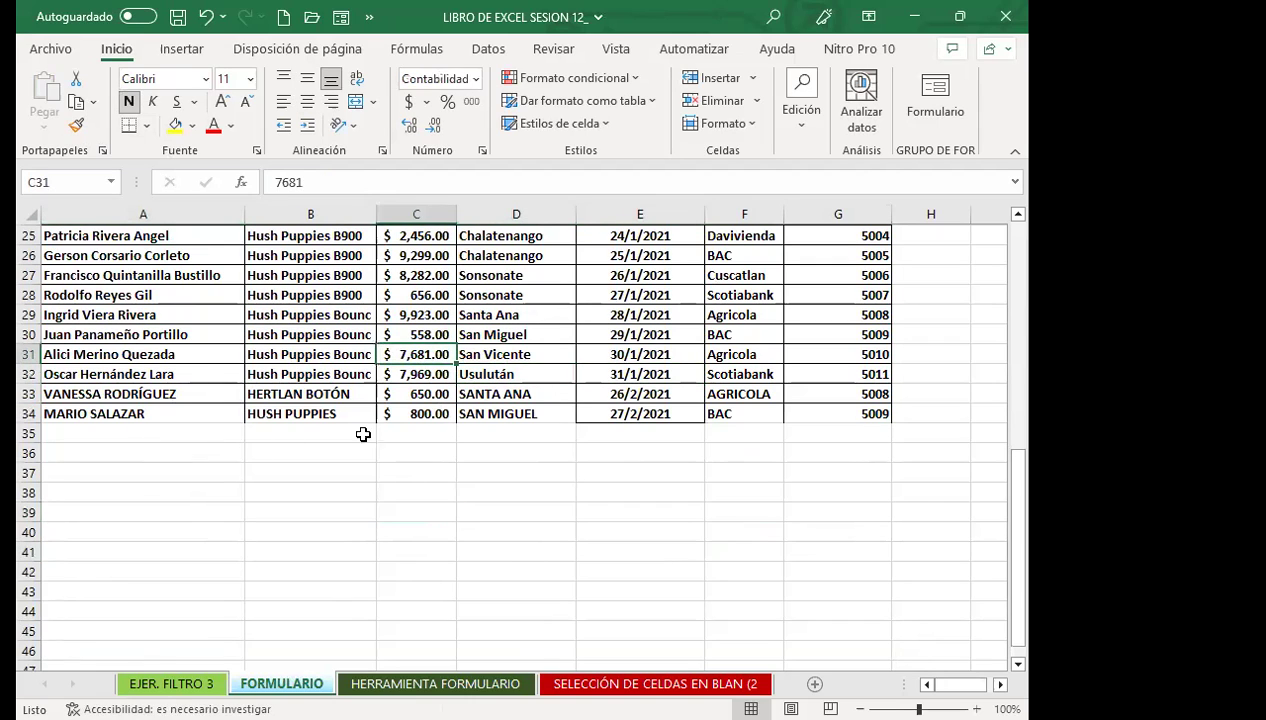
left_click(147, 489)
left_click(174, 378)
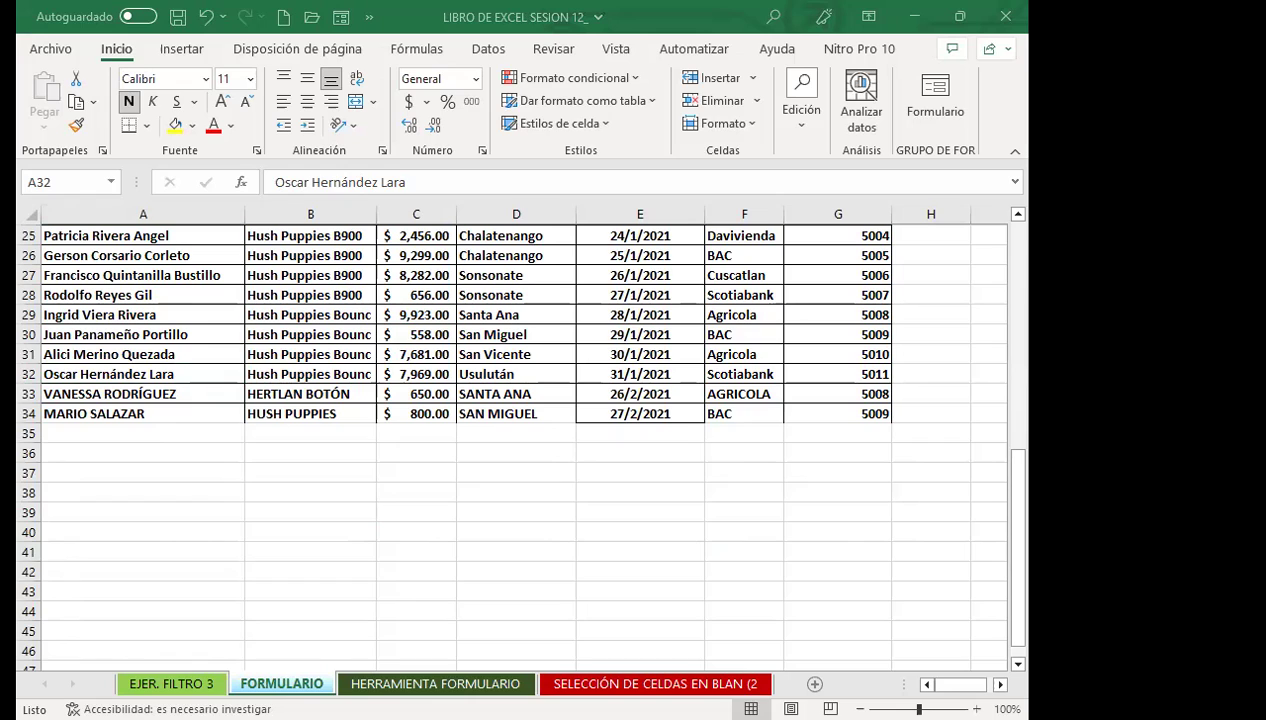
Open the Quick Access Toolbar settings via Más comandos and list all commands.
left_click(362, 32)
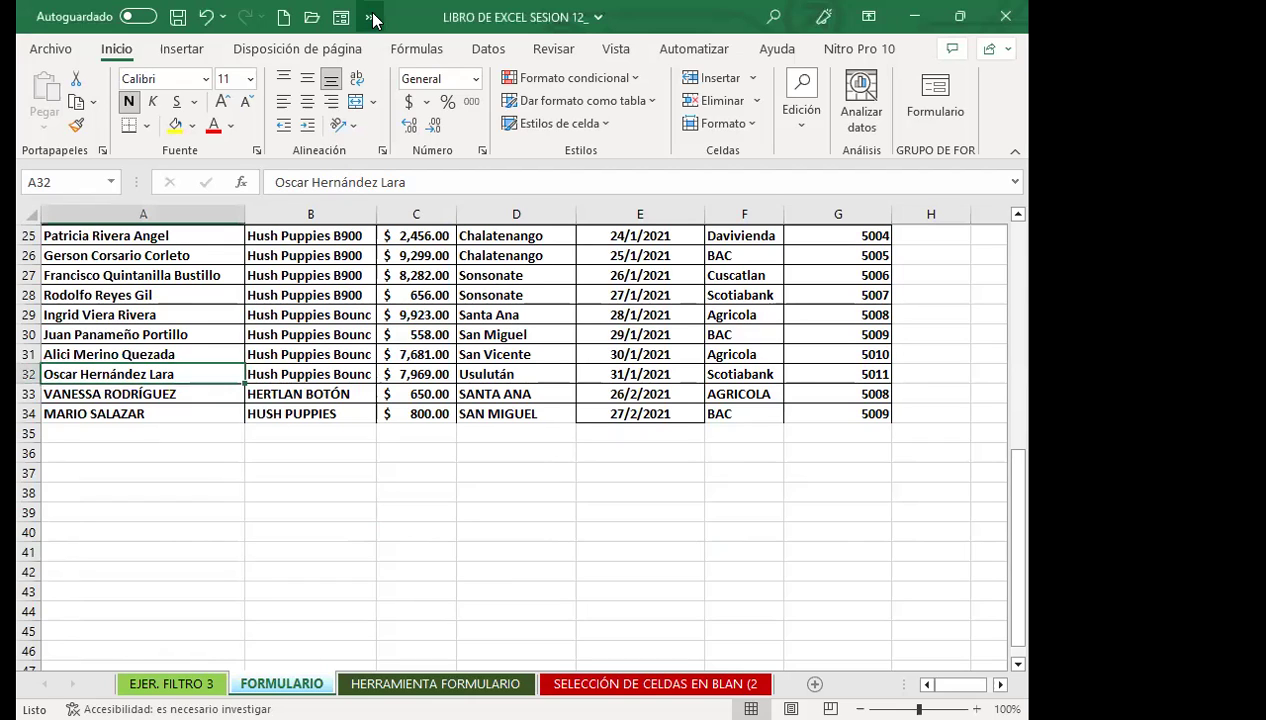
left_click(372, 20)
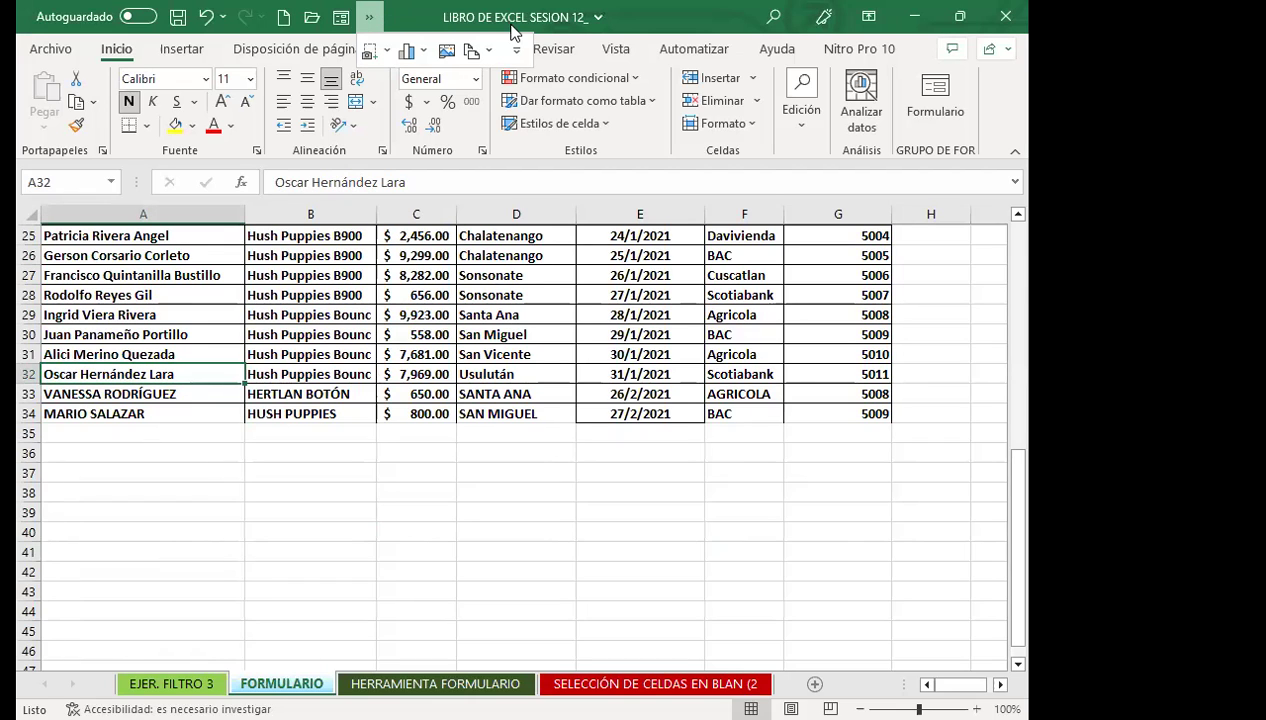
left_click(516, 52)
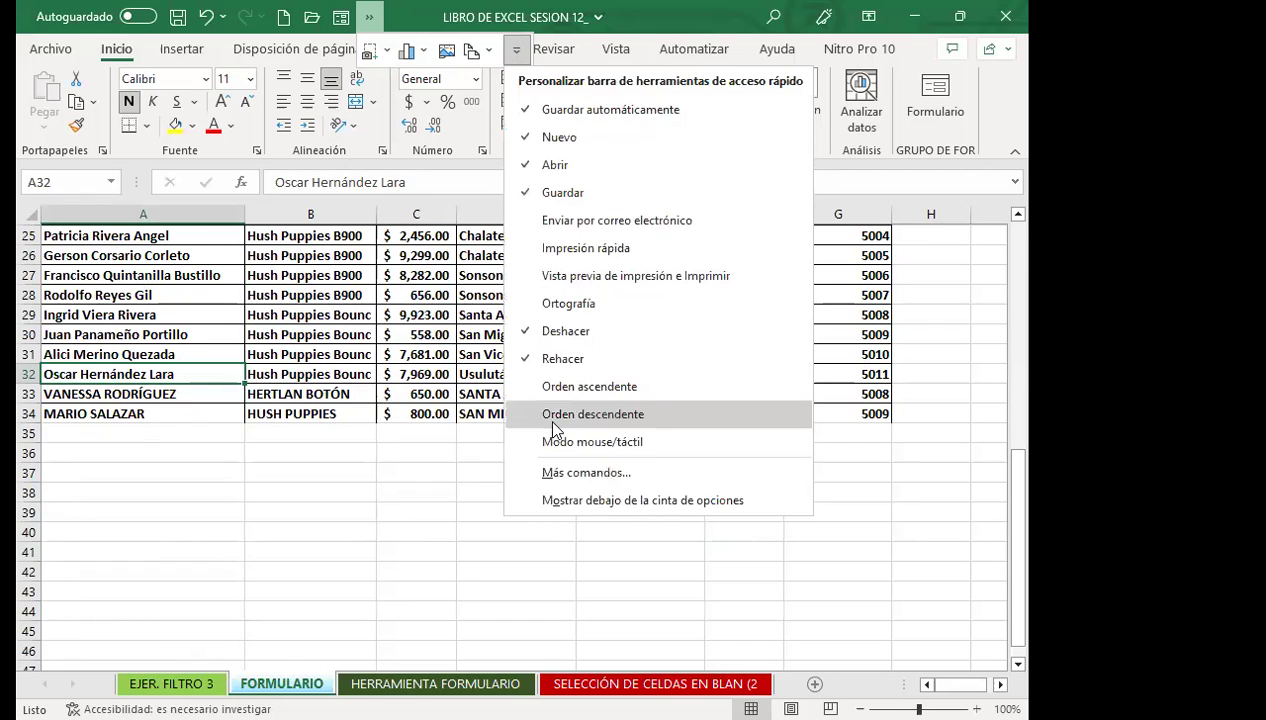
left_click(558, 474)
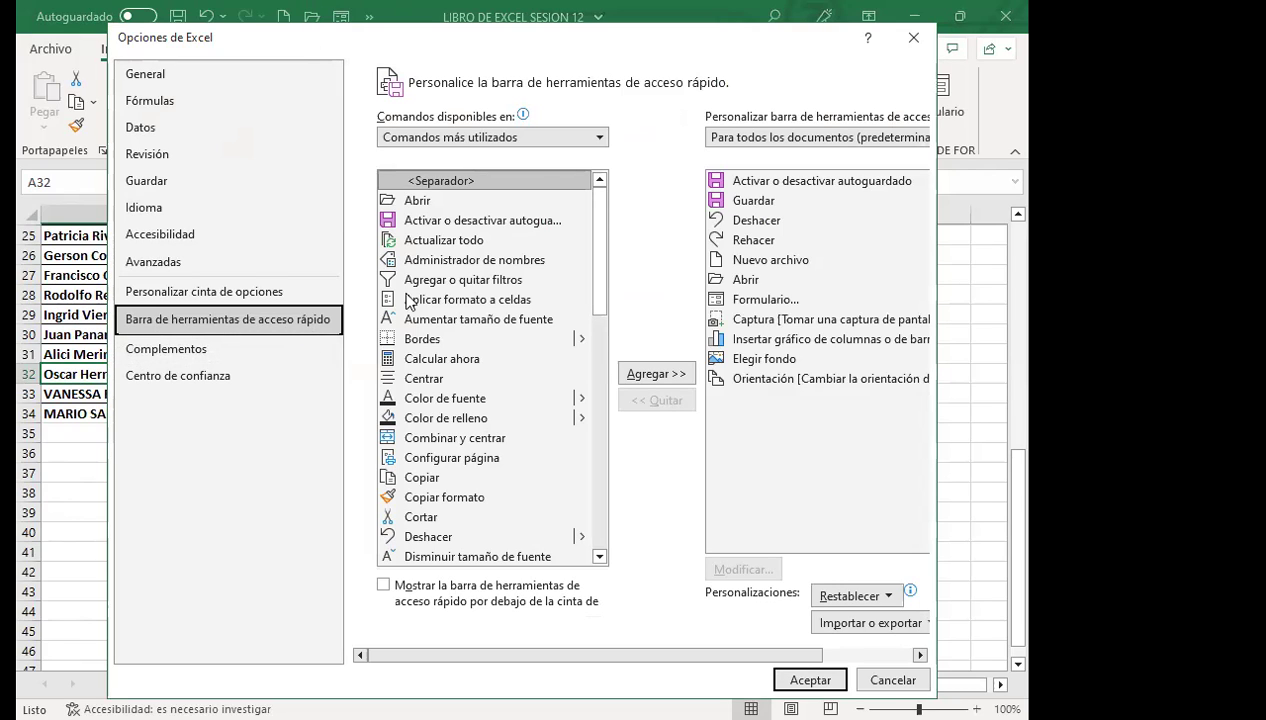
left_click(601, 137)
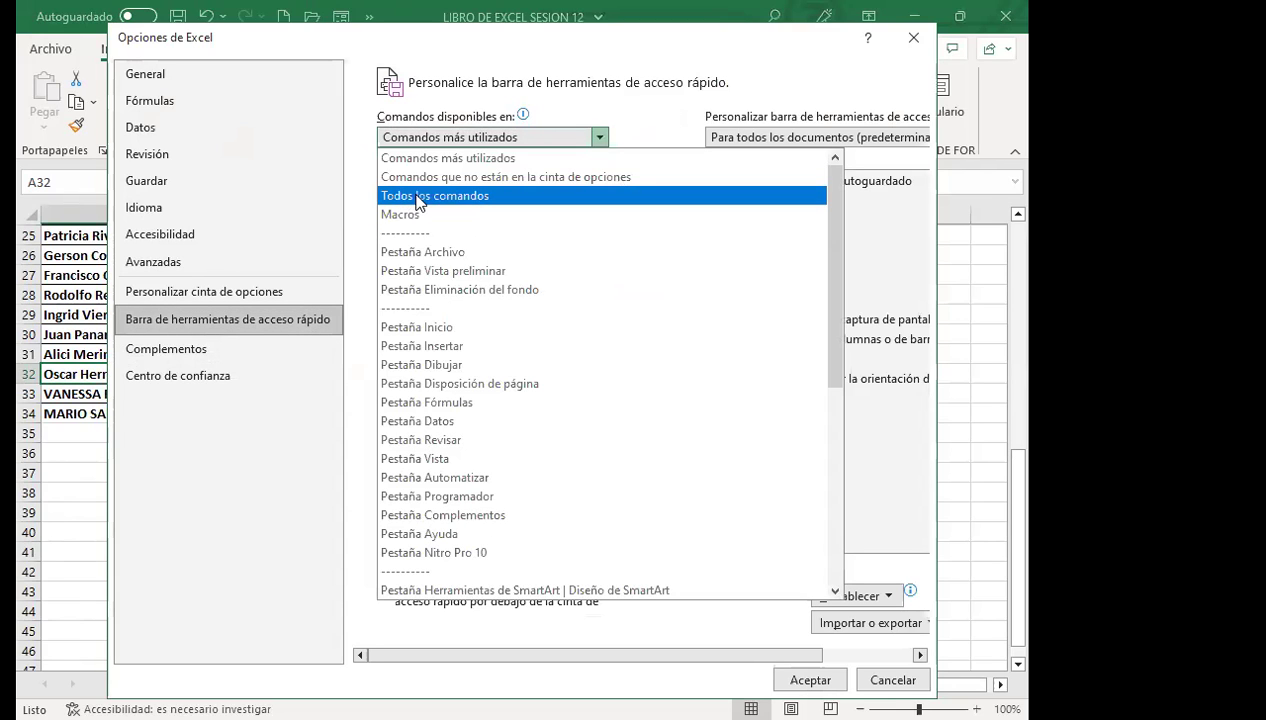
key("Escape")
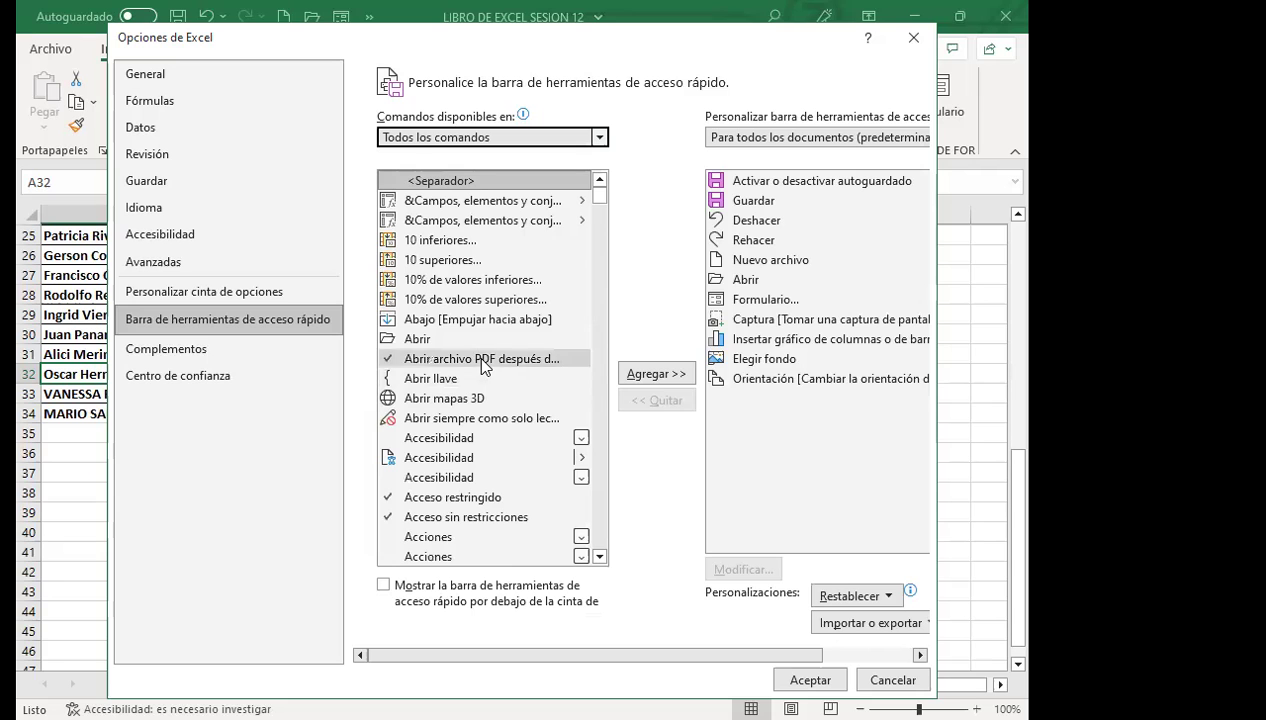
Scroll through the Todos los comandos list and select Formulario....
scroll(482, 360, "down", 4)
scroll(482, 360, "down", 8)
scroll(482, 360, "down", 5)
scroll(488, 365, "down", 10)
scroll(490, 372, "down", 10)
scroll(490, 374, "down", 12)
scroll(494, 378, "down", 10)
scroll(497, 380, "down", 10)
scroll(498, 382, "down", 10)
scroll(499, 384, "down", 10)
scroll(500, 385, "down", 10)
scroll(502, 388, "down", 8)
scroll(505, 392, "down", 7)
scroll(515, 405, "down", 3)
scroll(522, 412, "down", 7)
scroll(518, 430, "down", 10)
scroll(511, 470, "down", 10)
scroll(510, 473, "down", 10)
scroll(509, 475, "down", 8)
scroll(505, 468, "down", 7)
scroll(470, 450, "down", 4)
scroll(470, 448, "down", 4)
scroll(474, 455, "down", 6)
scroll(478, 460, "down", 8)
scroll(480, 461, "down", 8)
scroll(477, 450, "down", 8)
scroll(483, 458, "down", 8)
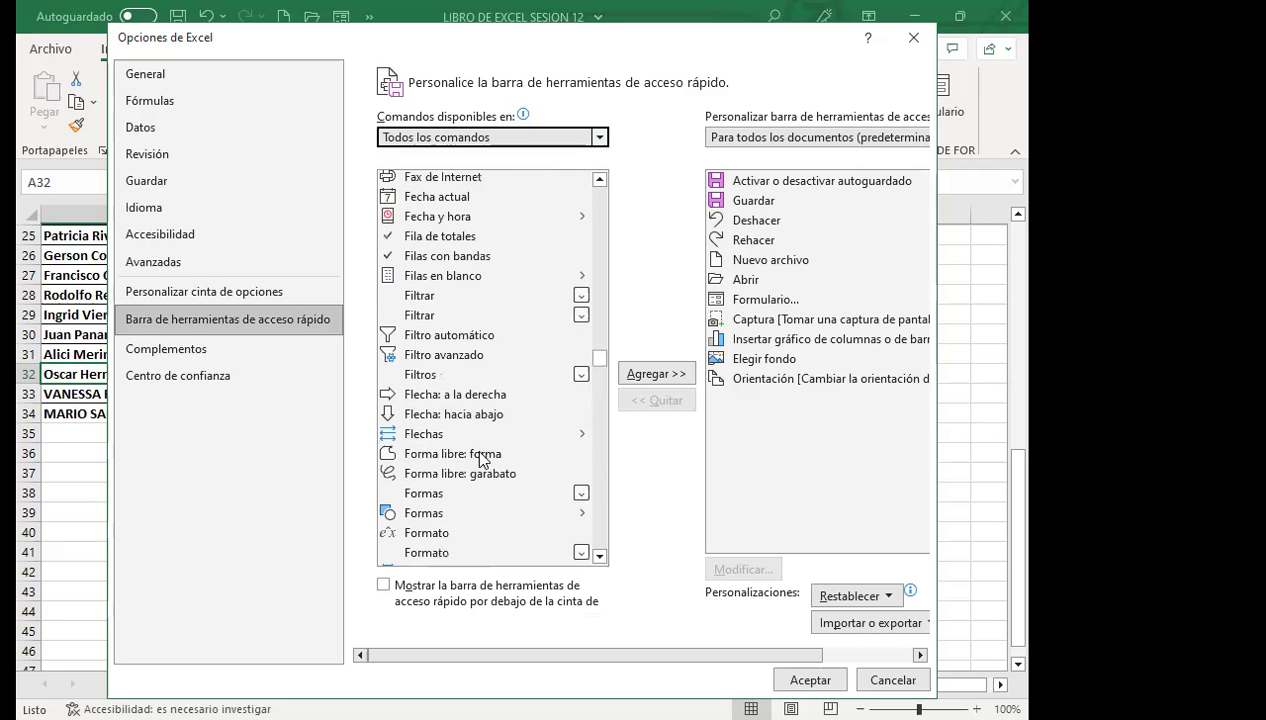
scroll(483, 455, "down", 3)
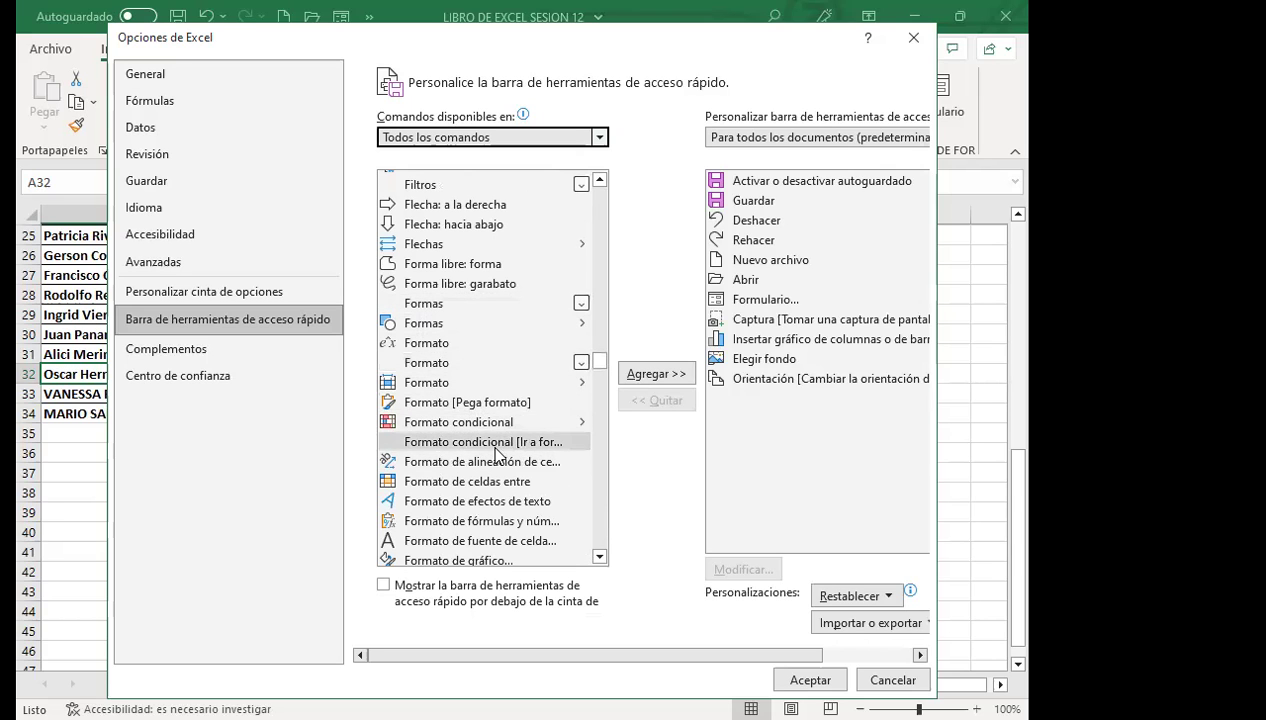
scroll(497, 455, "down", 1)
scroll(494, 458, "down", 2)
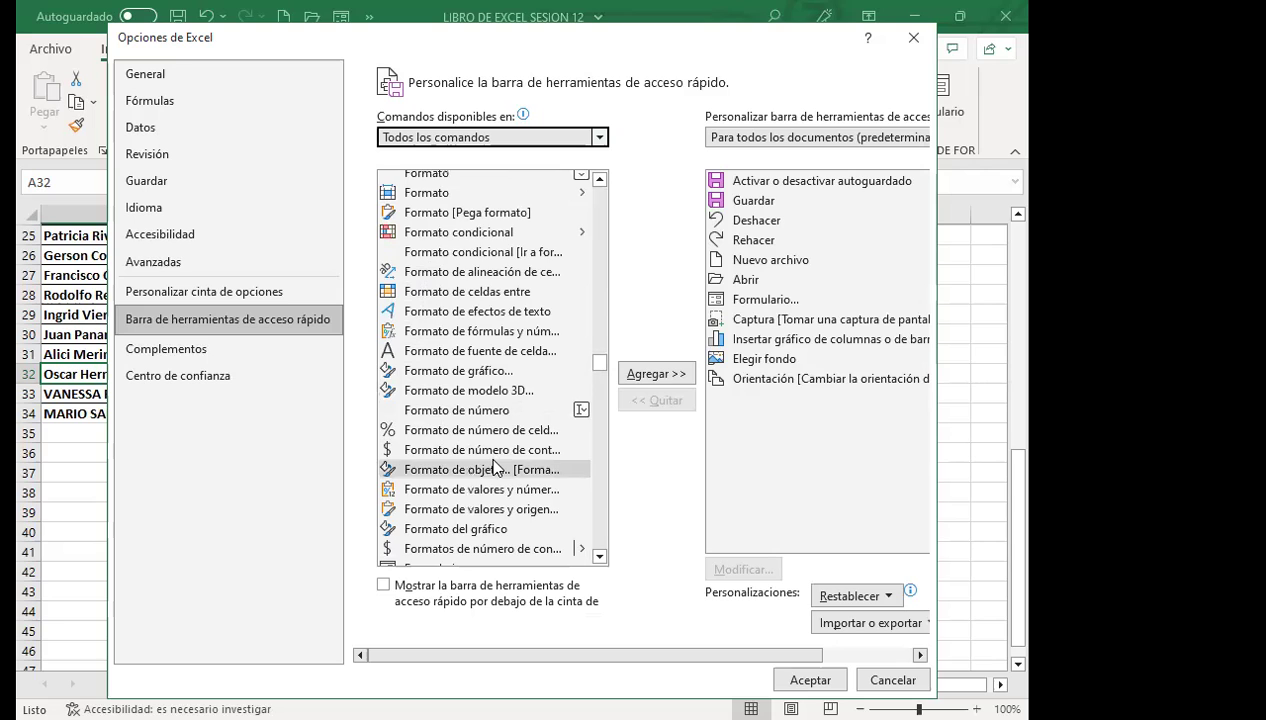
scroll(494, 466, "down", 4)
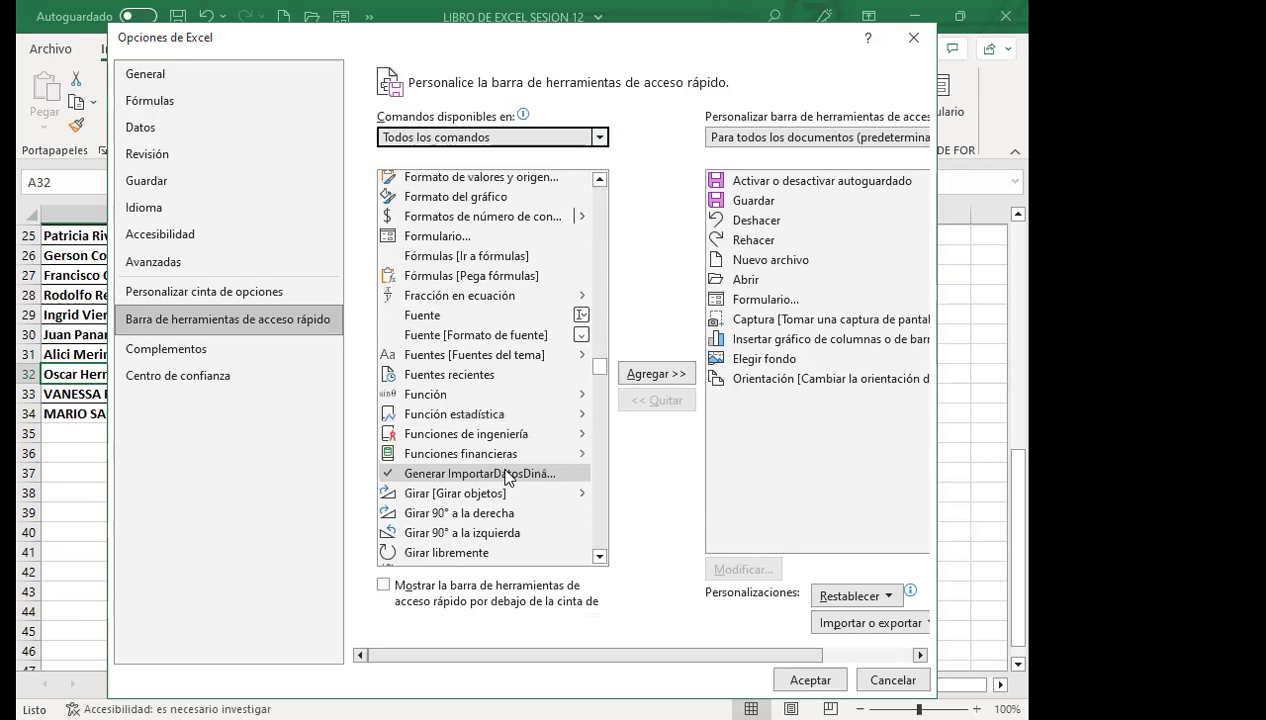
scroll(505, 478, "up", 2)
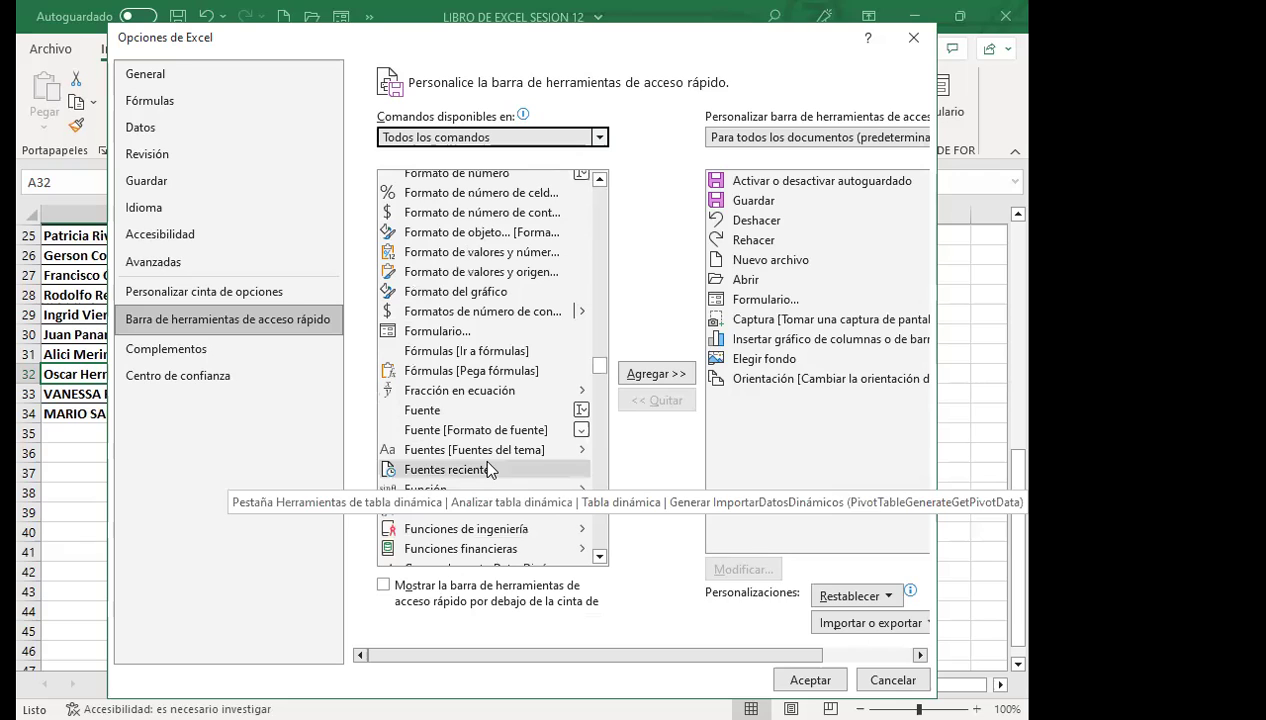
left_click(421, 338)
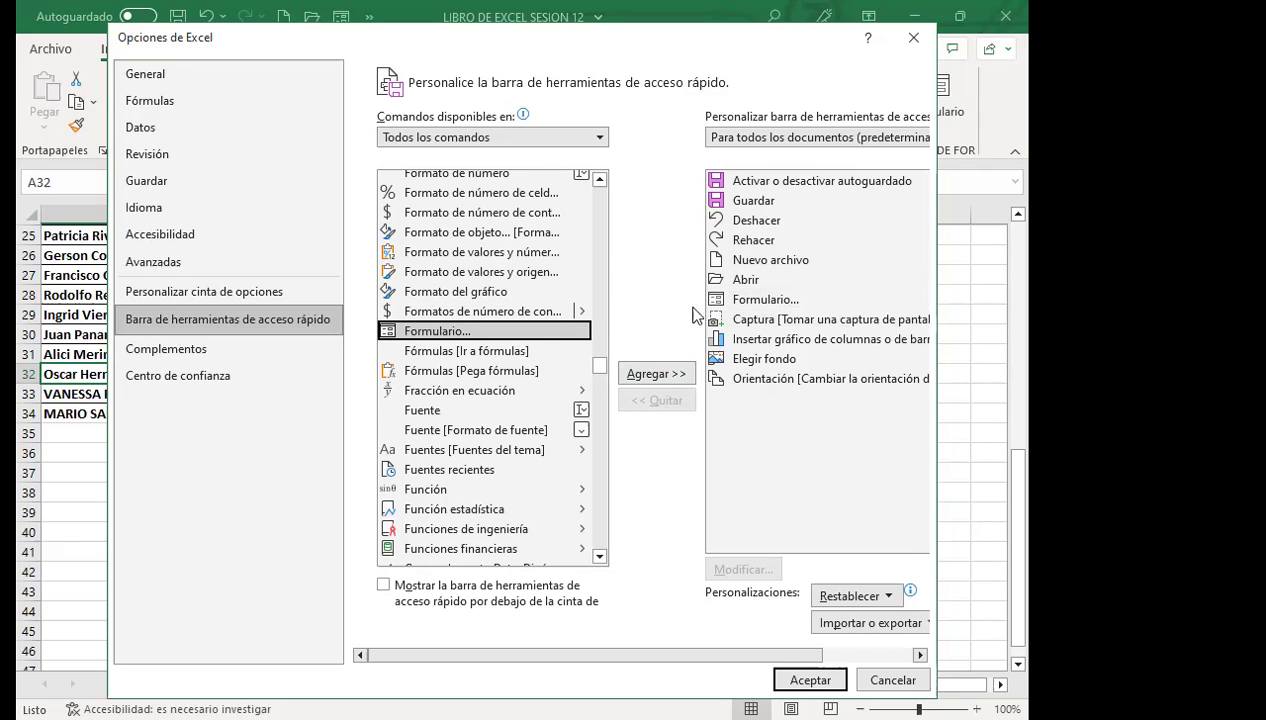
Remove the existing Formulario entry, add Formulario... again with Agregar >>, and confirm with Aceptar.
left_click(758, 299)
left_click(662, 398)
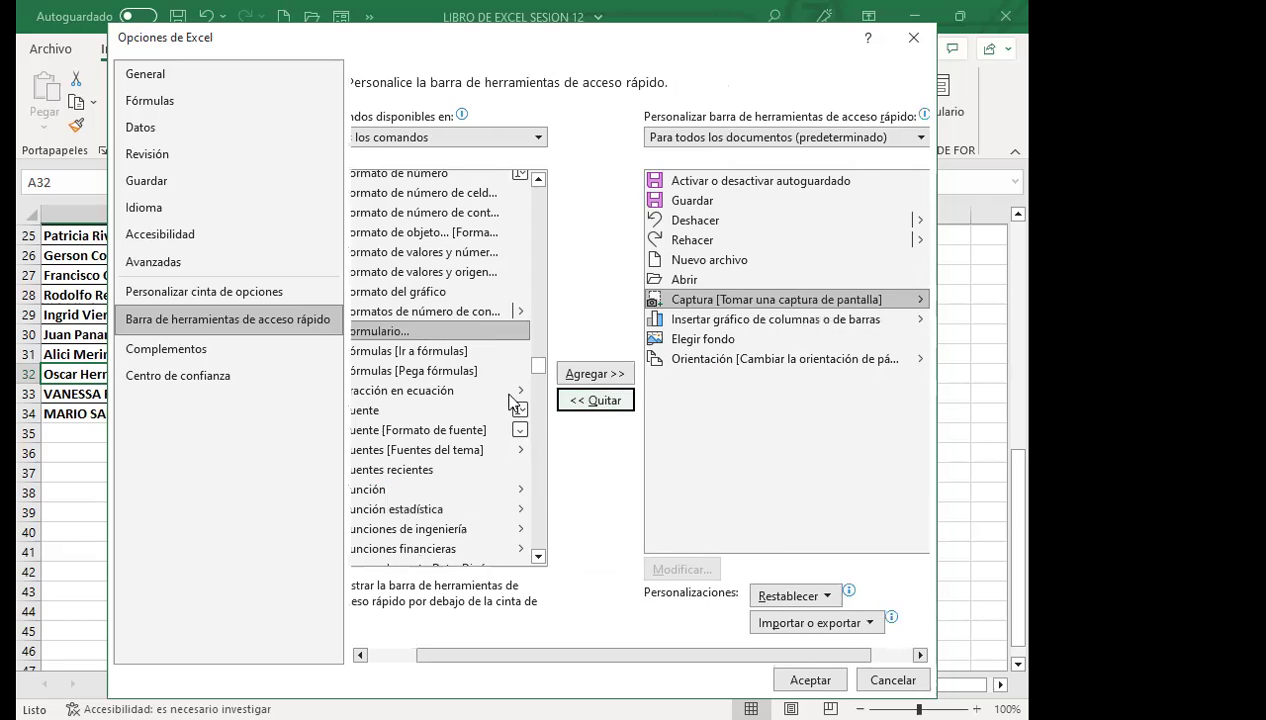
left_click_drag(596, 655, 534, 655)
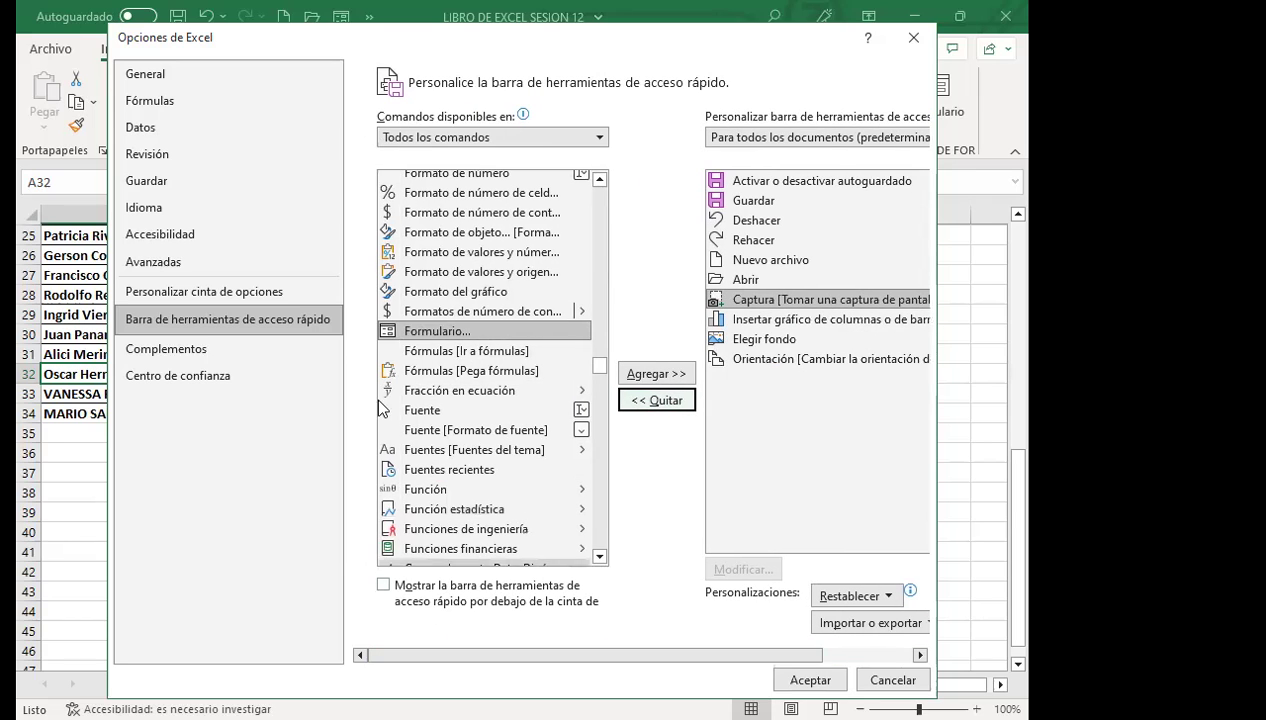
left_click(440, 330)
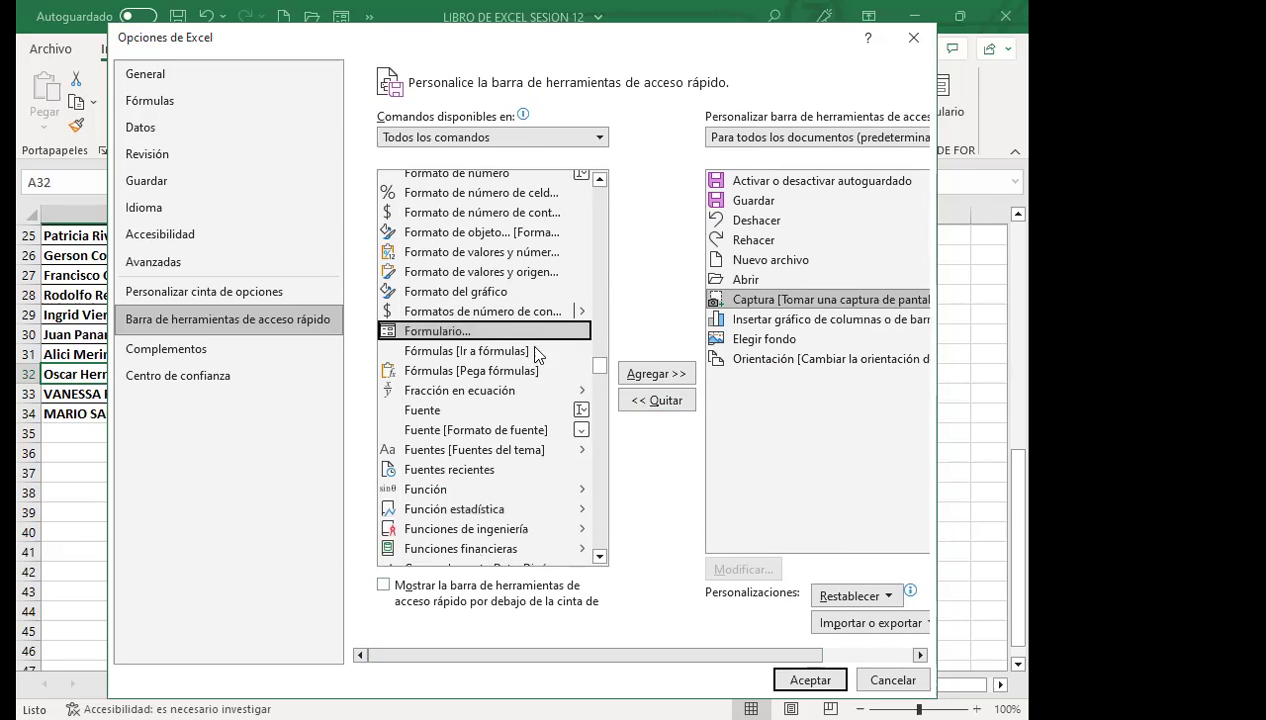
left_click(655, 374)
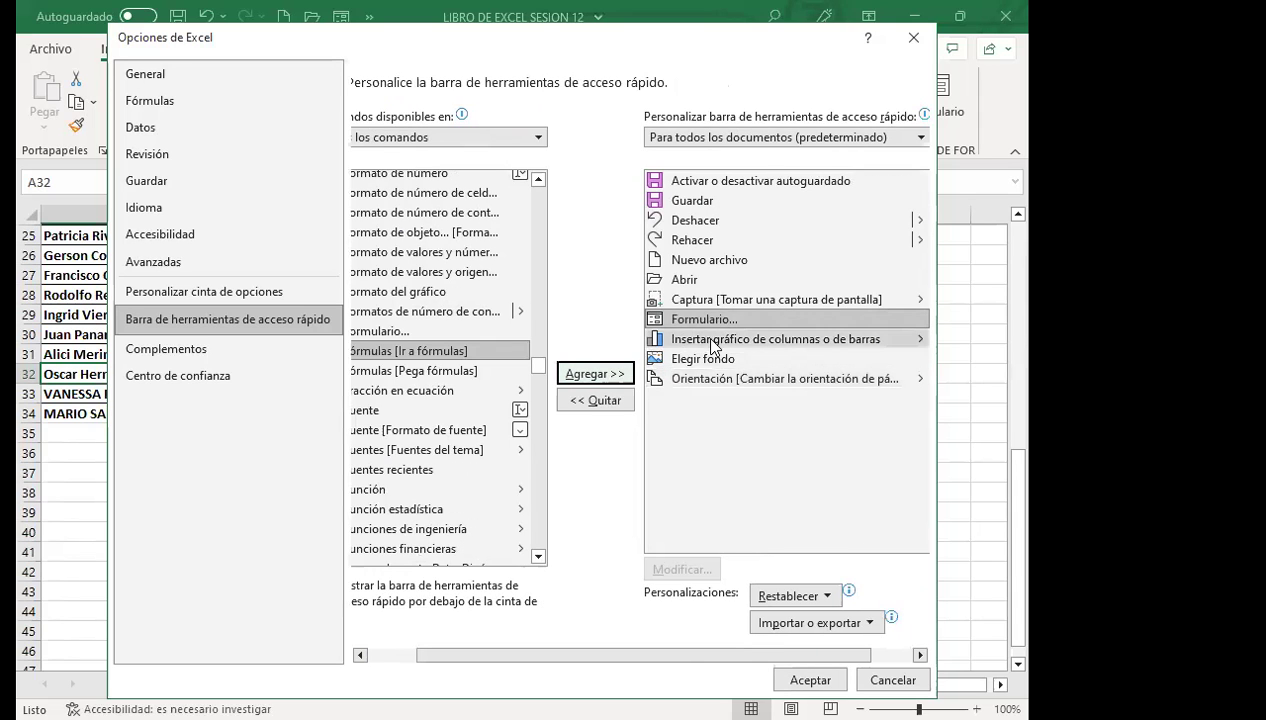
left_click(808, 680)
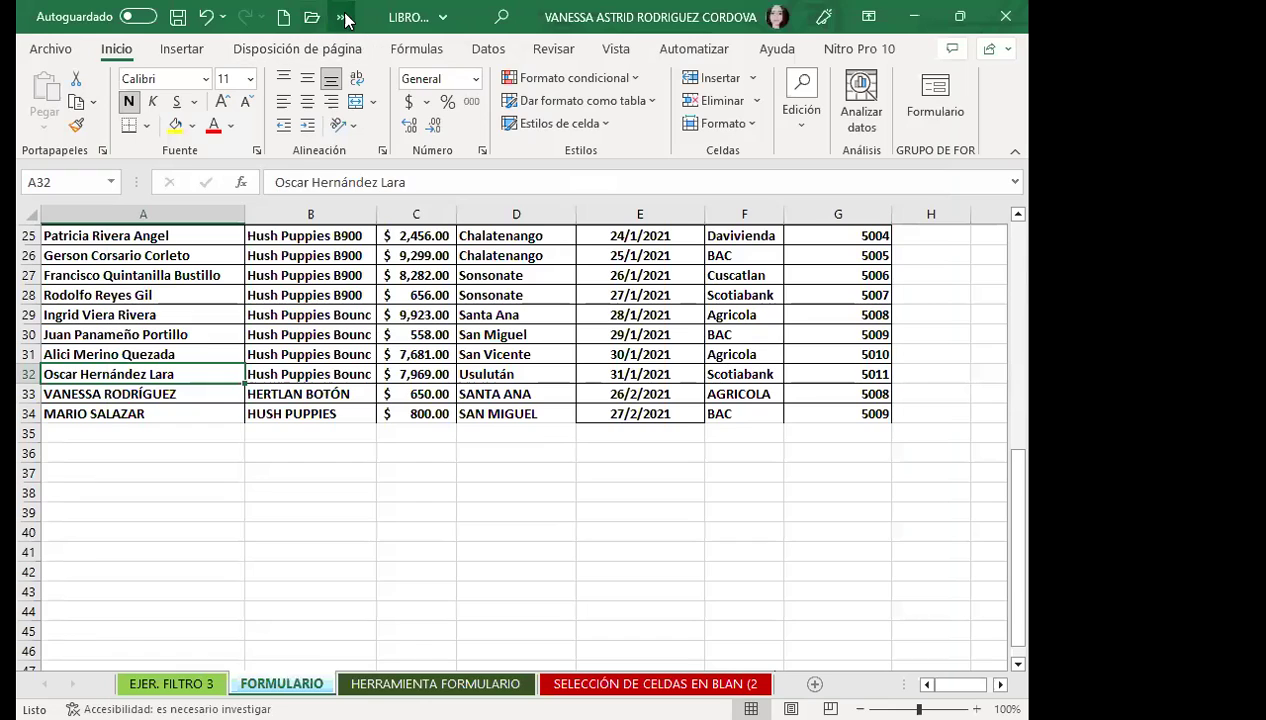
left_click(340, 17)
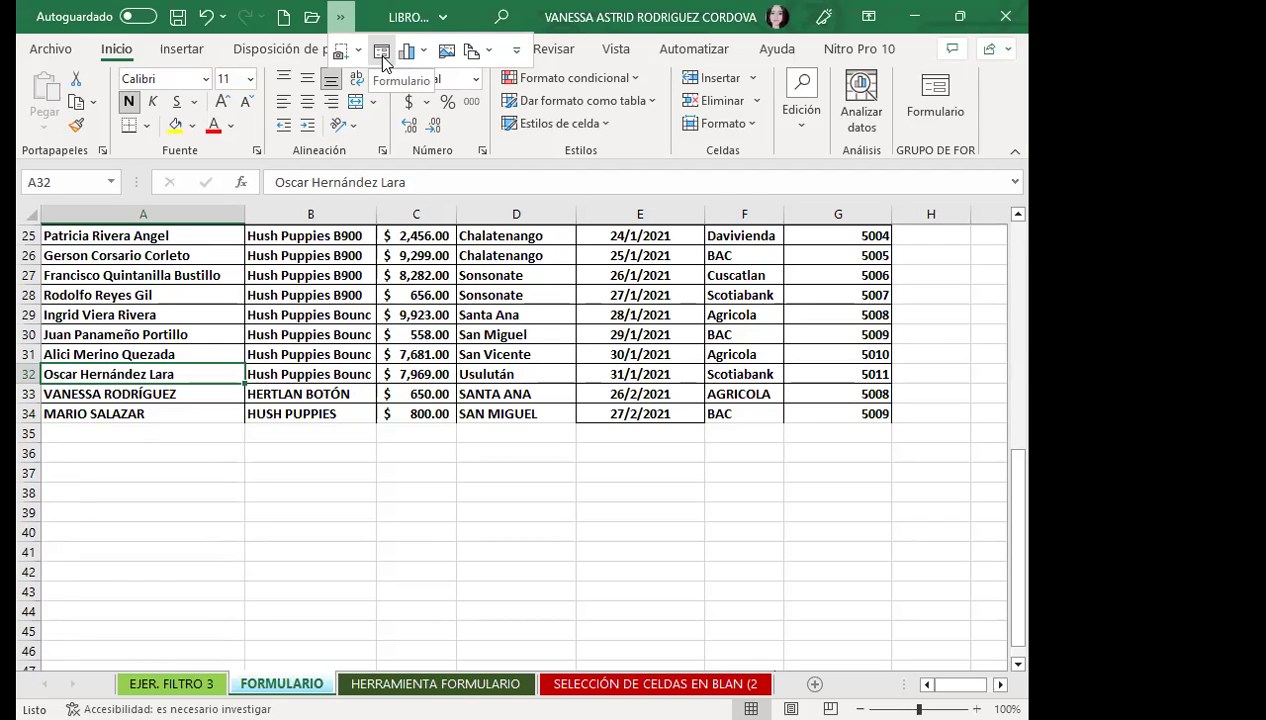
left_click(382, 56)
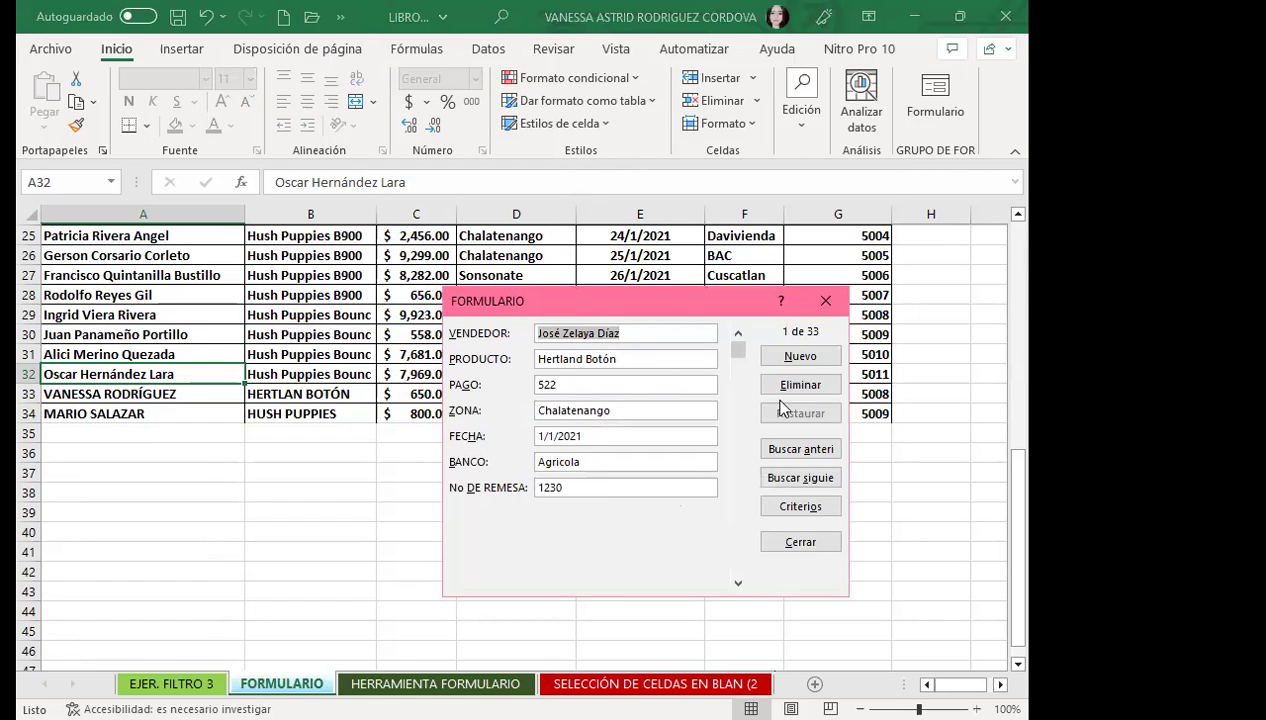
left_click(825, 300)
left_click(480, 350)
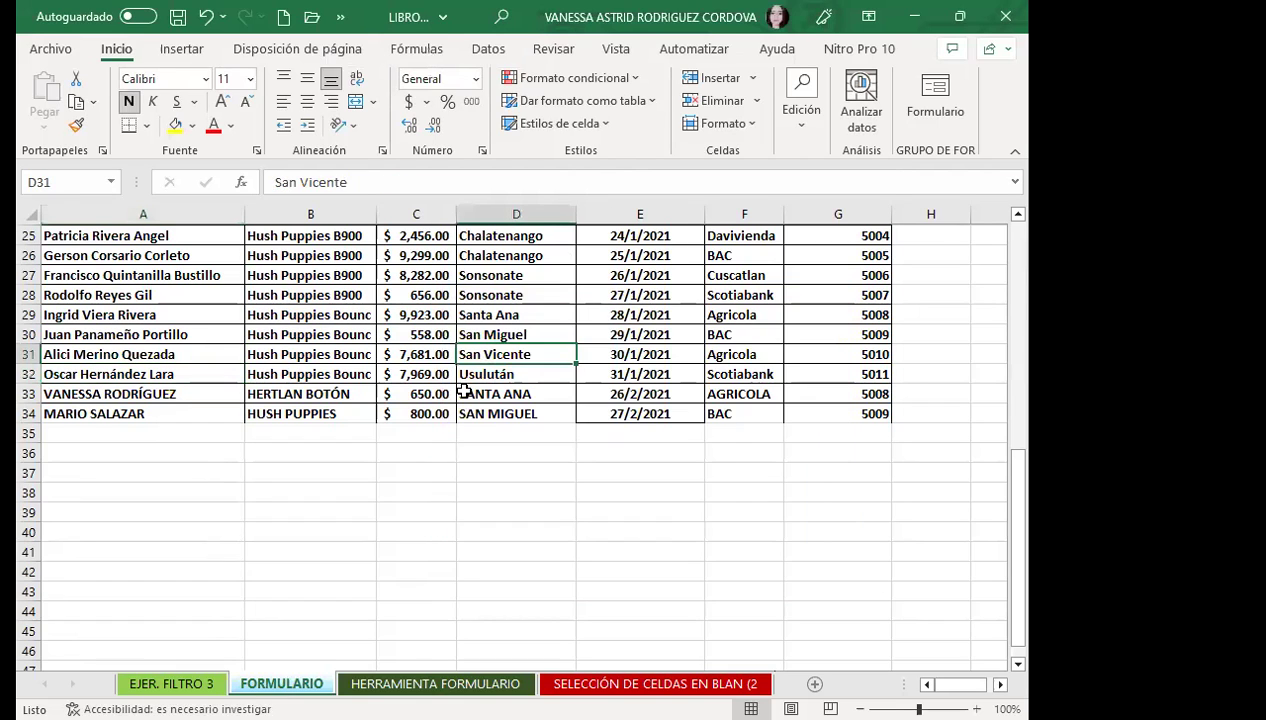
scroll(463, 390, "up", 8)
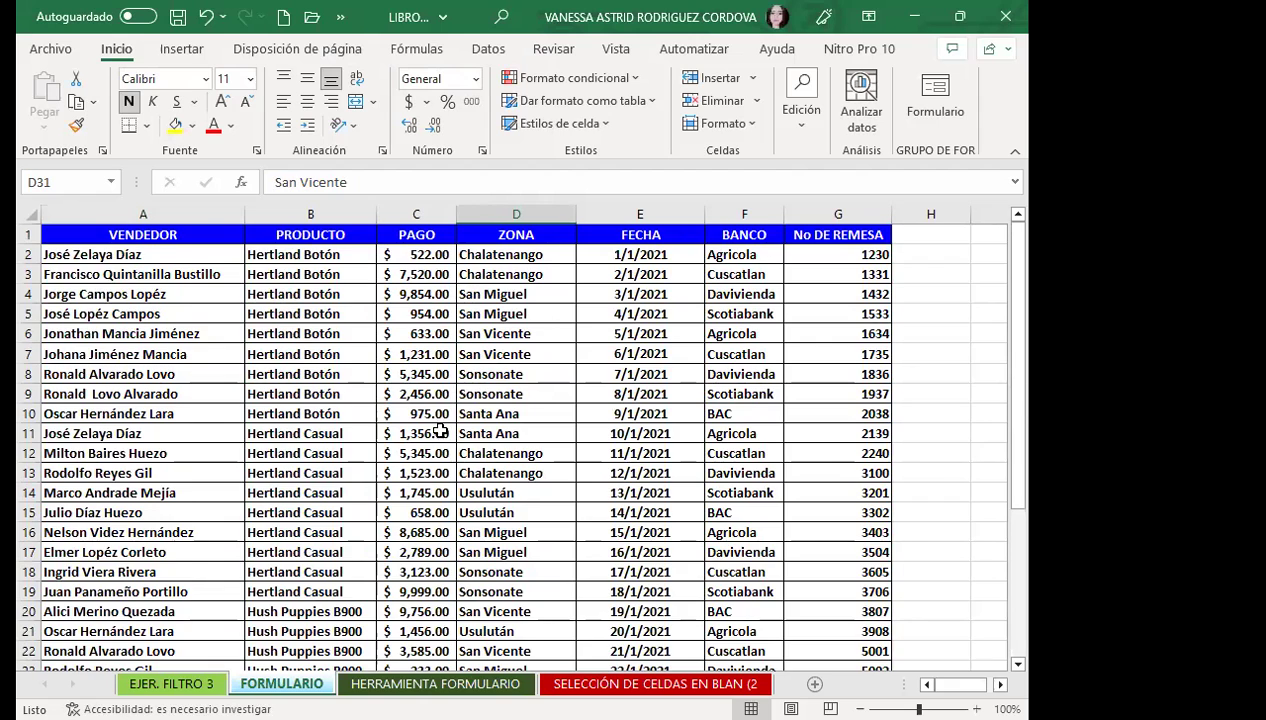
scroll(430, 420, "down", 10)
scroll(400, 412, "up", 3)
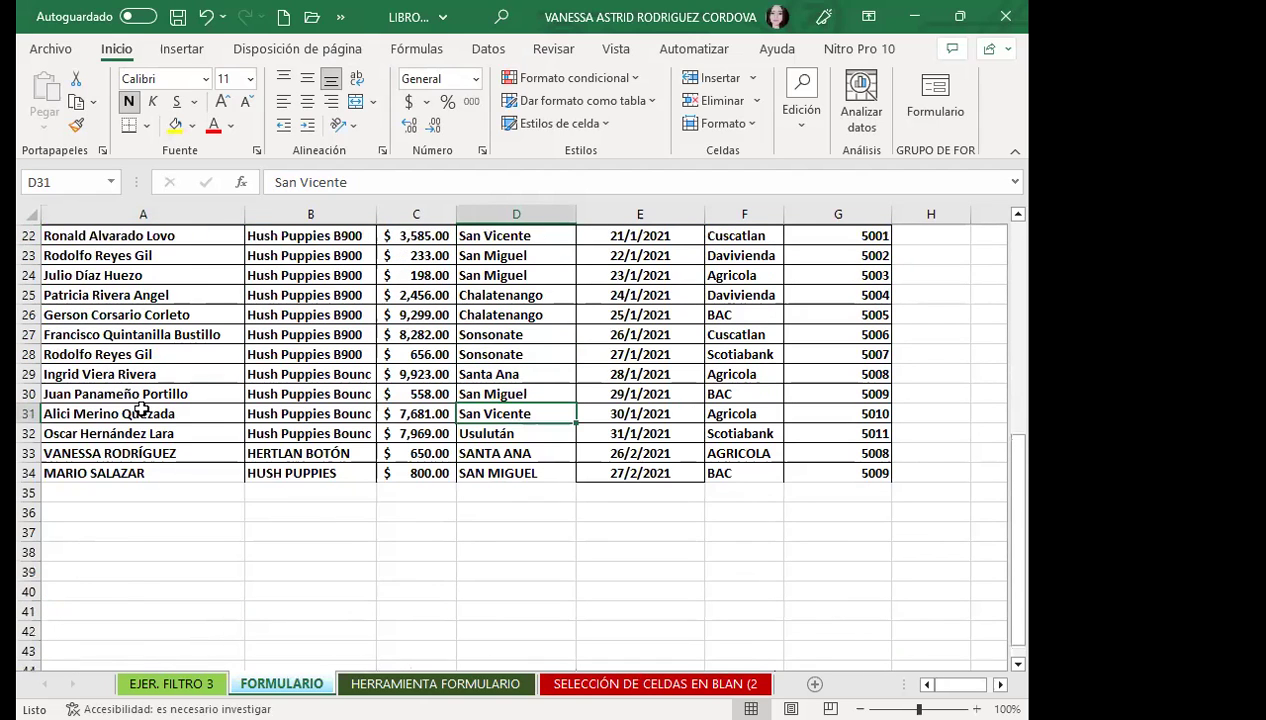
left_click(168, 470)
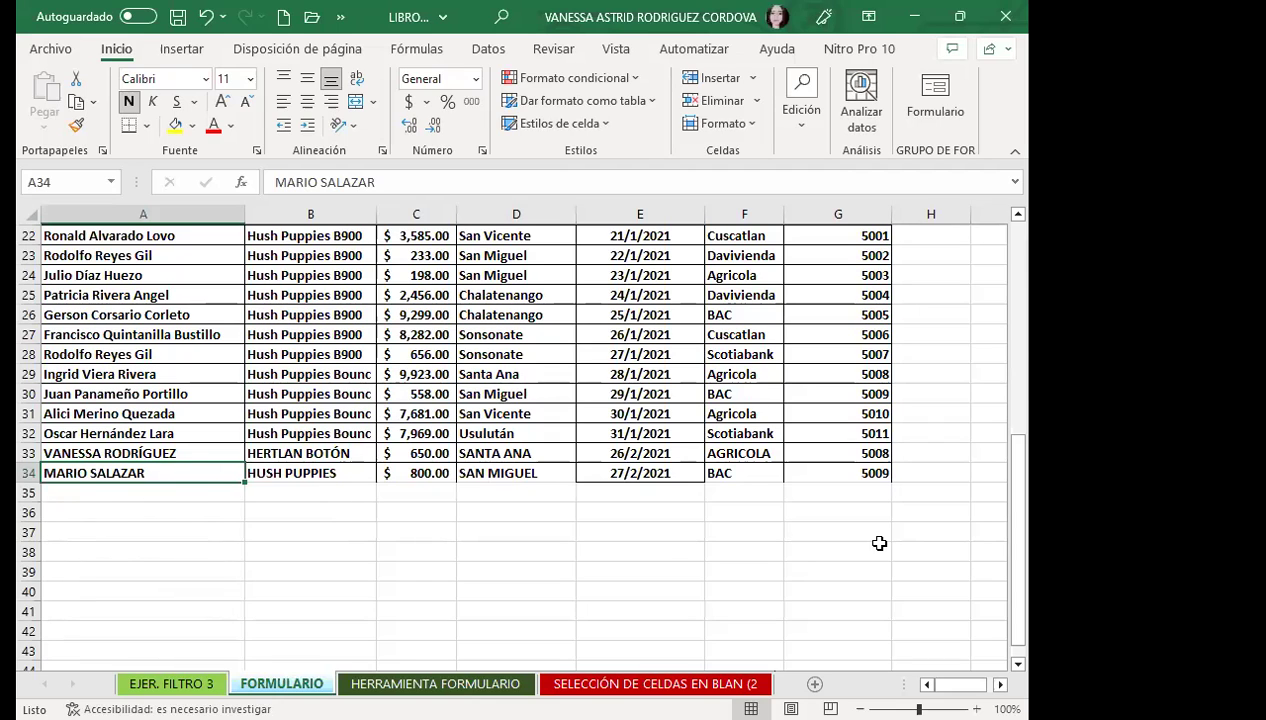
left_click(335, 473)
left_click(588, 455)
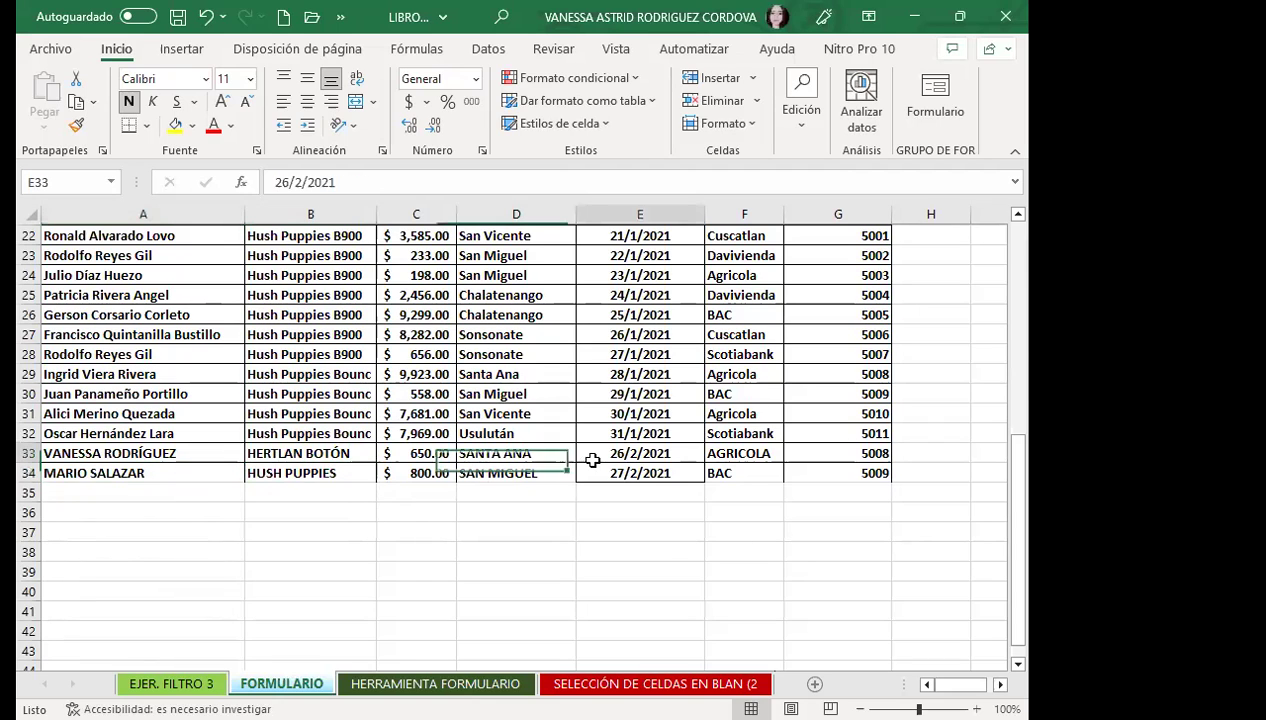
left_click(592, 474)
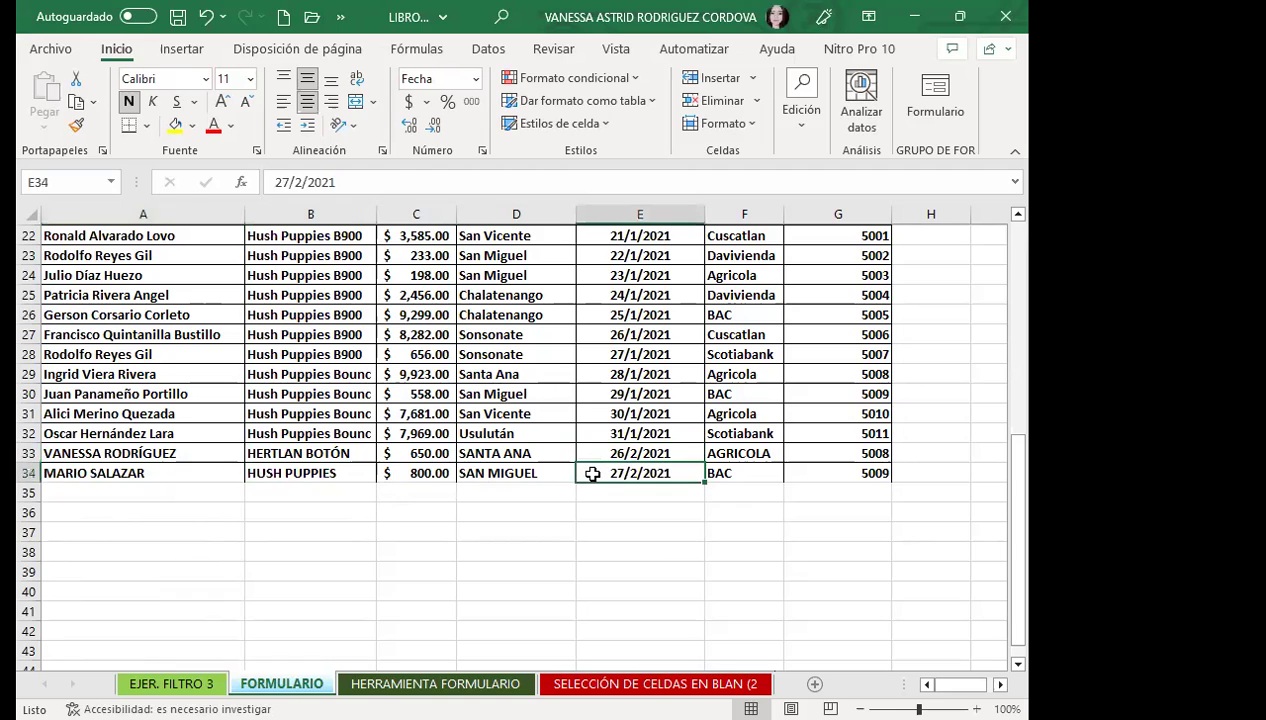
left_click(590, 432)
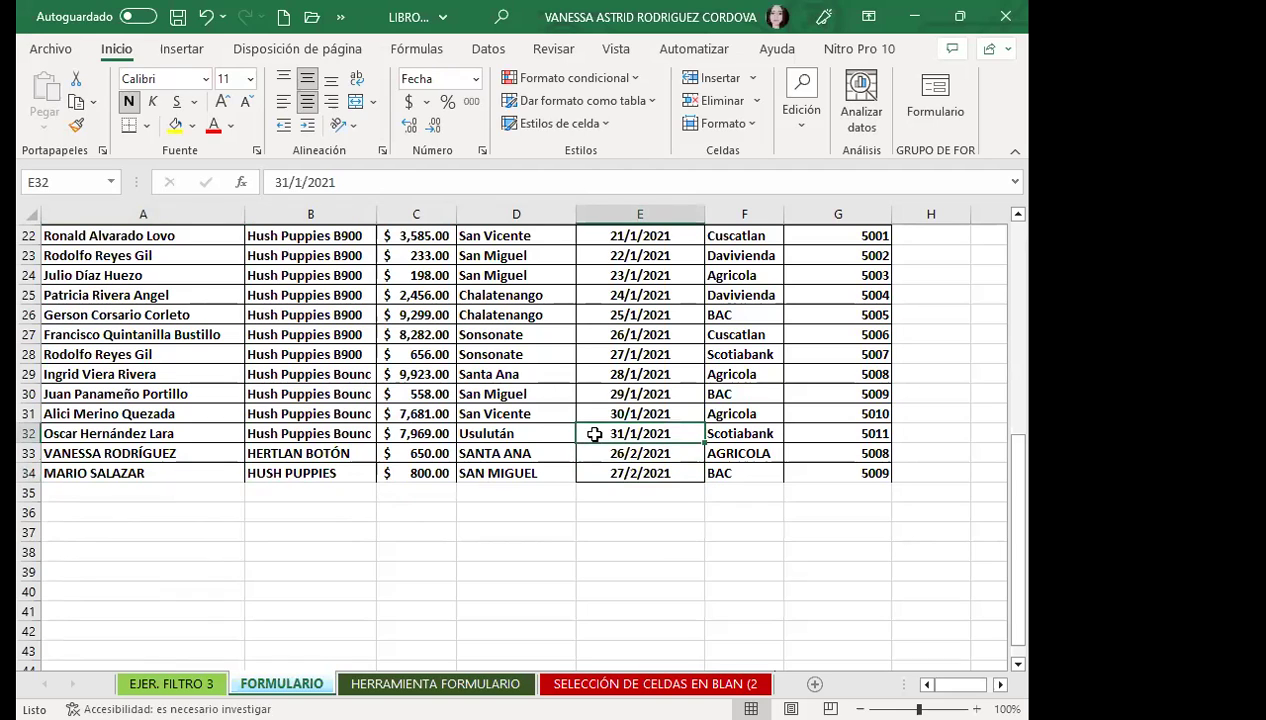
left_click(612, 490)
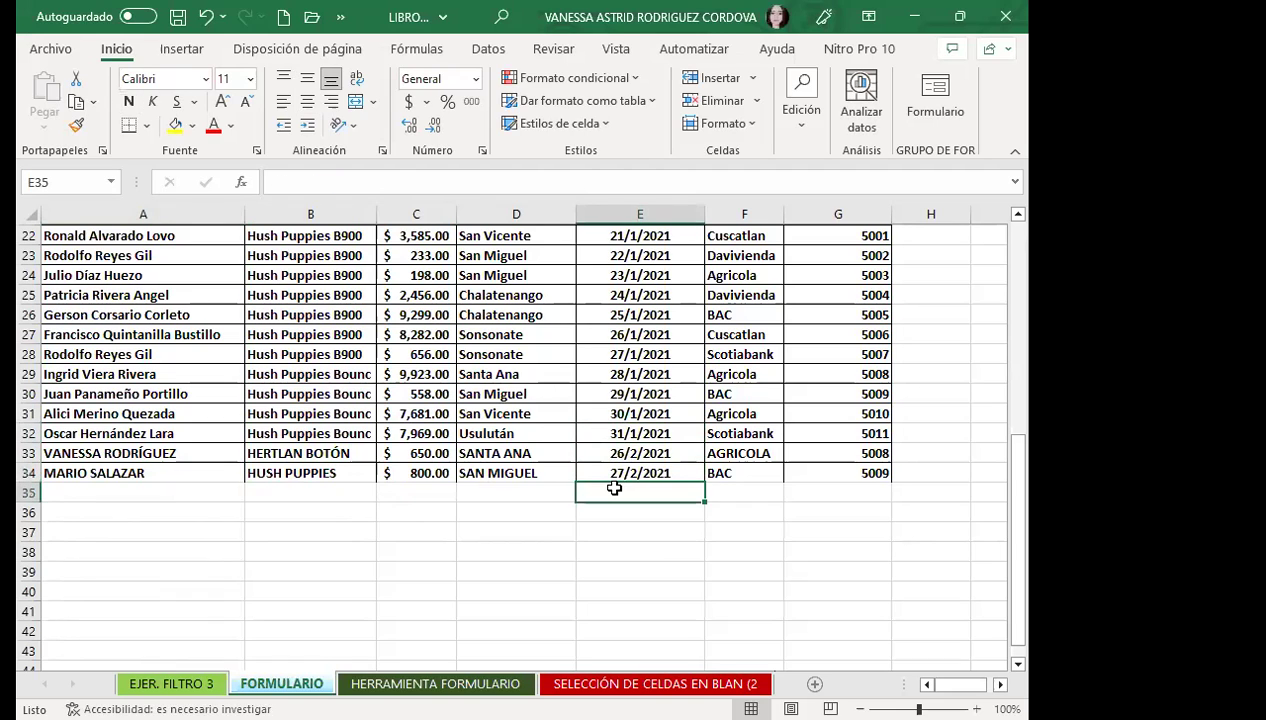
left_click(744, 477)
mouse_move(130, 473)
left_mouse_down()
mouse_move(836, 464)
mouse_move(824, 458)
left_mouse_up()
left_click(208, 491)
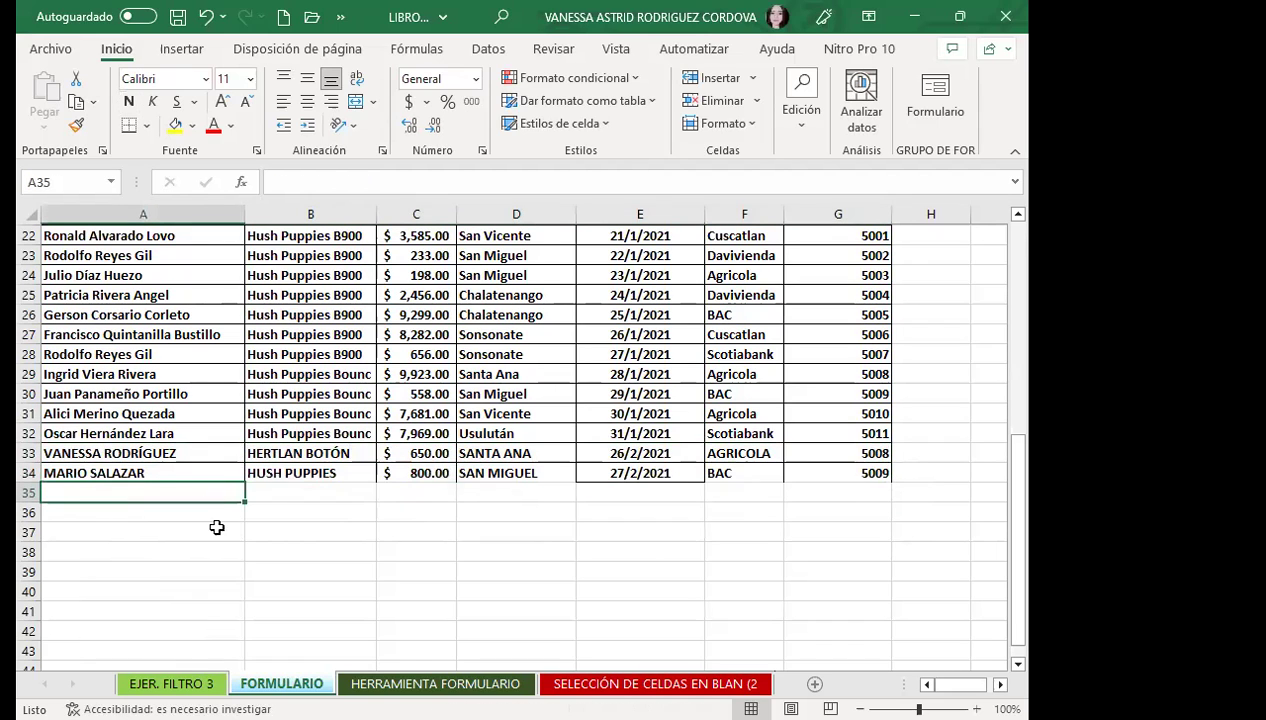
left_click(227, 566)
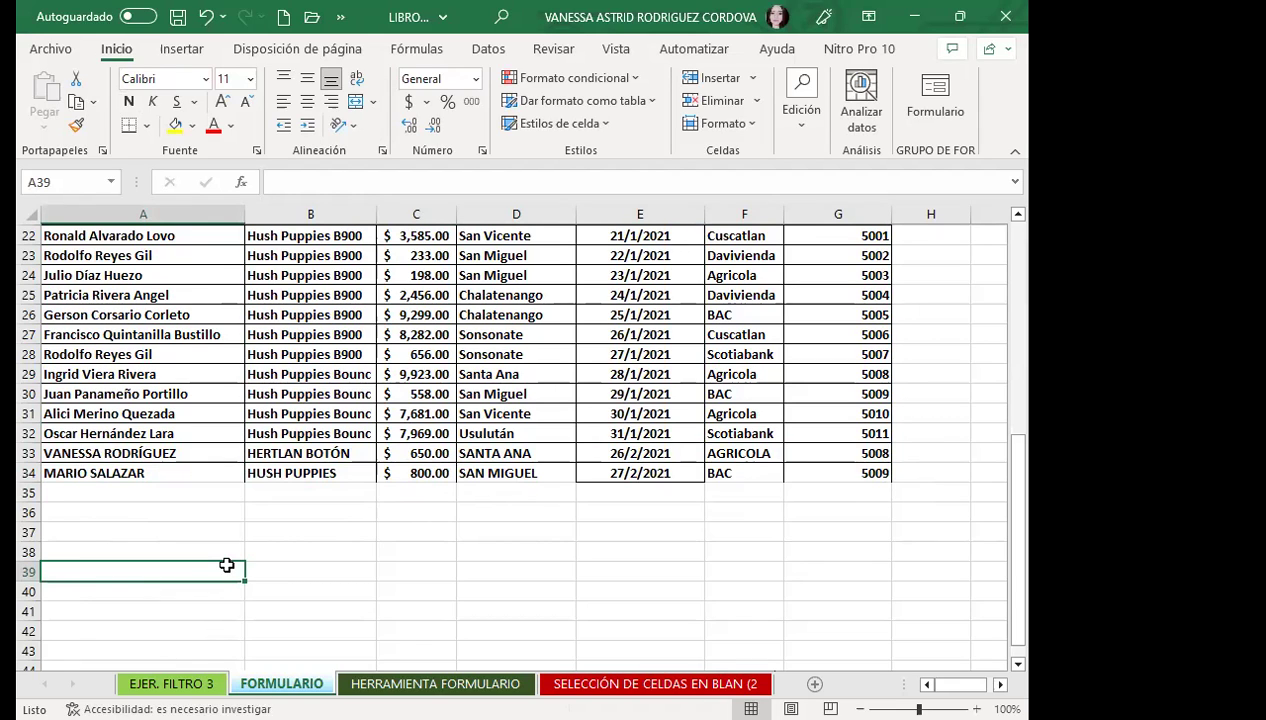
left_click(160, 476)
left_click(177, 415)
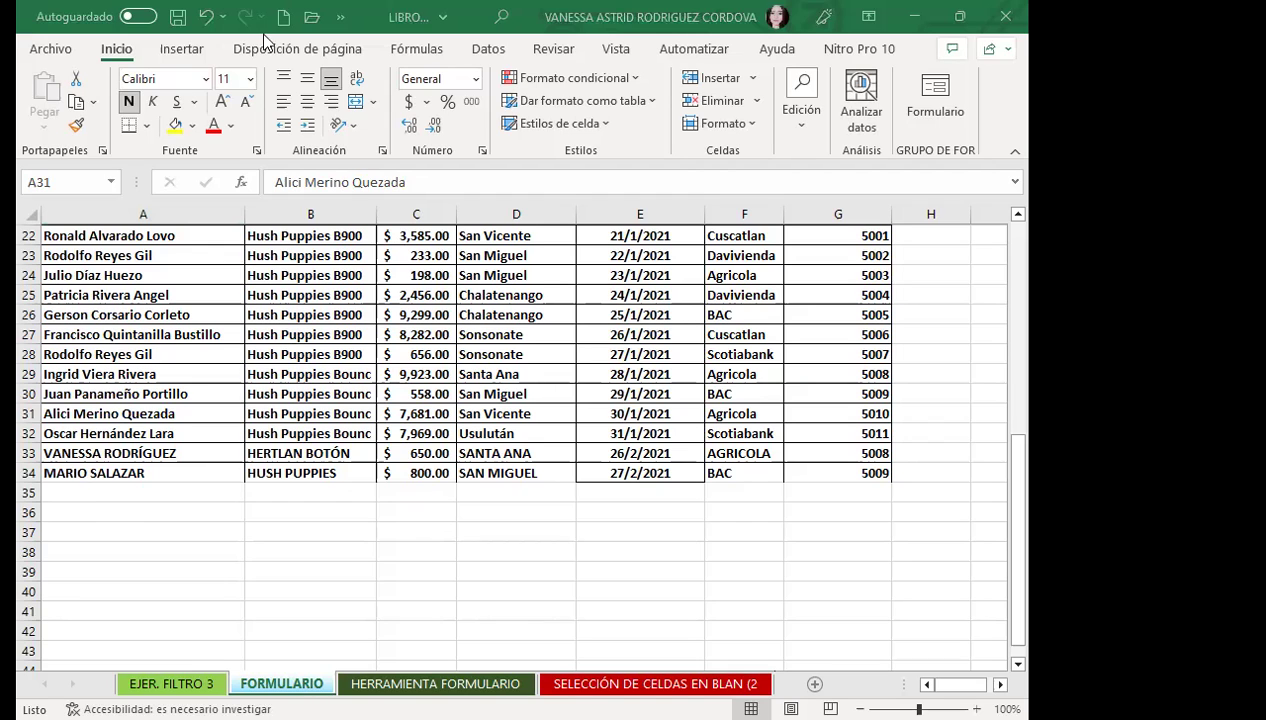
left_click(341, 19)
left_click(516, 50)
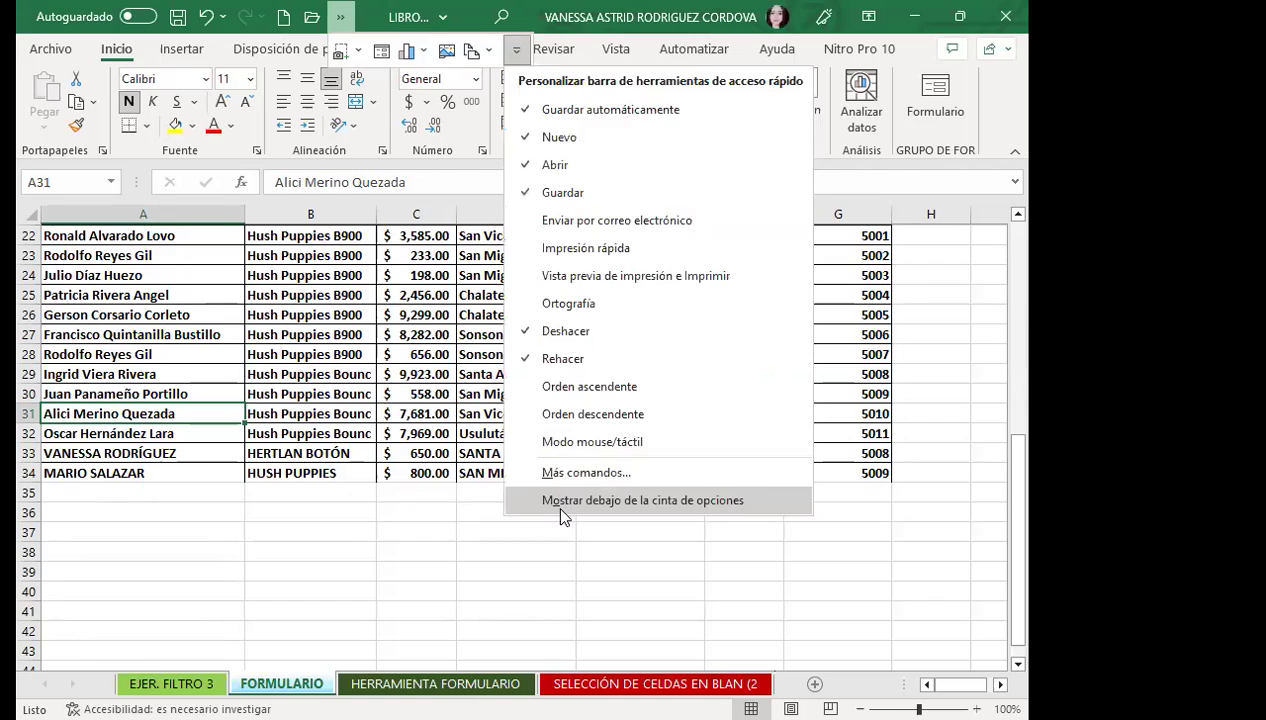
left_click(549, 501)
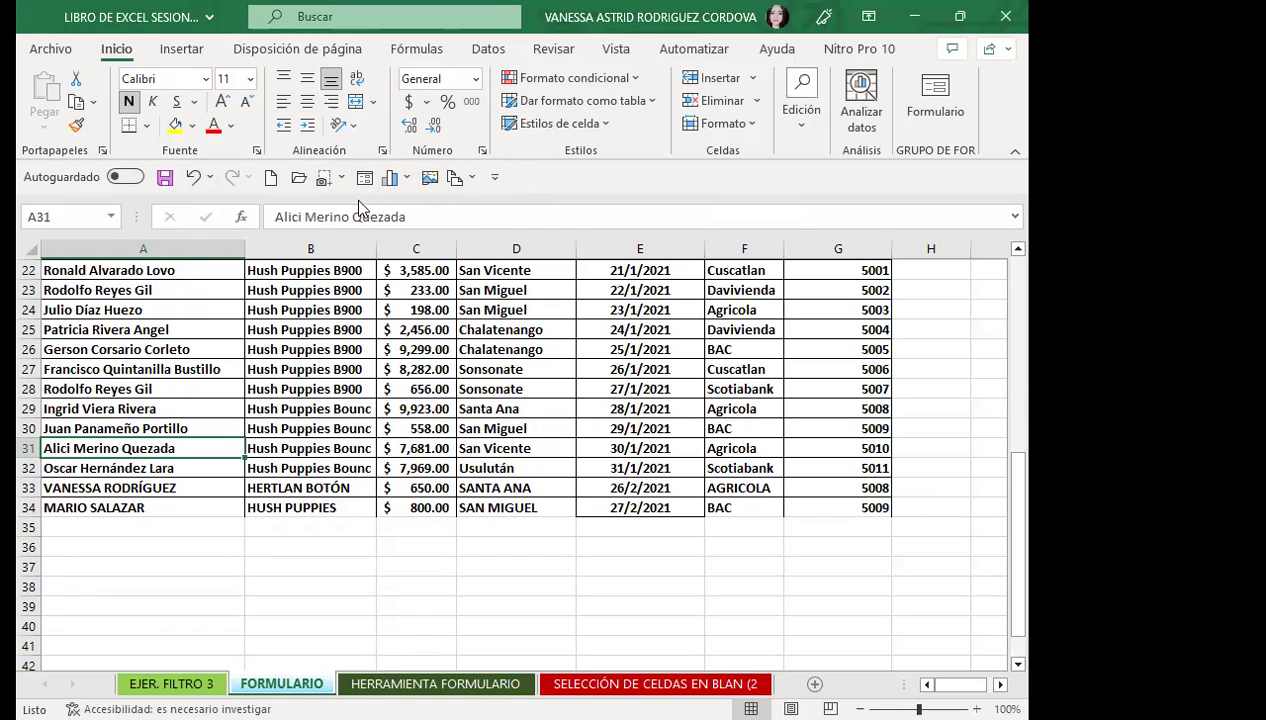
left_click(497, 177)
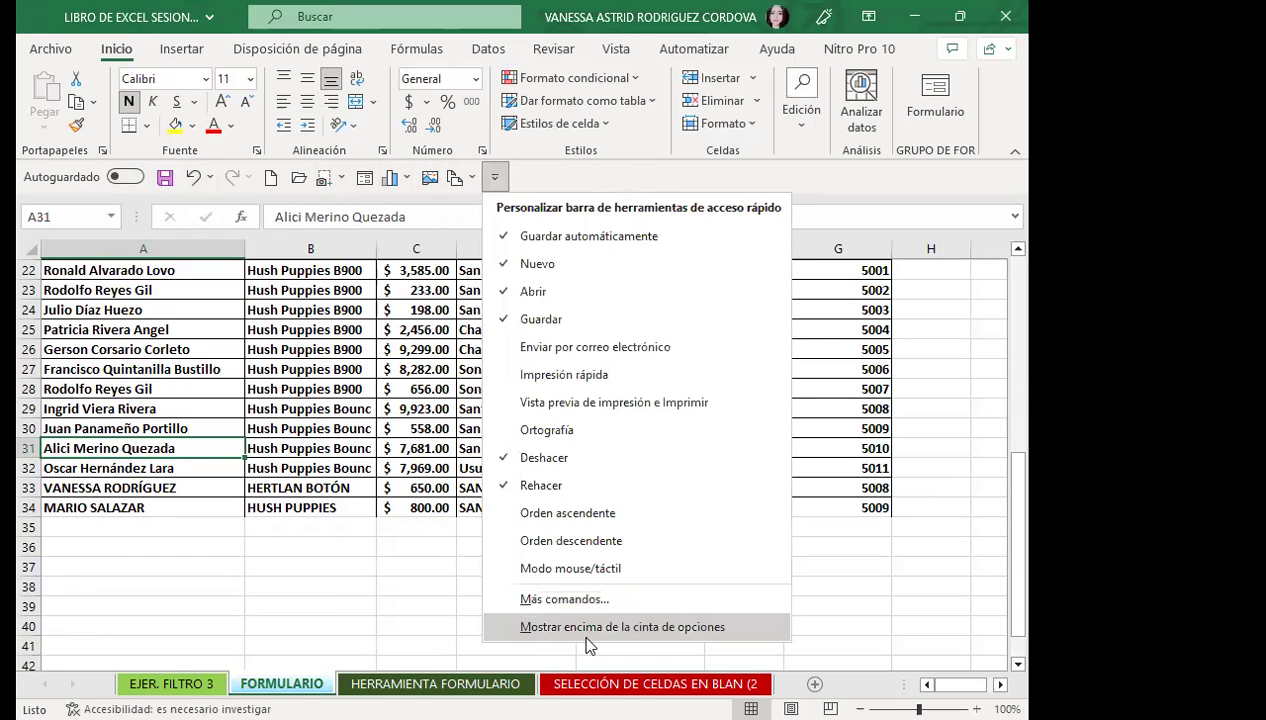
left_click(580, 628)
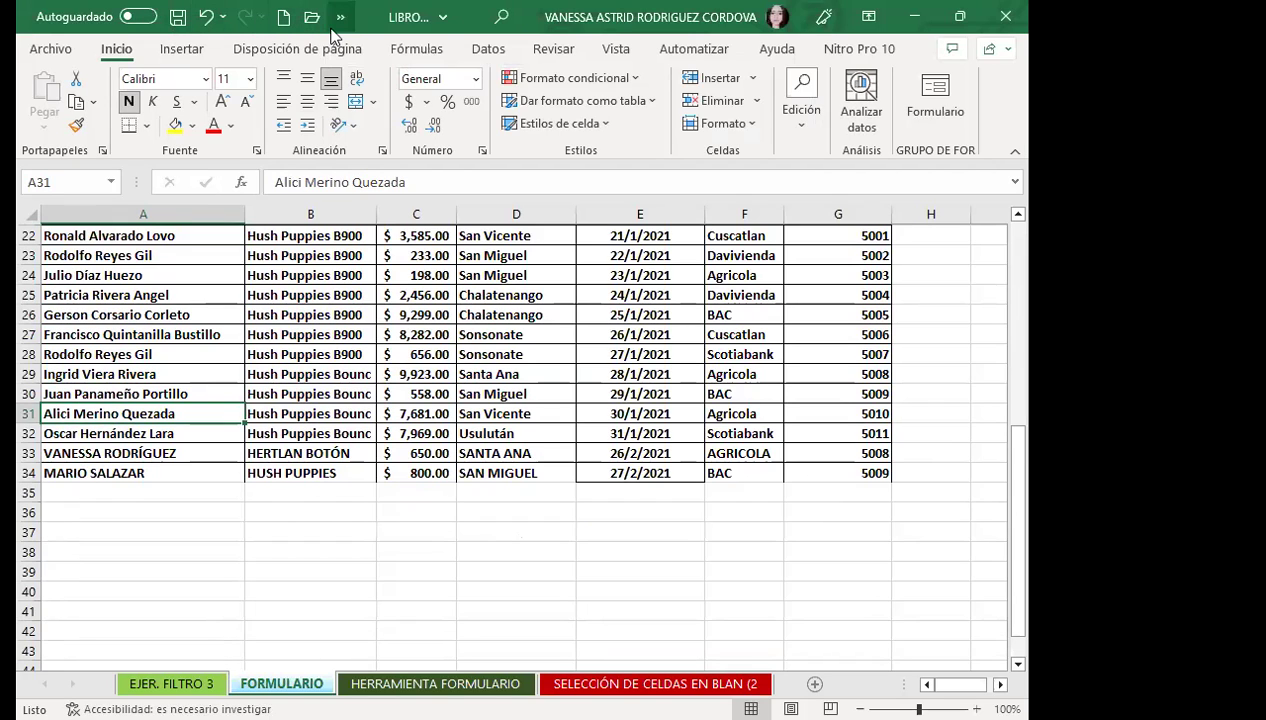
left_click(868, 17)
left_click(846, 62)
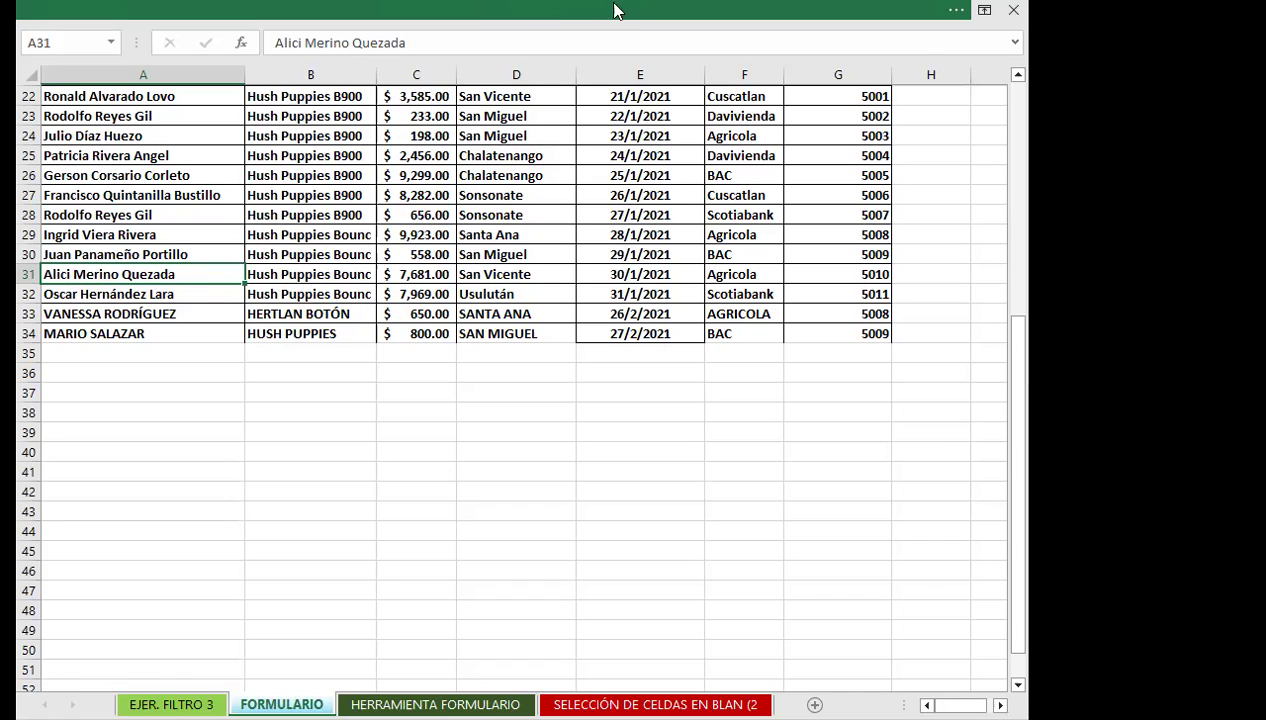
left_click(578, 10)
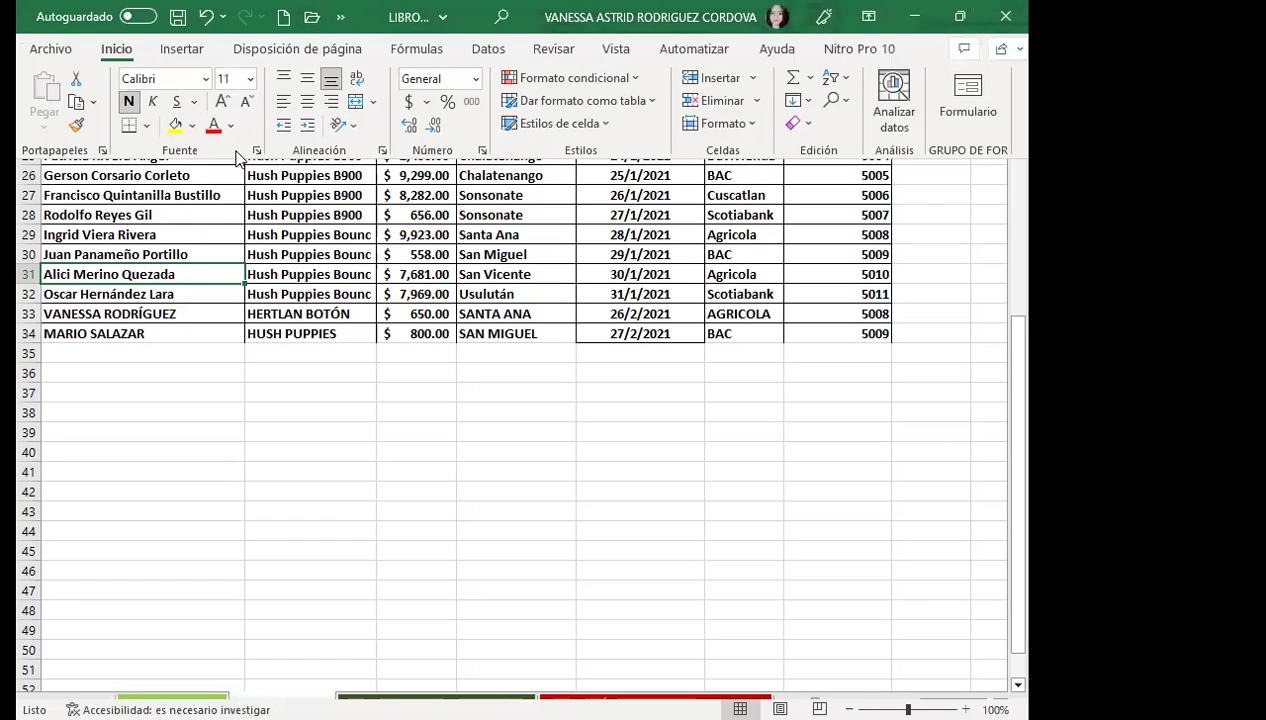
left_click(600, 501)
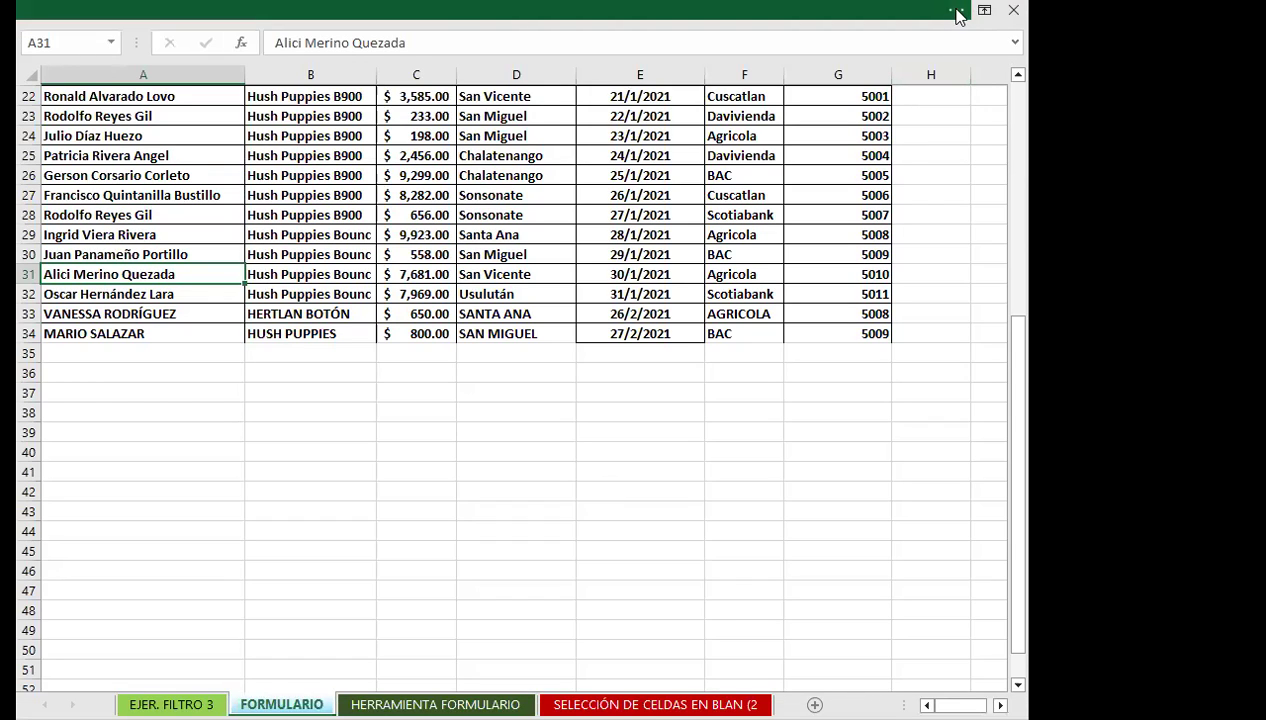
left_click(960, 14)
left_click(862, 17)
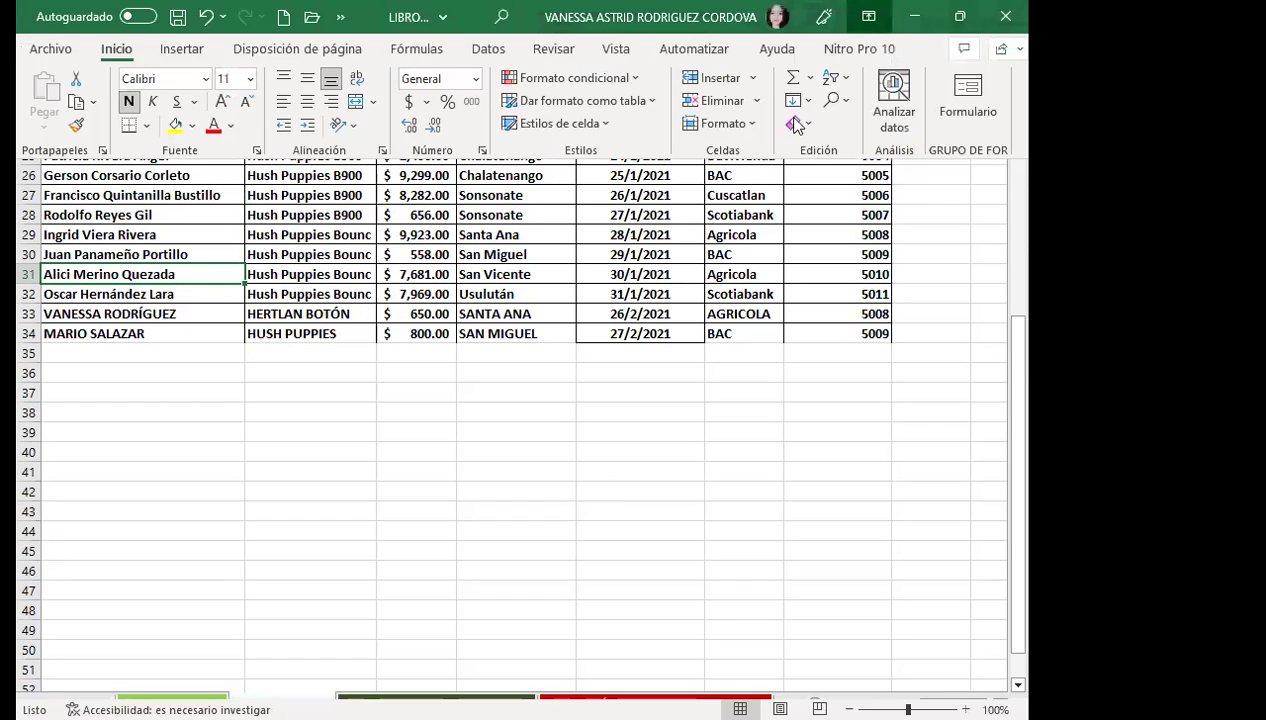
left_click(756, 188)
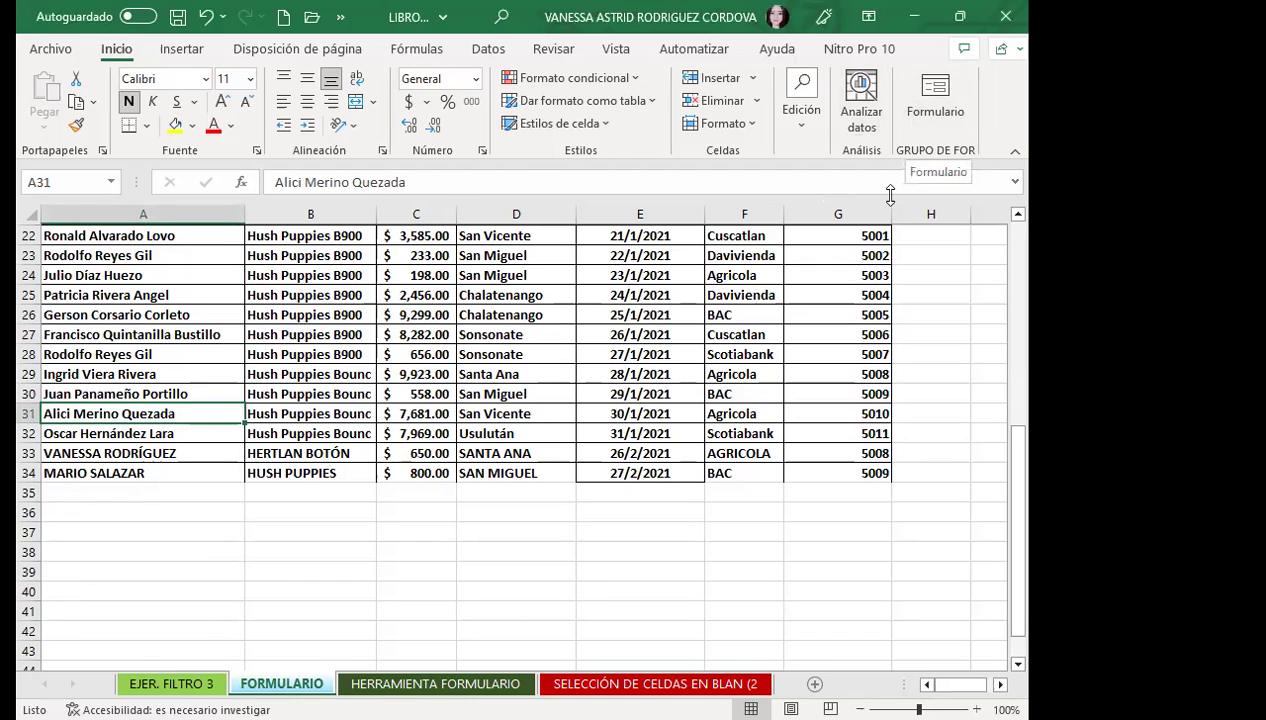
left_click(549, 547)
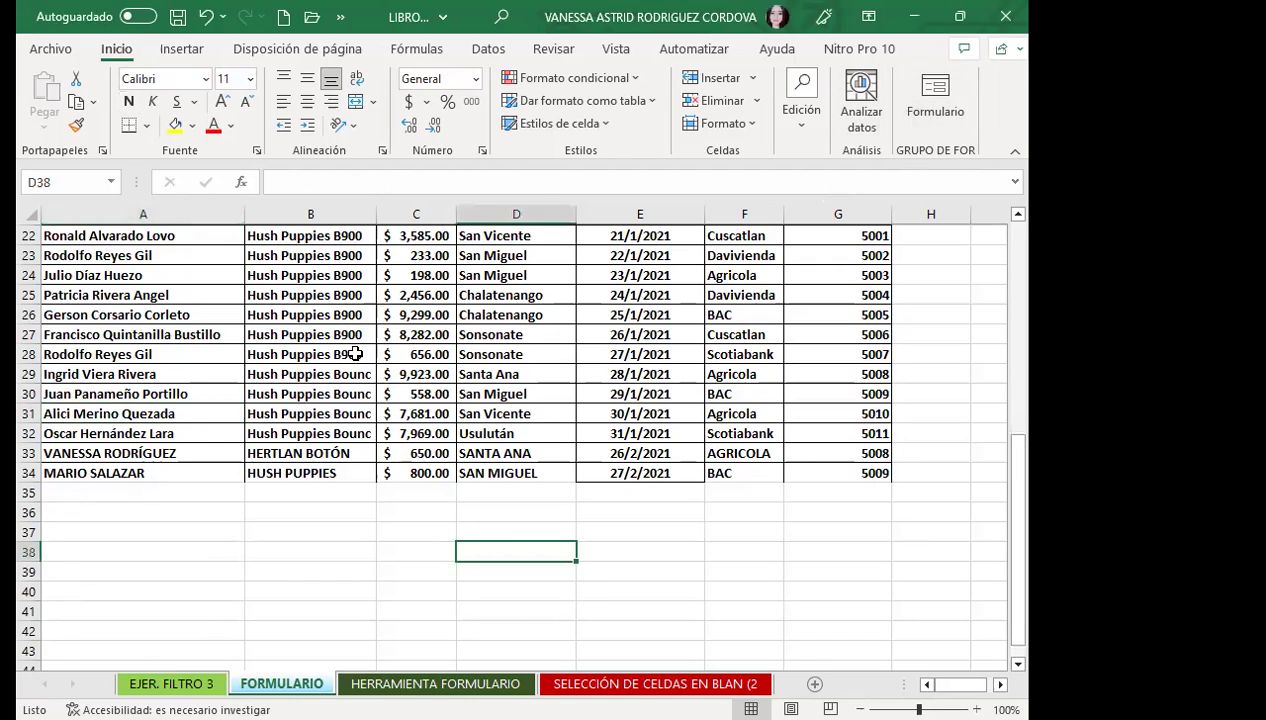
left_click(352, 412)
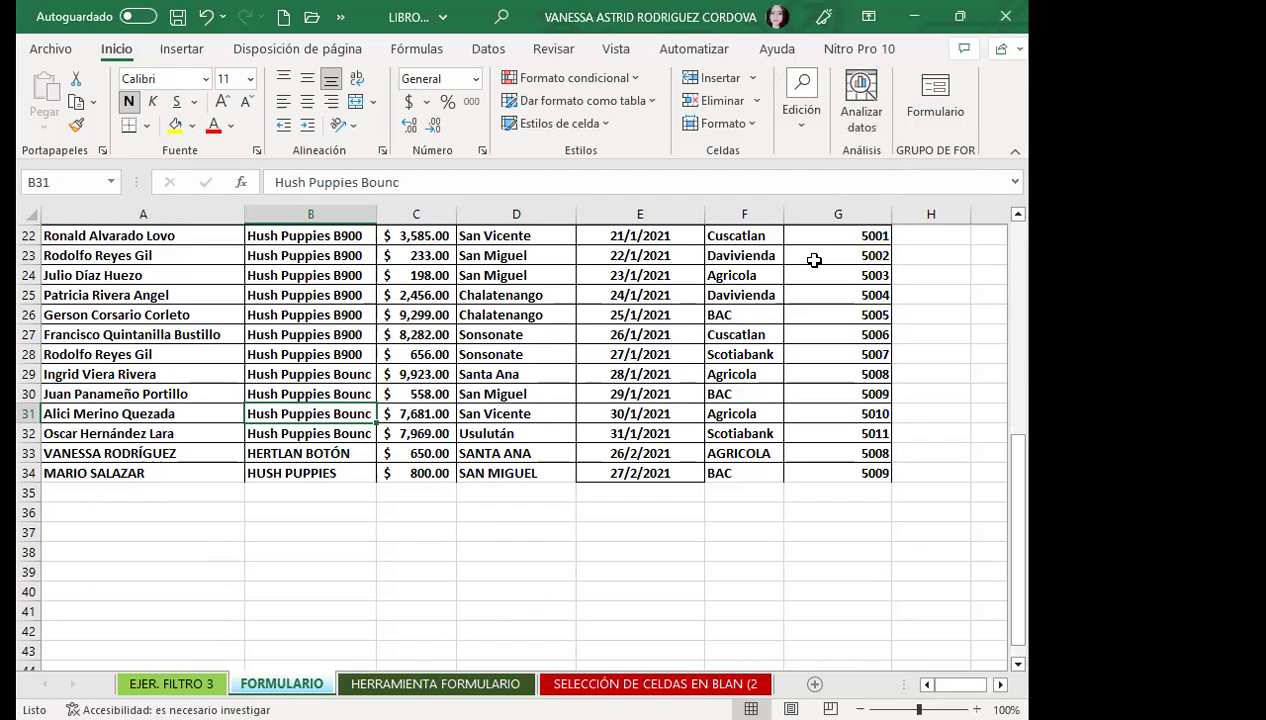
left_click(722, 207)
left_click(957, 172)
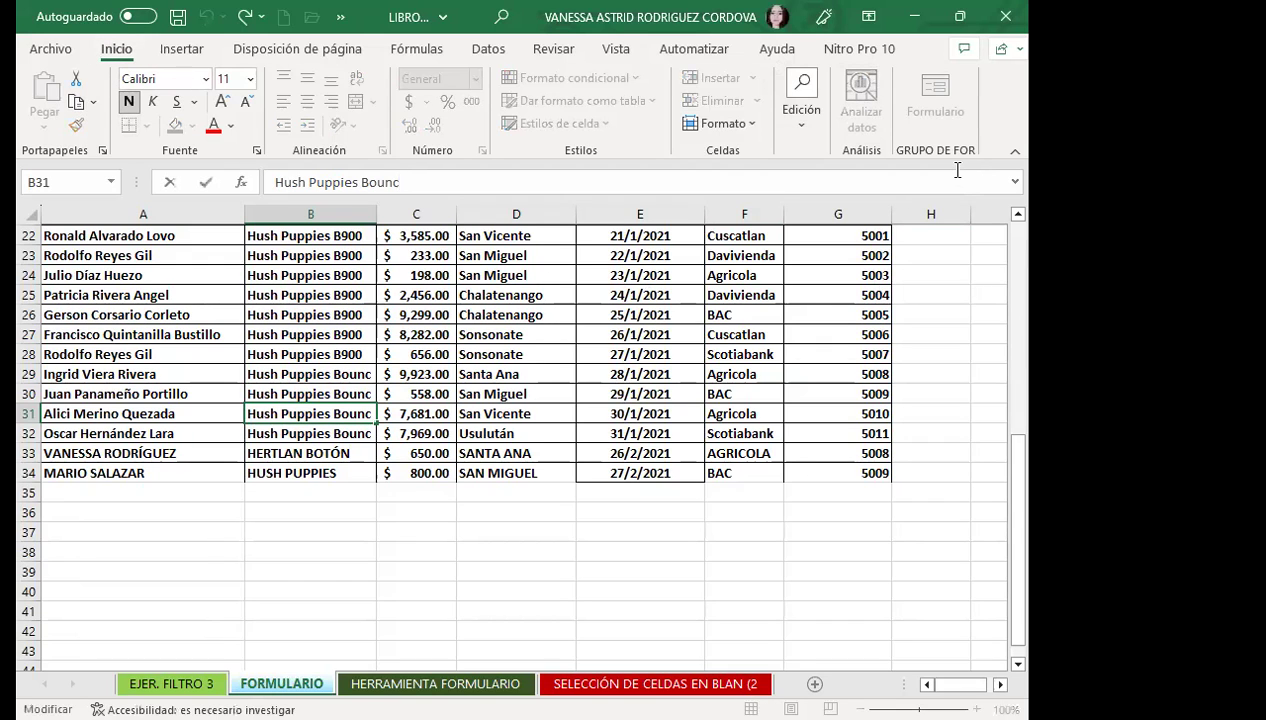
left_click(945, 270)
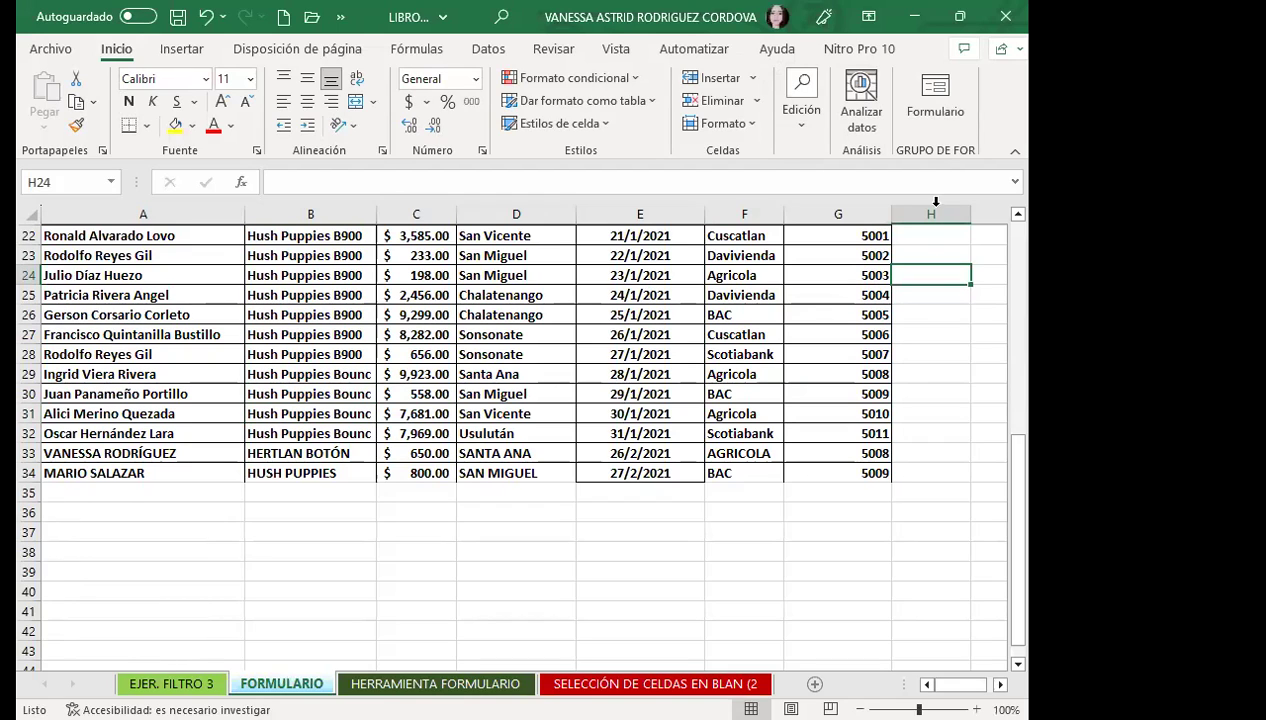
left_click(935, 90)
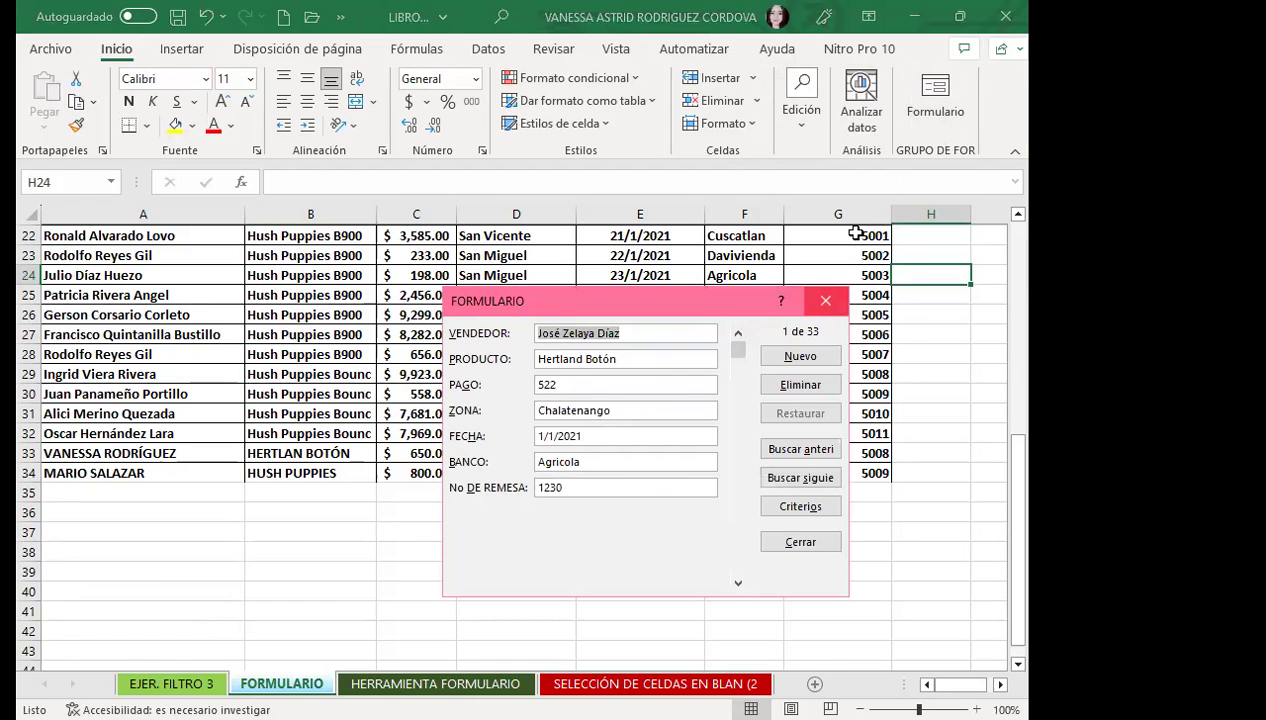
left_click(827, 305)
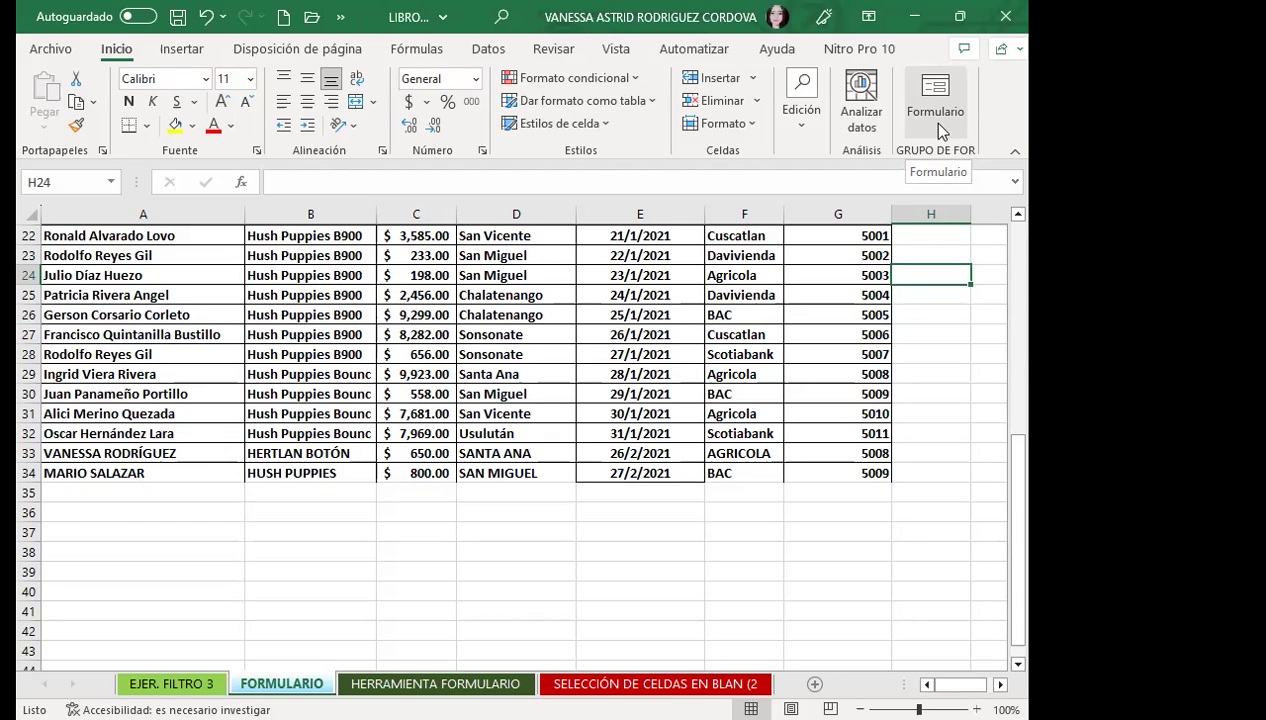
left_click(487, 49)
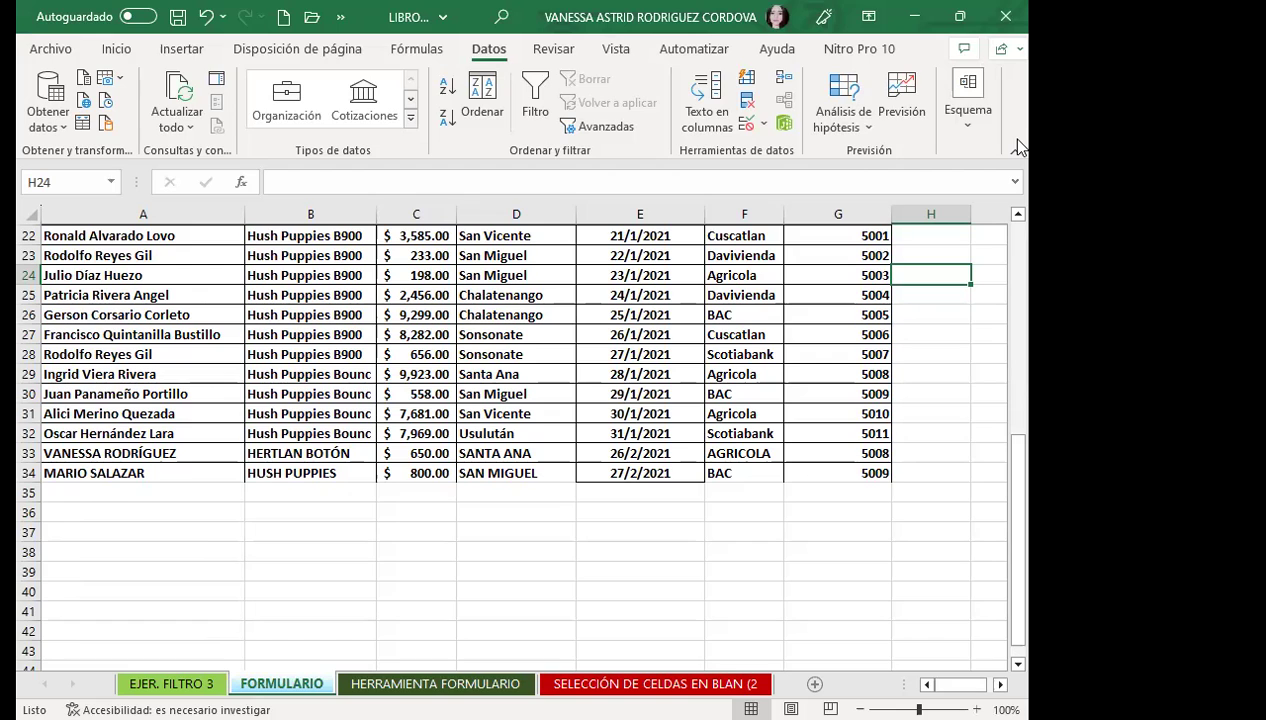
From the Quick Access Toolbar's Más comandos, switch to Personalizar cinta de opciones.
left_click(116, 48)
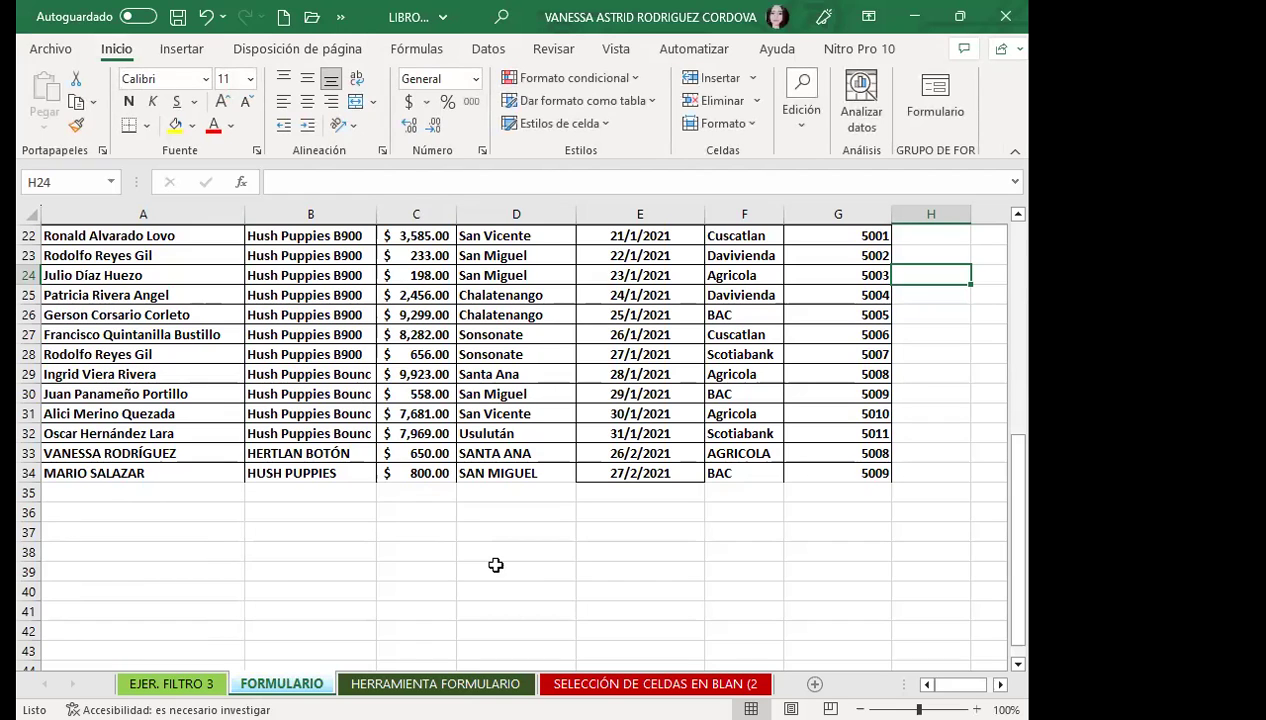
left_click(343, 17)
left_click(516, 50)
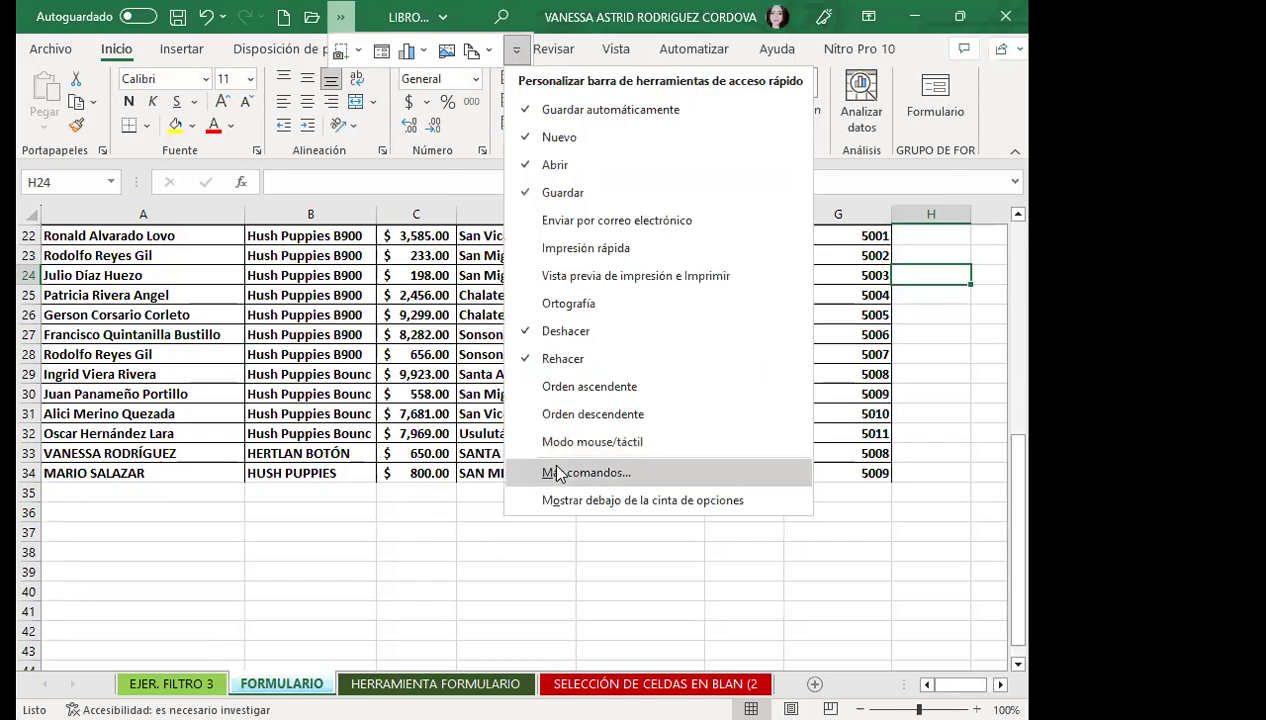
left_click(557, 473)
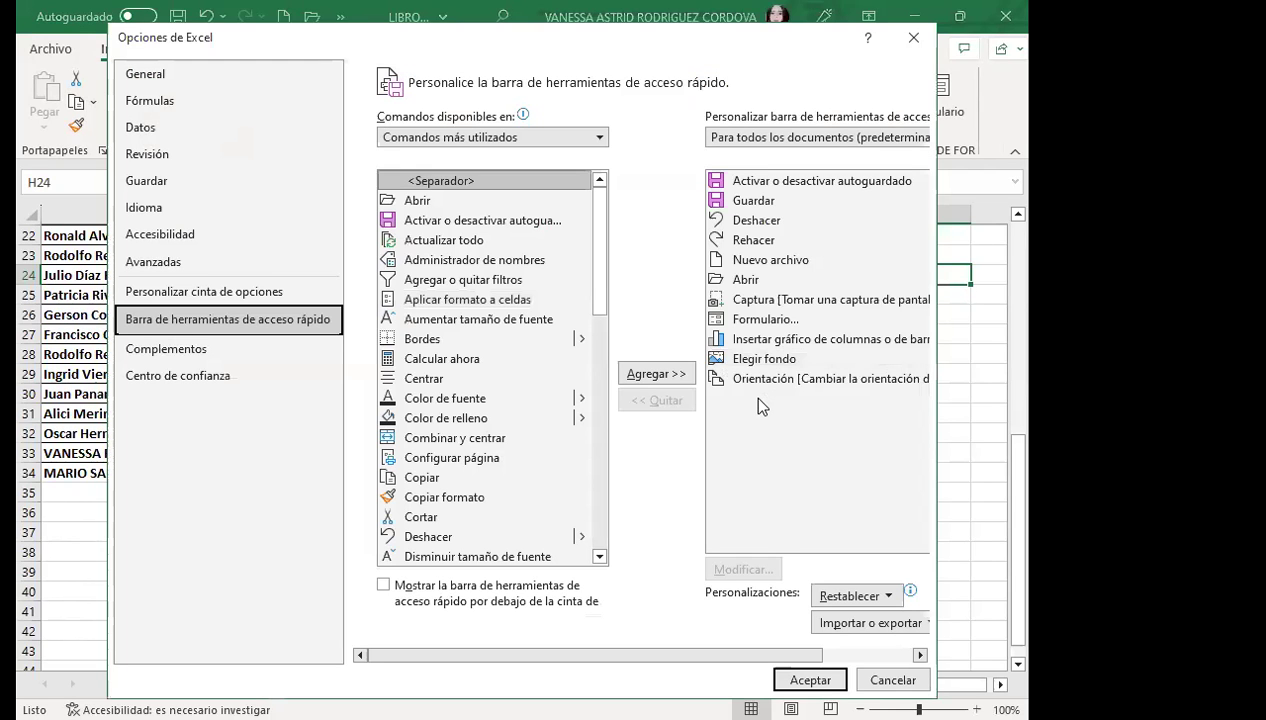
left_click(210, 290)
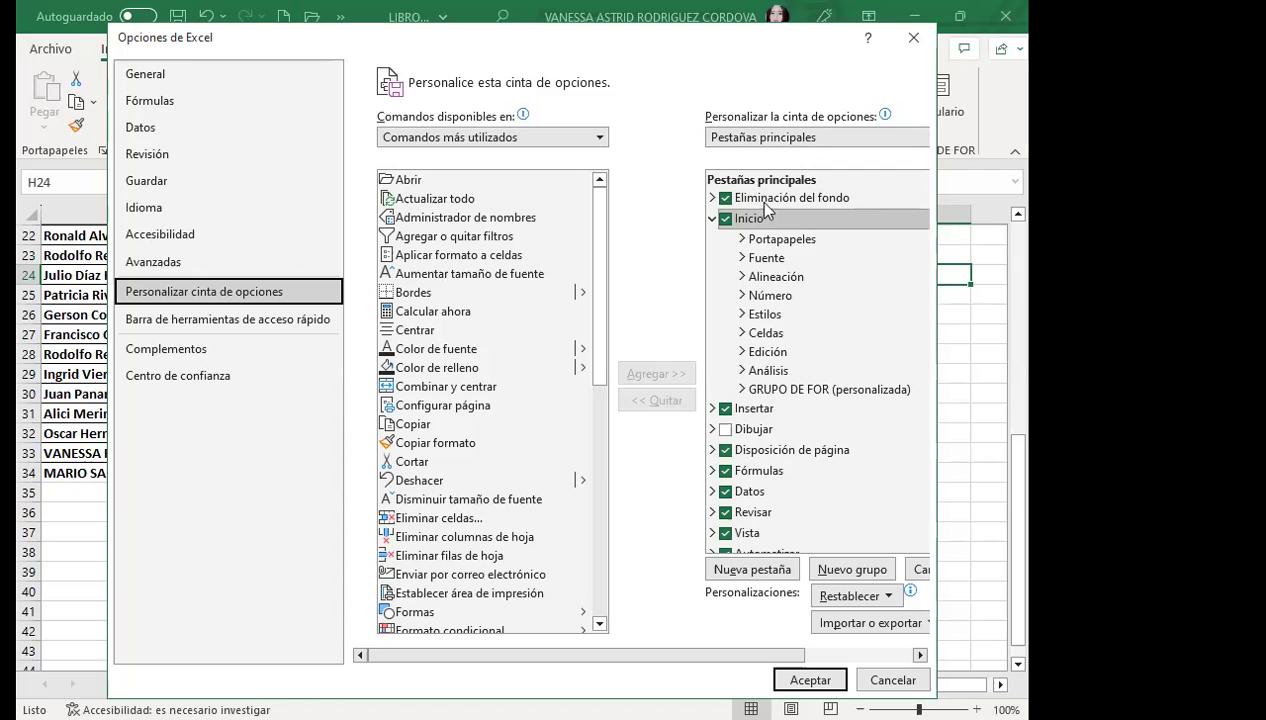
Select GRUPO DE FOR (personalizada) under Inicio in the tabs list, then close Options with Aceptar.
left_click(848, 135)
left_click(848, 138)
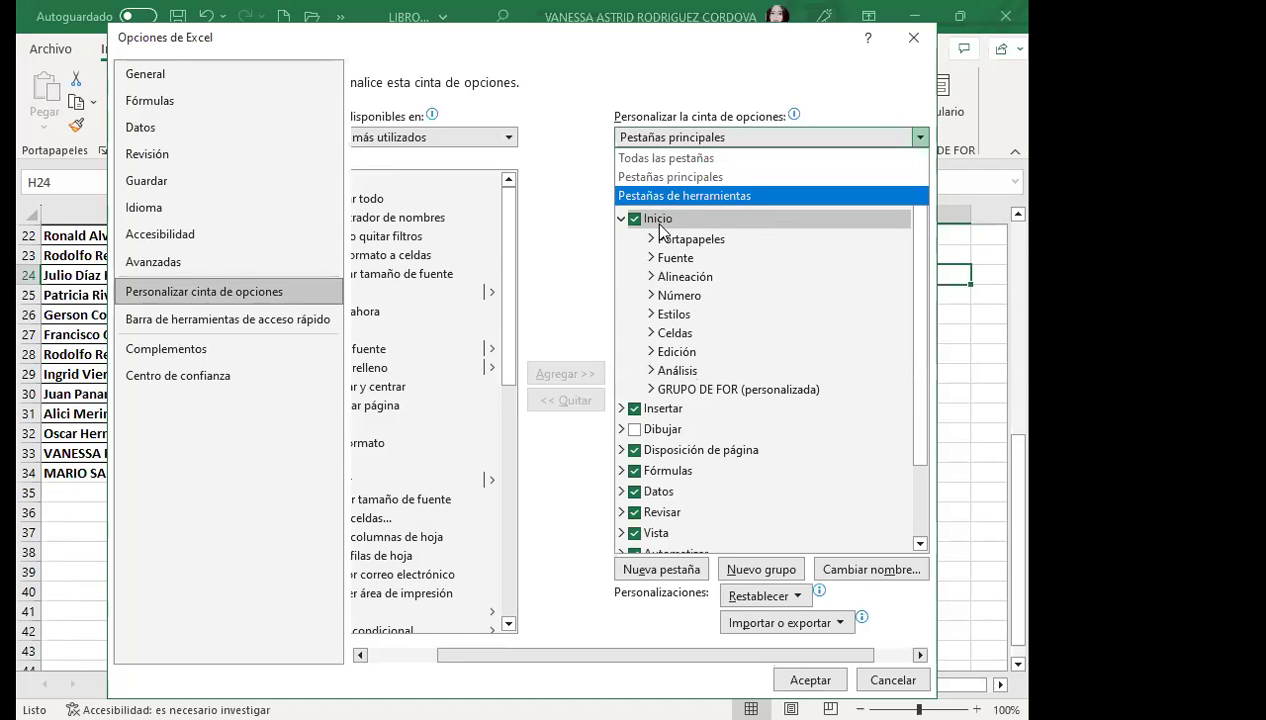
left_click(688, 391)
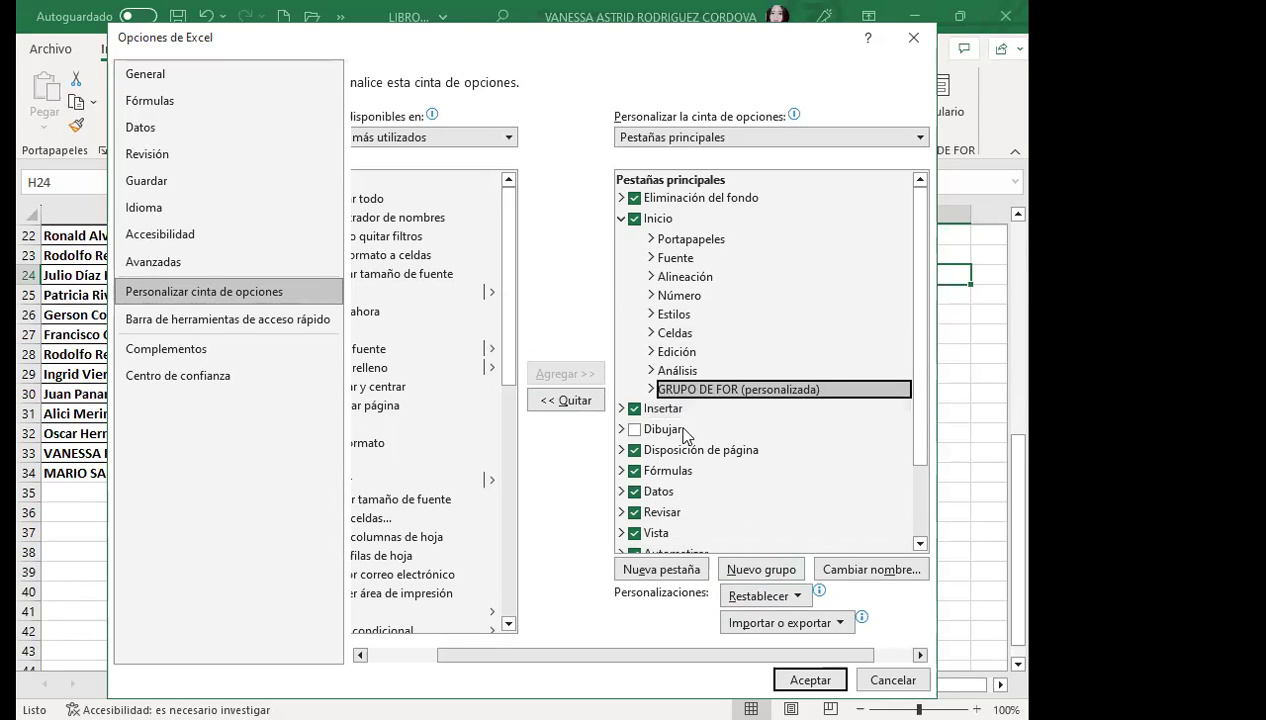
left_click(808, 680)
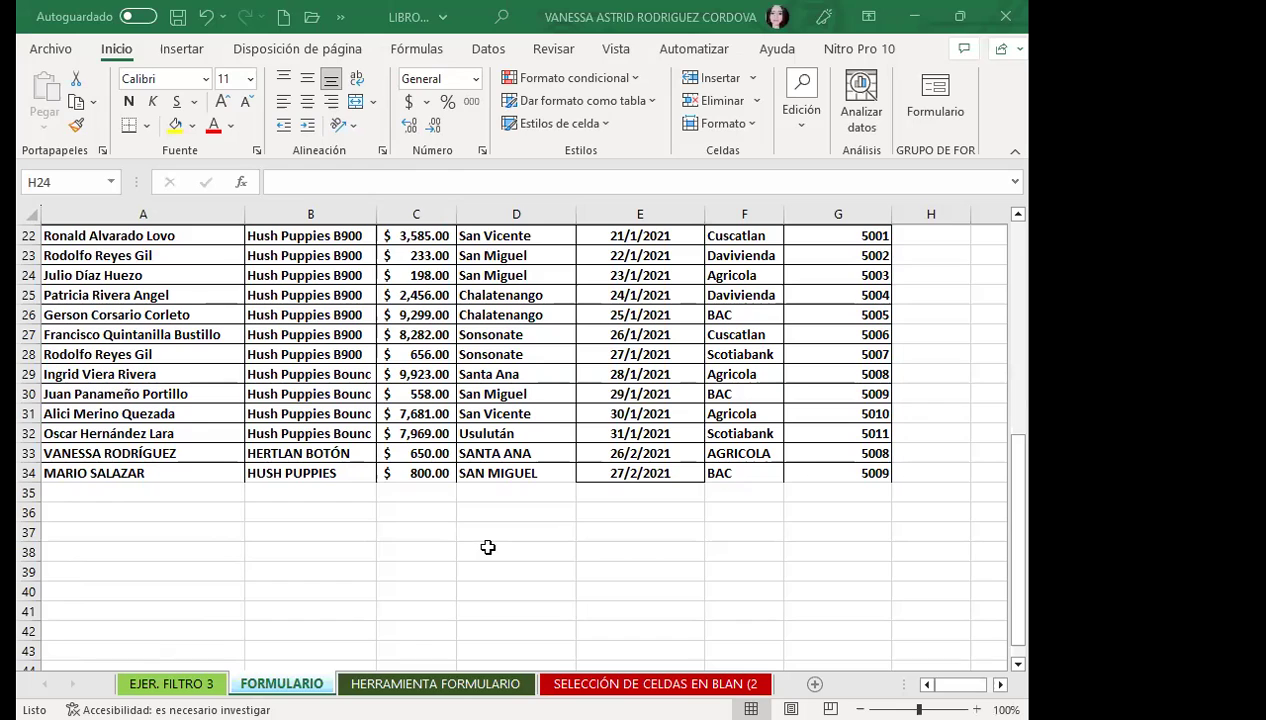
left_click(432, 376)
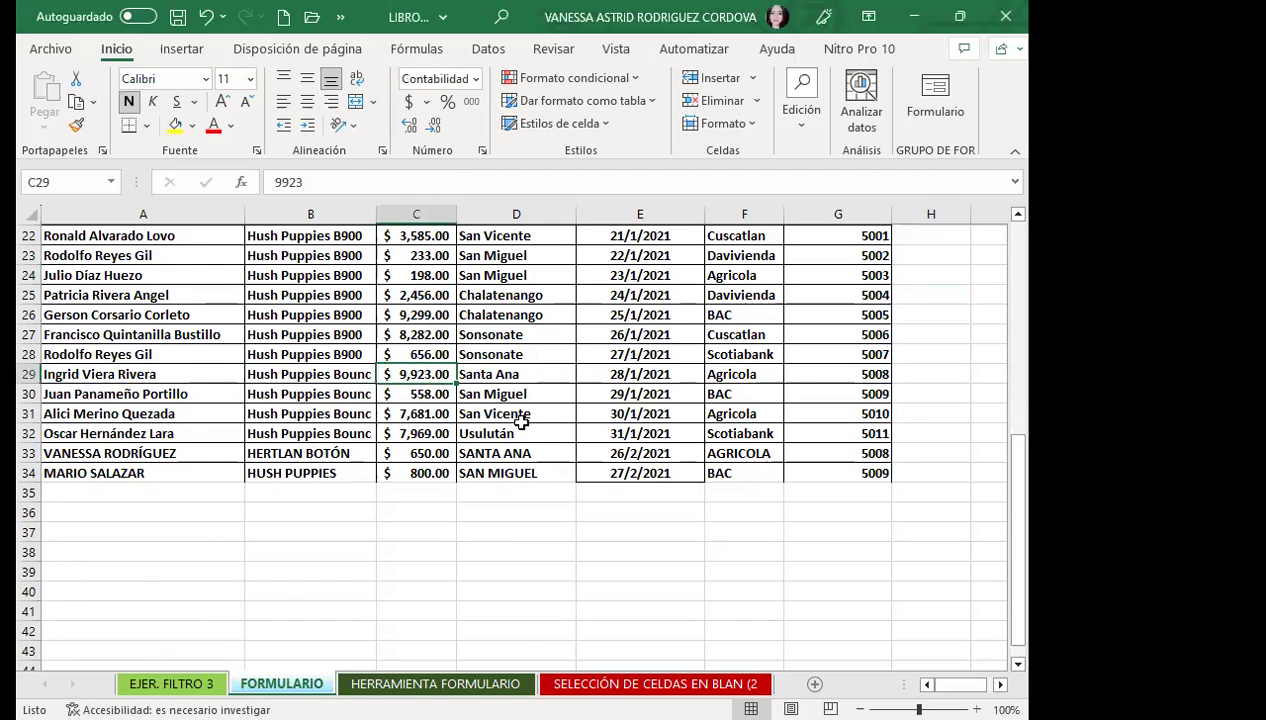
scroll(520, 428, "up", 7)
left_click(491, 470)
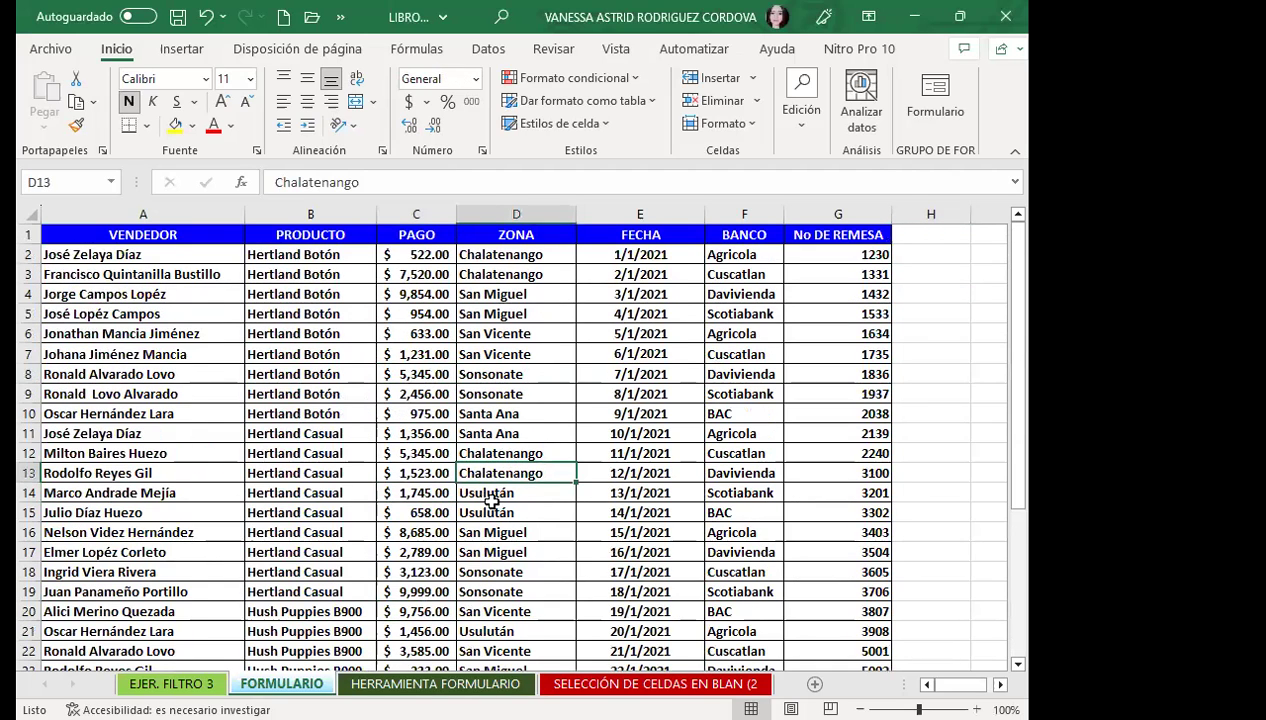
scroll(489, 495, "down", 8)
left_click(487, 368)
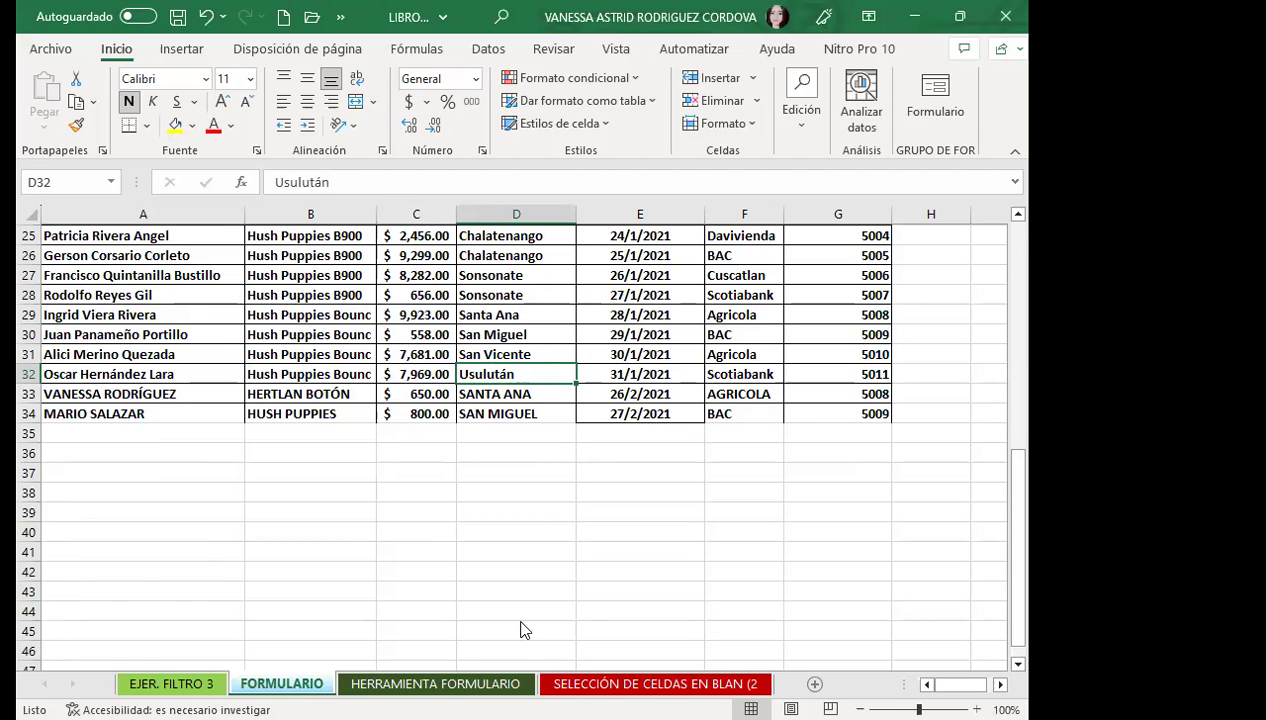
scroll(283, 404, "up", 3)
scroll(320, 410, "up", 5)
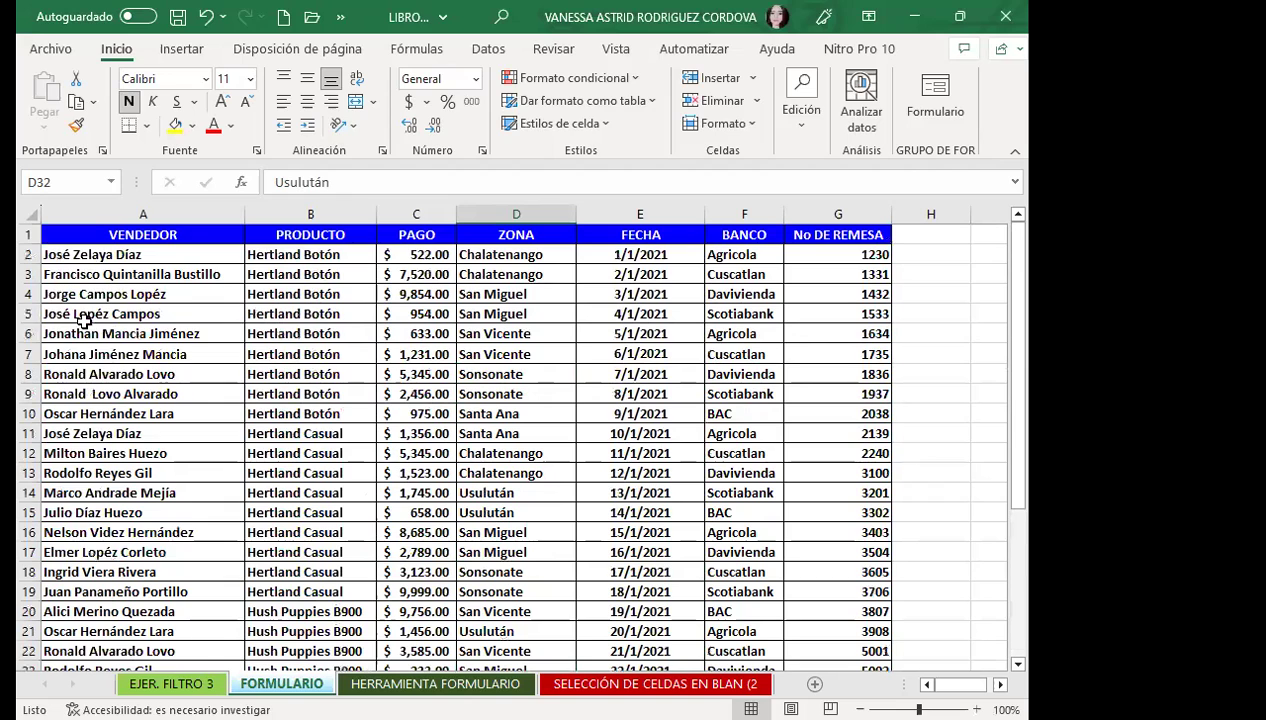
left_click(28, 333)
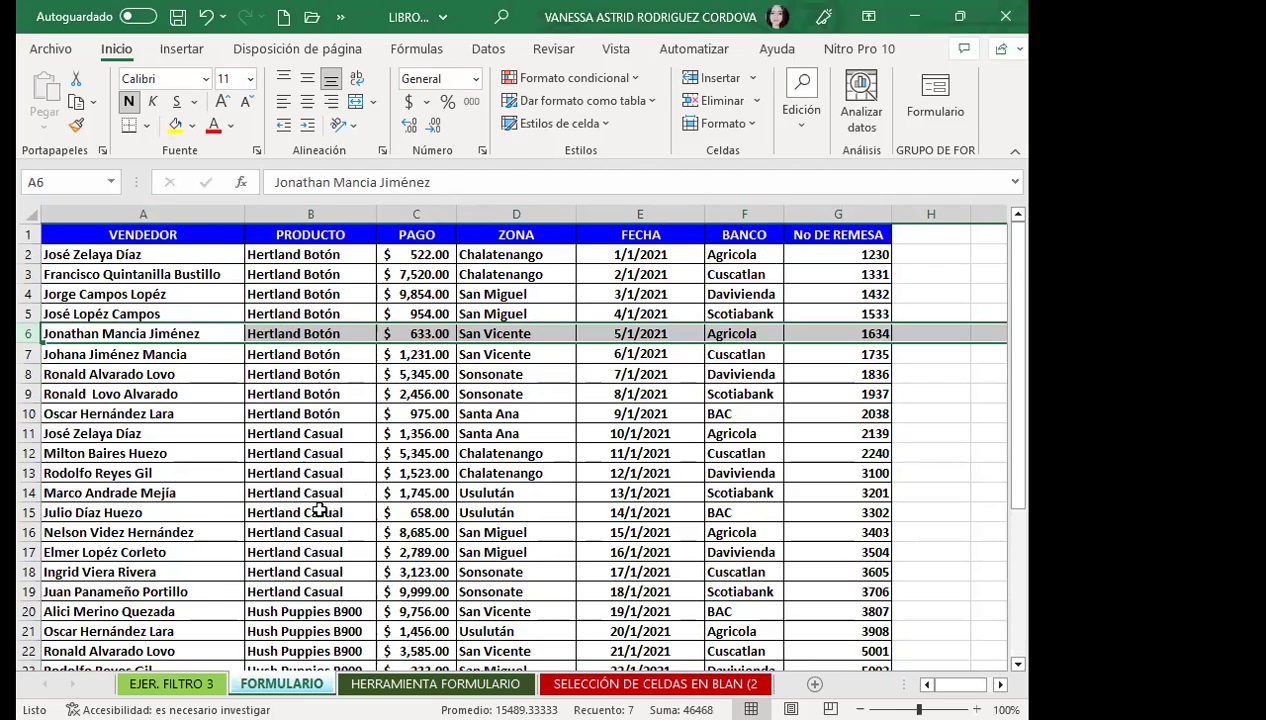
scroll(318, 610, "down", 4)
scroll(340, 570, "down", 4)
Insert a blank row at row 4 of the sales table.
left_click(335, 416)
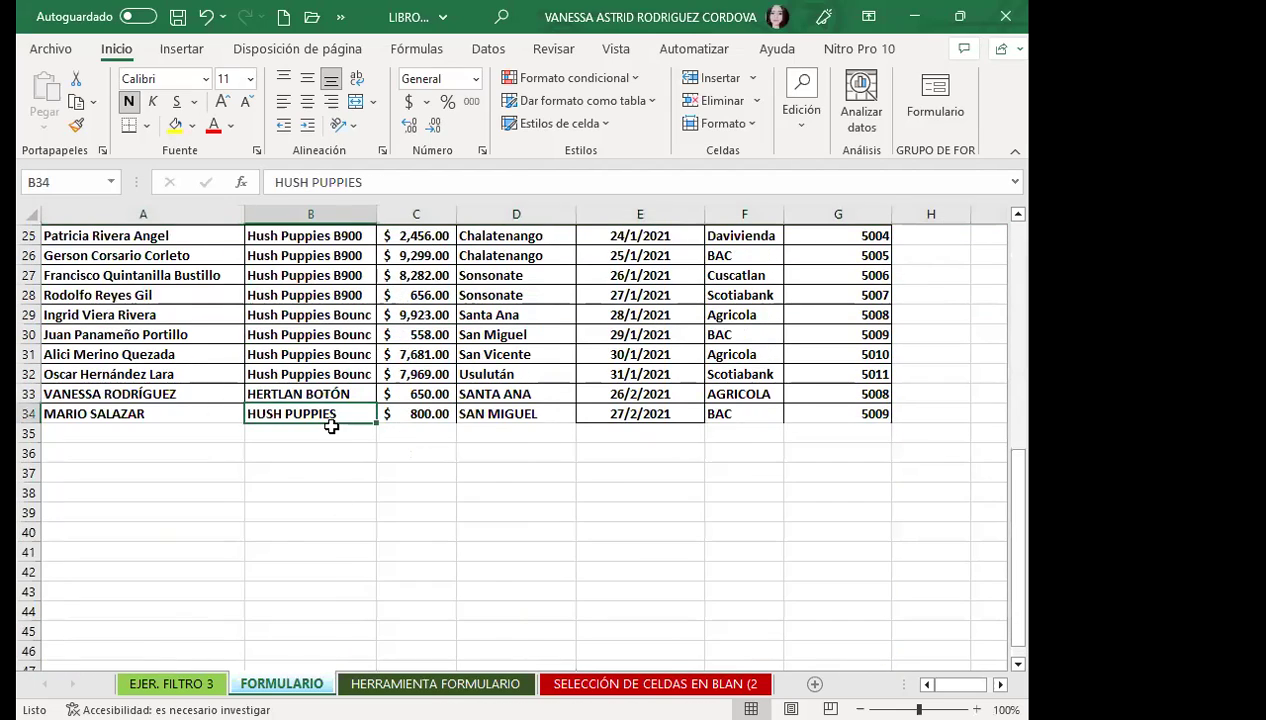
scroll(300, 416, "up", 8)
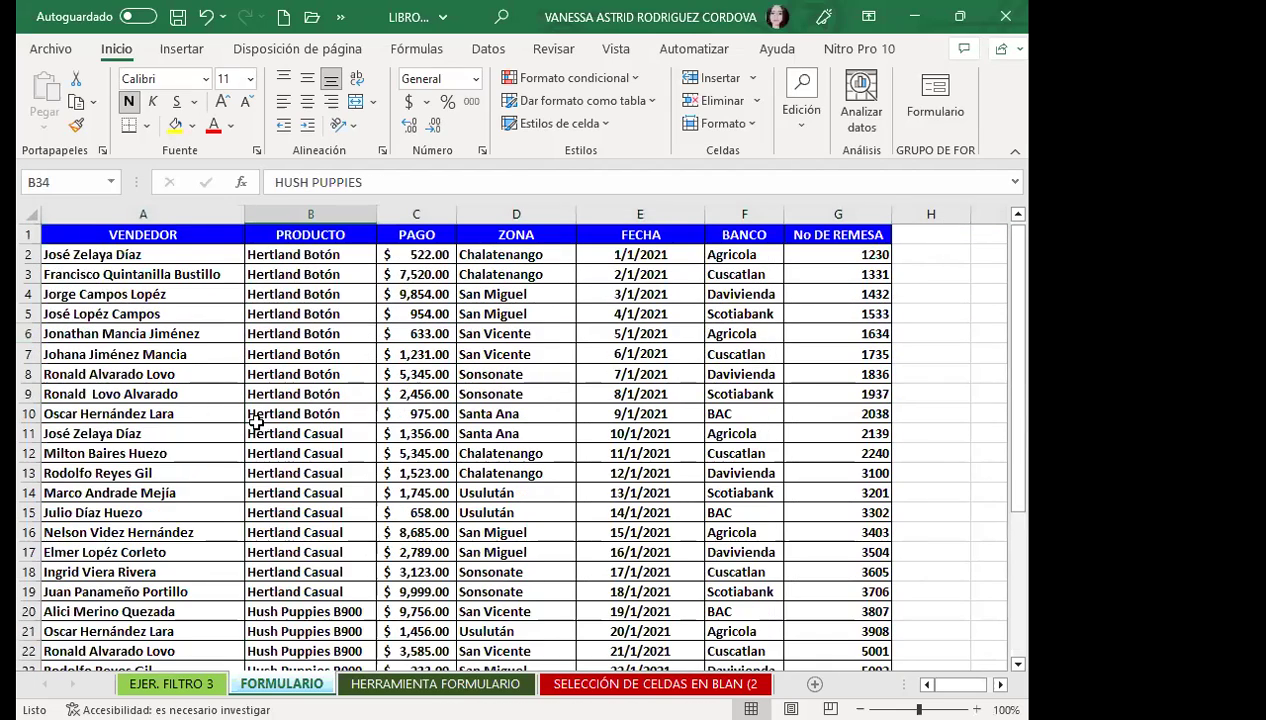
left_click(28, 294)
left_click(714, 80)
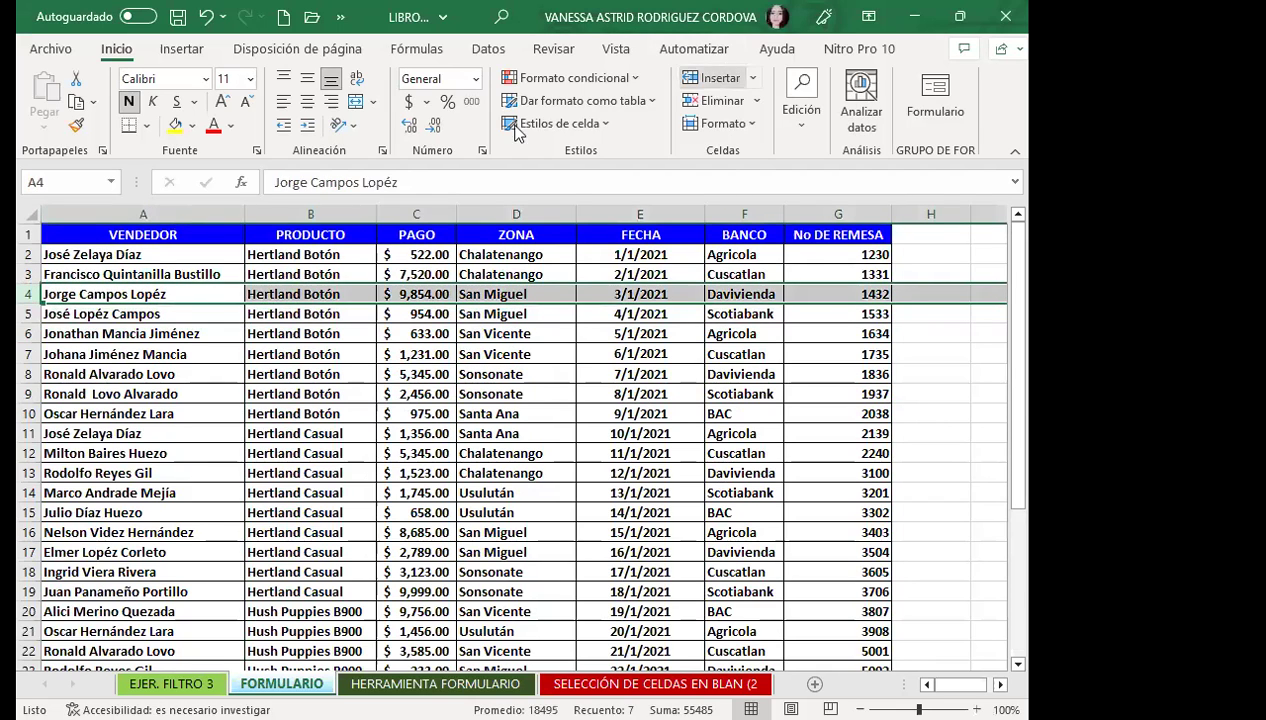
left_click(112, 290)
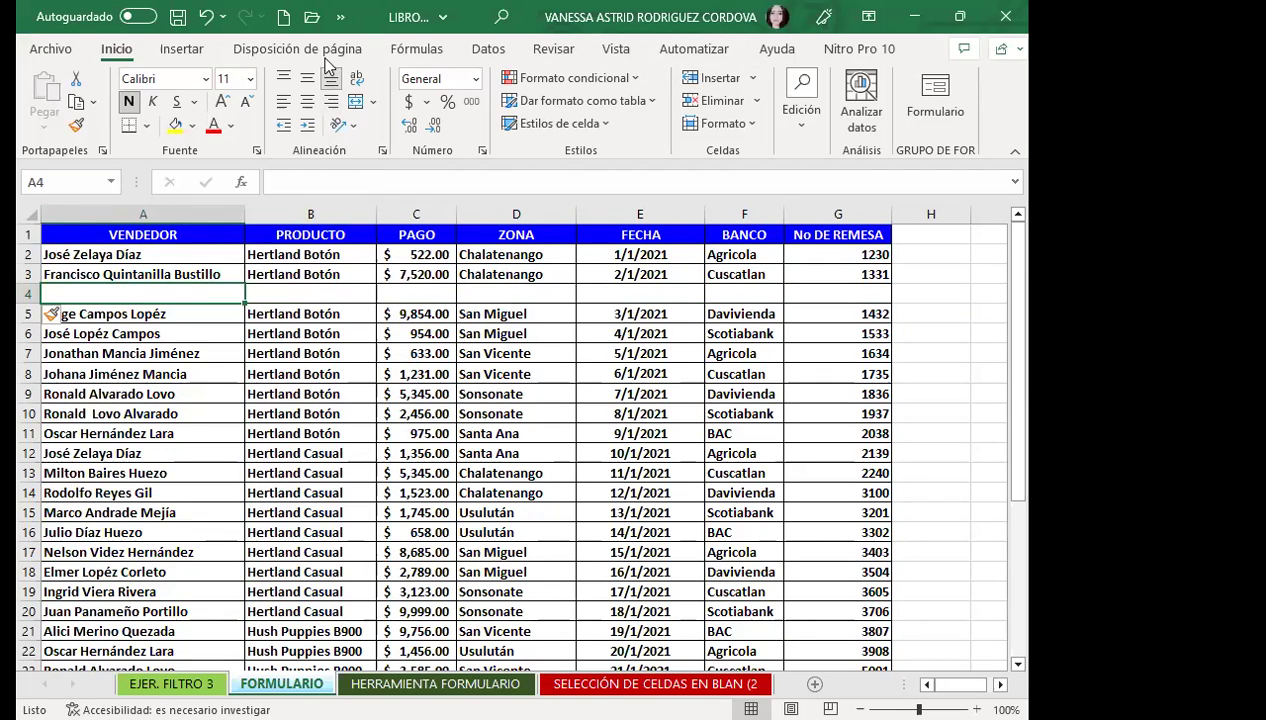
Open the Formulario data form and move to the new blank record 3.
left_click(935, 88)
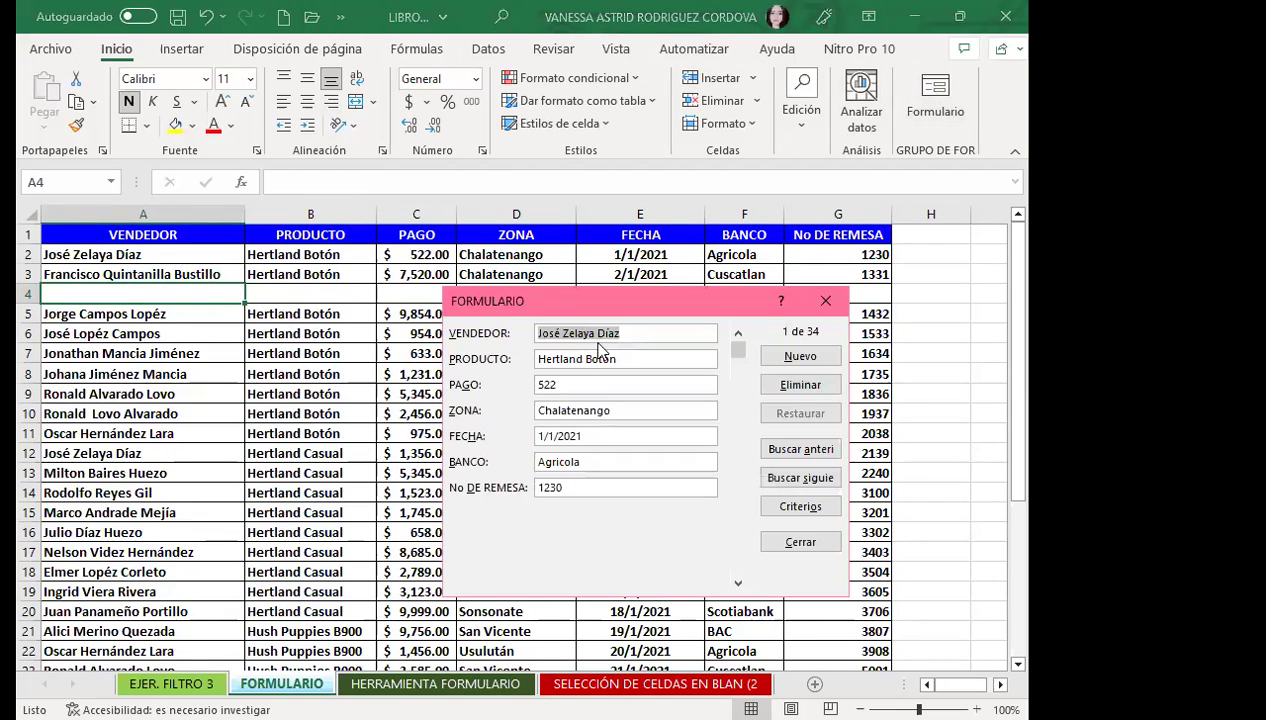
left_click(739, 584)
left_click(739, 584)
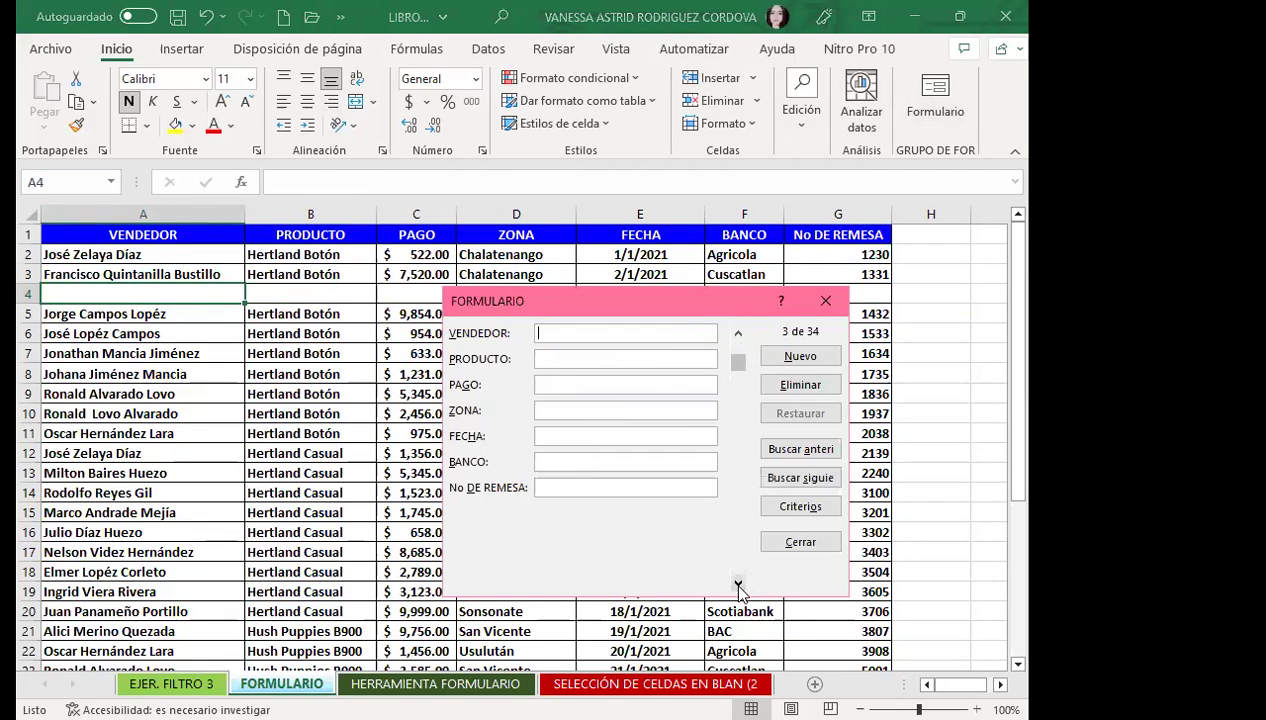
left_click(738, 334)
left_click(738, 334)
left_click(737, 585)
left_click(739, 585)
Enter the new seller's name in record 3, save it into row 4, and close the form.
type("Karl")
key("BackSpace")
key("BackSpace")
key("BackSpace")
type("ARLA MA")
key("BackSpace")
key("BackSpace")
type("SALAZAR")
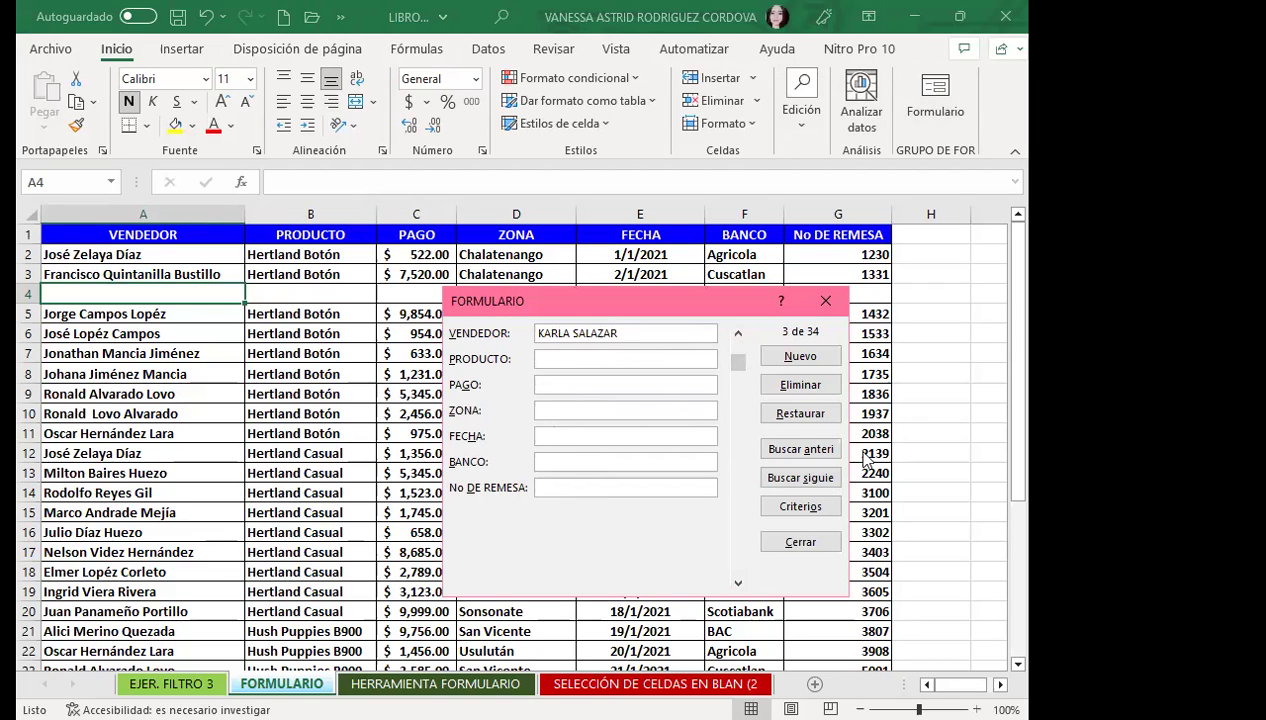
key("Return")
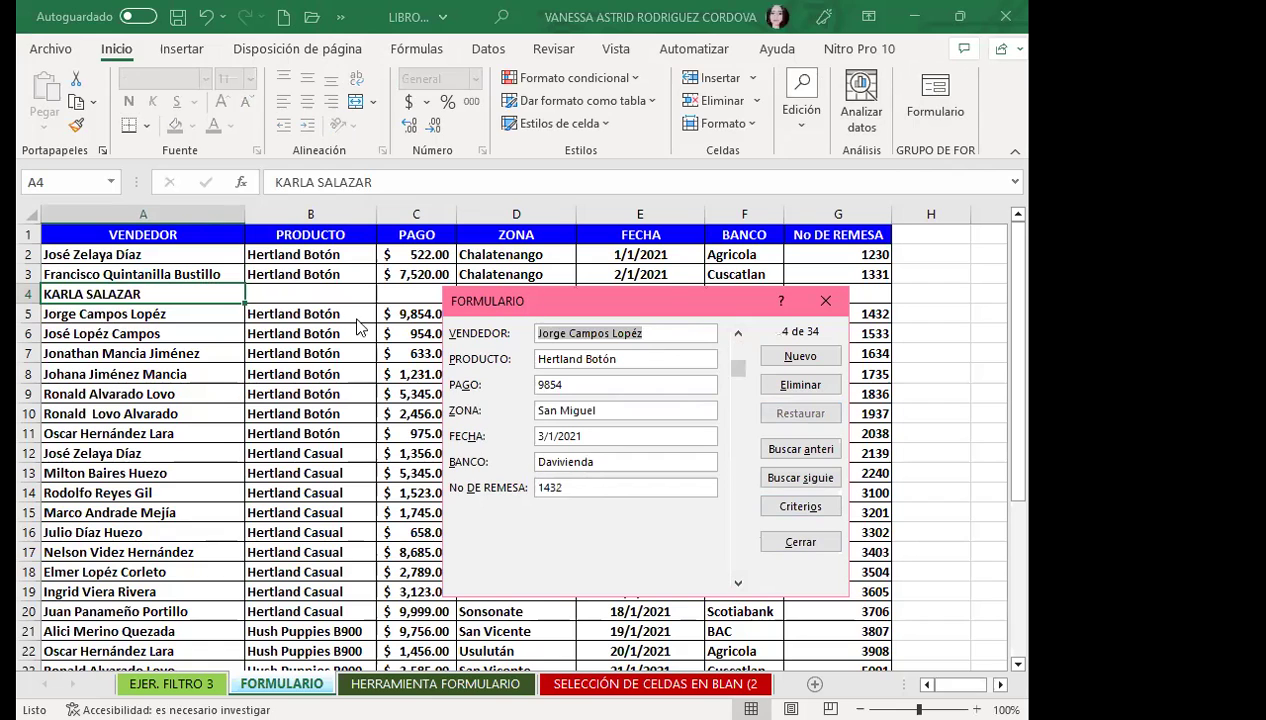
left_click(826, 302)
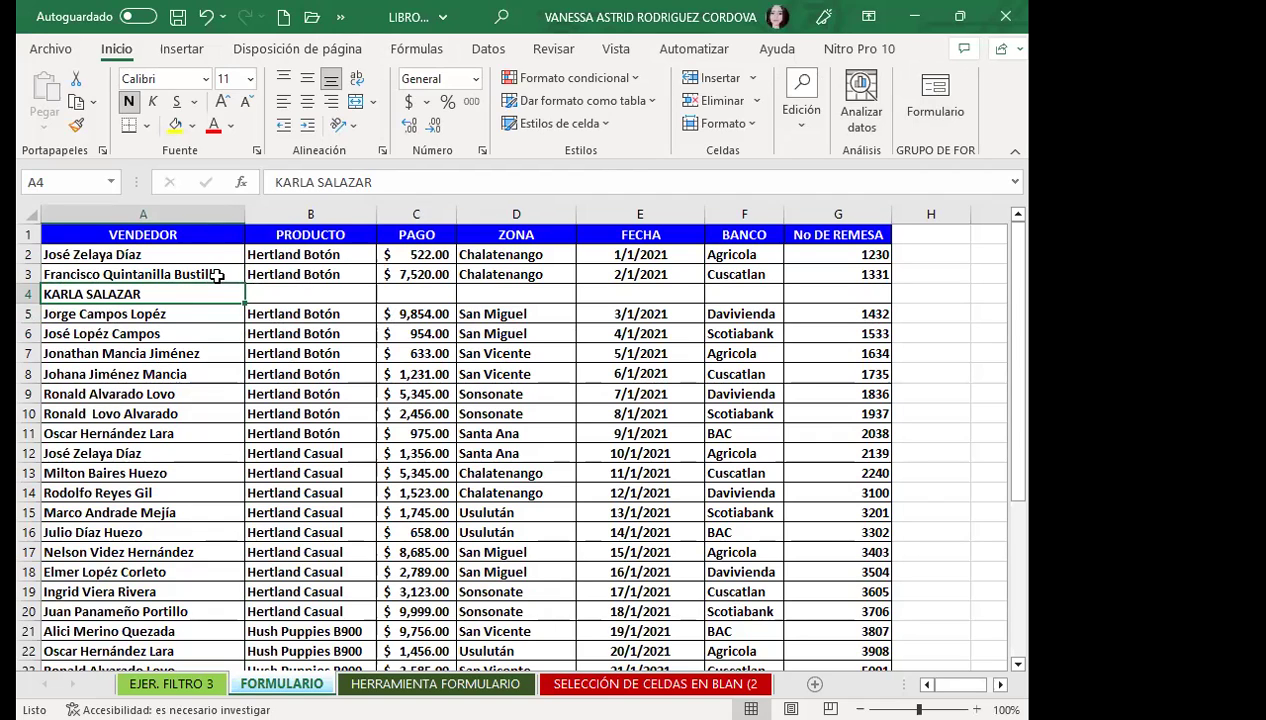
Switch to the HERRAMIENTA FORMULARIO sheet.
left_click(333, 296)
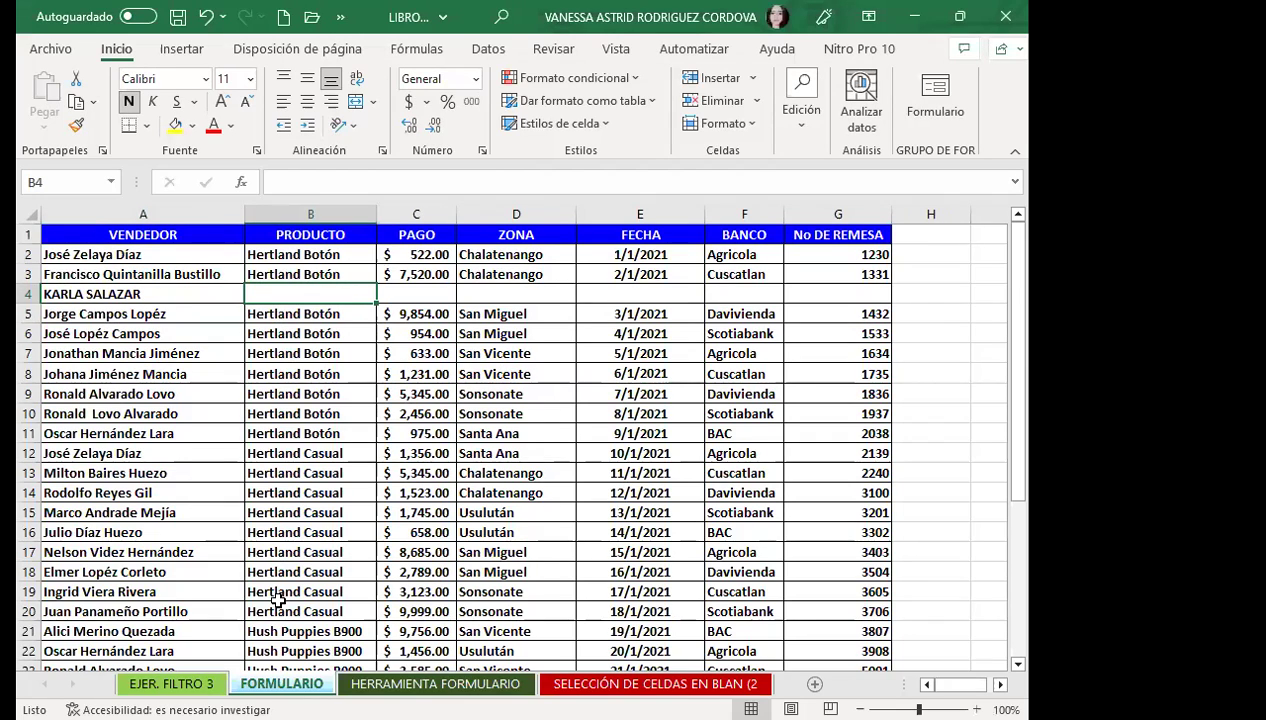
left_click(413, 688)
left_click(244, 425)
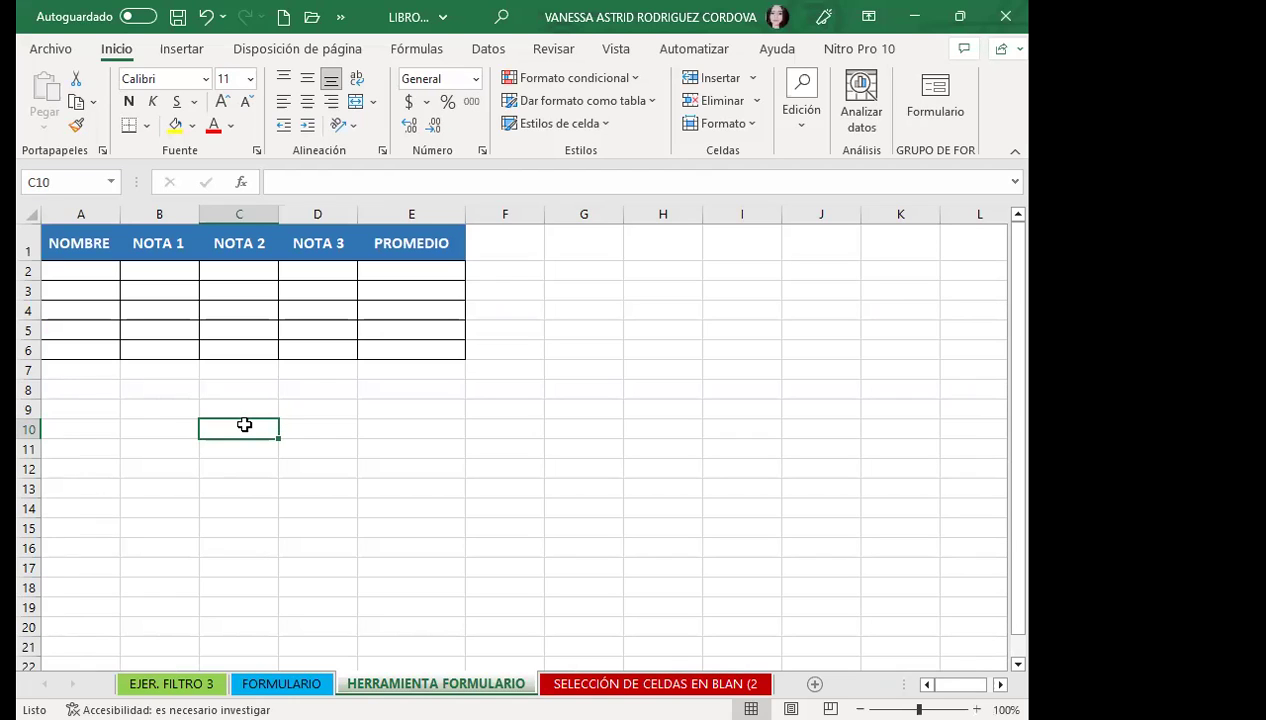
Look over the Tabla option on the Insertar tab and close it without inserting a table.
left_click(179, 49)
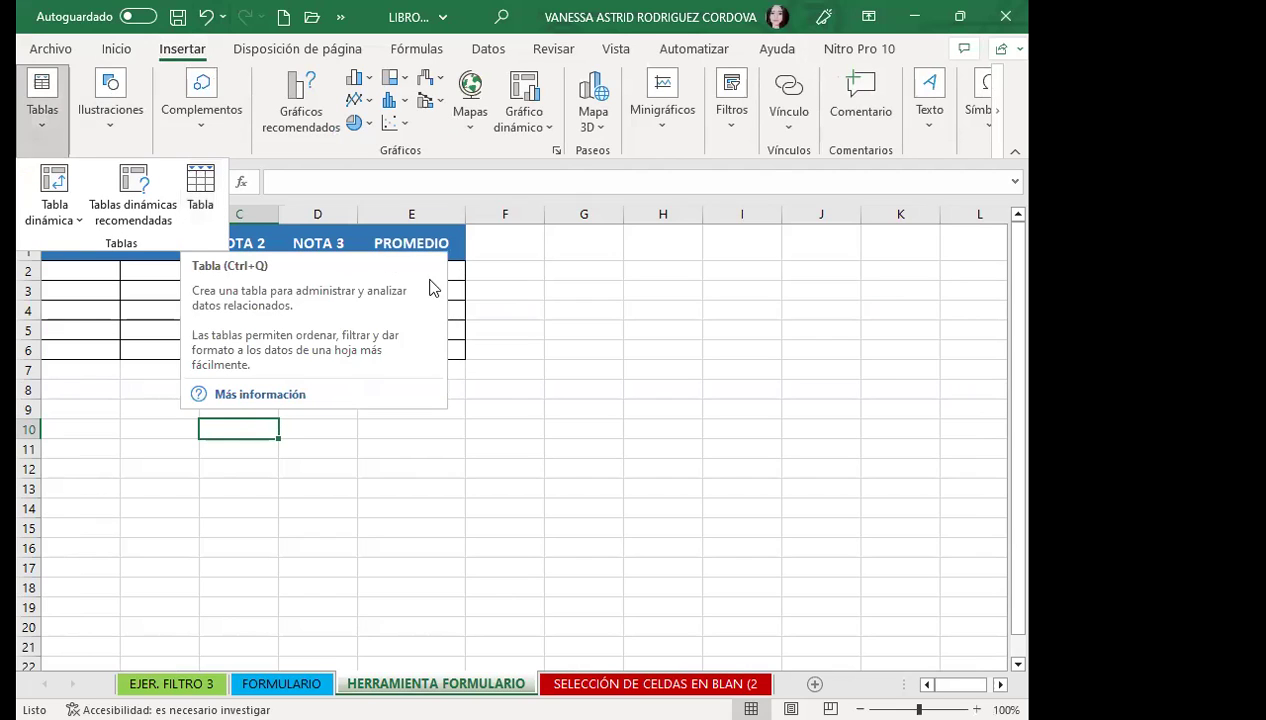
left_click(438, 310)
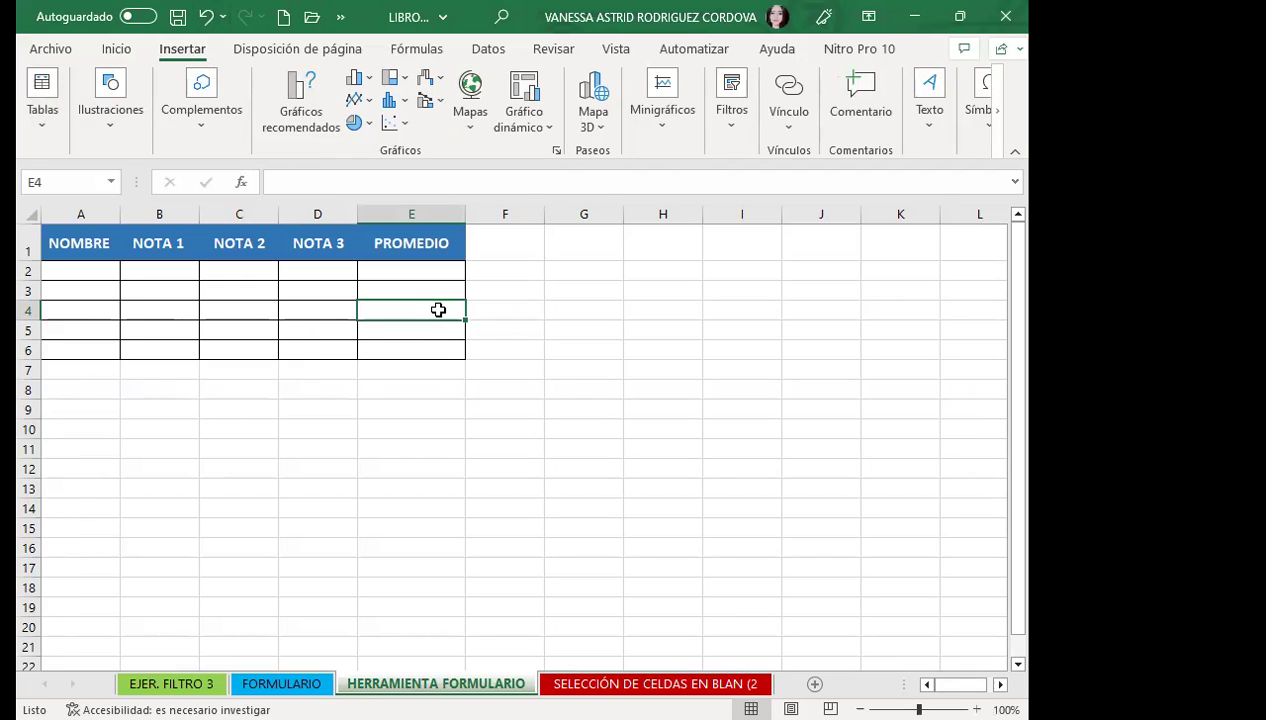
Back on Inicio, select cells in the grades table, ending on A5, and run Formulario.
left_click(120, 49)
left_click(391, 299)
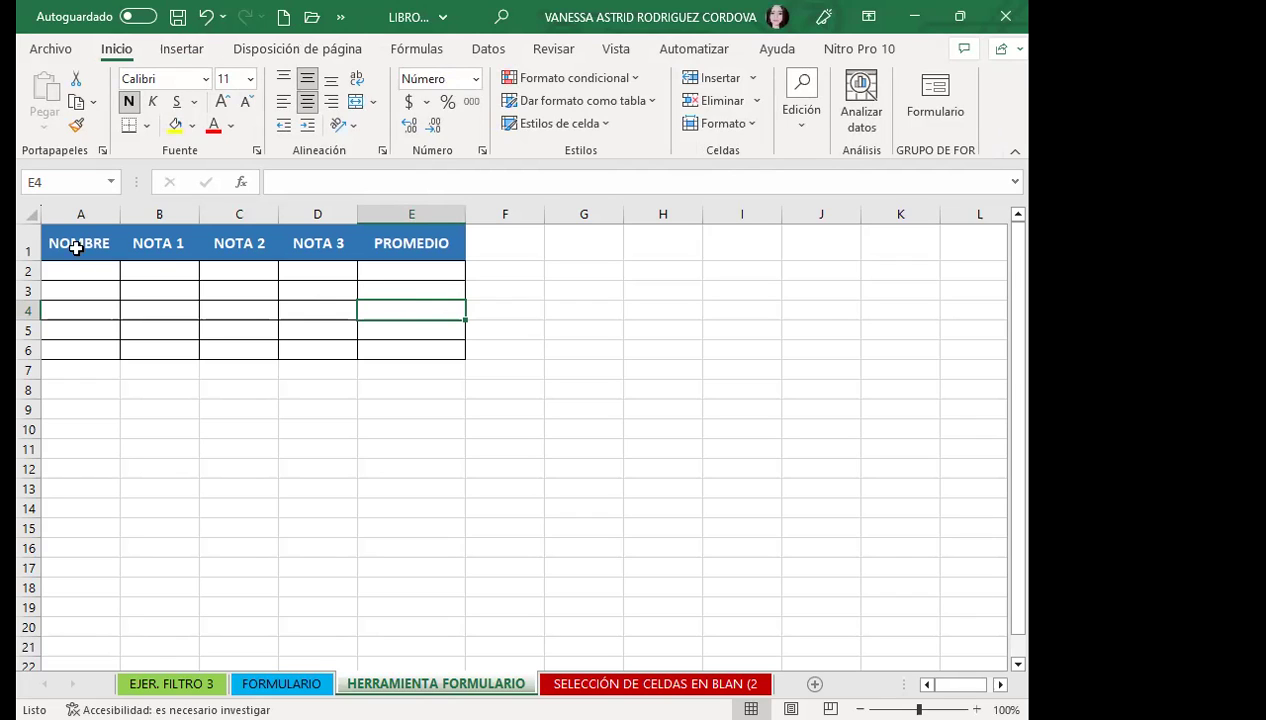
left_click_drag(73, 243, 379, 379)
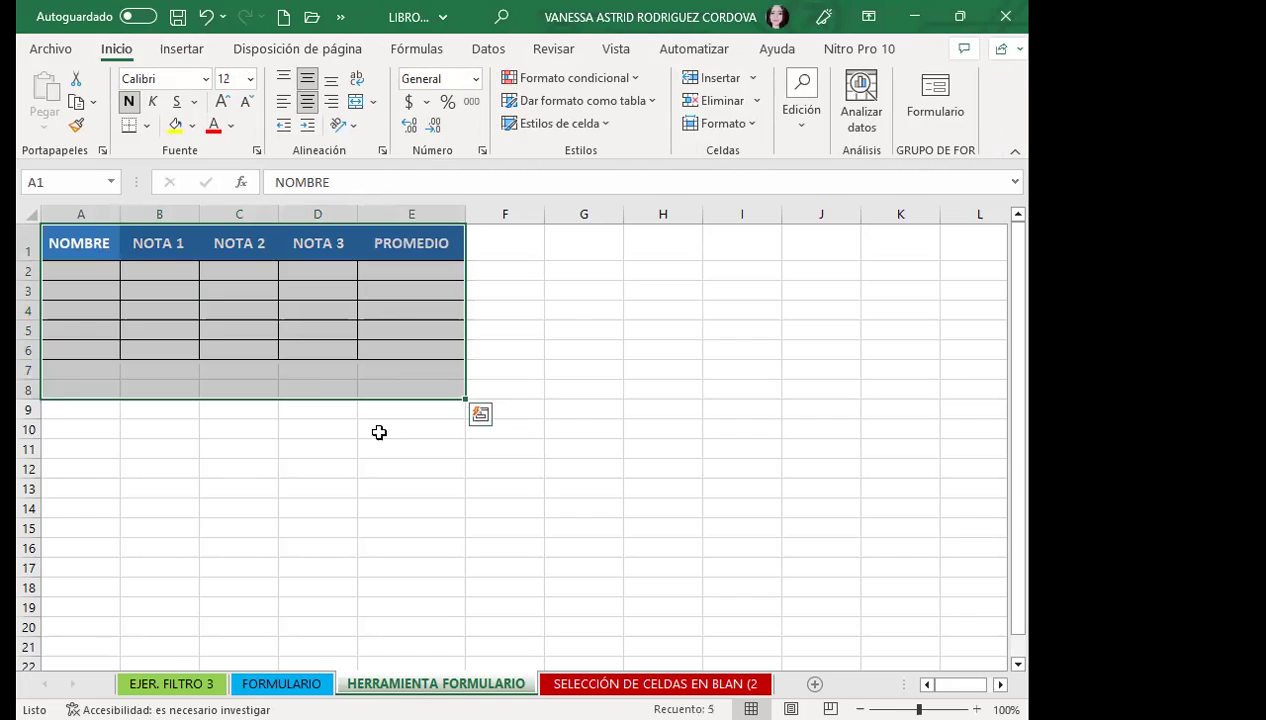
left_click(282, 320)
left_click_drag(282, 320, 284, 317)
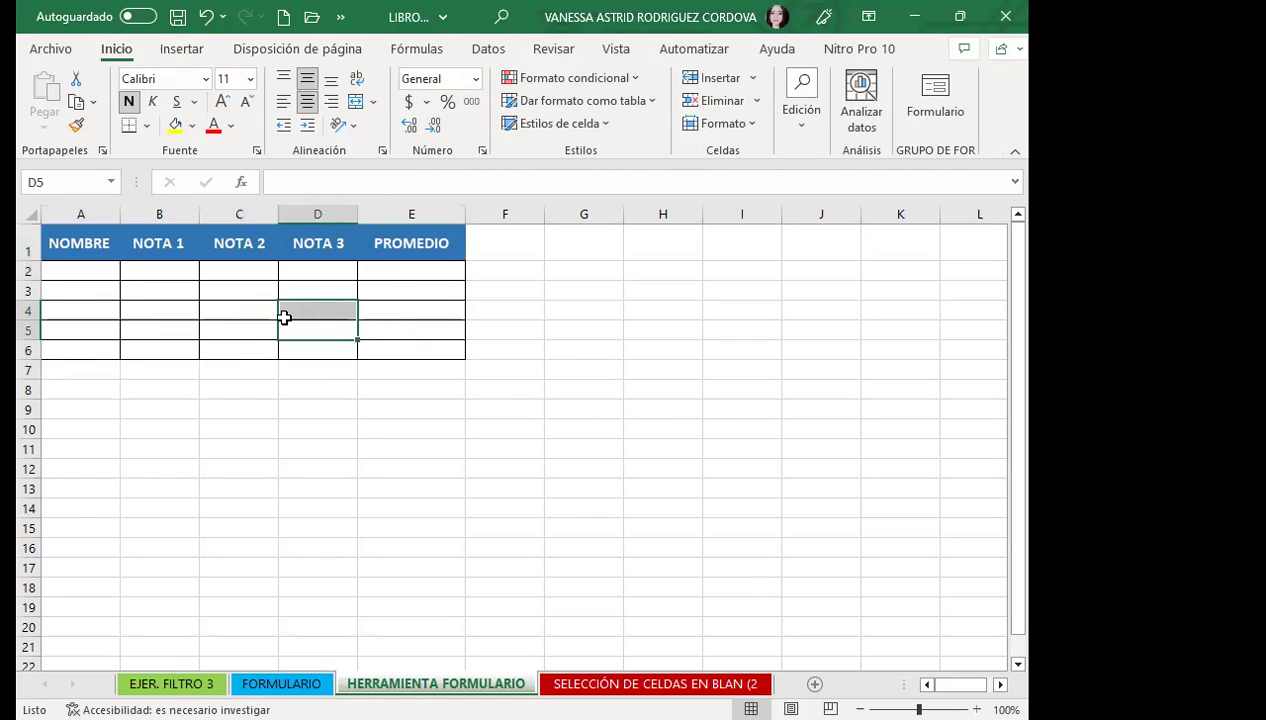
left_click(284, 312)
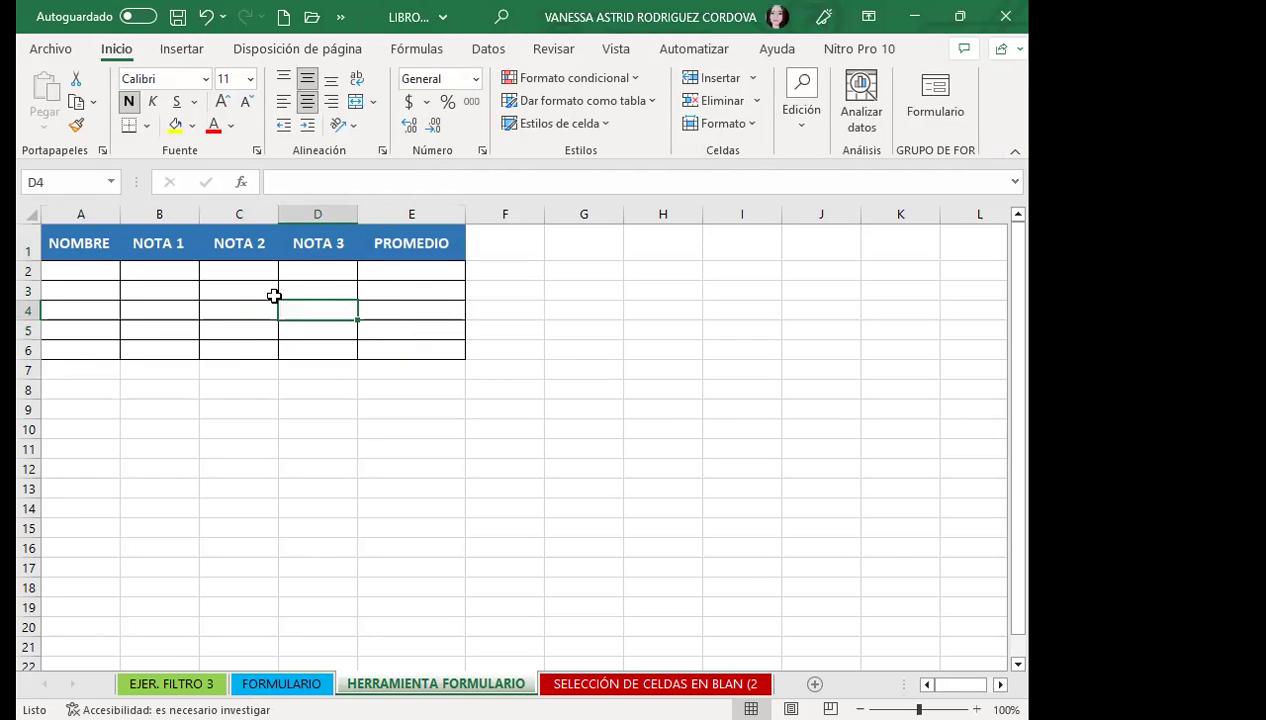
left_click(291, 268)
left_click(308, 293)
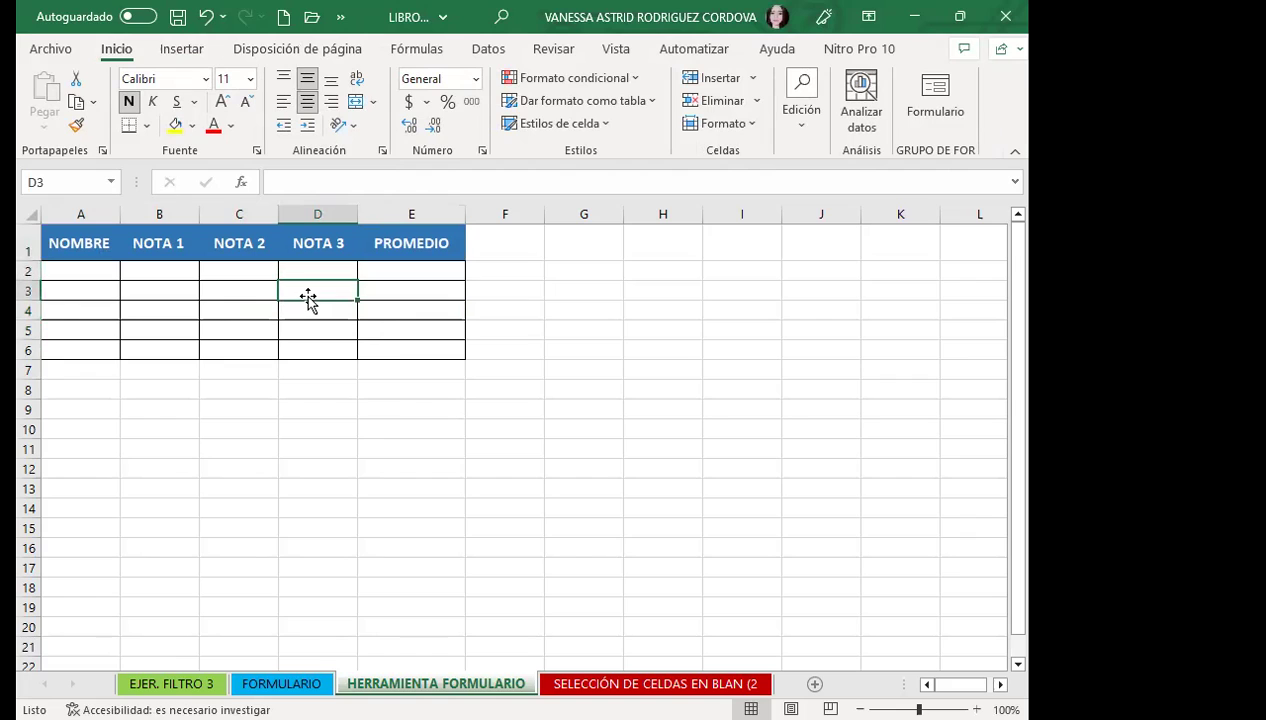
left_click(308, 333)
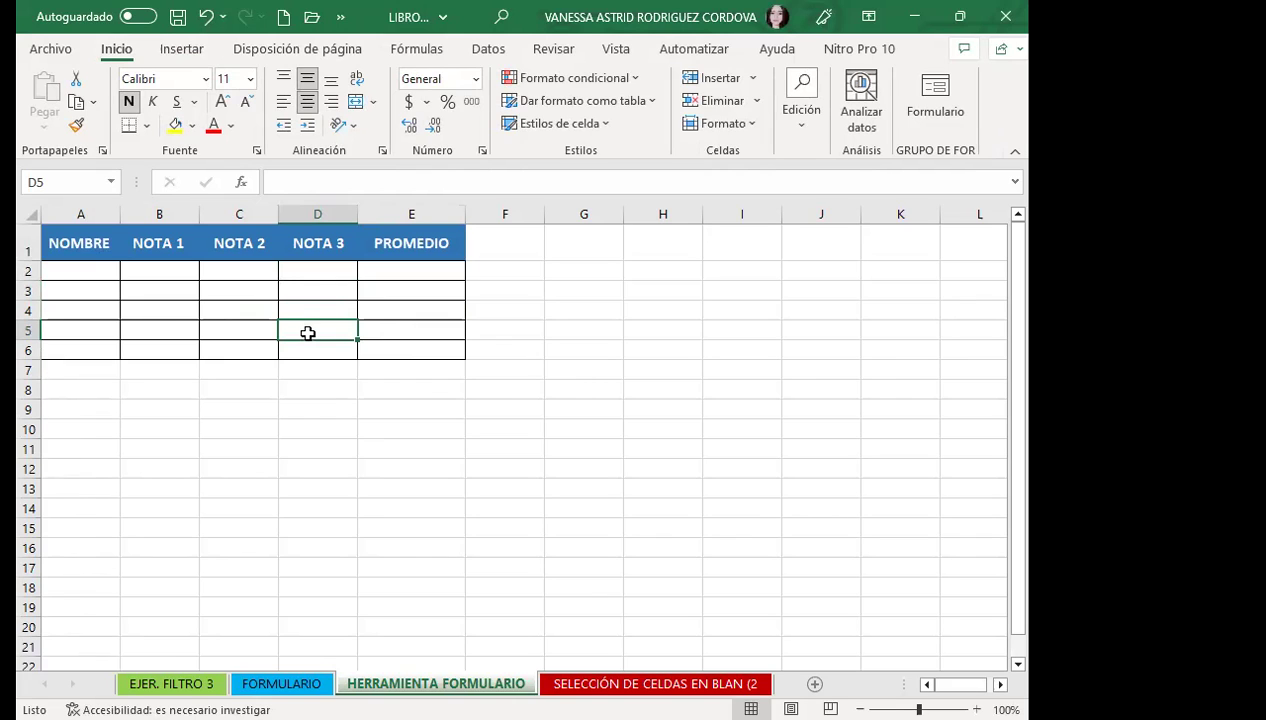
left_click(62, 325)
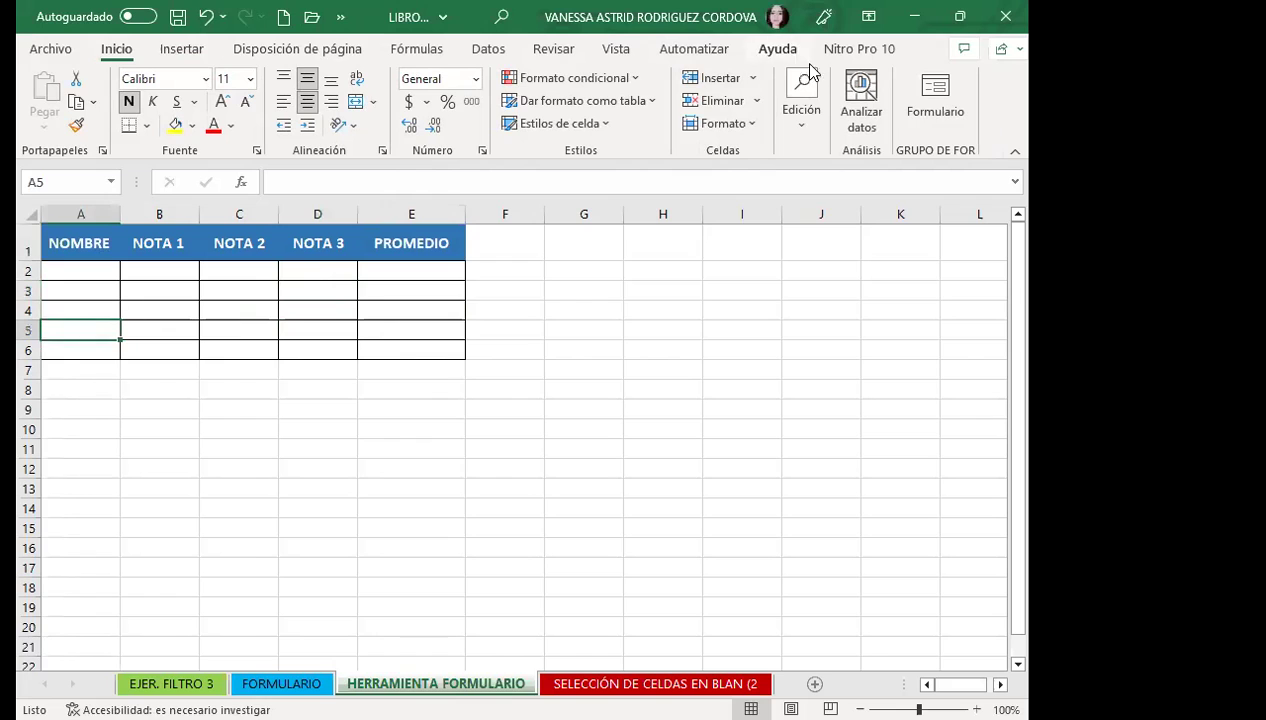
left_click(938, 85)
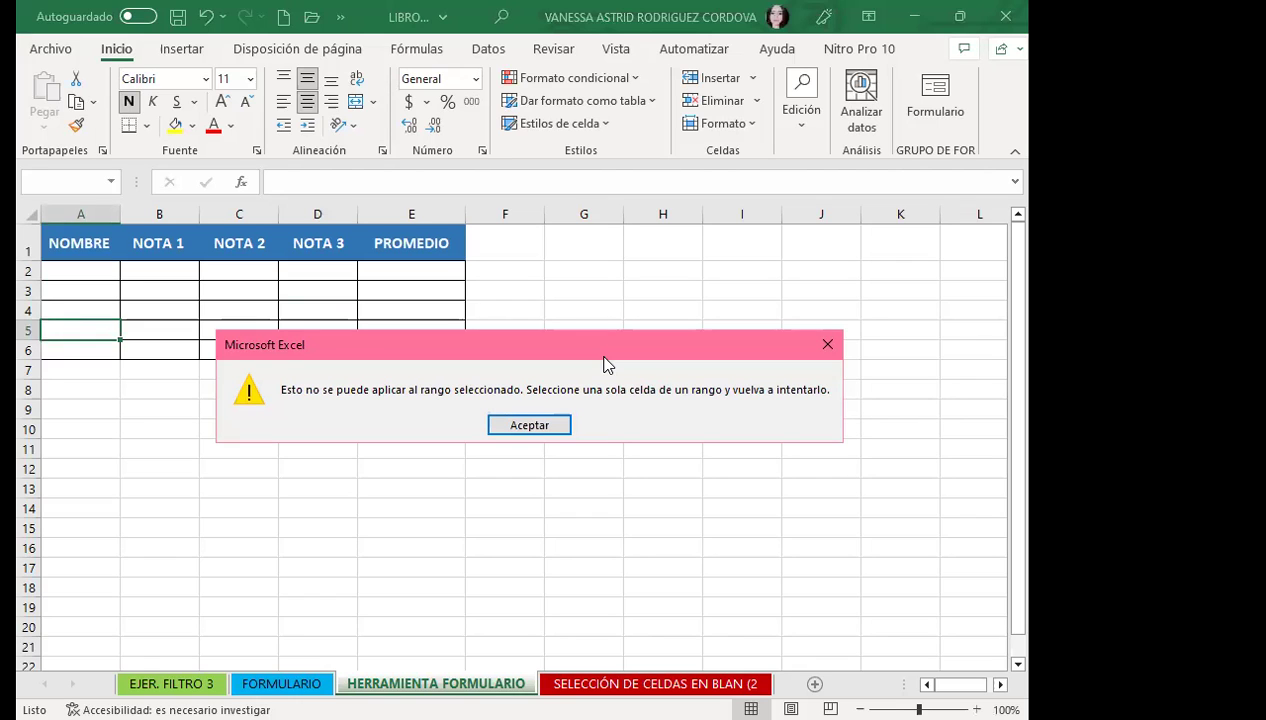
Close the range warning, select the NOMBRE–PROMEDIO headers, then select cell A2.
left_click(829, 345)
left_click(416, 366)
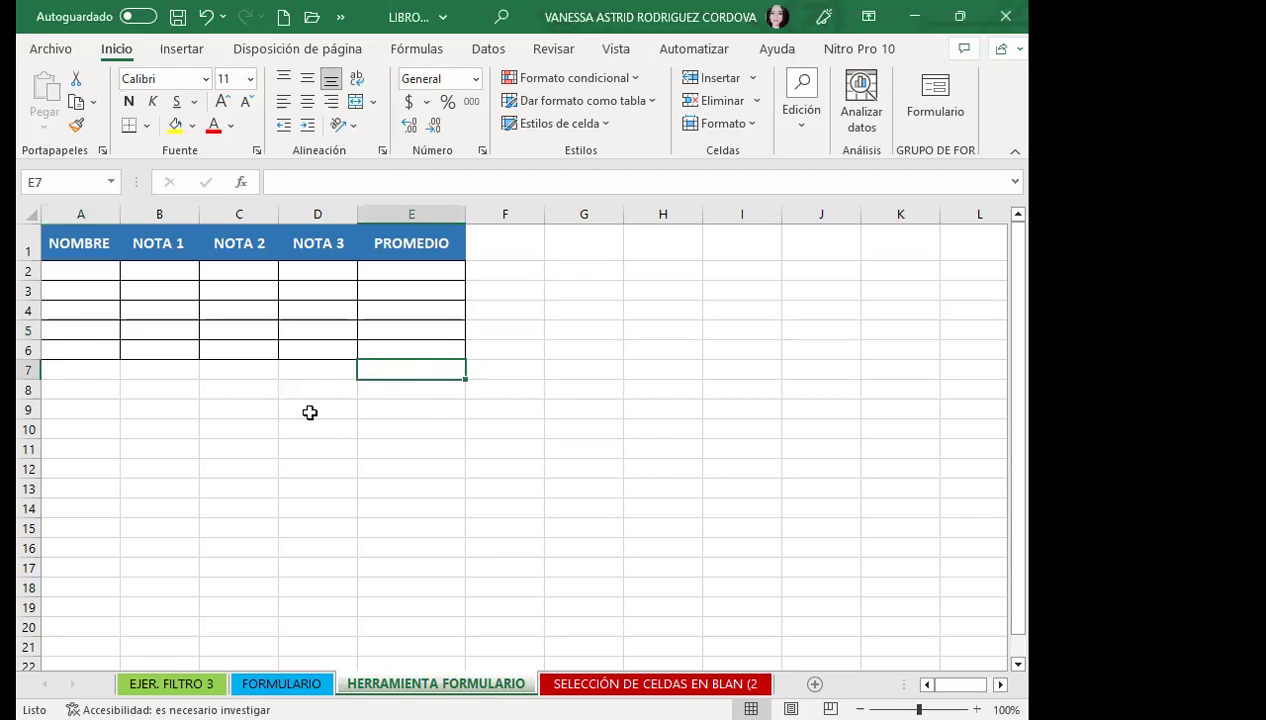
left_click_drag(51, 240, 511, 246)
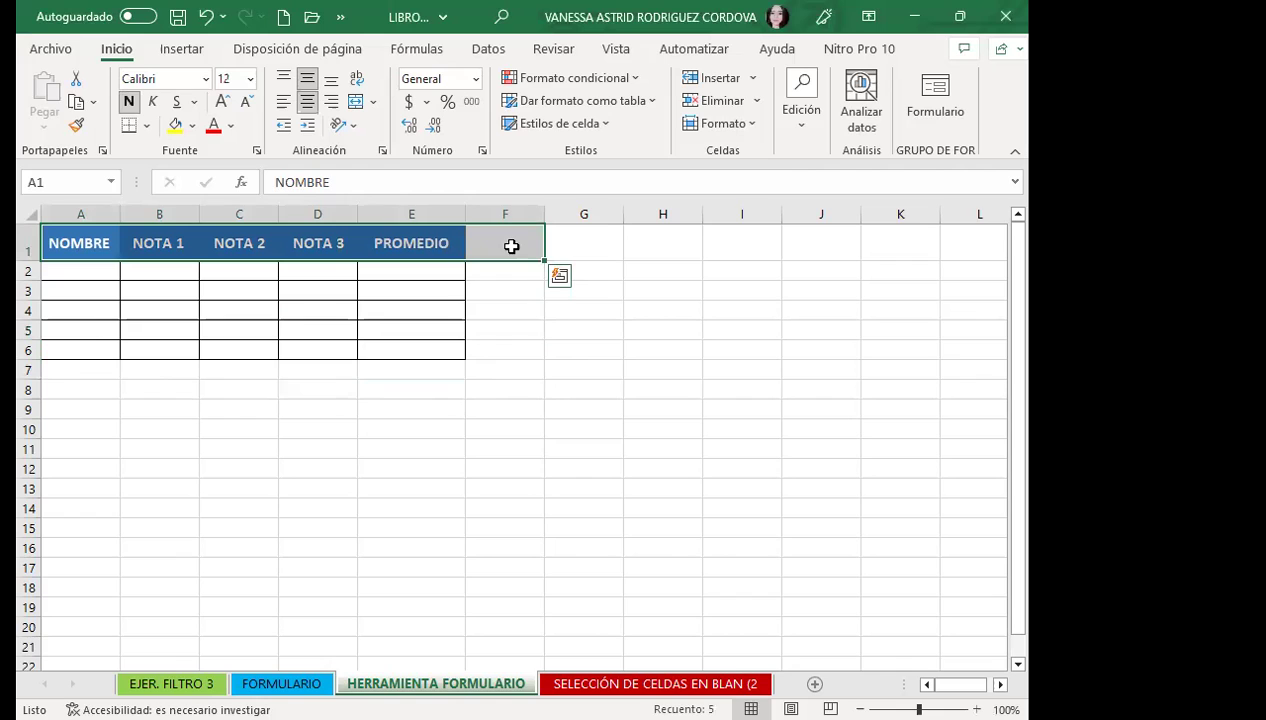
left_click(75, 246)
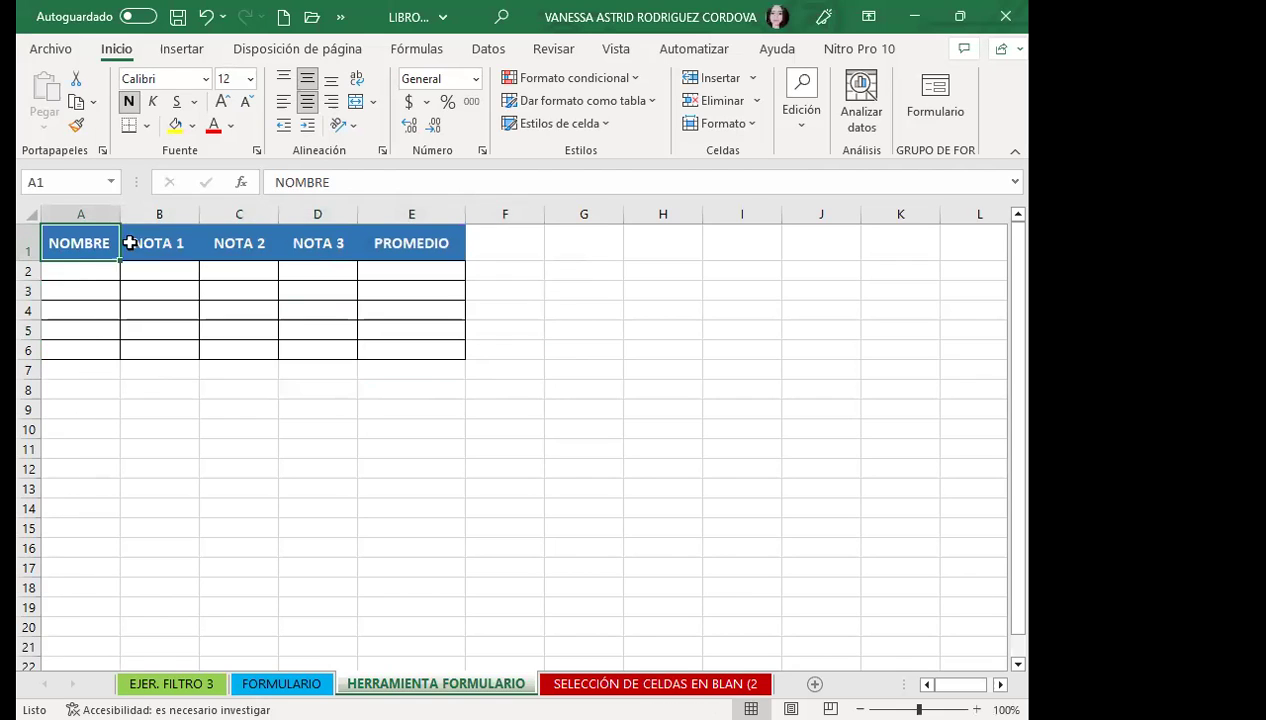
left_click_drag(129, 243, 413, 231)
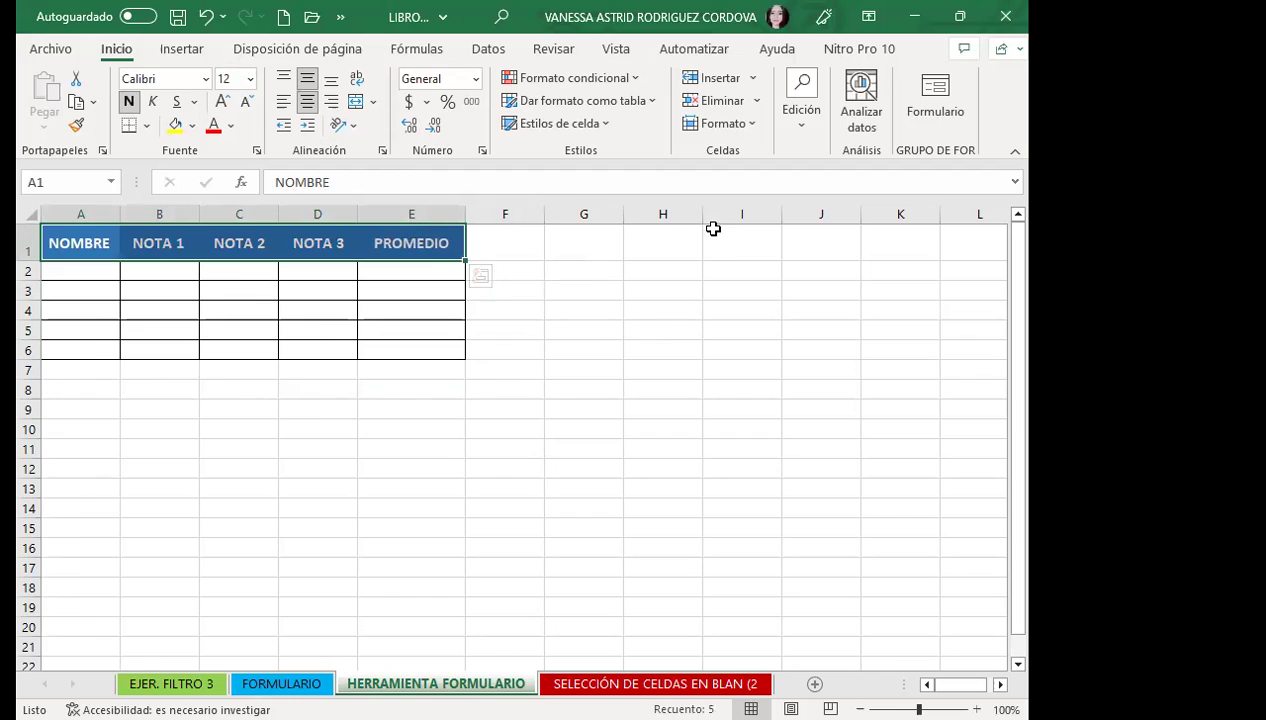
left_click(525, 270)
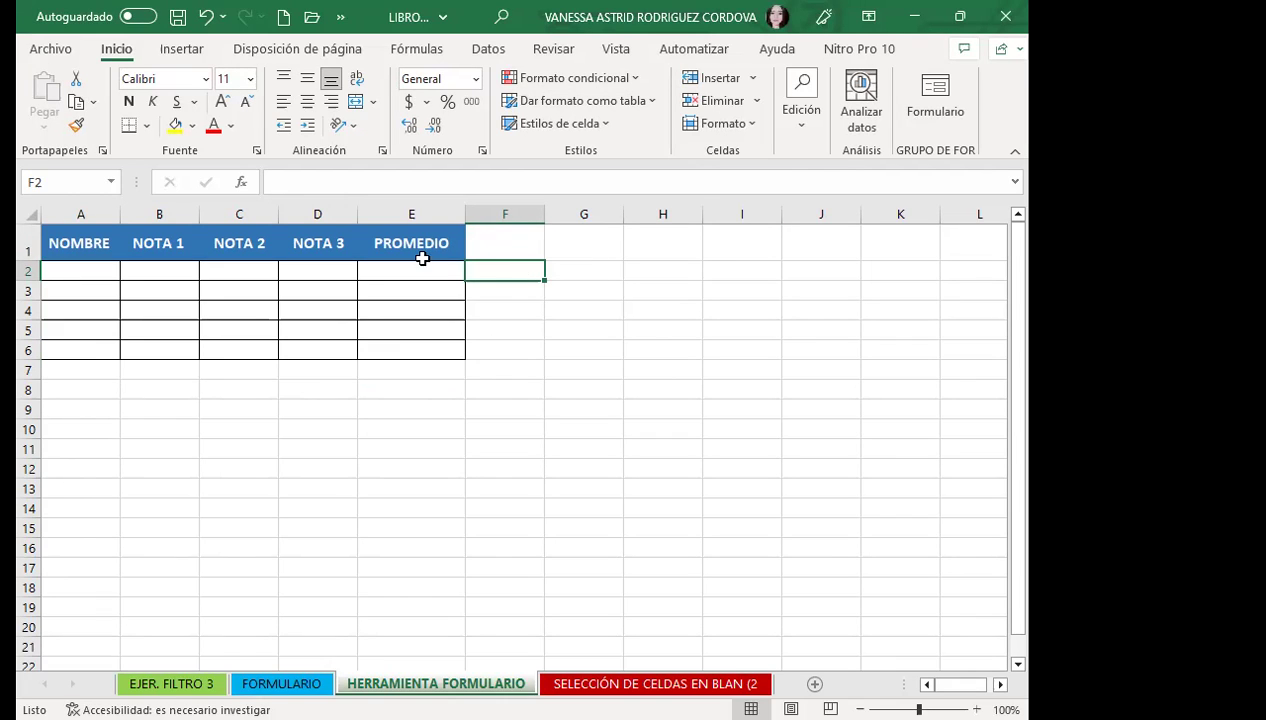
left_click(88, 281)
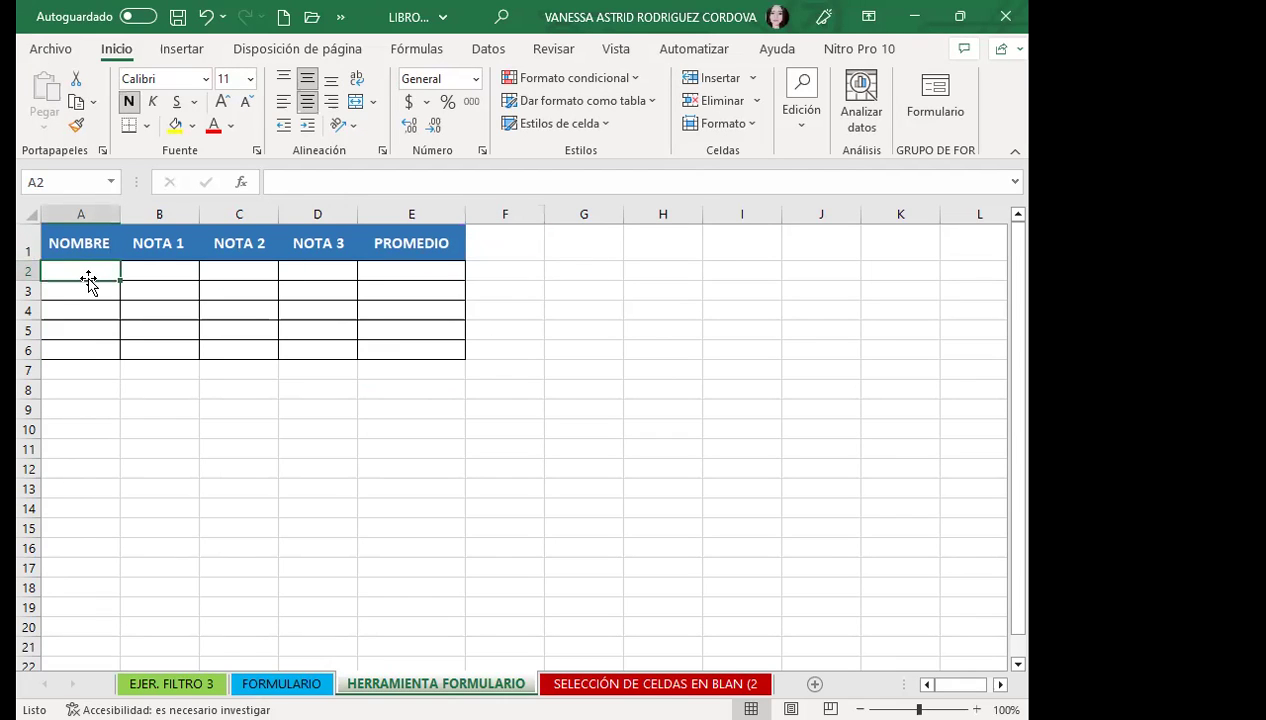
With A2 selected, run Formulario from the Quick Access overflow menu on the grades table.
left_click(383, 52)
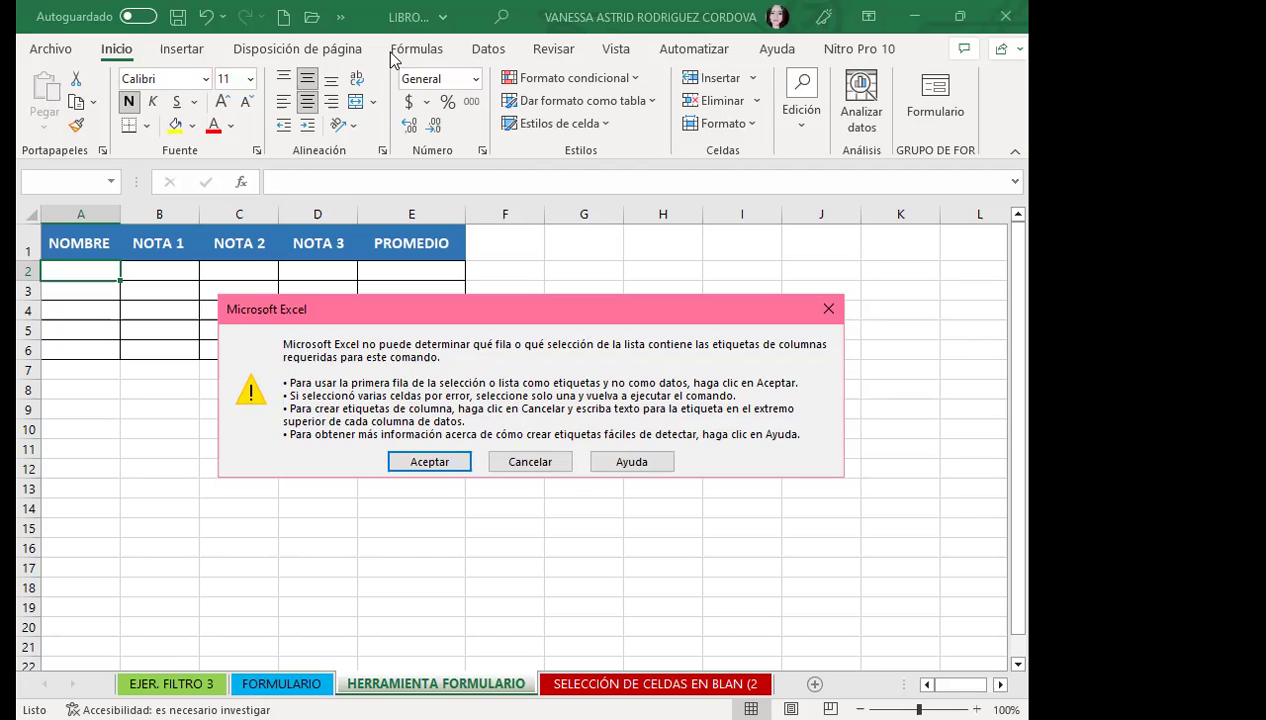
Accept the first row as column labels and clear stray text from the PROMEDIO field.
left_click(430, 462)
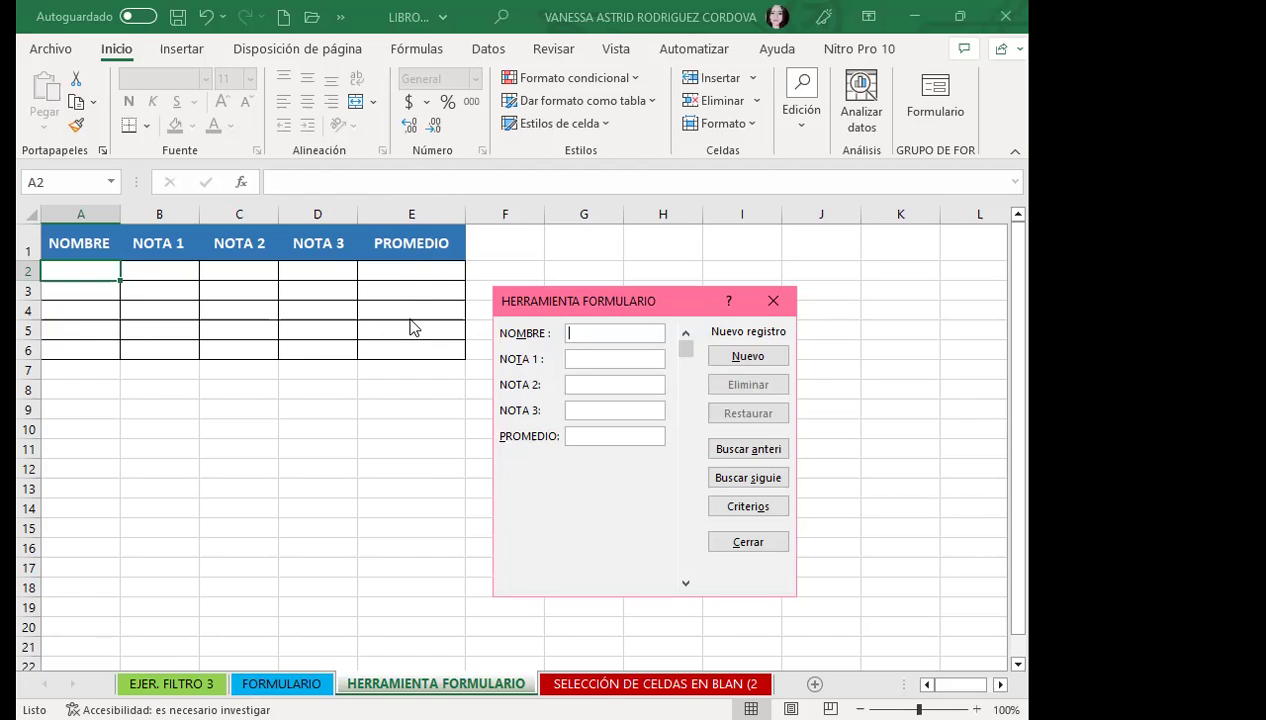
left_click(578, 436)
type("GFDGDF")
key("BackSpace")
key("BackSpace")
key("BackSpace")
key("BackSpace")
key("BackSpace")
key("BackSpace")
Enter the first student's full name with notes 10, 10 and 10, and add the record.
left_click(596, 334)
type("CARLOS")
left_click(629, 333)
type("MARTINEZ")
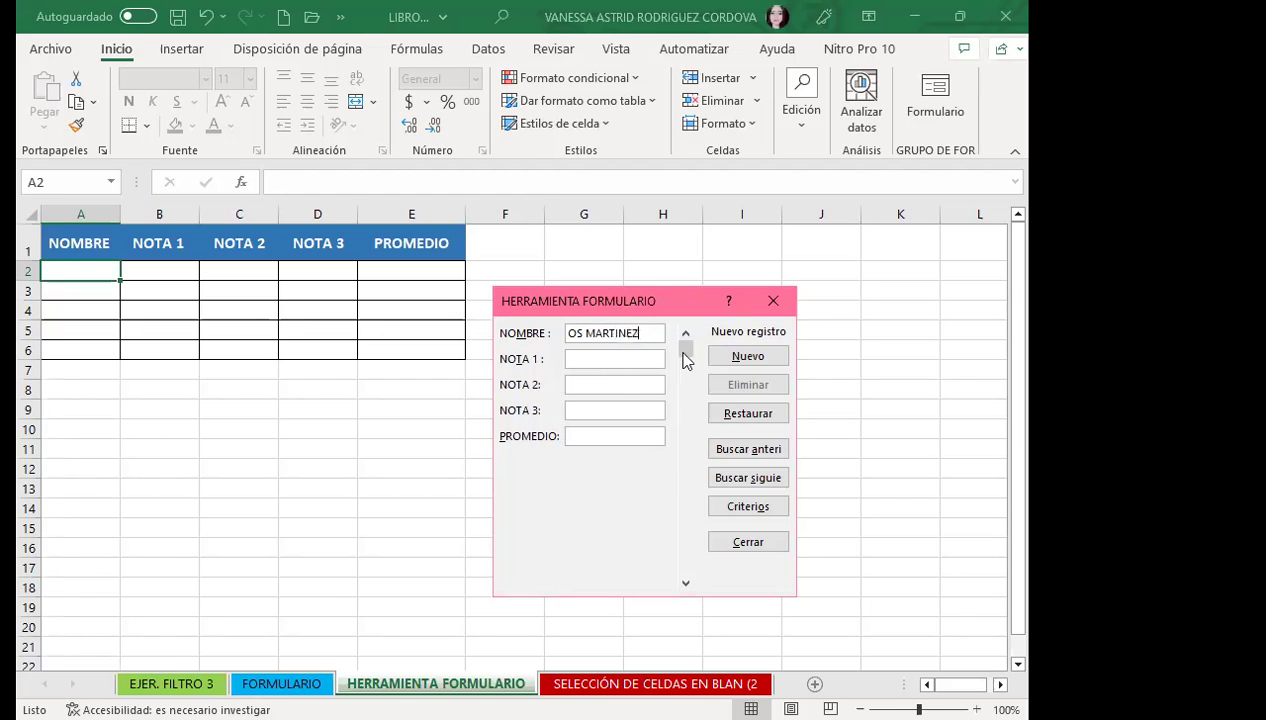
left_click(590, 357)
type("10")
key("Tab")
type("10")
key("Tab")
type("10")
left_click(752, 357)
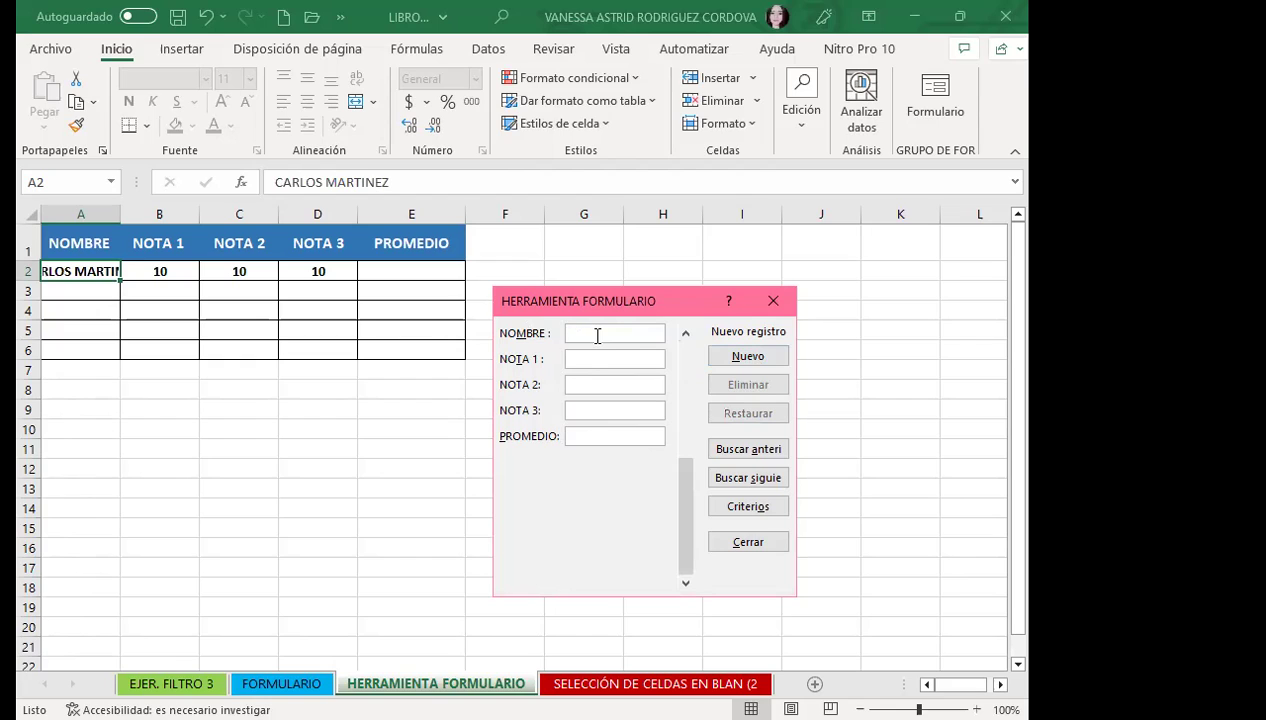
Type the second student's full name, fixing a typo, with notes 8, 7 and 10.
type("MARI ")
type("CÓRDOC")
key("BackSpace")
type("VA")
key("Tab")
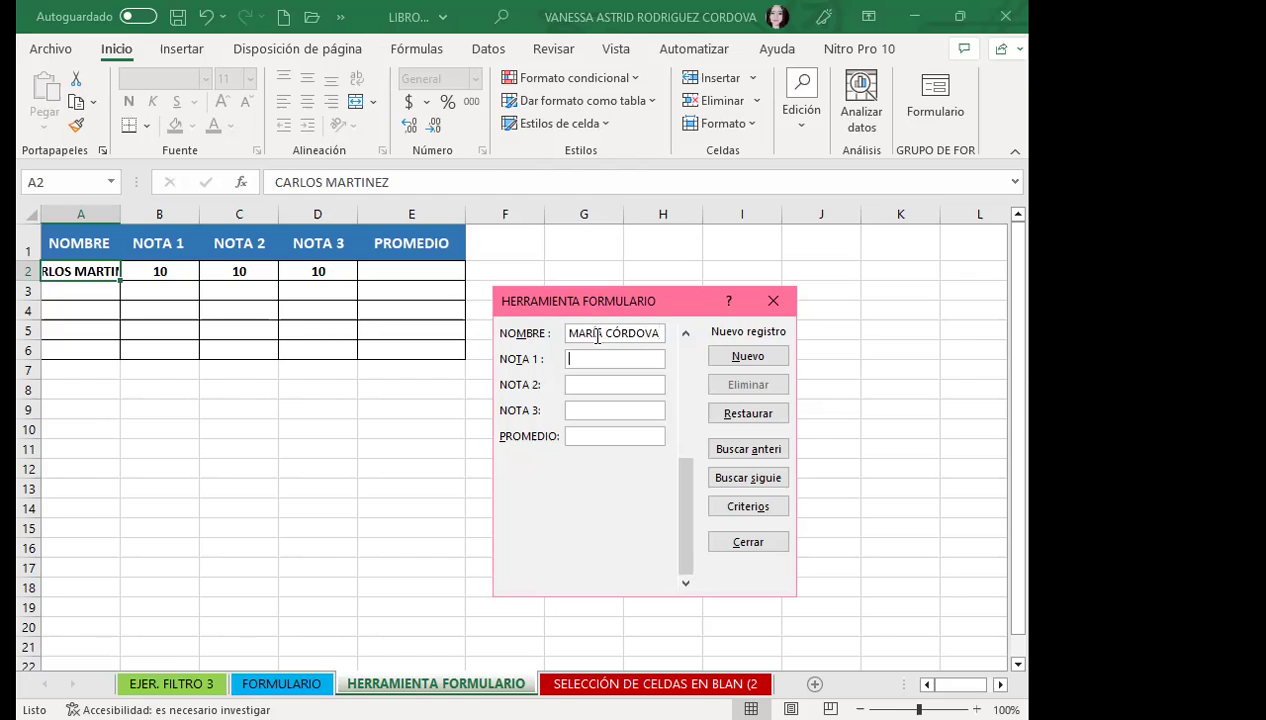
type("8")
key("Tab")
type("7")
key("Tab")
type("10")
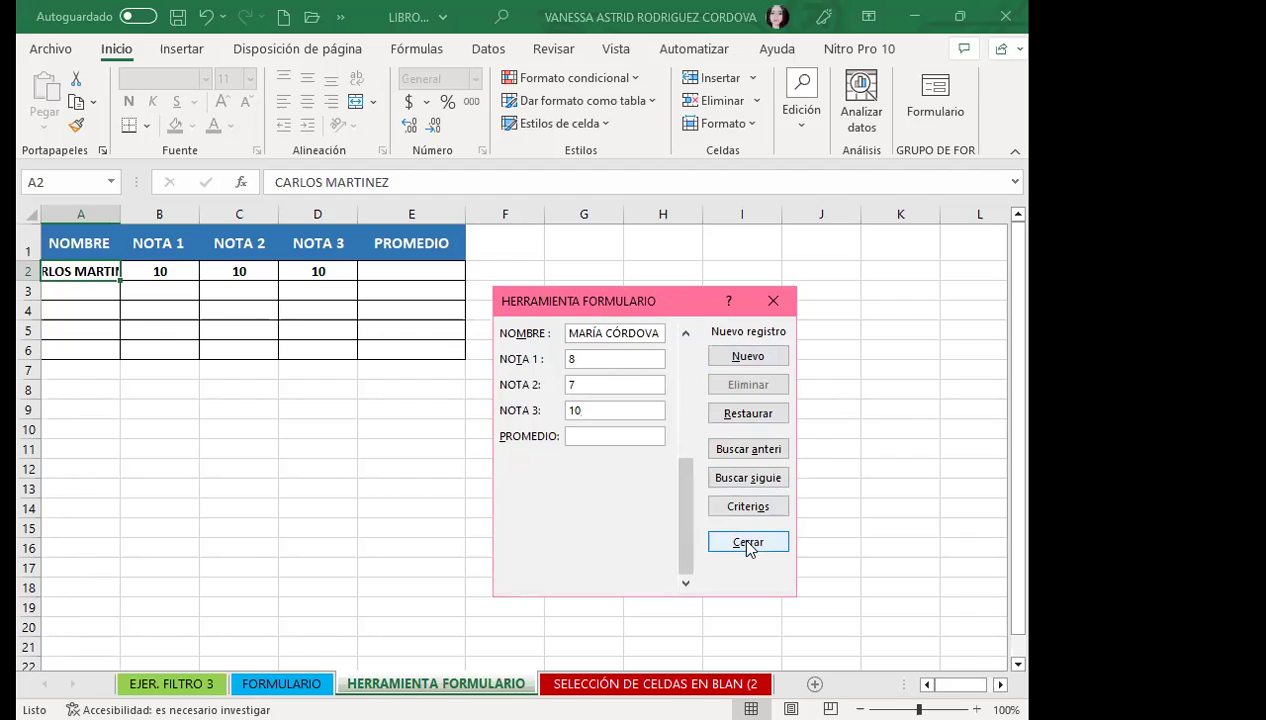
Save the second student's record, close the form, and autofit column A to the names.
left_click(743, 358)
left_click(748, 542)
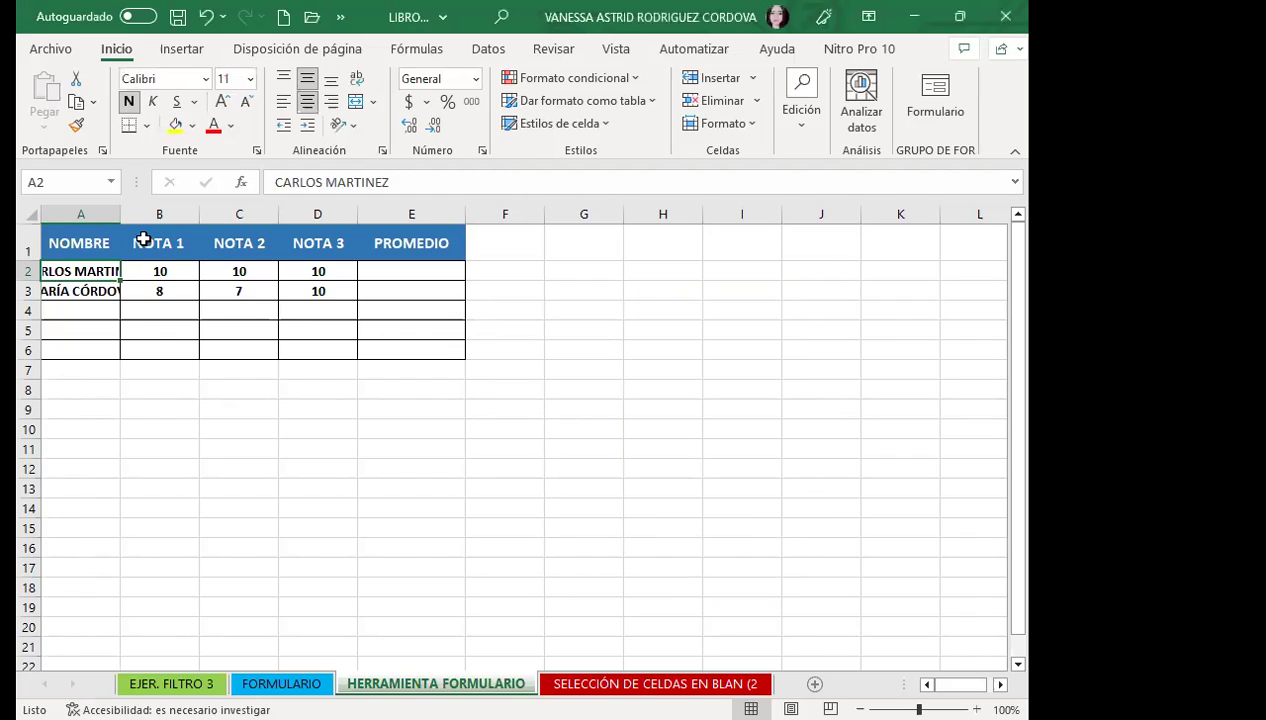
left_click_drag(120, 205, 123, 204)
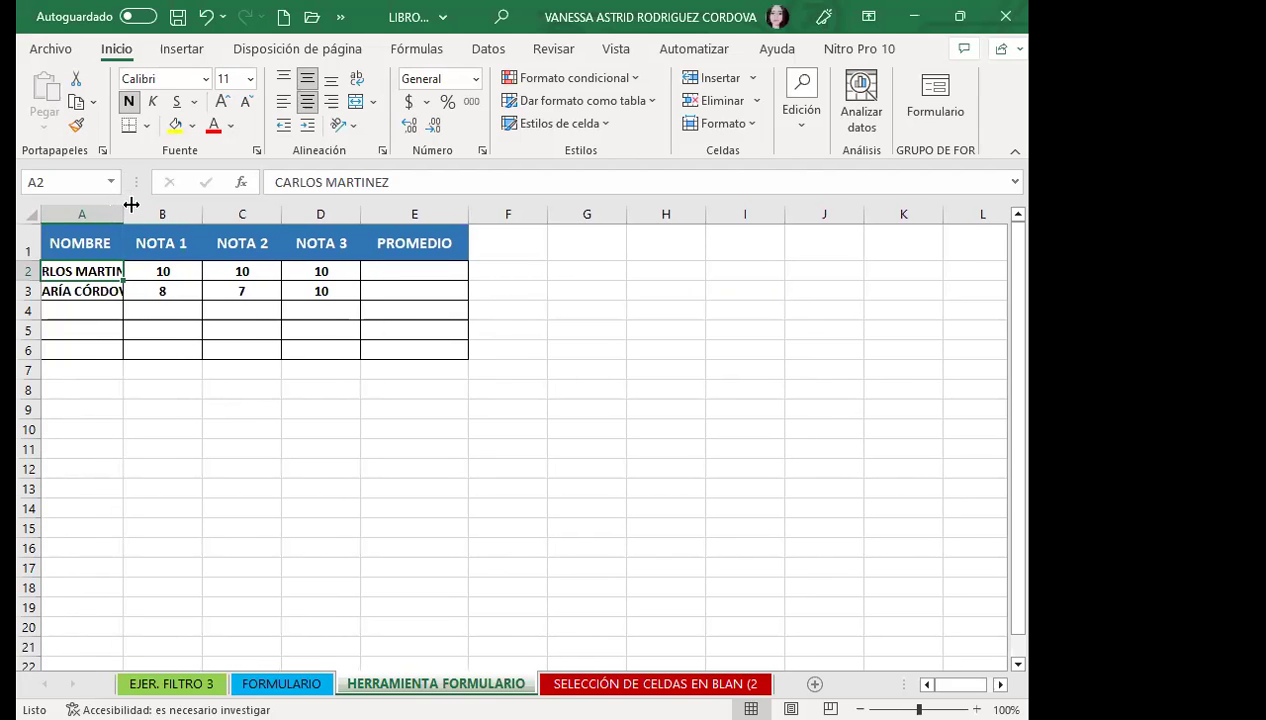
double_click(123, 204)
Enter =PROMEDIO(B2:D2) in E2 and fill it down to E3, giving 10.0 and 8.3.
left_click(494, 274)
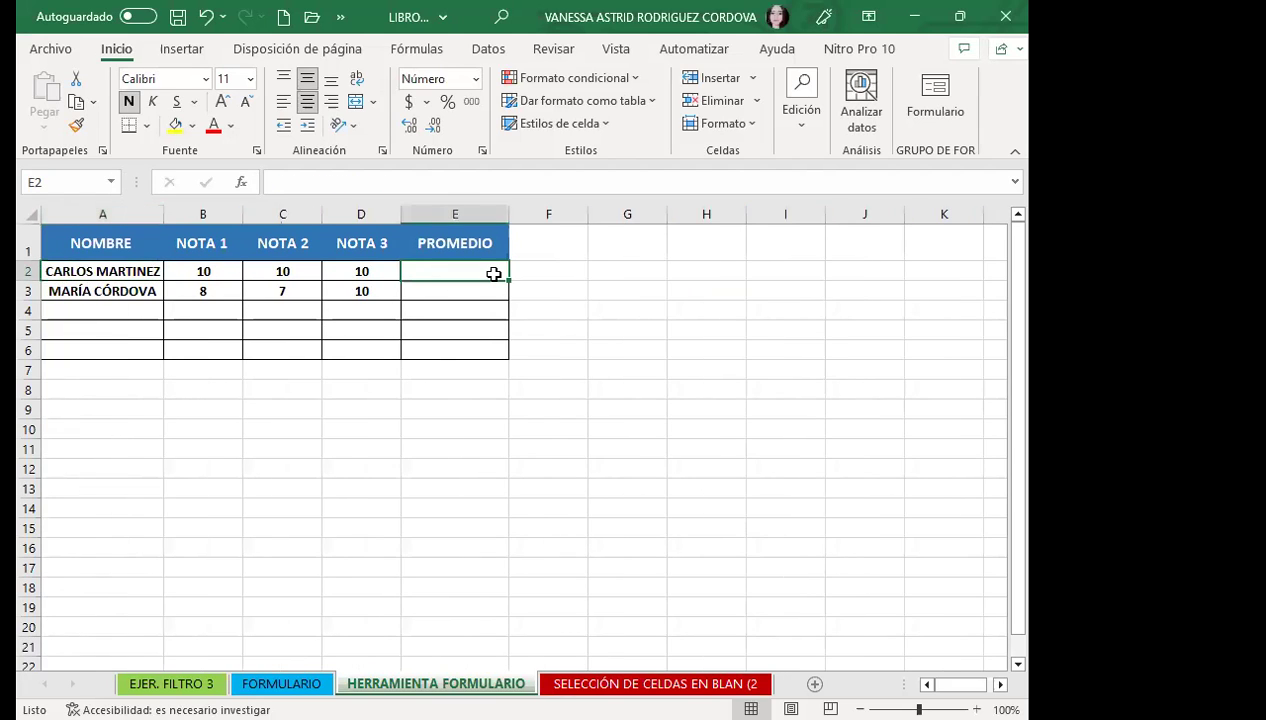
type("=P")
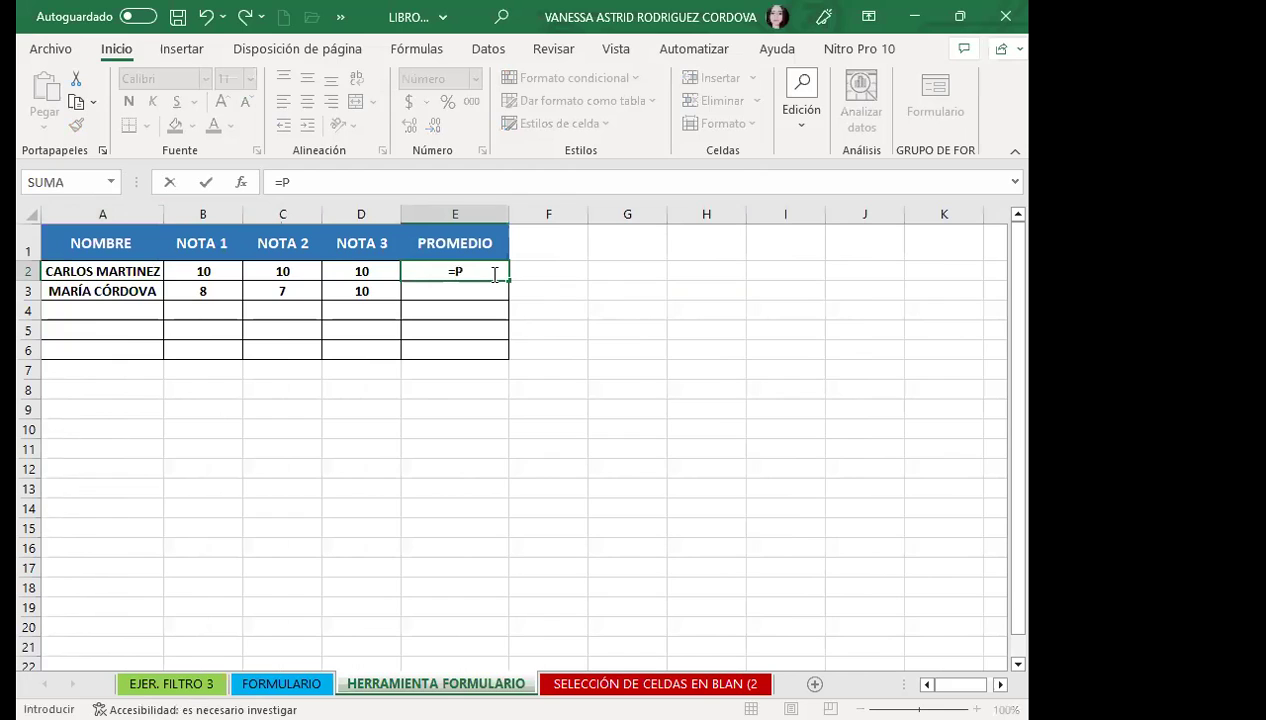
type("RO")
left_click(530, 326)
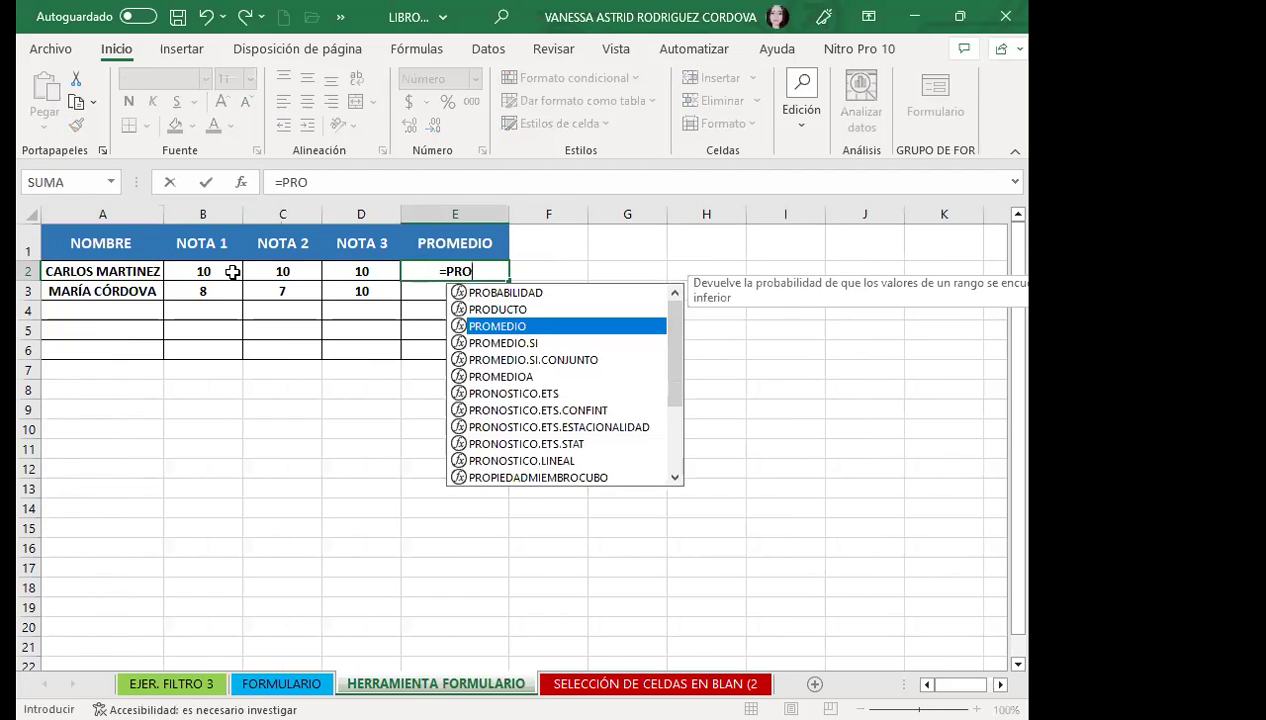
key("Tab")
left_click_drag(200, 270, 316, 263)
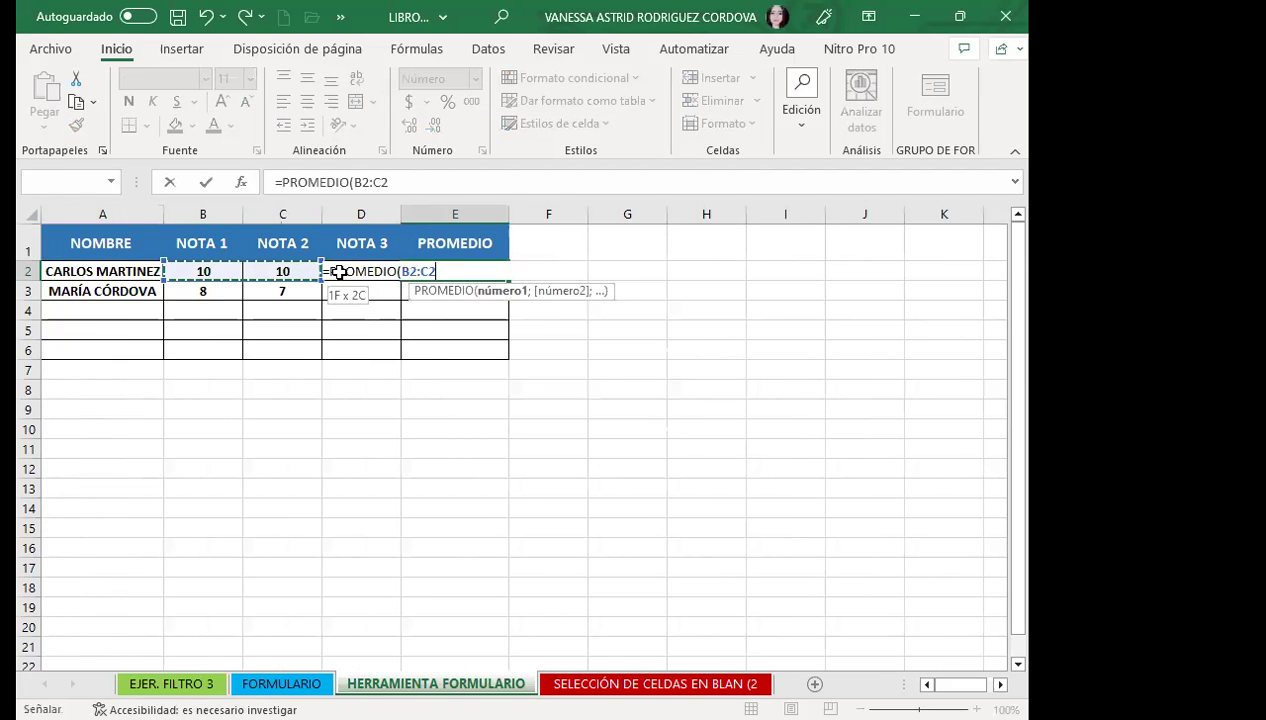
key("Return")
left_click(482, 269)
left_click_drag(507, 281, 425, 291)
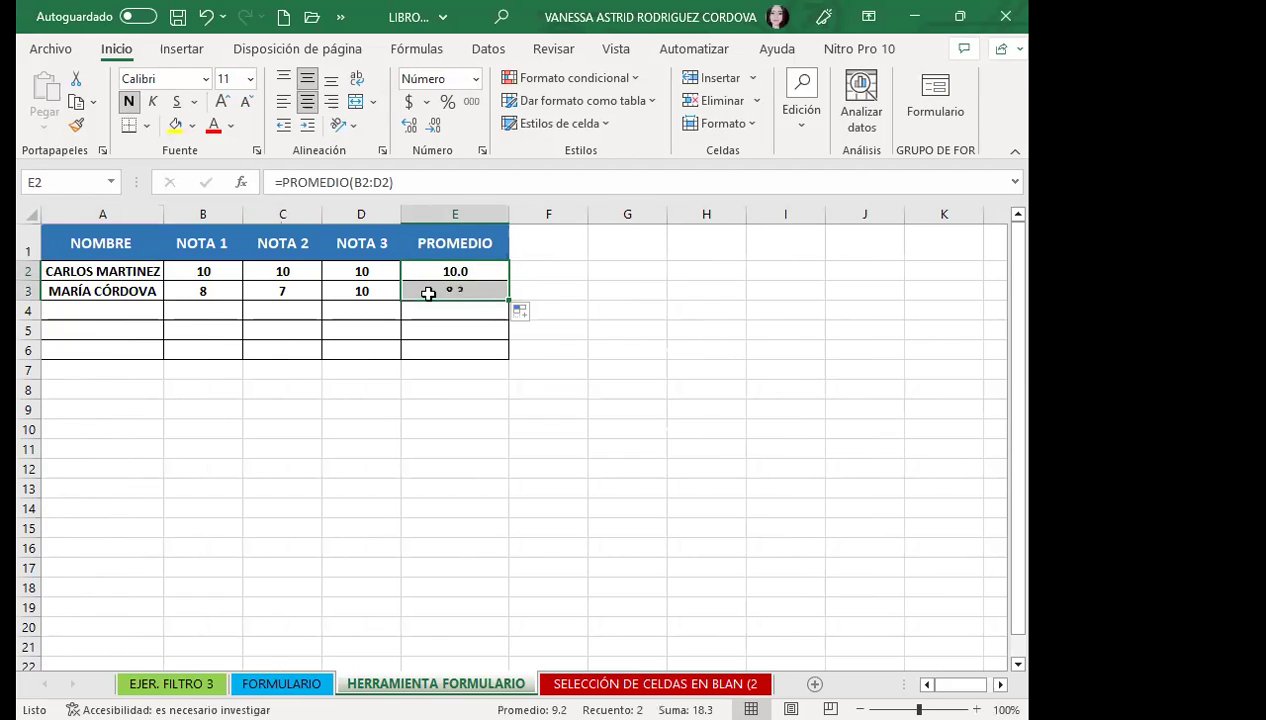
left_click(425, 289)
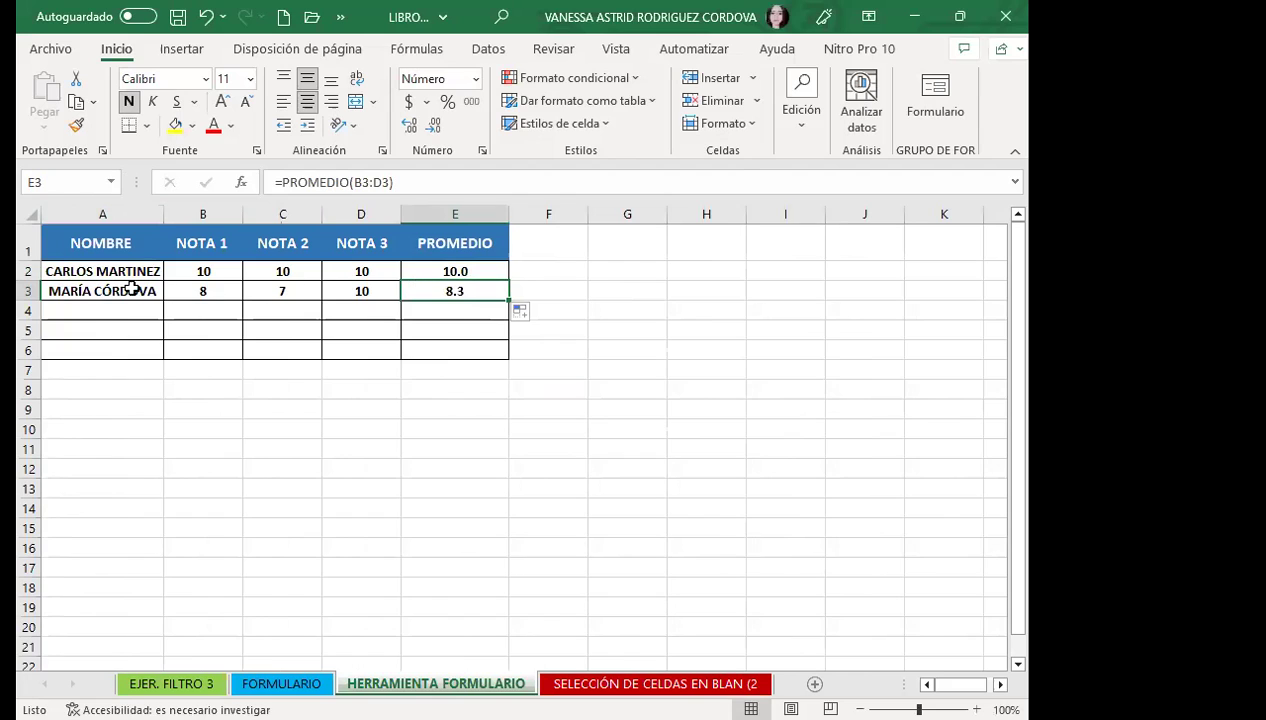
left_click(424, 268)
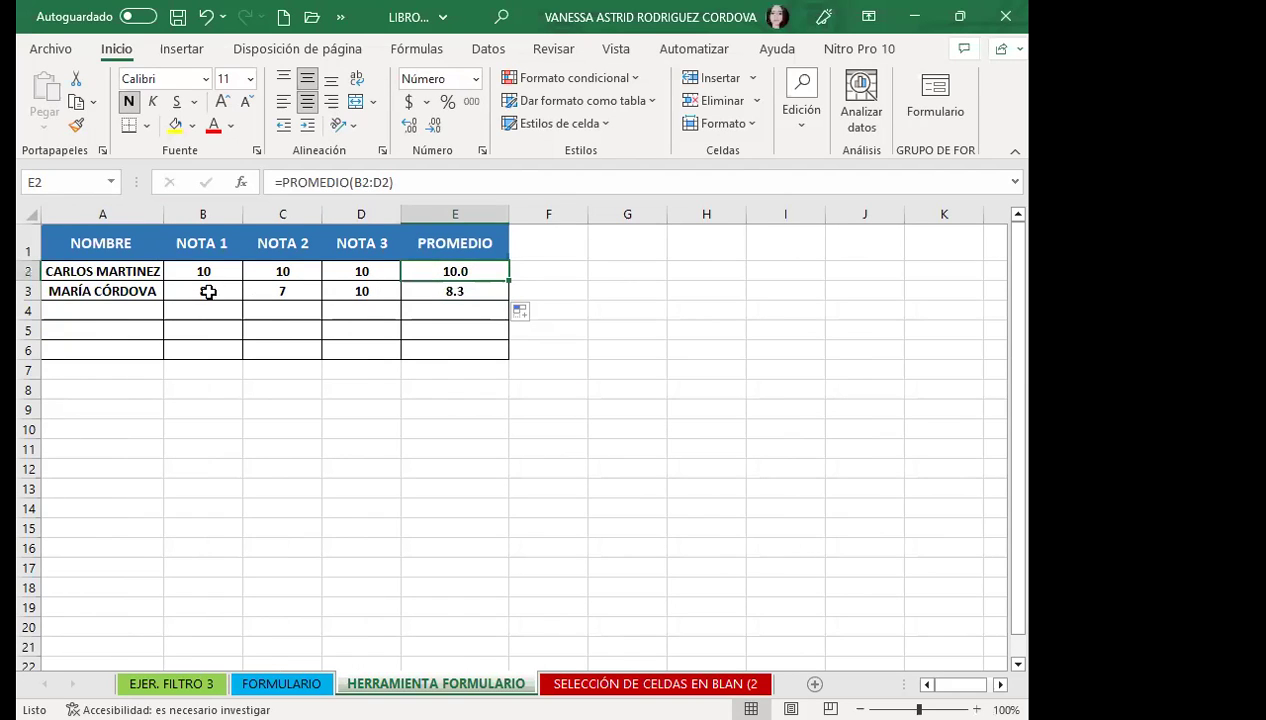
left_click(124, 305)
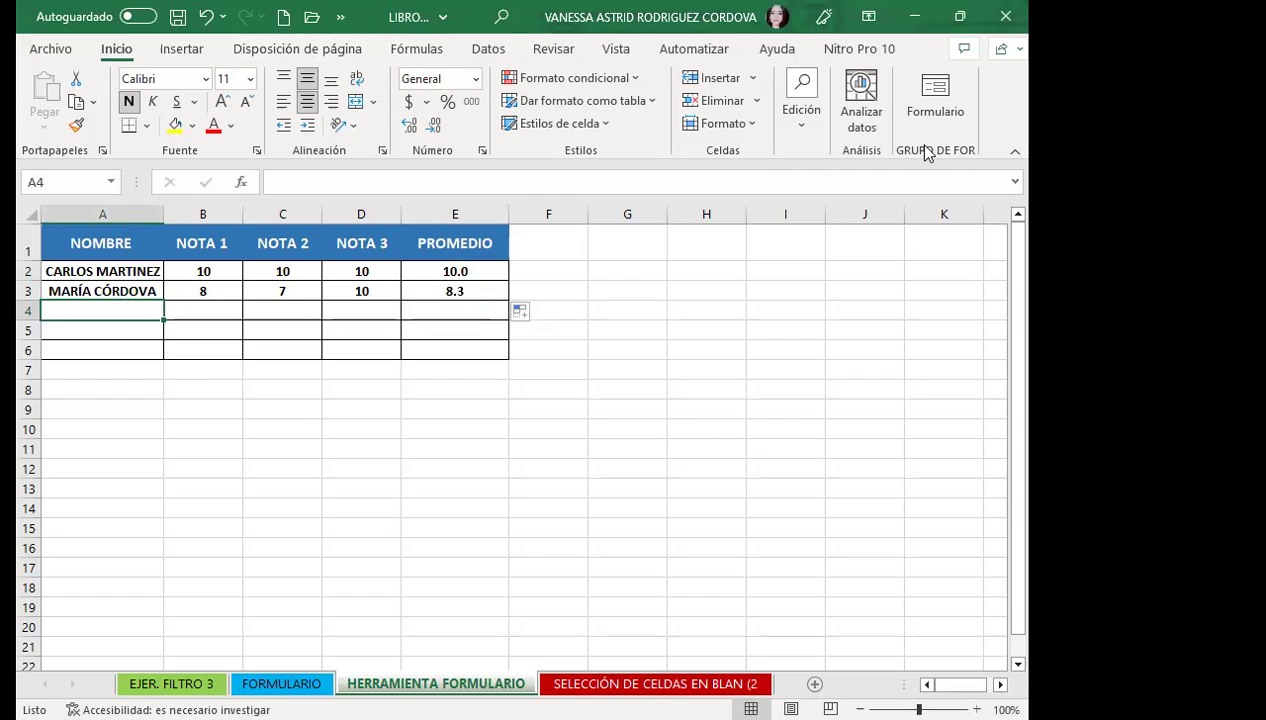
Through Formulario's blank new record, add a third student with notes 10, 8 and 9 in row 4.
left_click(930, 100)
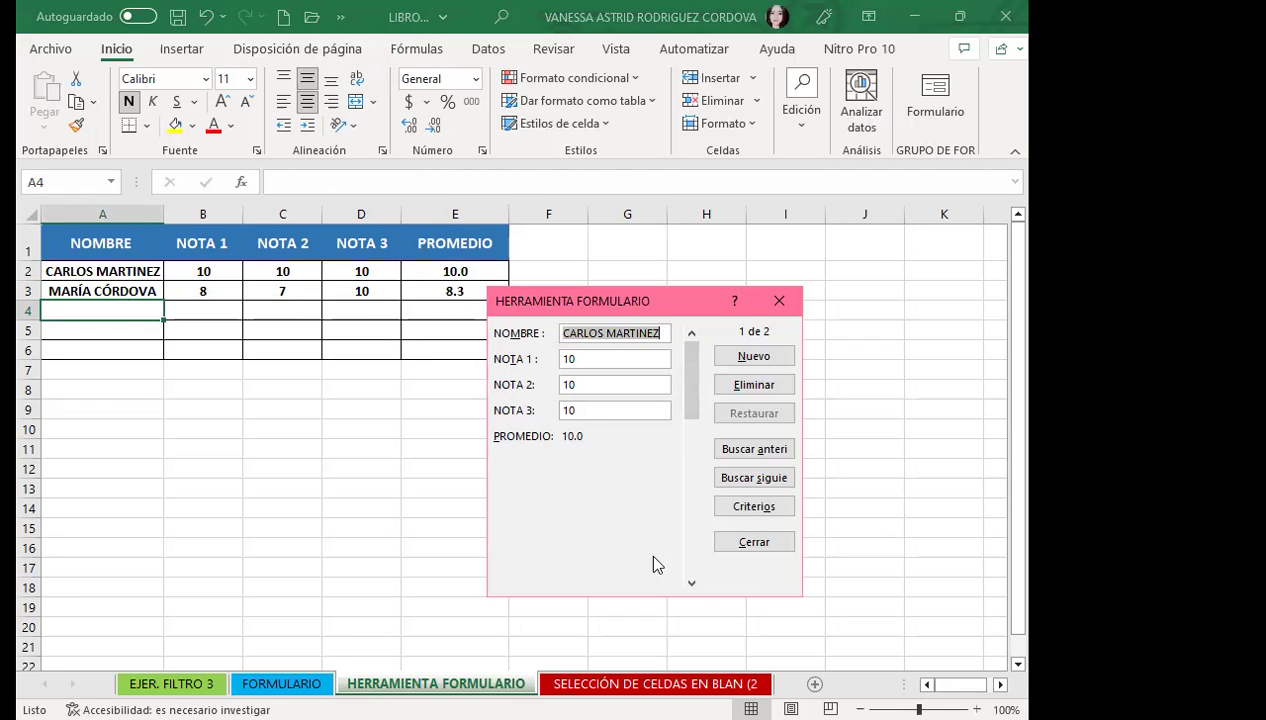
left_click(691, 583)
left_click(691, 583)
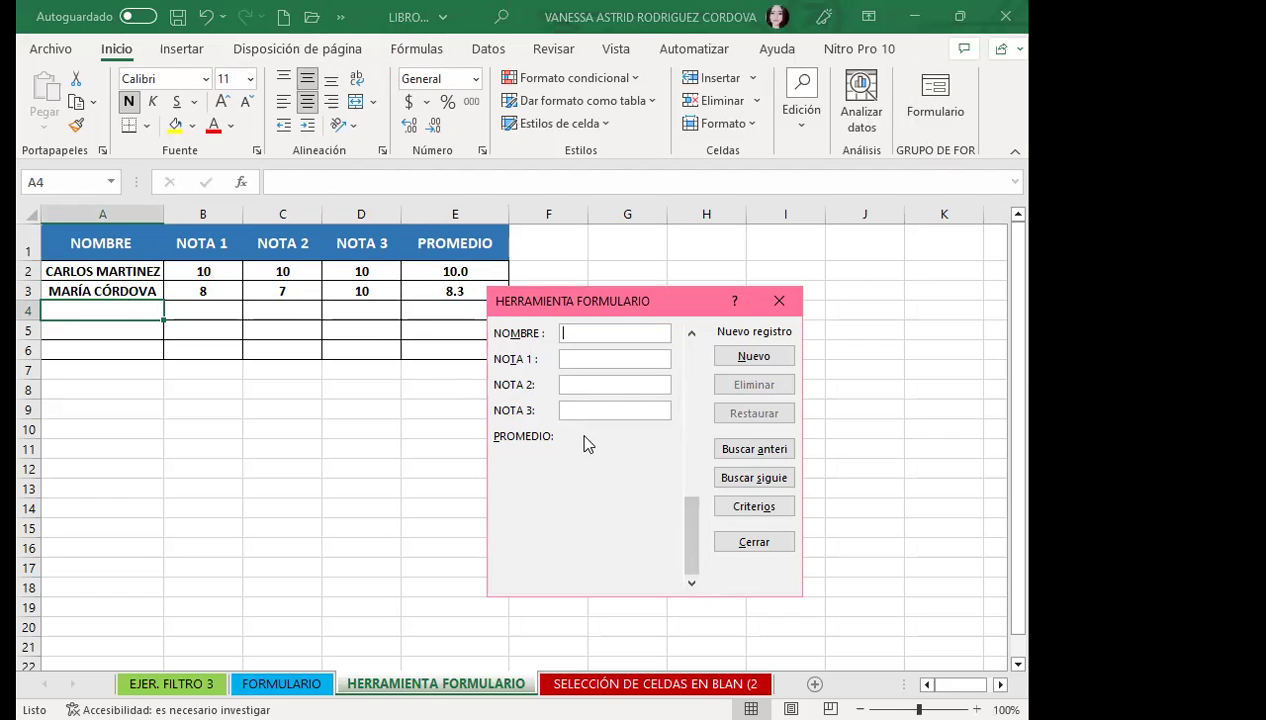
type("RAFAEL ")
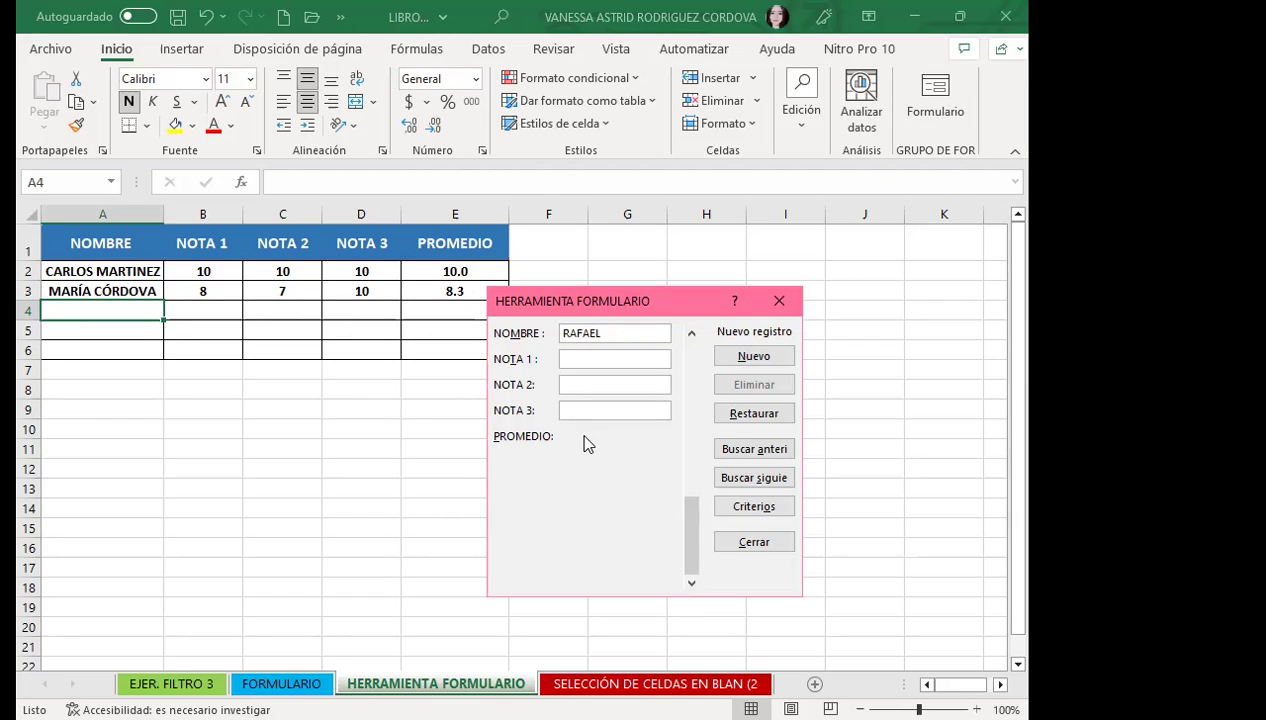
type("PAREDES")
key("Tab")
type("10")
key("Tab")
type("8")
key("Tab")
left_click(752, 358)
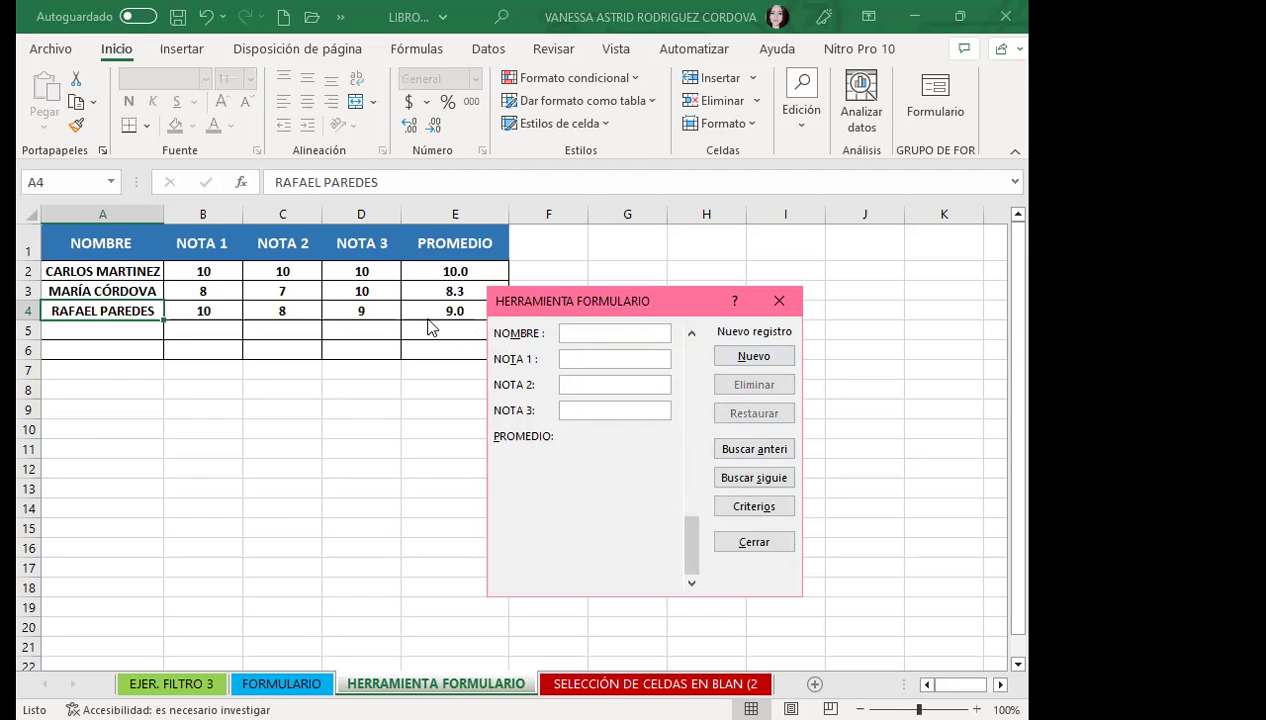
Close the form, check E4's =PROMEDIO(B4:D4) formula in the formula bar, then select A5.
left_click(779, 300)
left_click(434, 305)
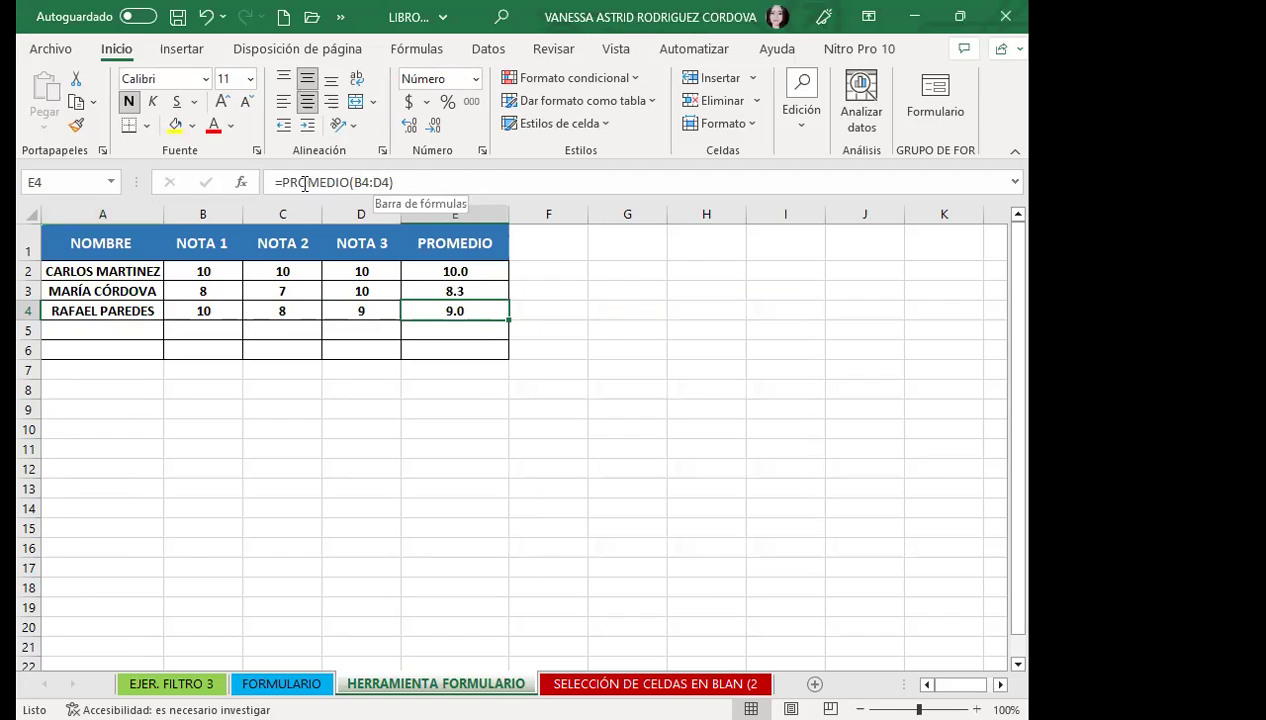
left_click(315, 184)
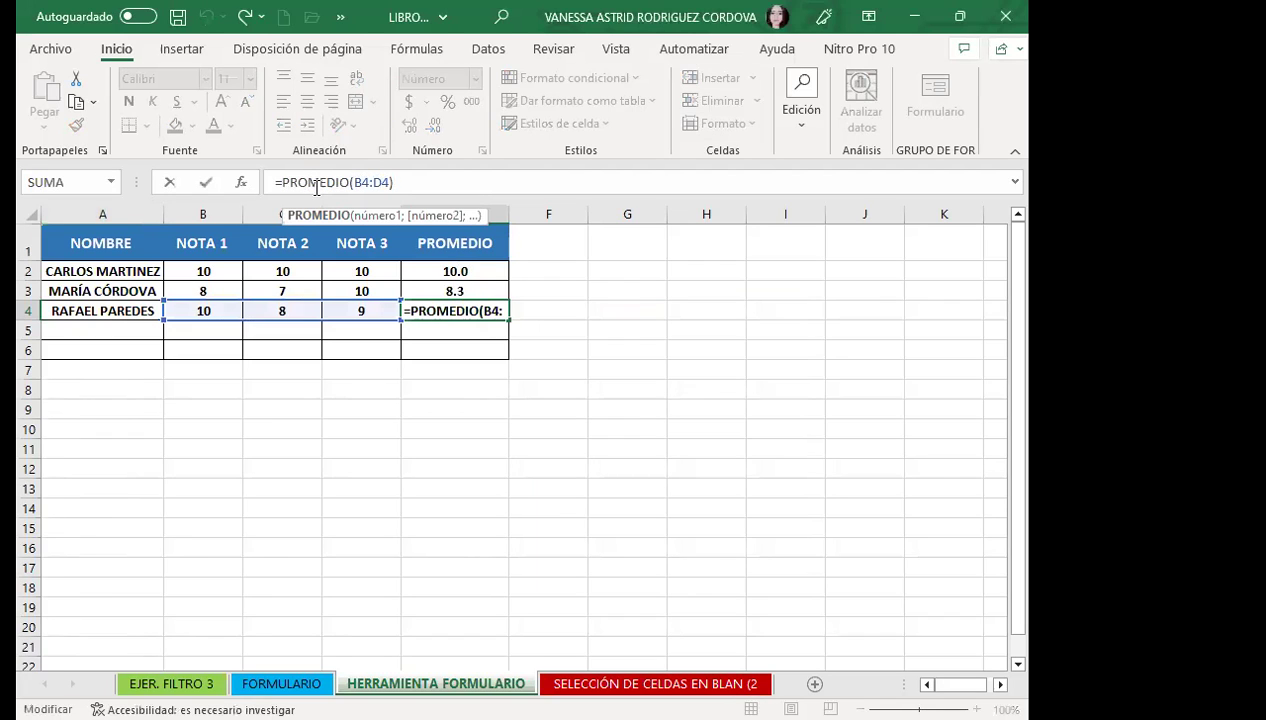
left_click(205, 182)
left_click(144, 328)
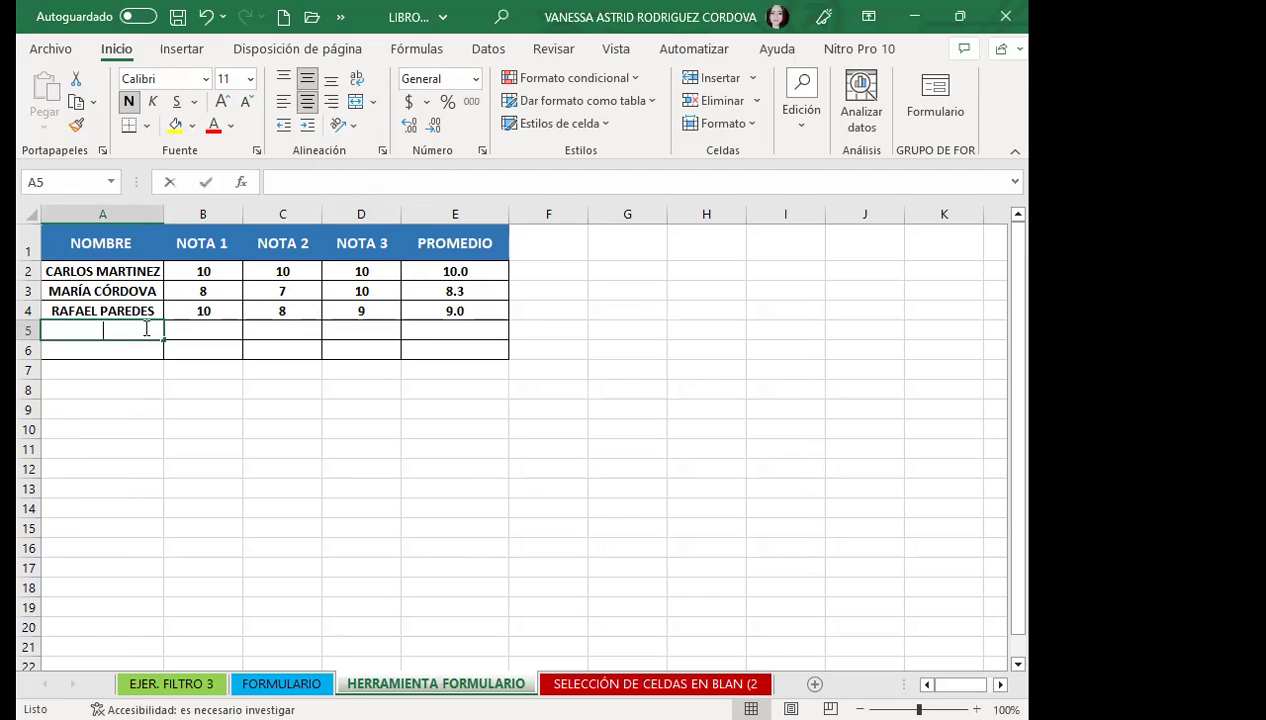
Type a fourth student's name in A5 and notes 10, 8 and 7 in B5:D5.
type("SUSANA")
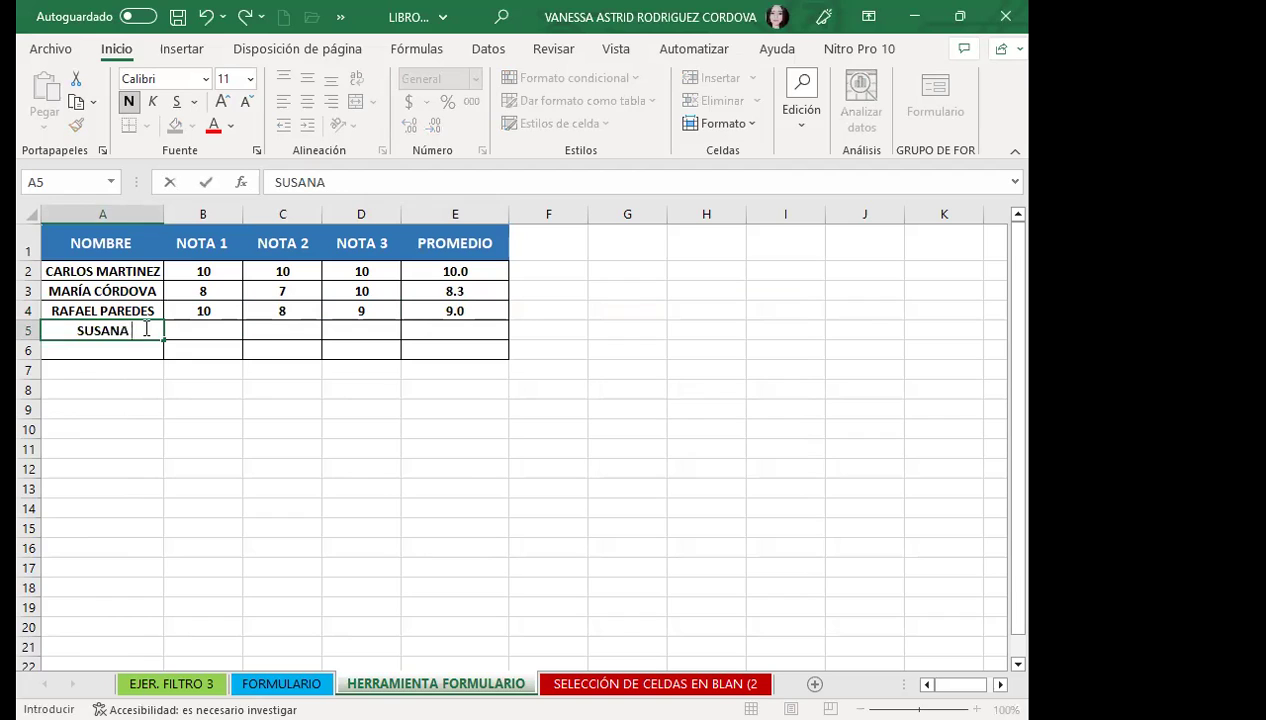
type(" AGUILAR")
key("Tab")
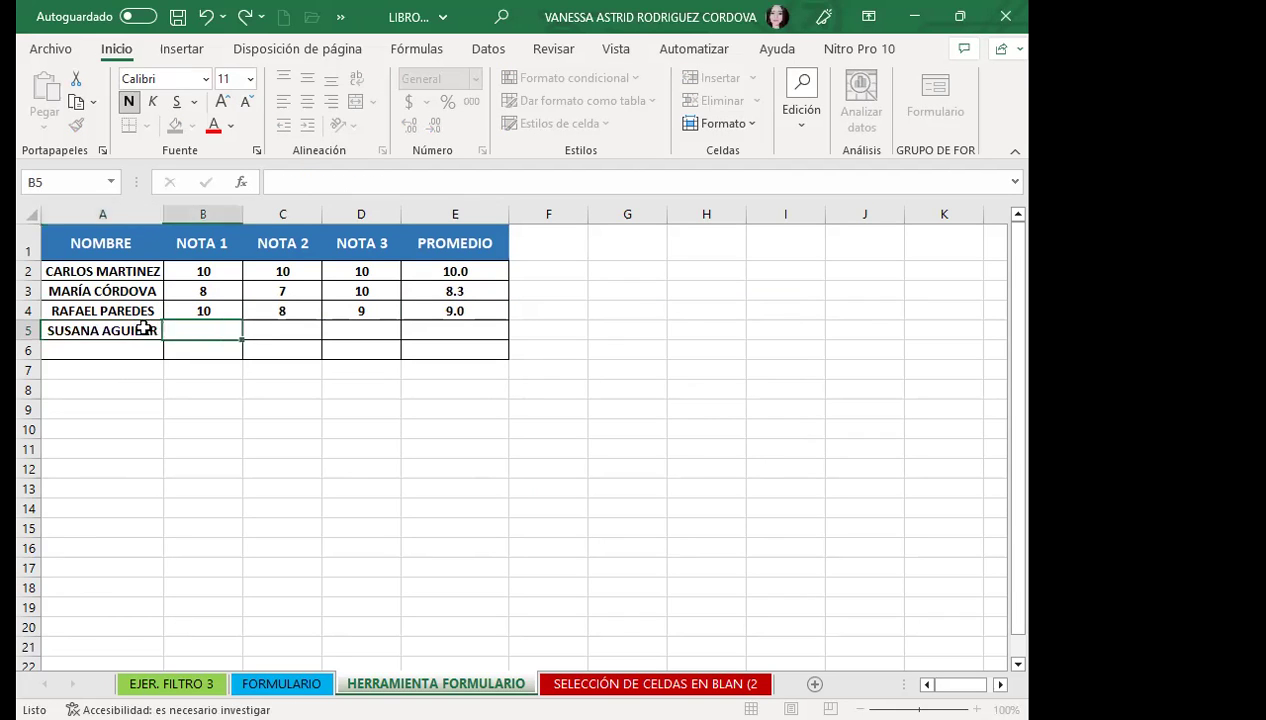
type("10")
key("Tab")
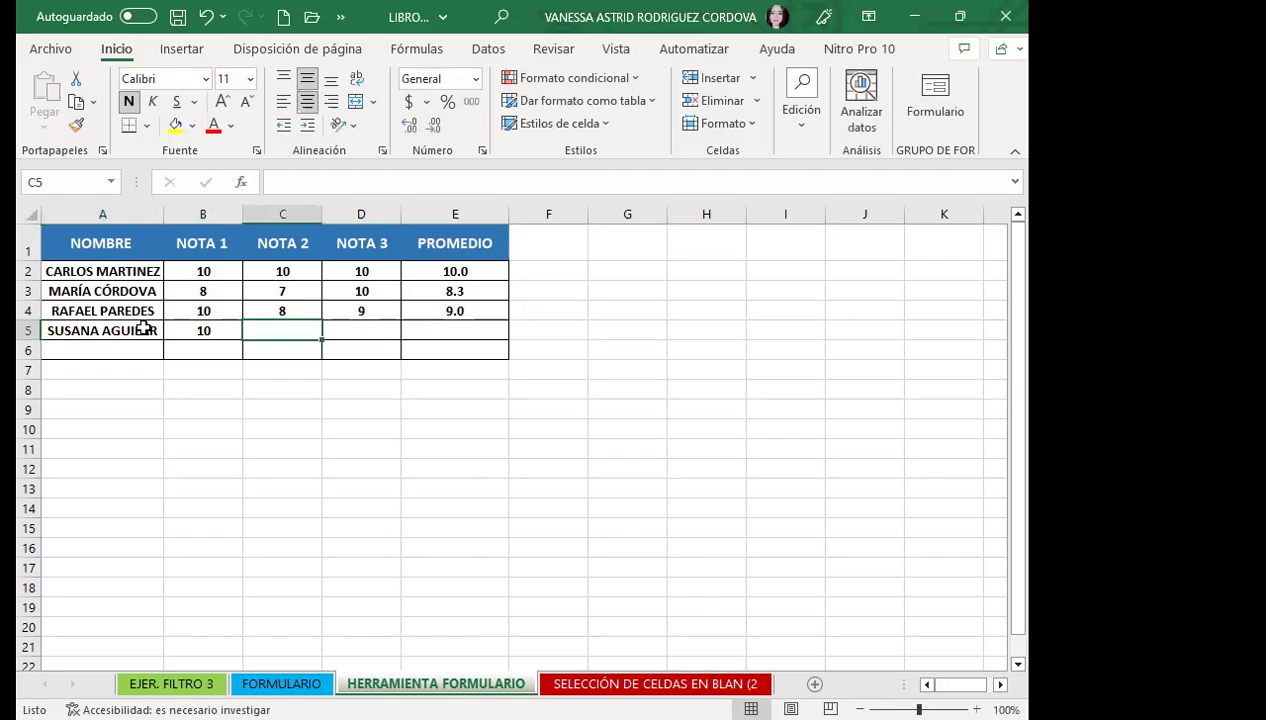
type("8")
key("Tab")
type("7")
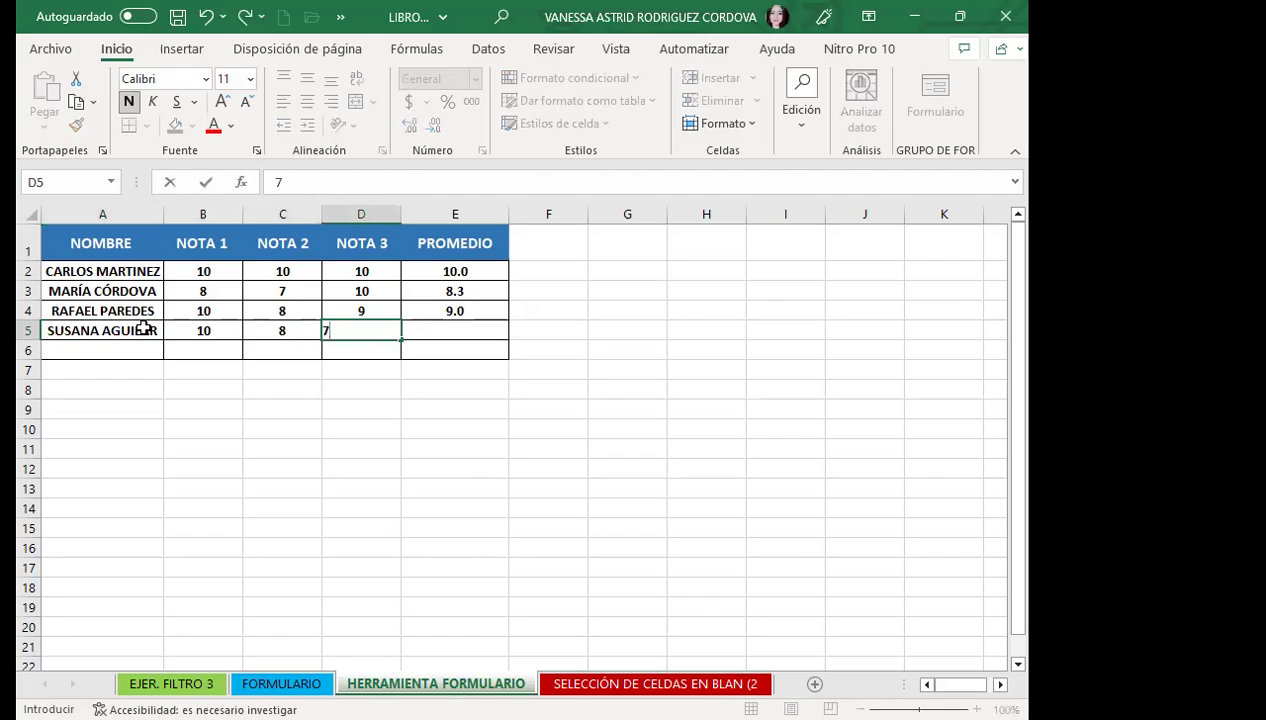
key("Tab")
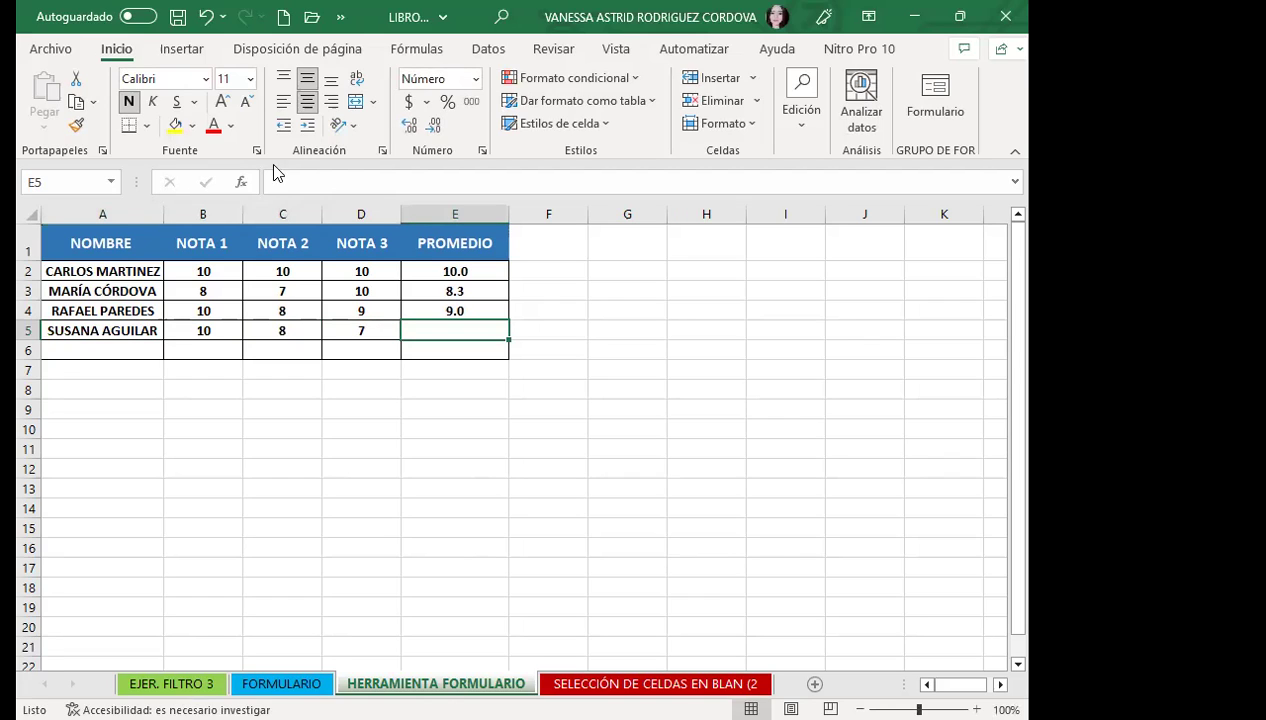
Inspect the E2 average formula and the empty E5, then select and clear ranges beside the table.
left_click(482, 270)
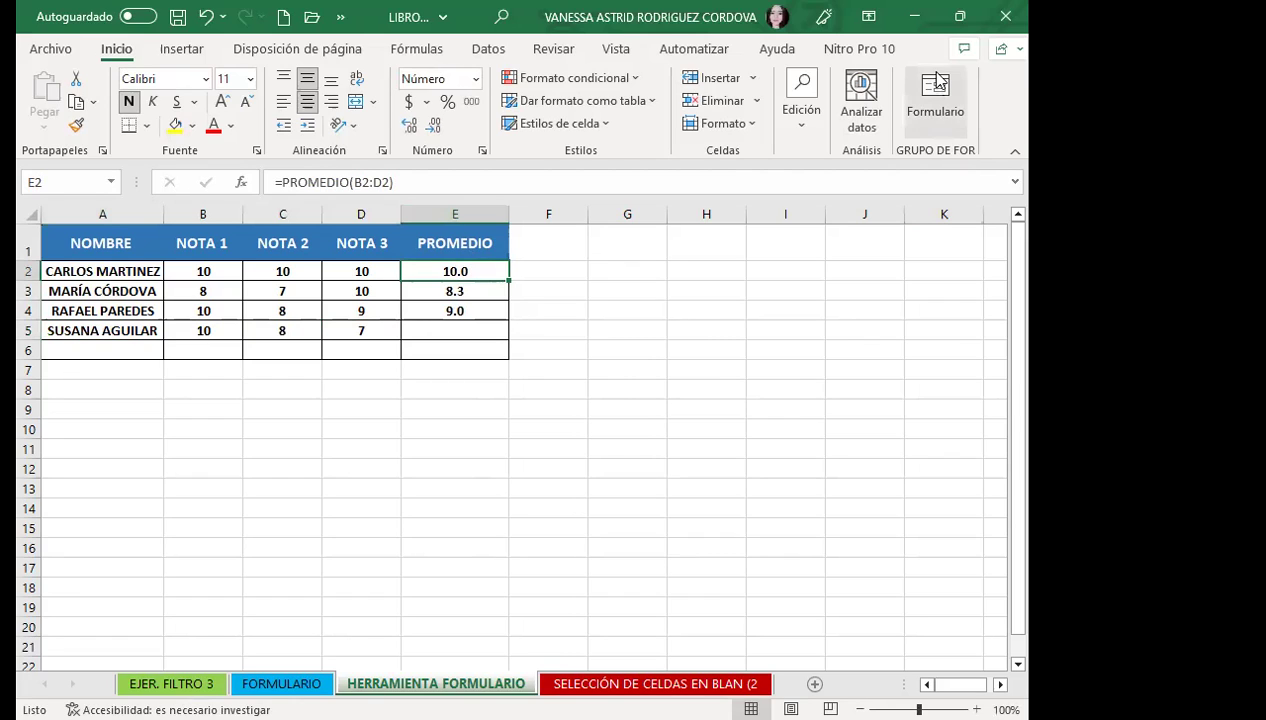
left_click(450, 333)
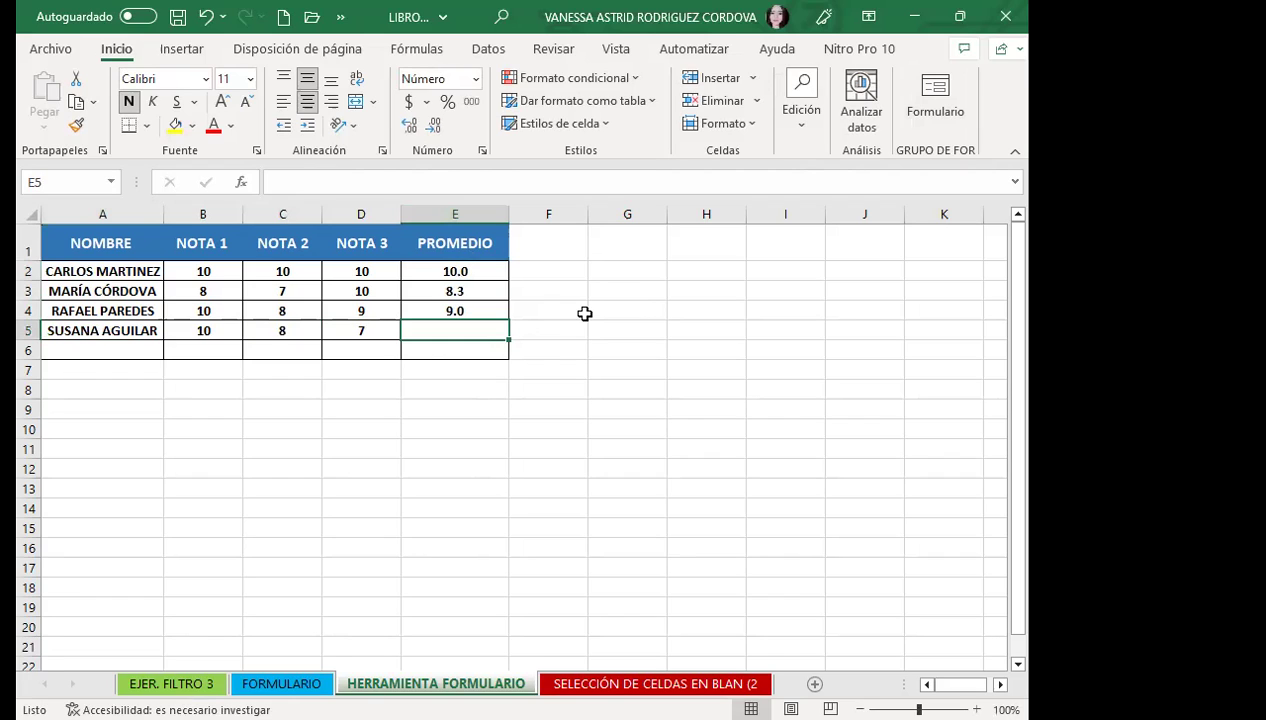
left_click(529, 243)
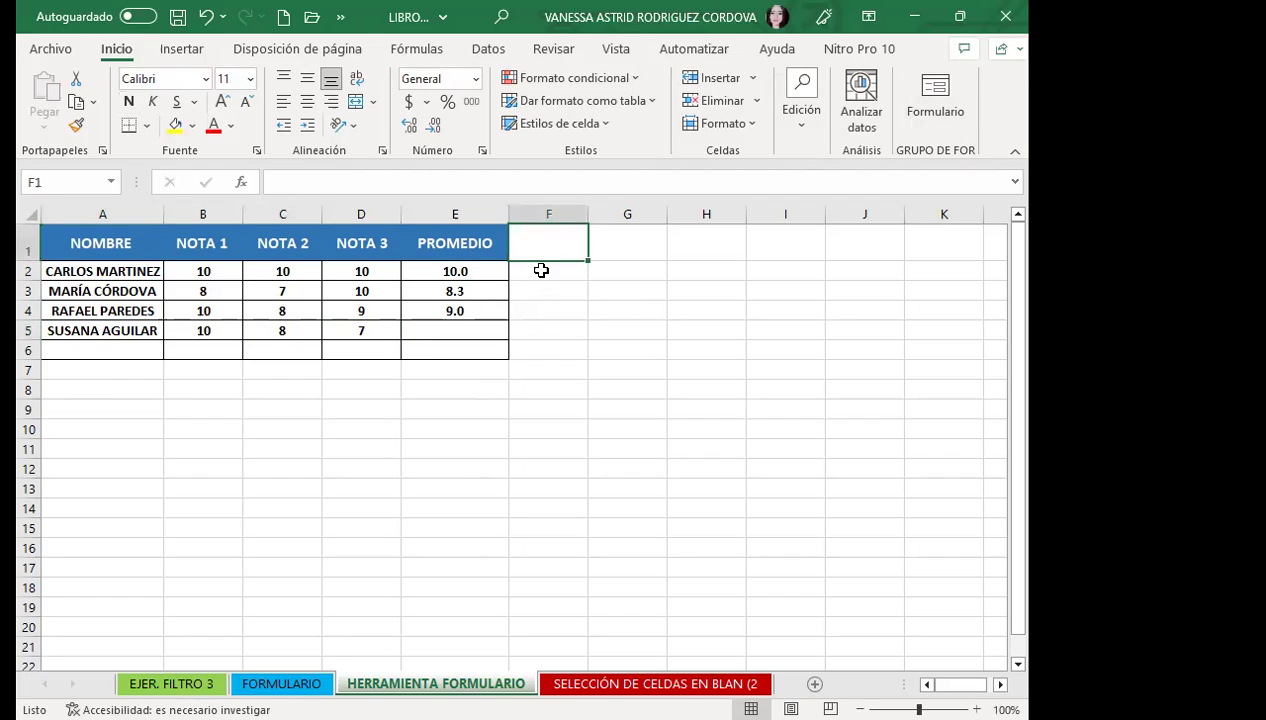
left_click(705, 320)
left_click_drag(600, 240, 770, 345)
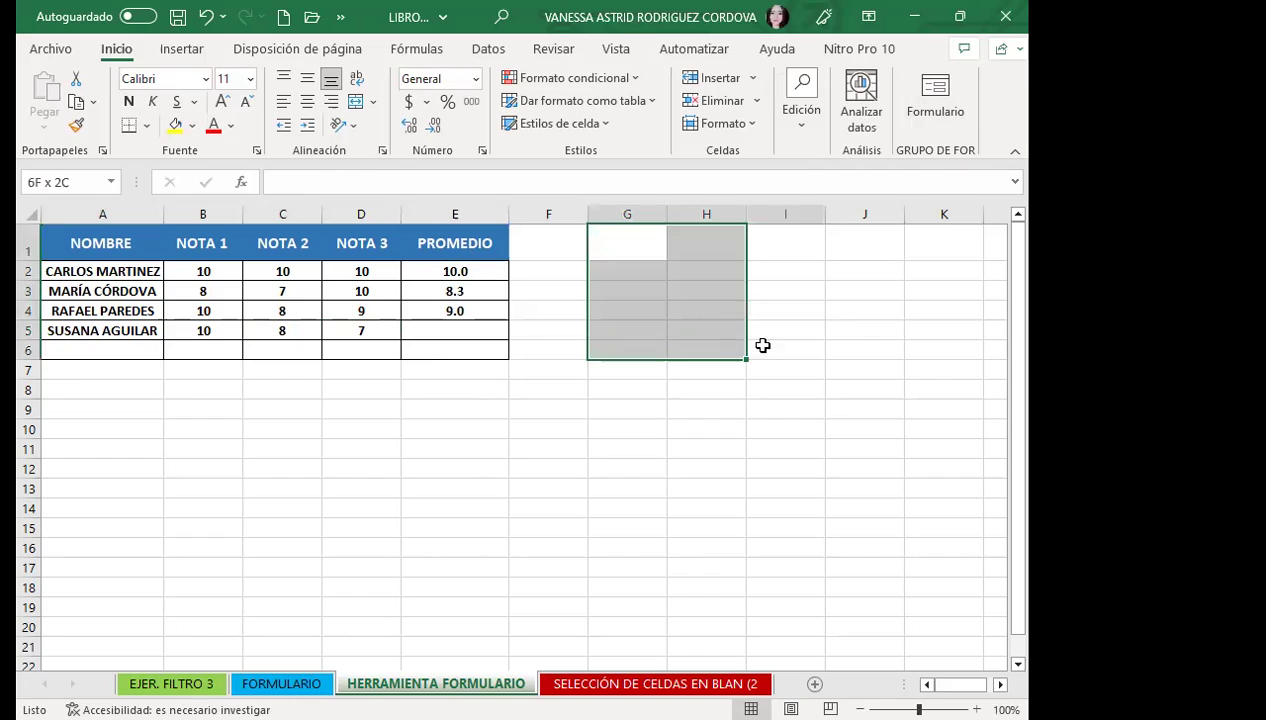
left_click_drag(361, 311, 361, 291)
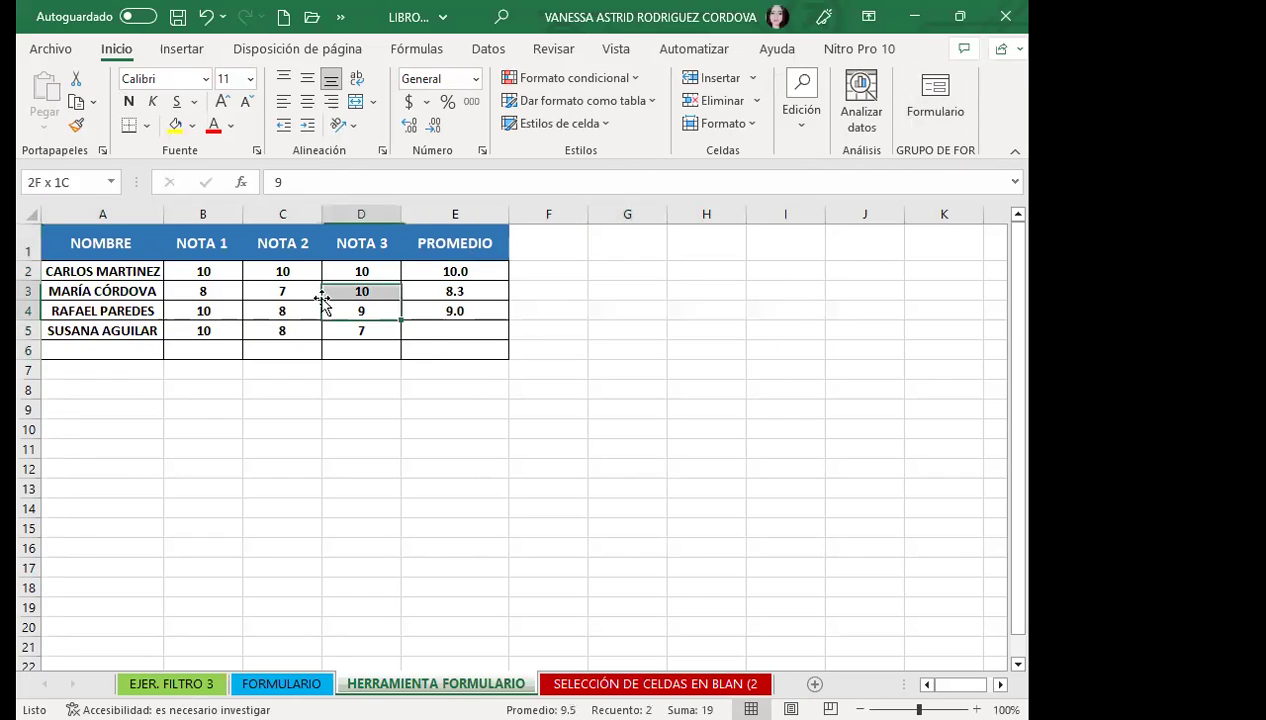
left_click(562, 268)
left_click(480, 268)
left_click(561, 268)
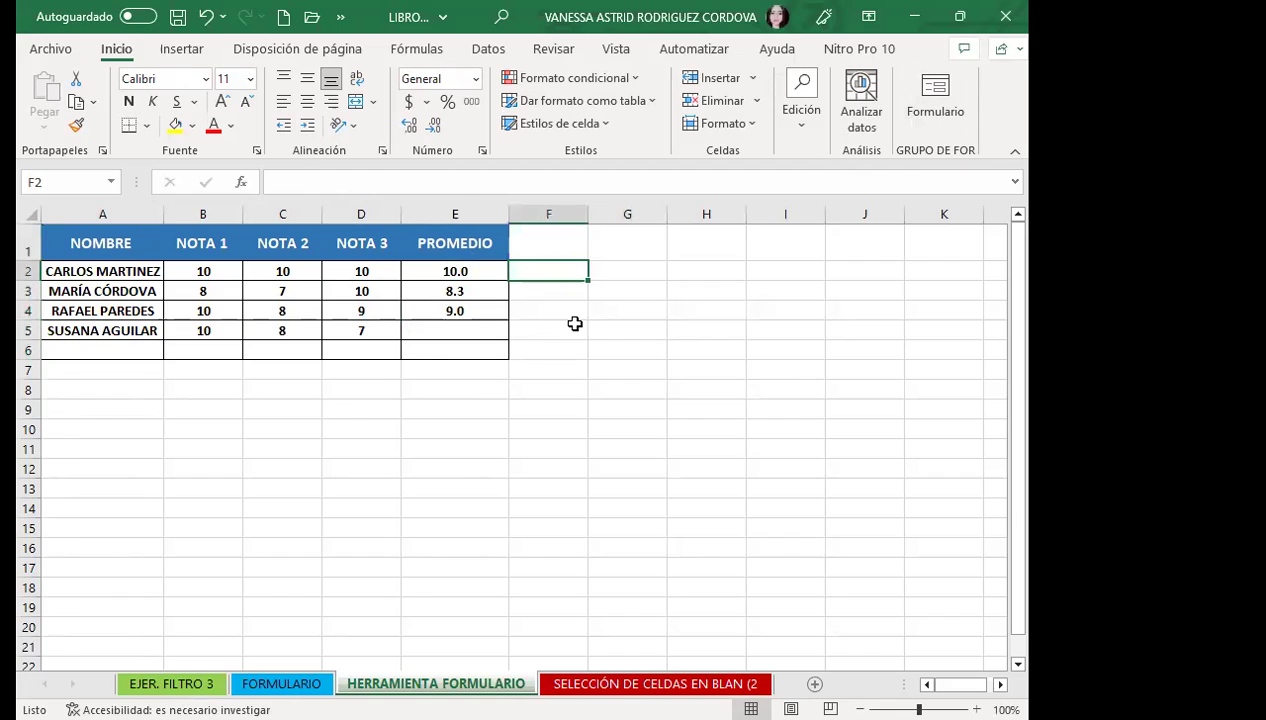
left_click(637, 273)
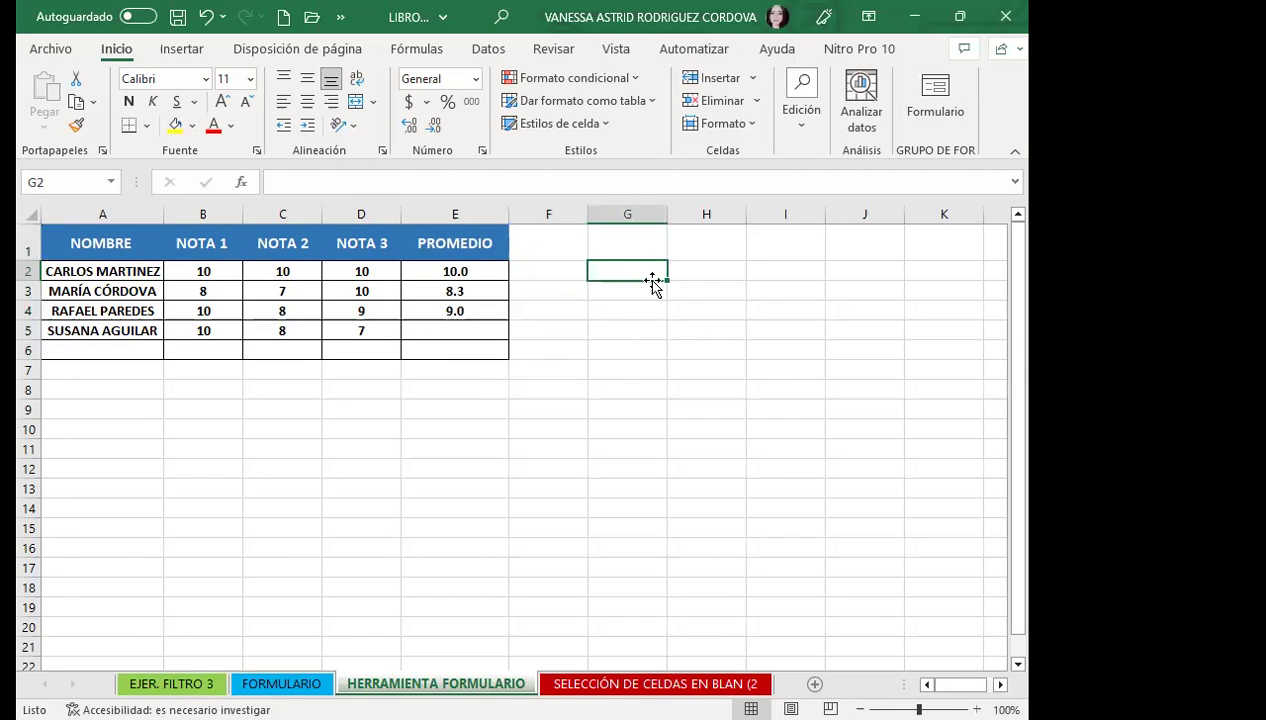
mouse_move(652, 281)
left_mouse_down()
mouse_move(464, 328)
mouse_move(575, 272)
mouse_move(789, 307)
left_mouse_up()
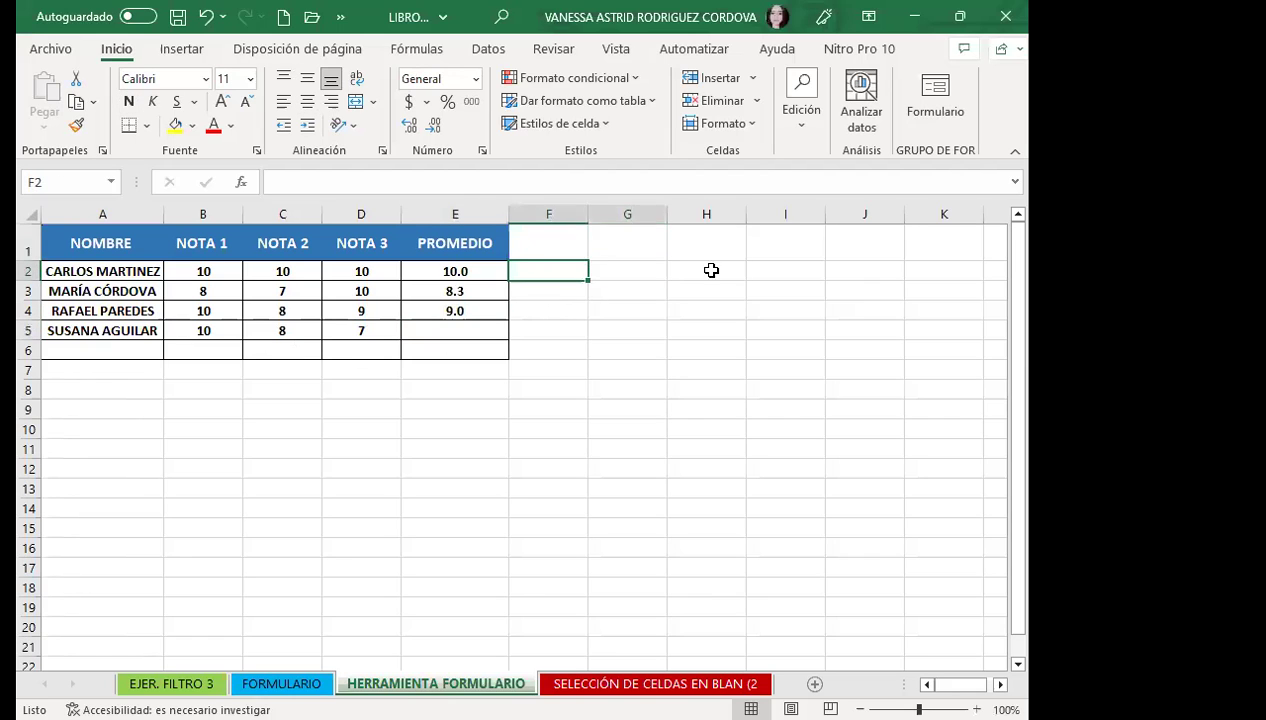
left_click(642, 312)
Dismiss the range error, select A6 inside the table, and open Formulario from GRUPO DE FOR.
left_click(937, 90)
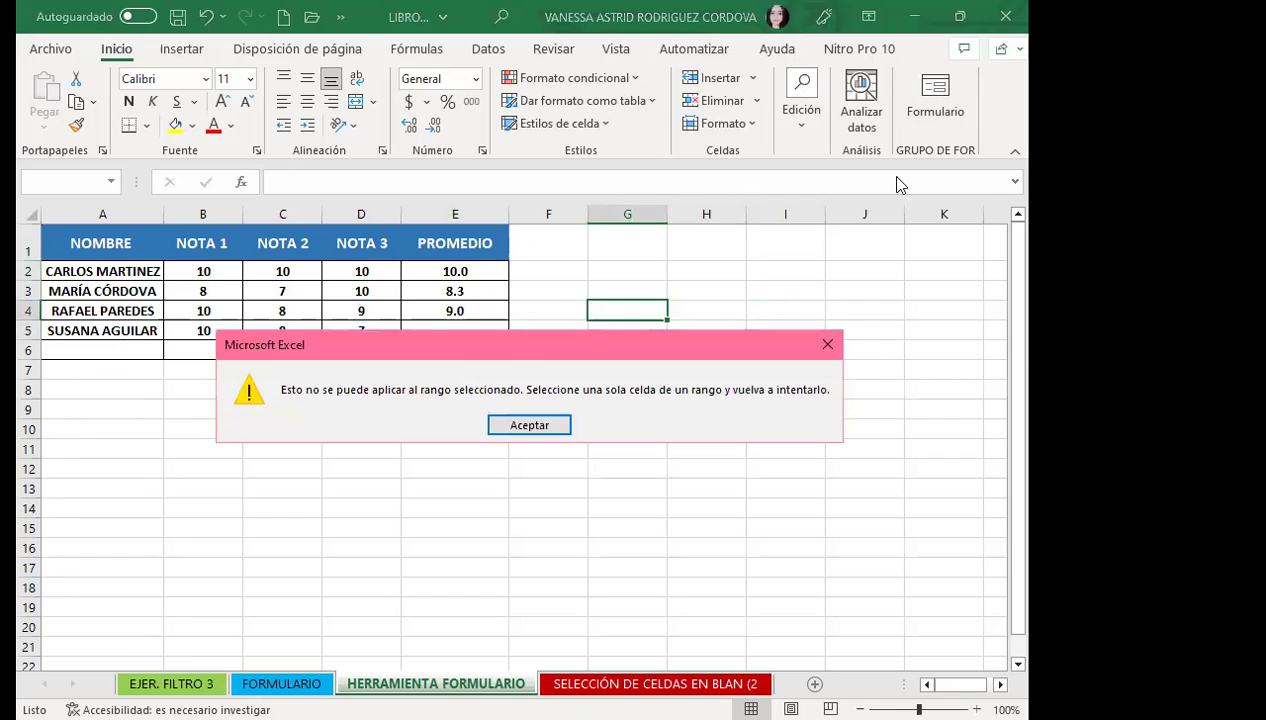
left_click(826, 345)
left_click(130, 350)
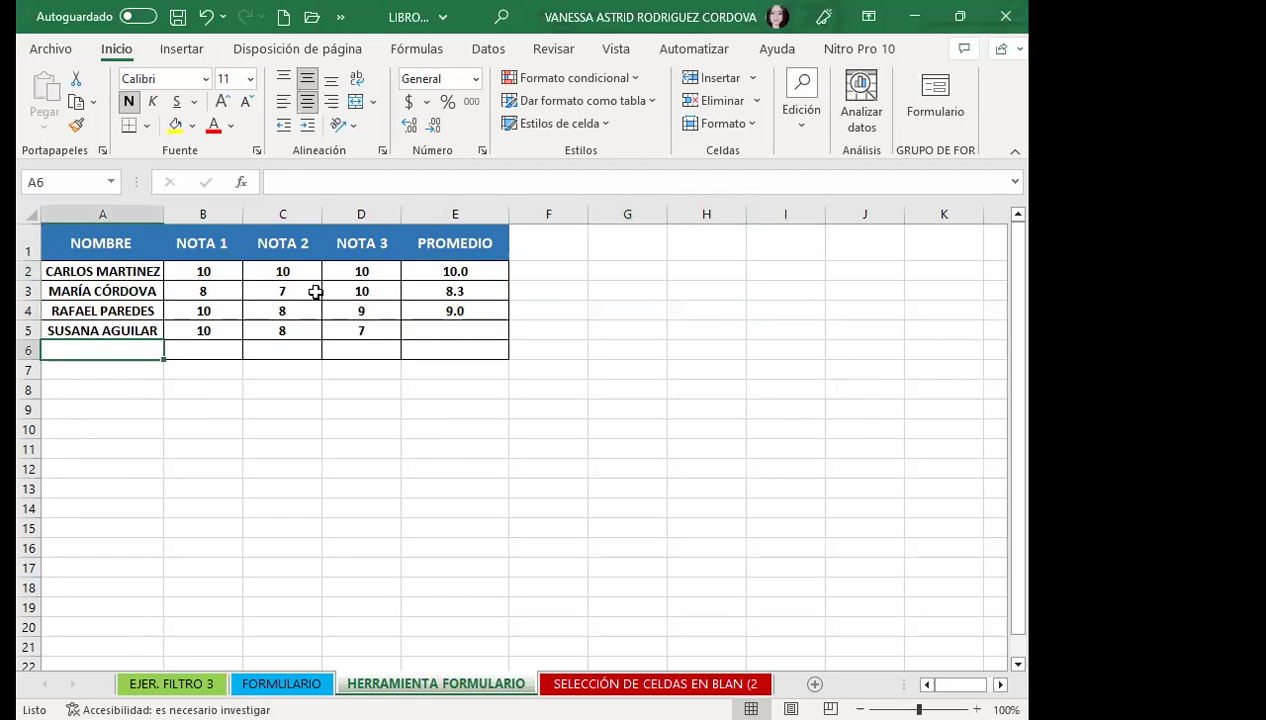
left_click(937, 90)
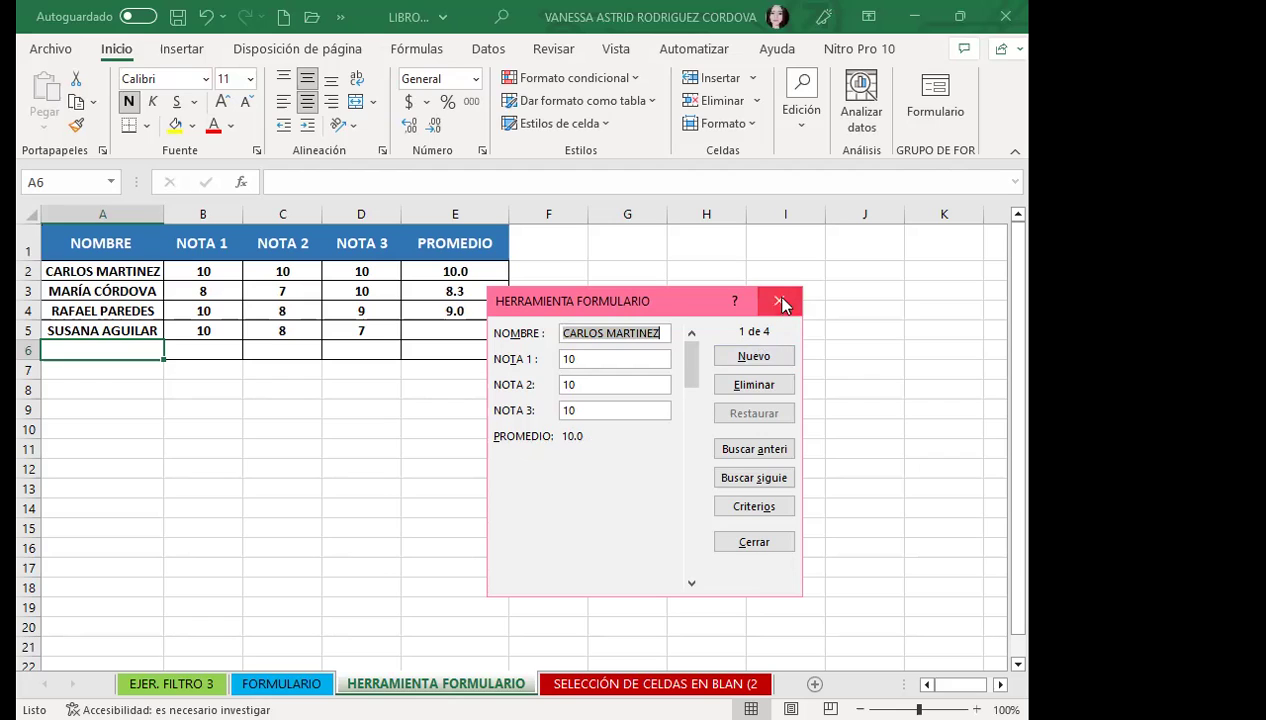
Close the HERRAMIENTA FORMULARIO dialog and select an empty cell away from the grades table.
key("Escape")
left_click(455, 315)
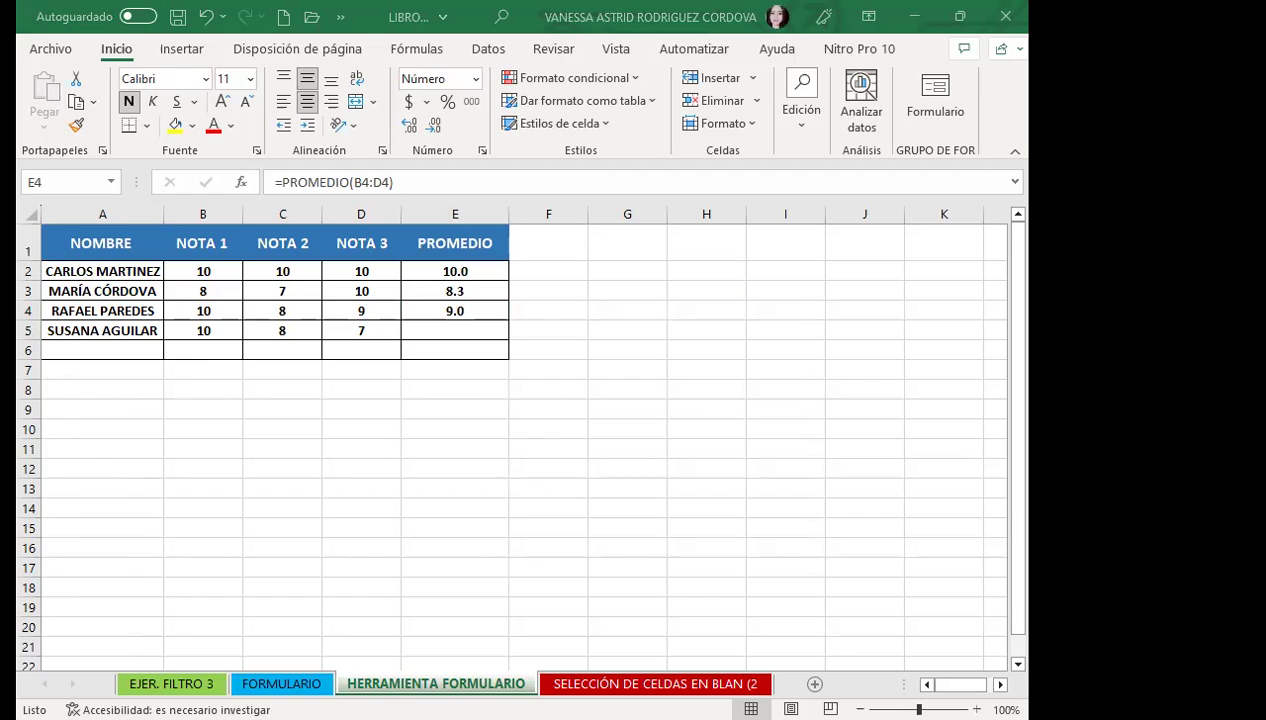
left_click(767, 548)
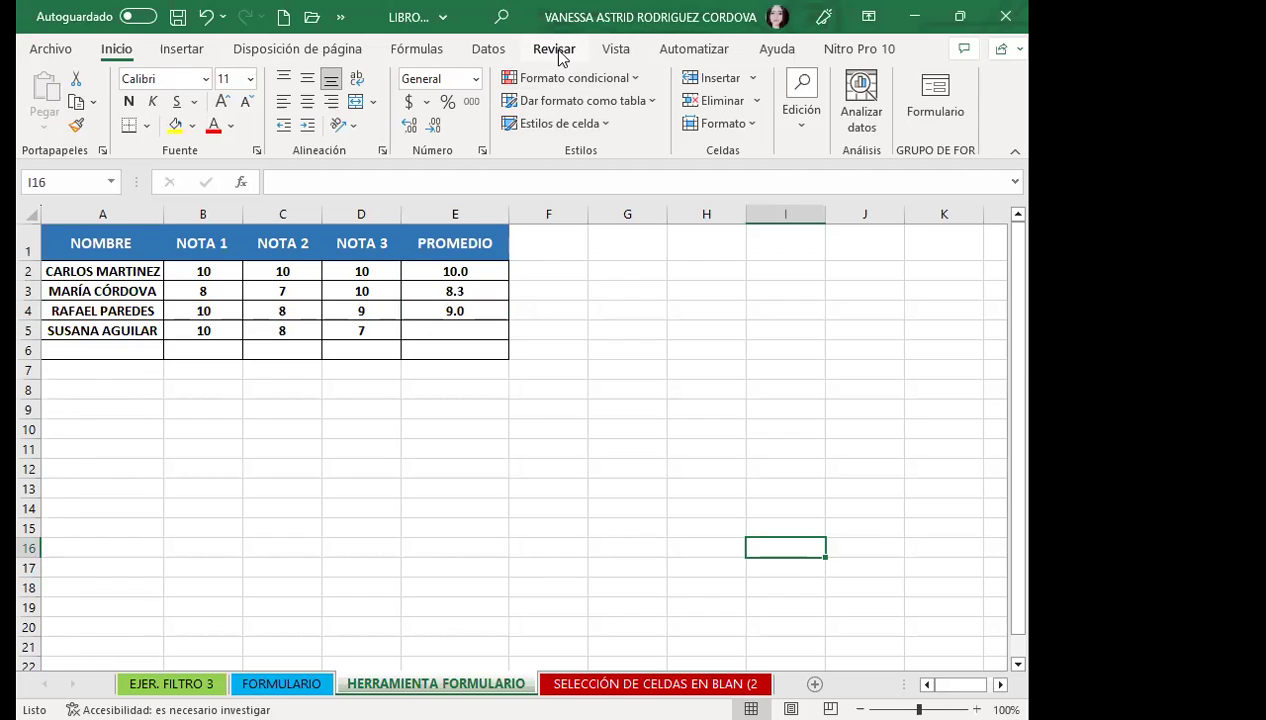
left_click(340, 17)
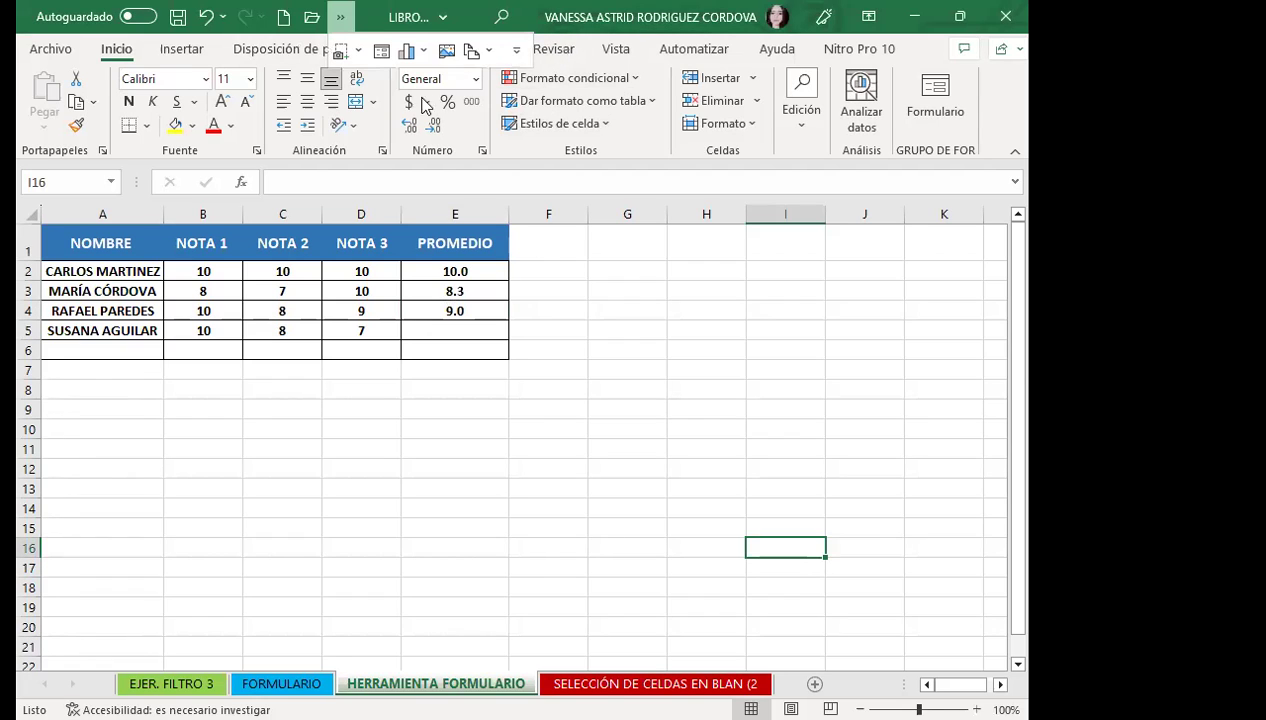
left_click(517, 50)
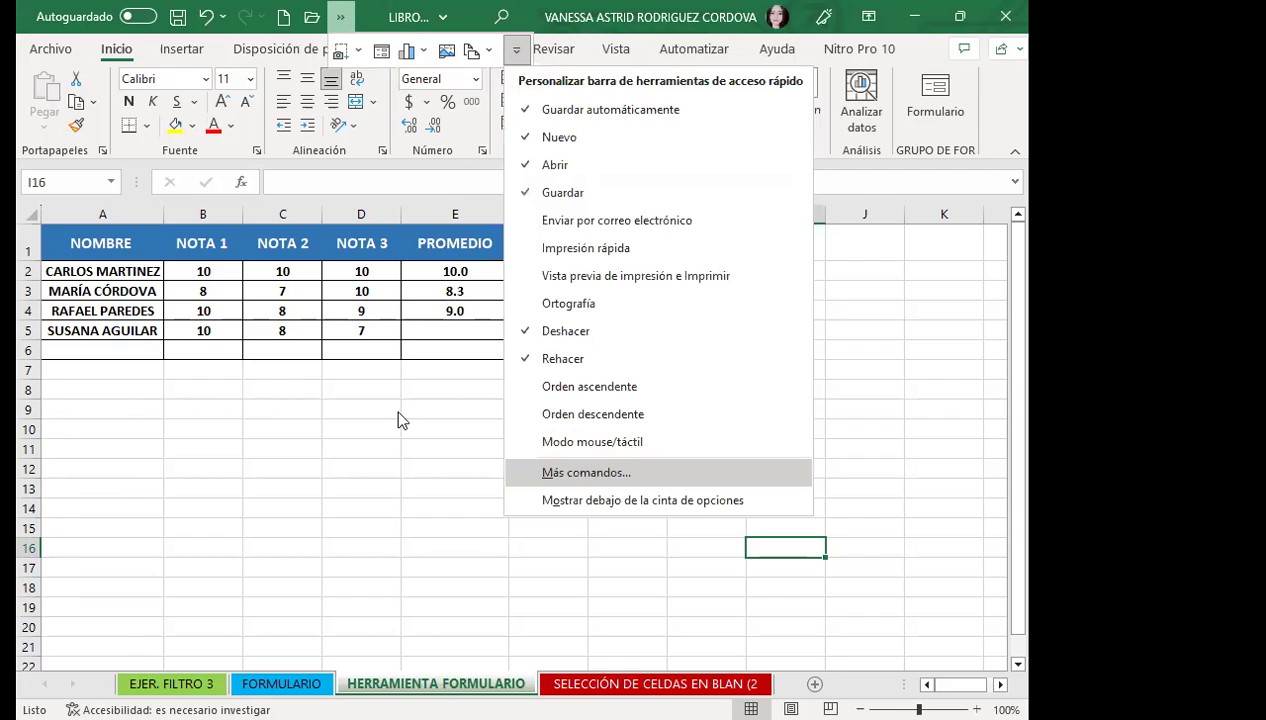
key("Return")
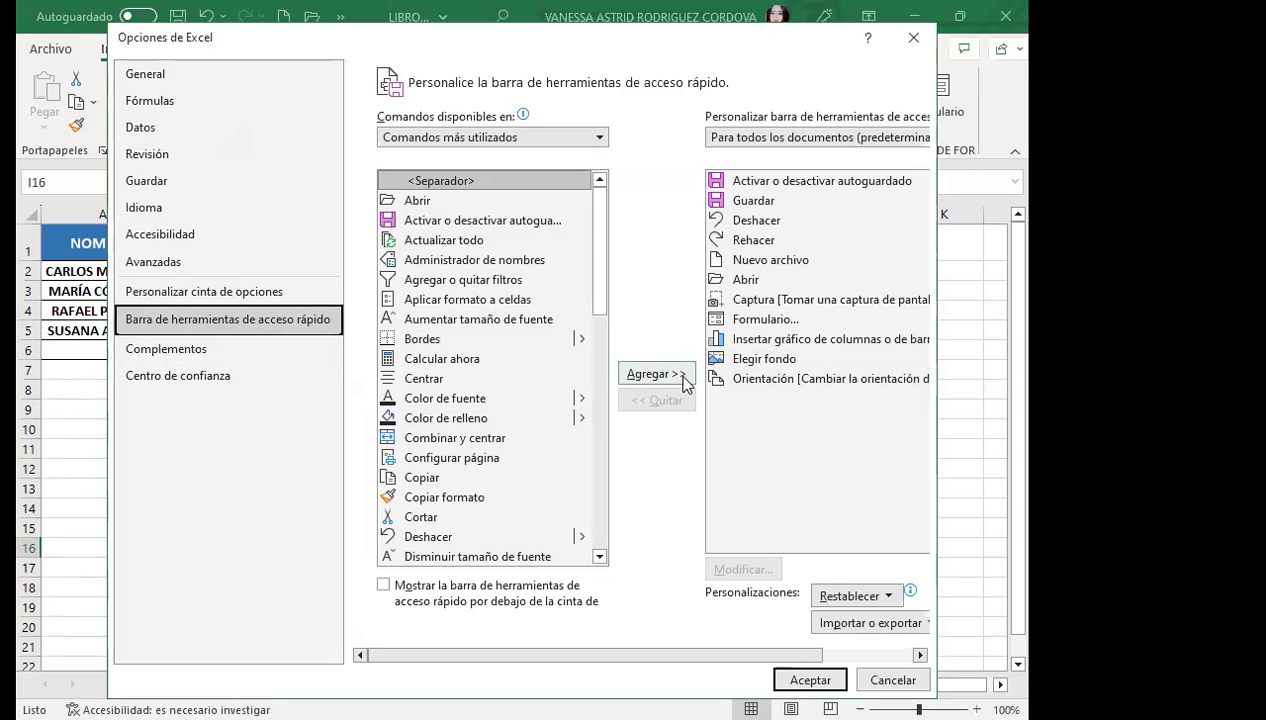
left_click(790, 379)
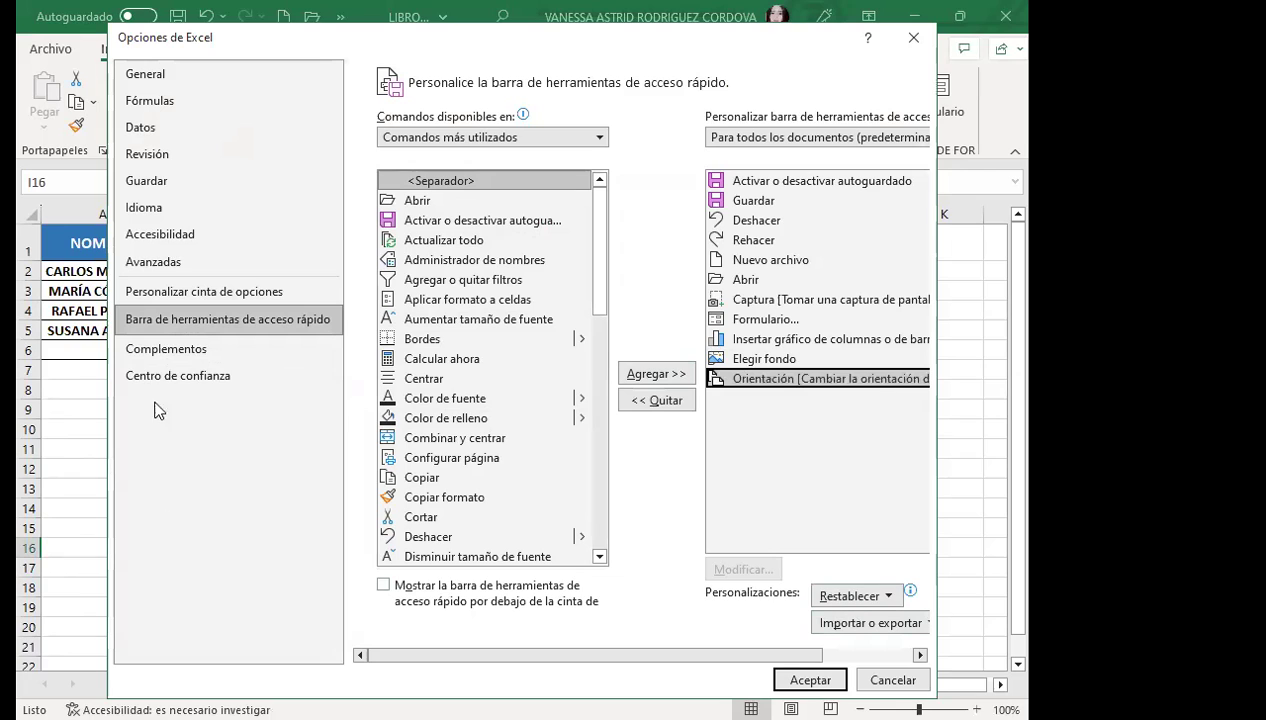
left_click(196, 290)
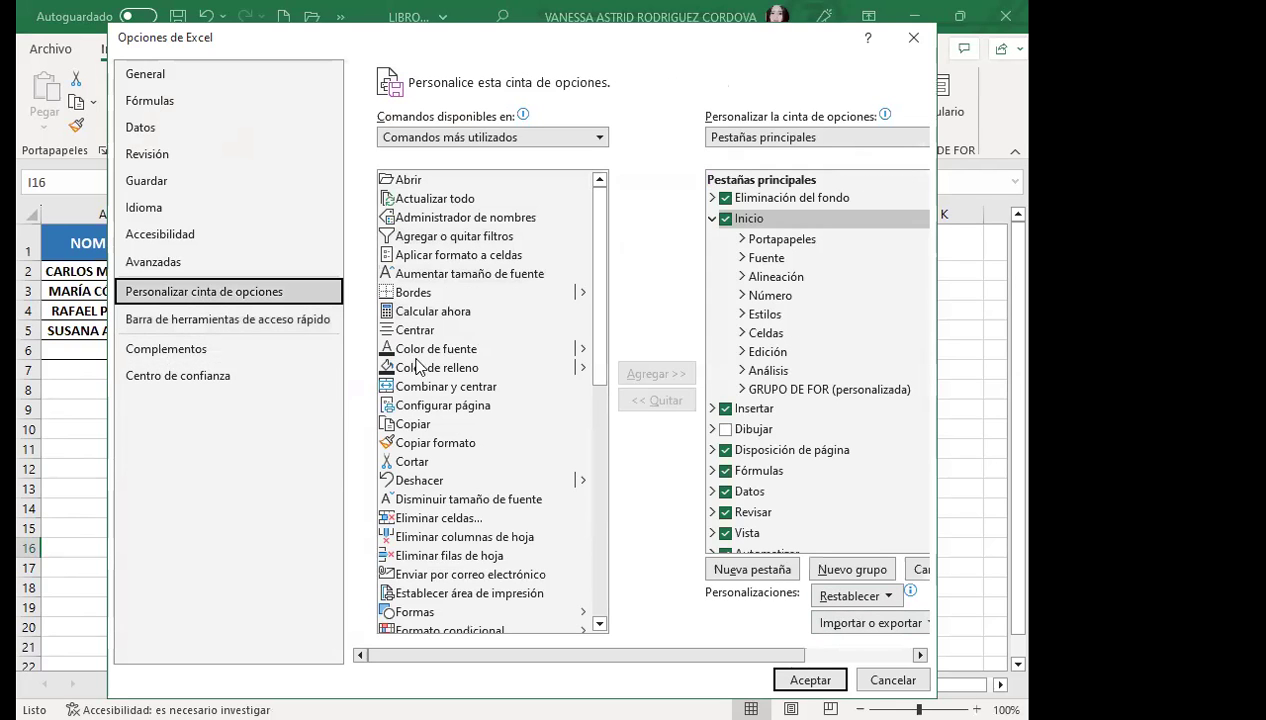
left_click(820, 137)
left_click(820, 137)
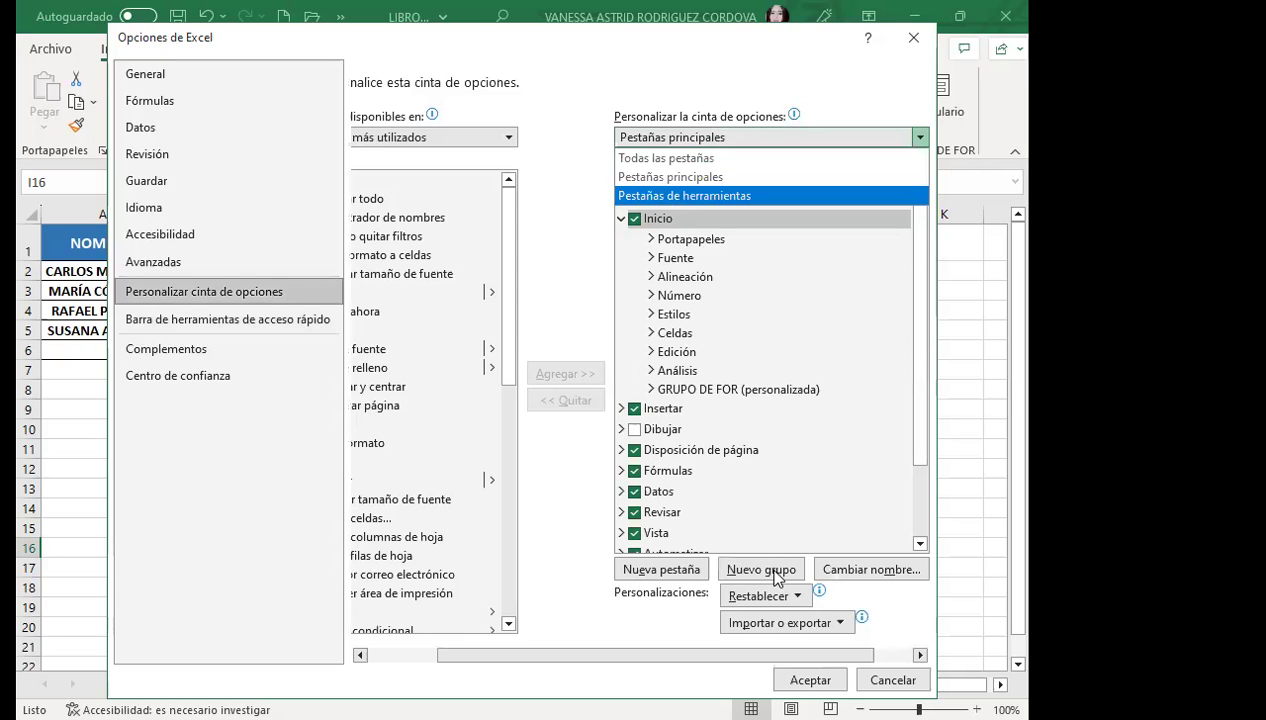
left_click(742, 572)
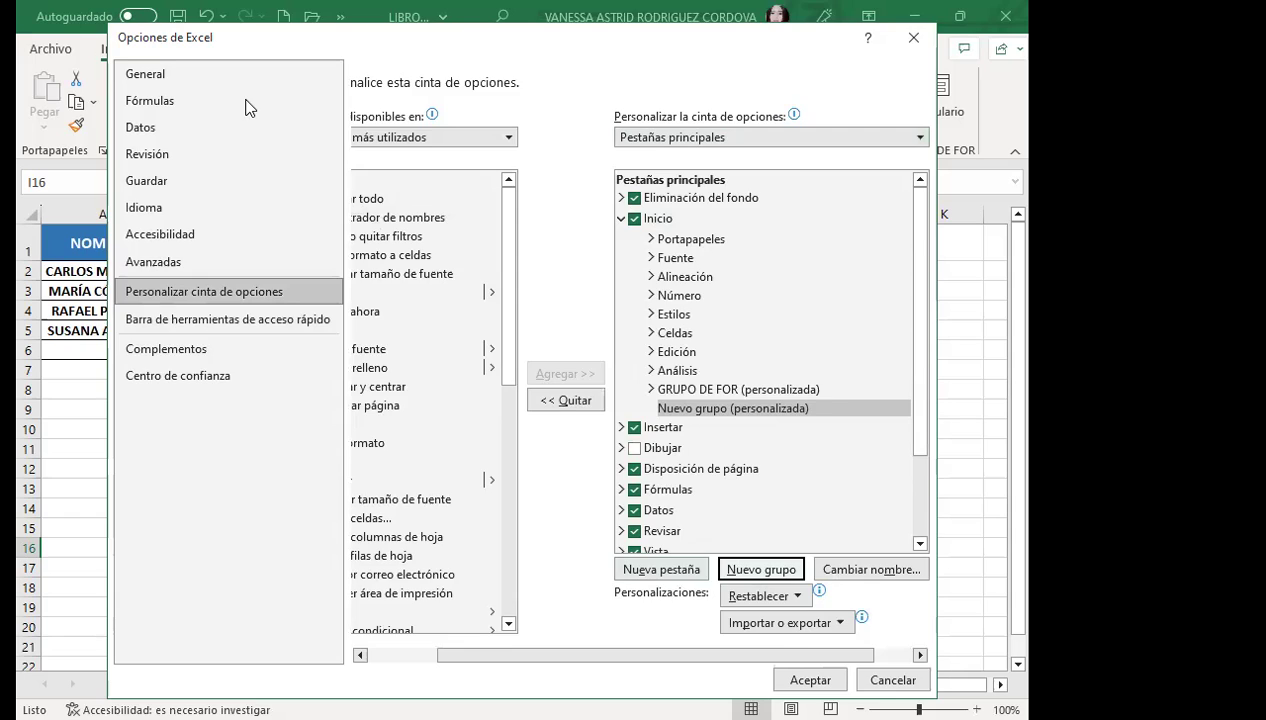
left_click_drag(537, 35, 517, 99)
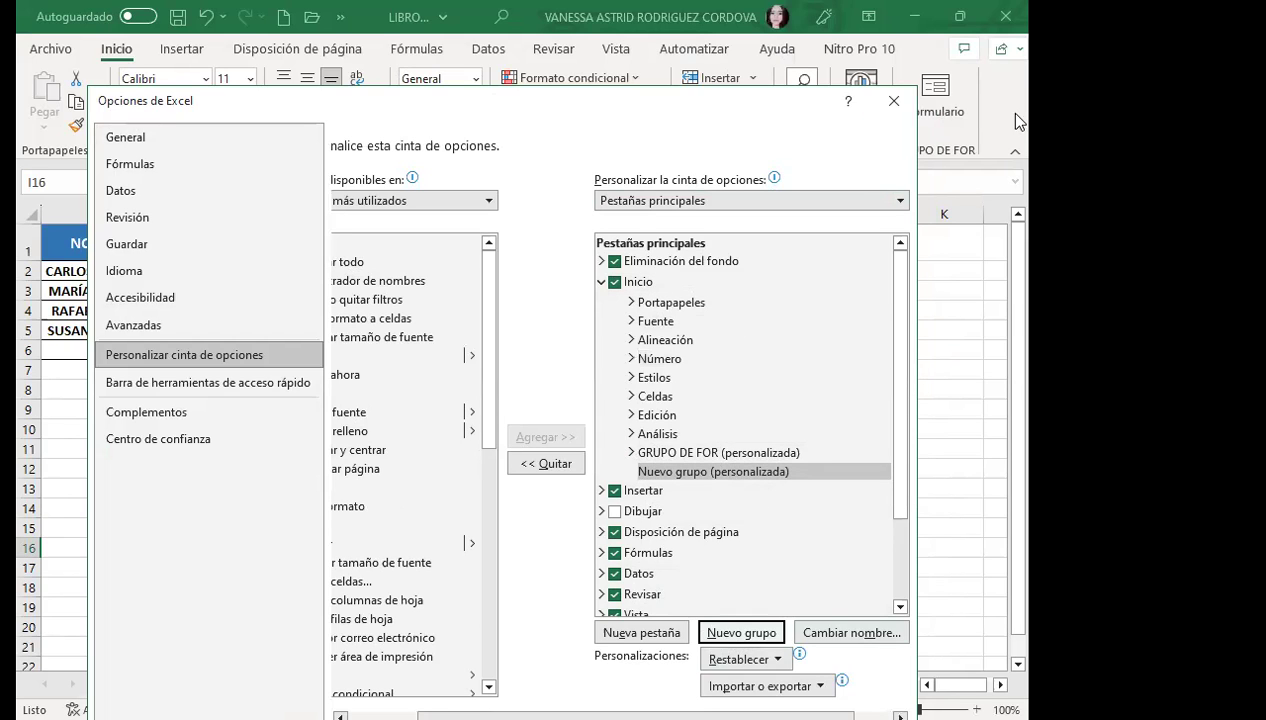
left_click(893, 104)
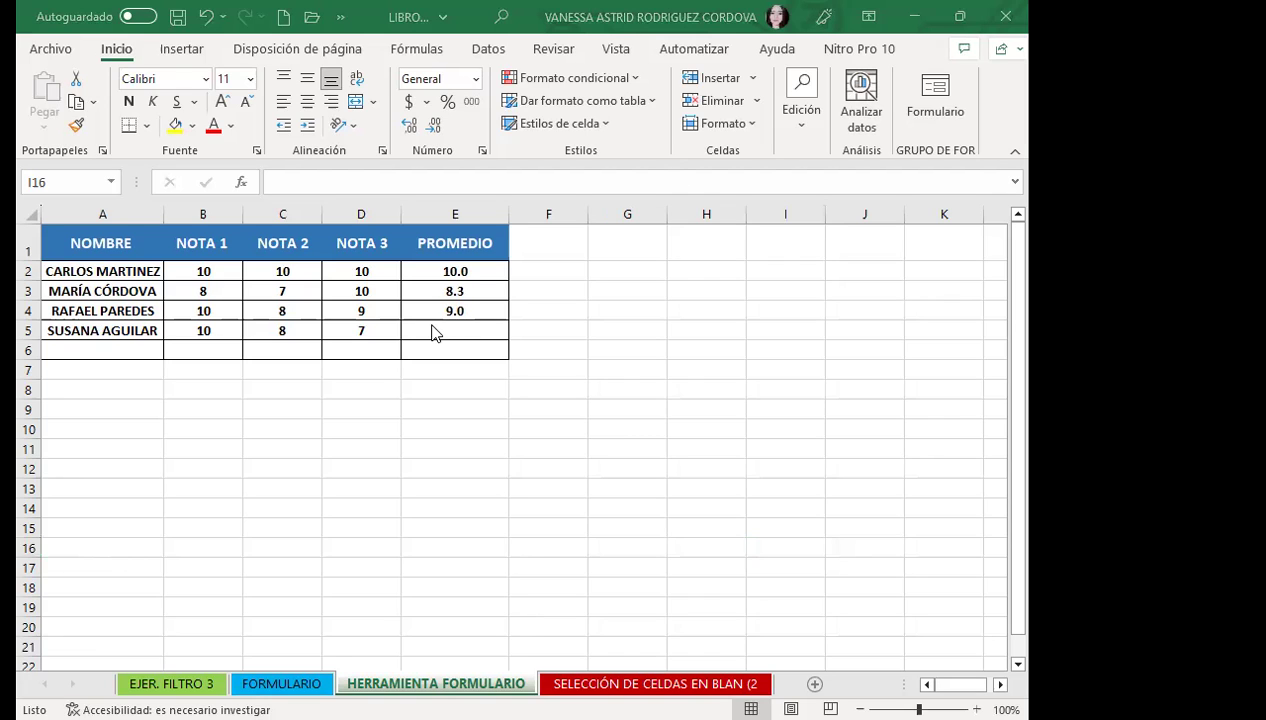
Select cells E8, H5, E6 and E4's average, then briefly open and close the data form.
left_click(489, 392)
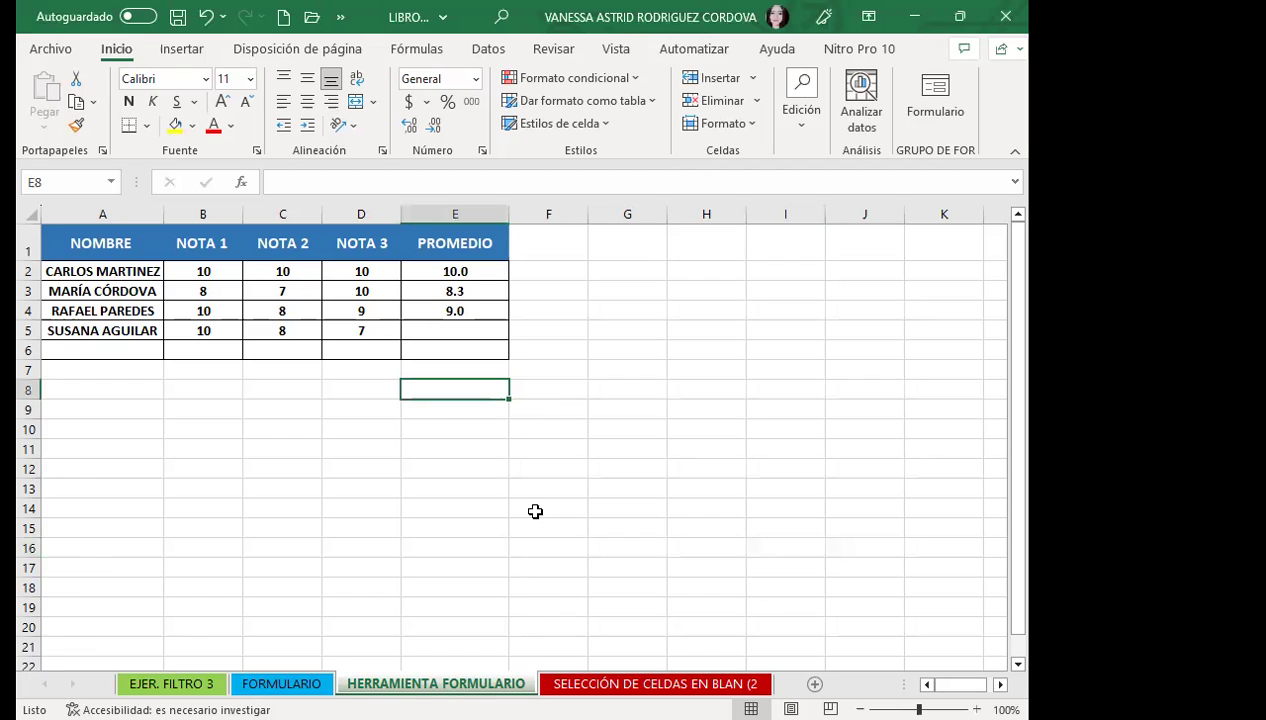
left_click(722, 326)
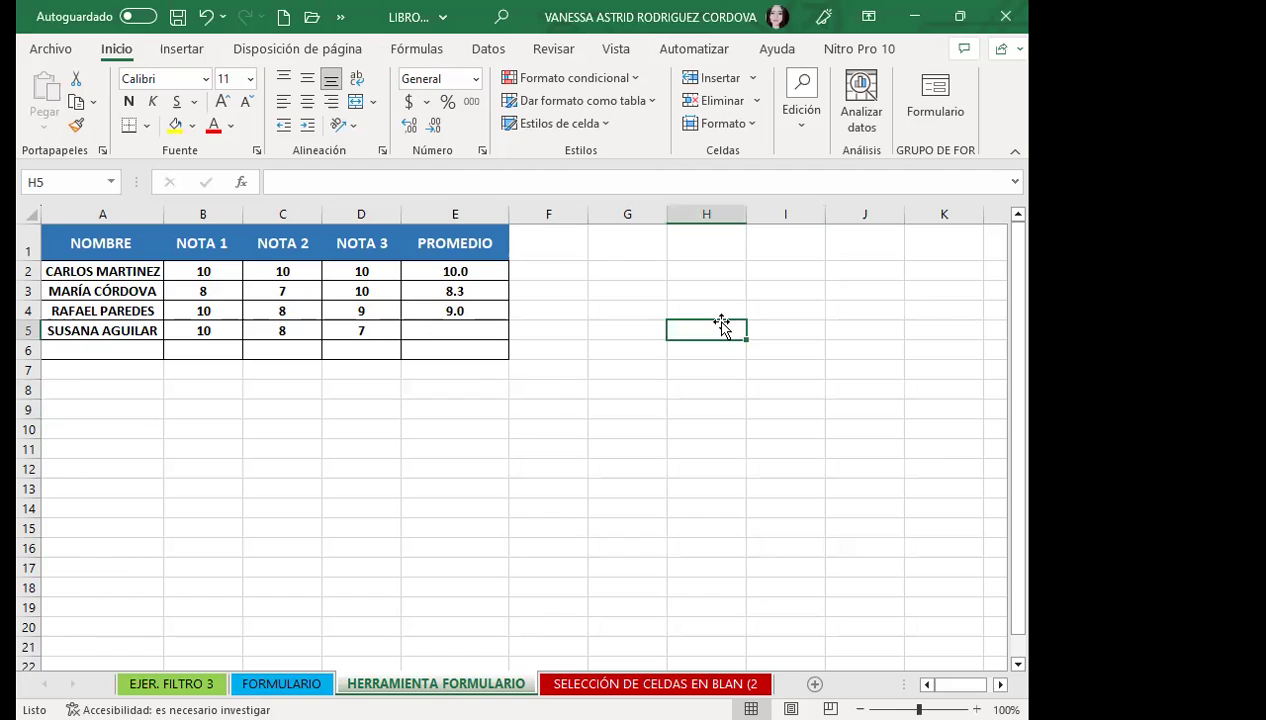
left_click(480, 392)
left_click(463, 343)
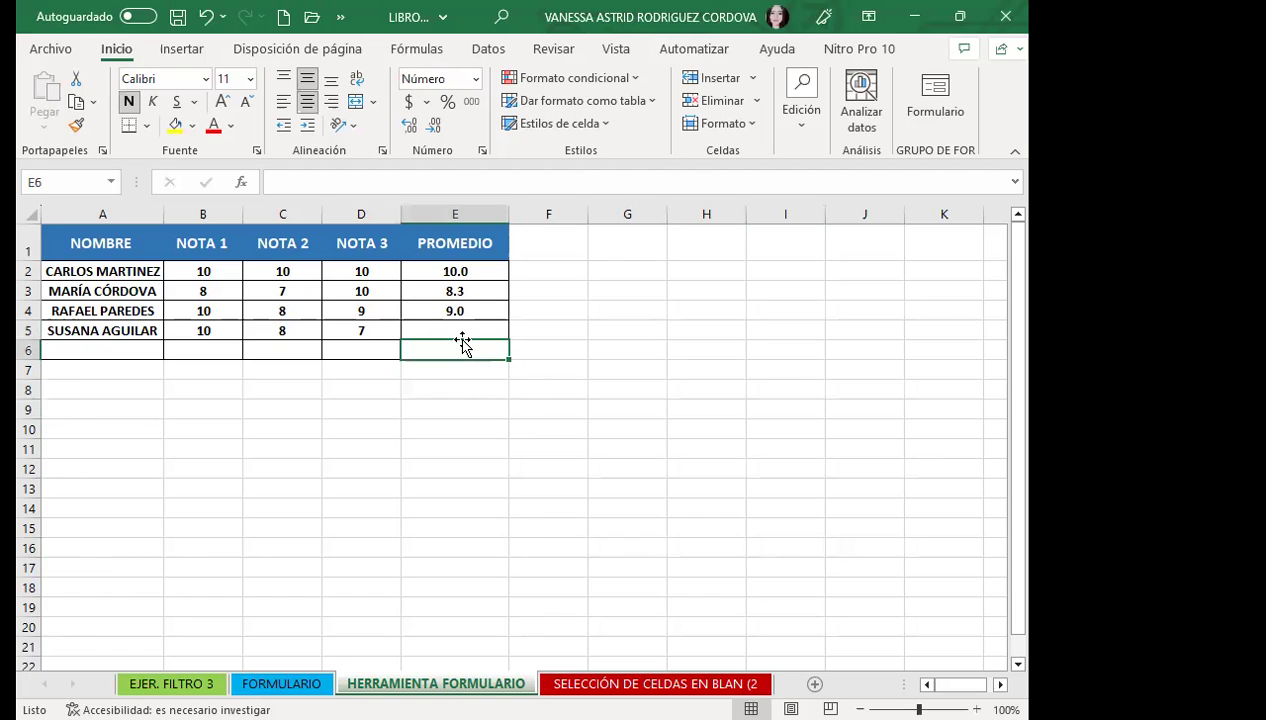
left_click(470, 313)
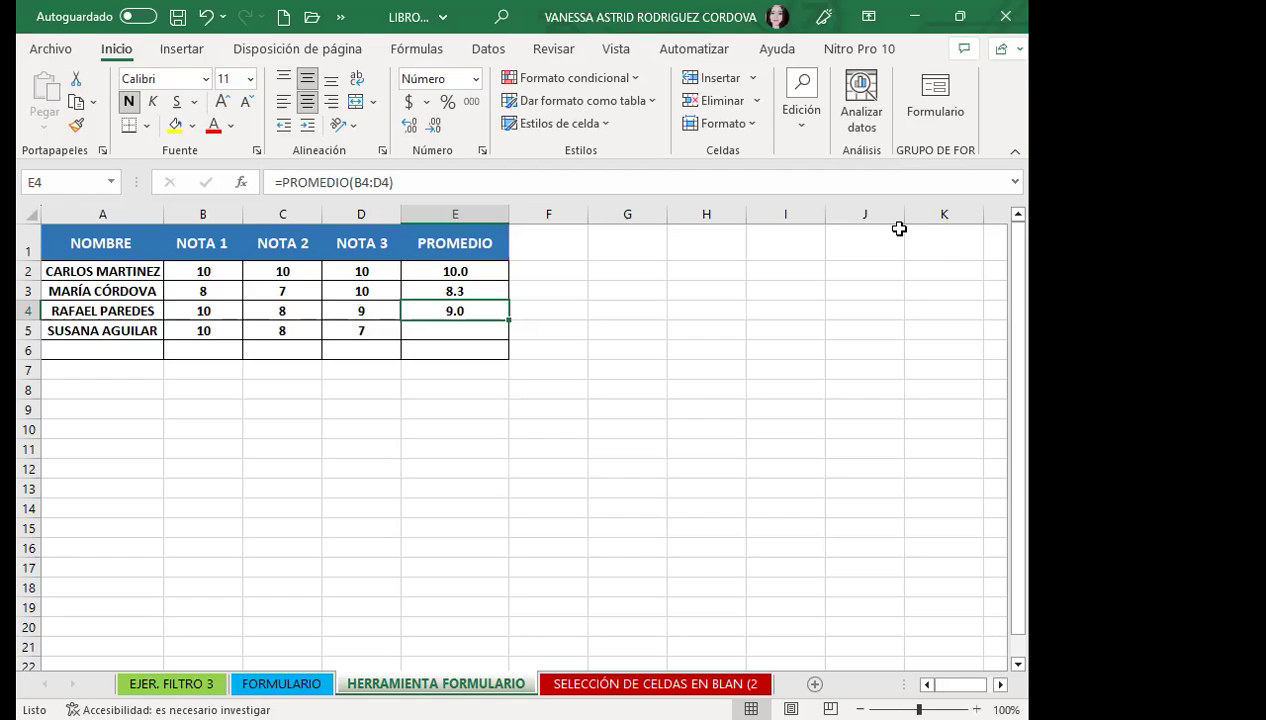
left_click(962, 130)
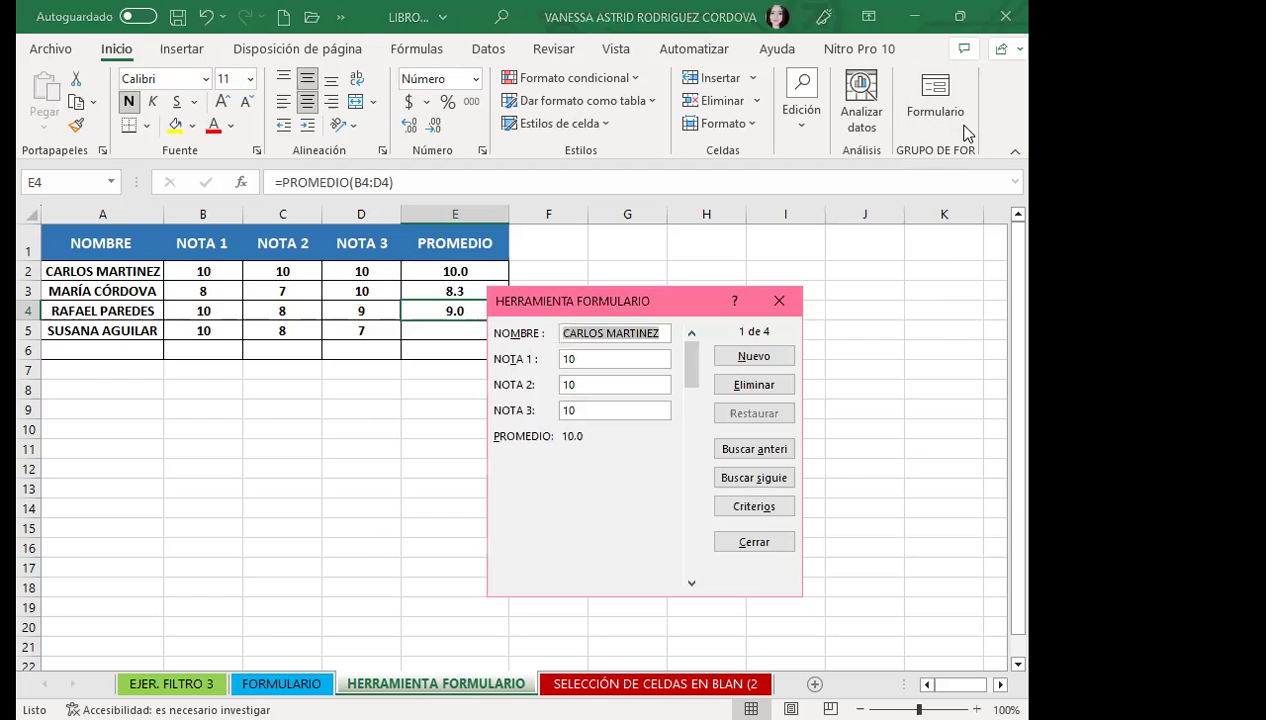
key("Escape")
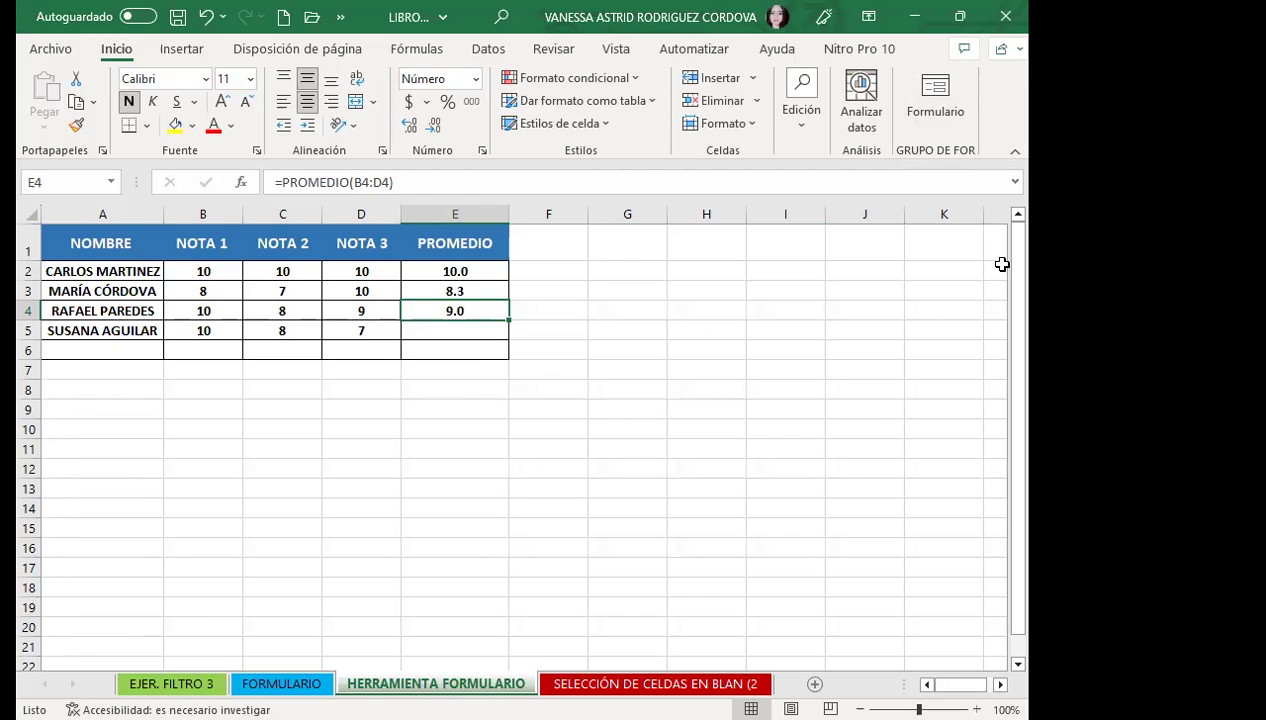
Select cells H4, I4, E5 and I5, then go to the SELECCIÓN DE CELDAS EN BLANCO sheet.
left_click(695, 322)
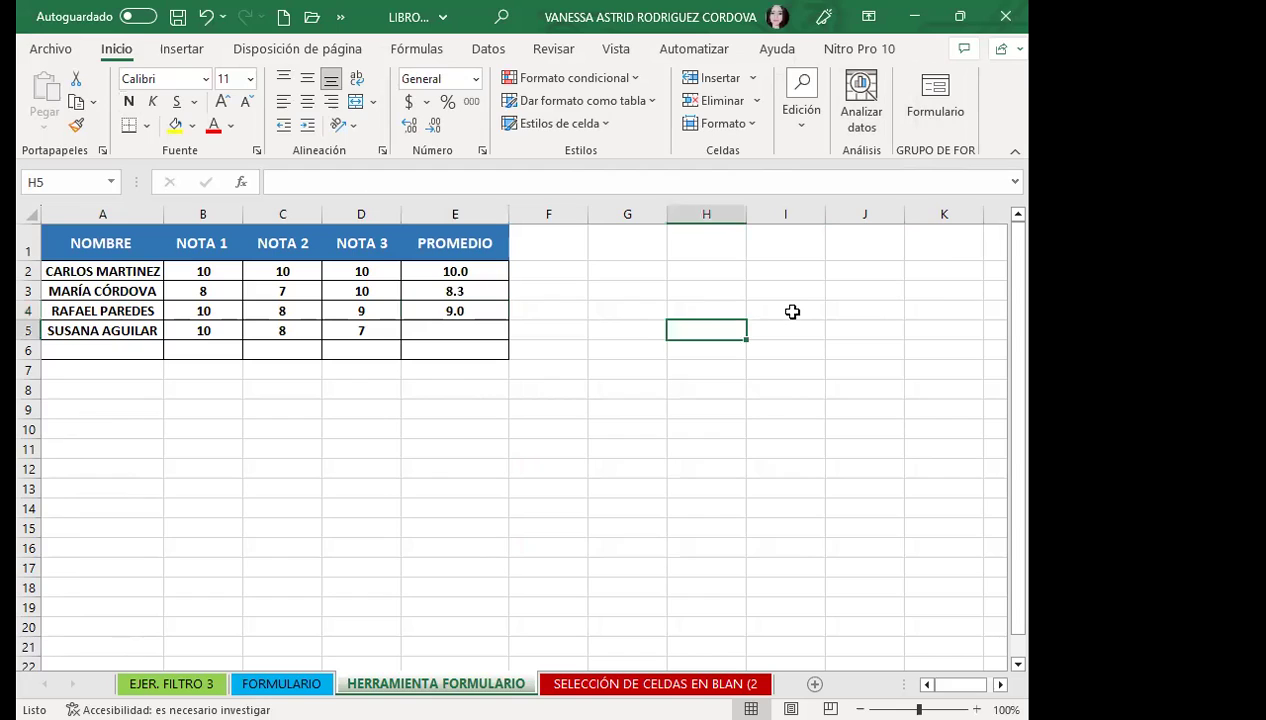
left_click(792, 312)
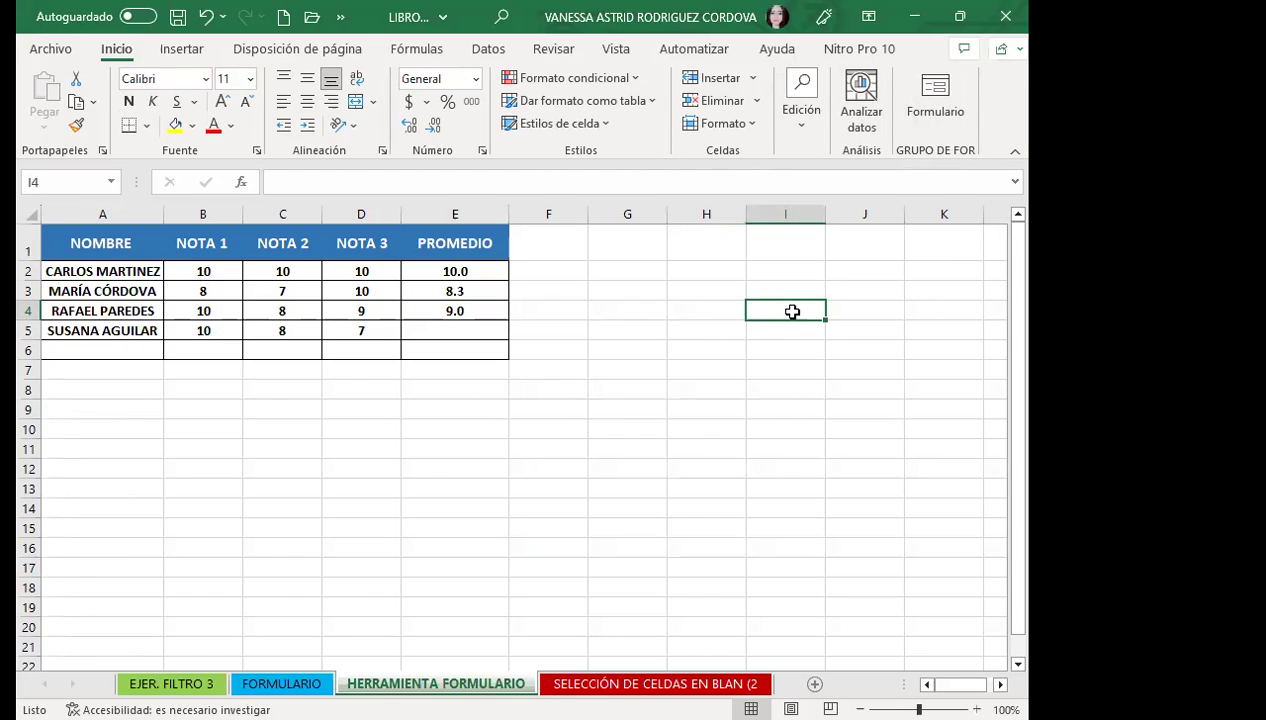
left_click(437, 328)
left_click(758, 328)
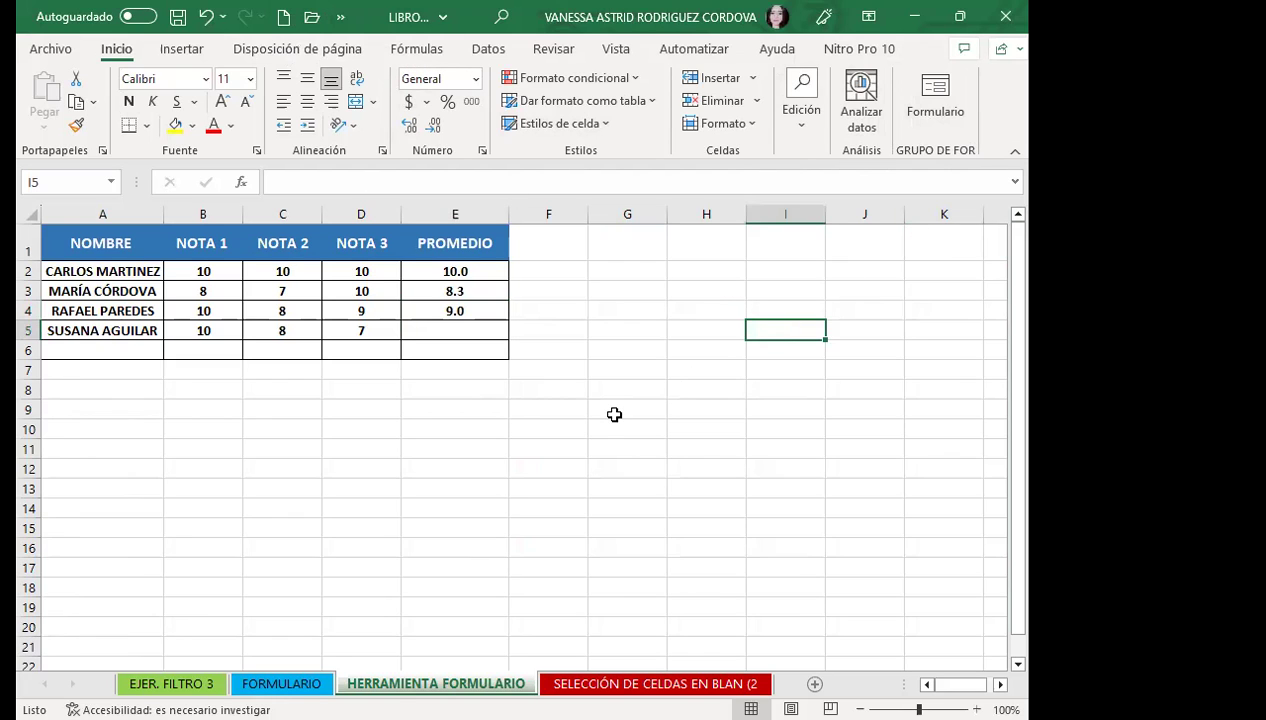
left_click(600, 683)
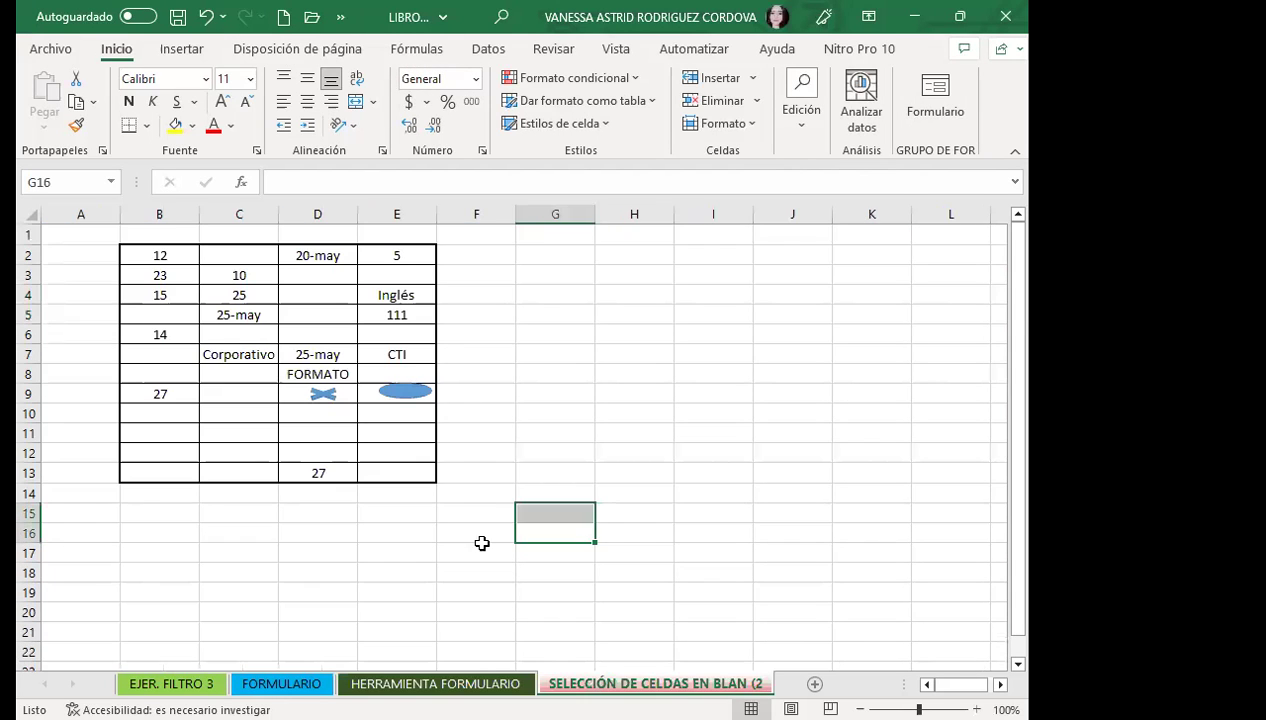
Select D11 in the table, then Alt+Tab to the CELDAS EN BLANCO slide in PowerPoint.
left_click(463, 450)
left_click(345, 430)
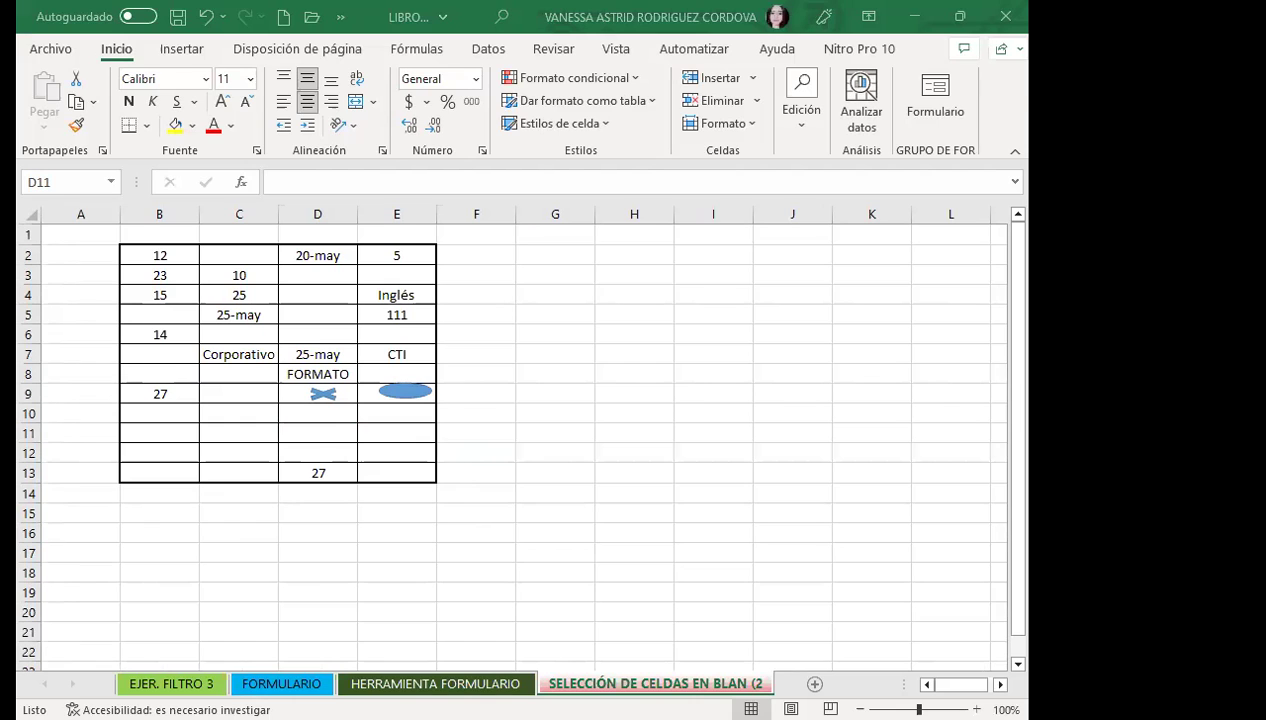
key("alt+Tab")
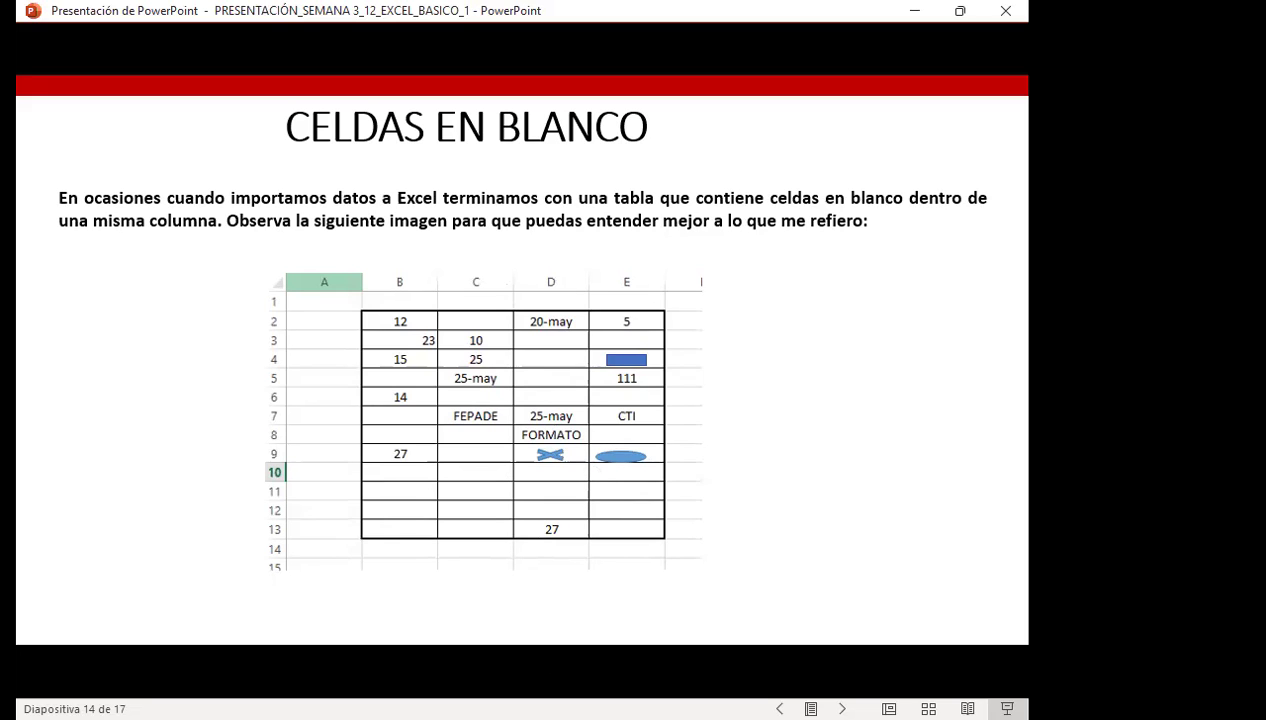
Advance to slide 15 'CELDAS EN BLANCO', then switch to the Excel sample table and select C11.
left_click(776, 553)
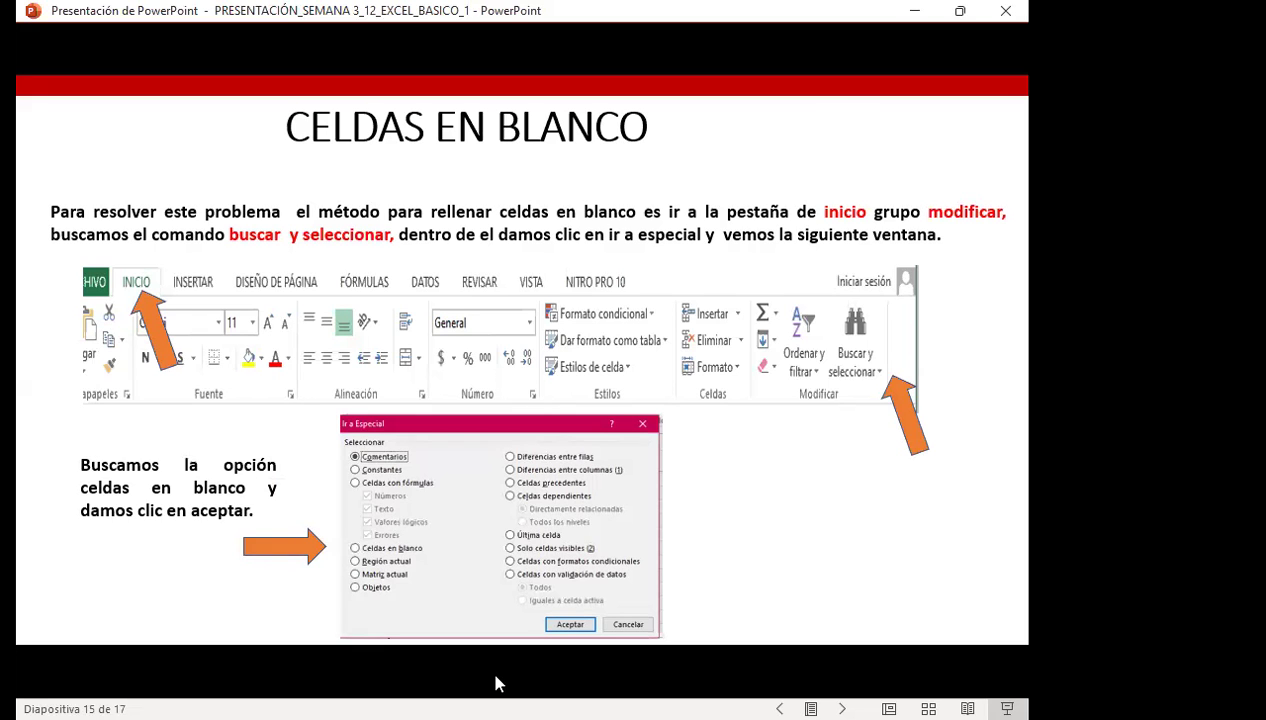
key("alt+Tab")
left_click(244, 427)
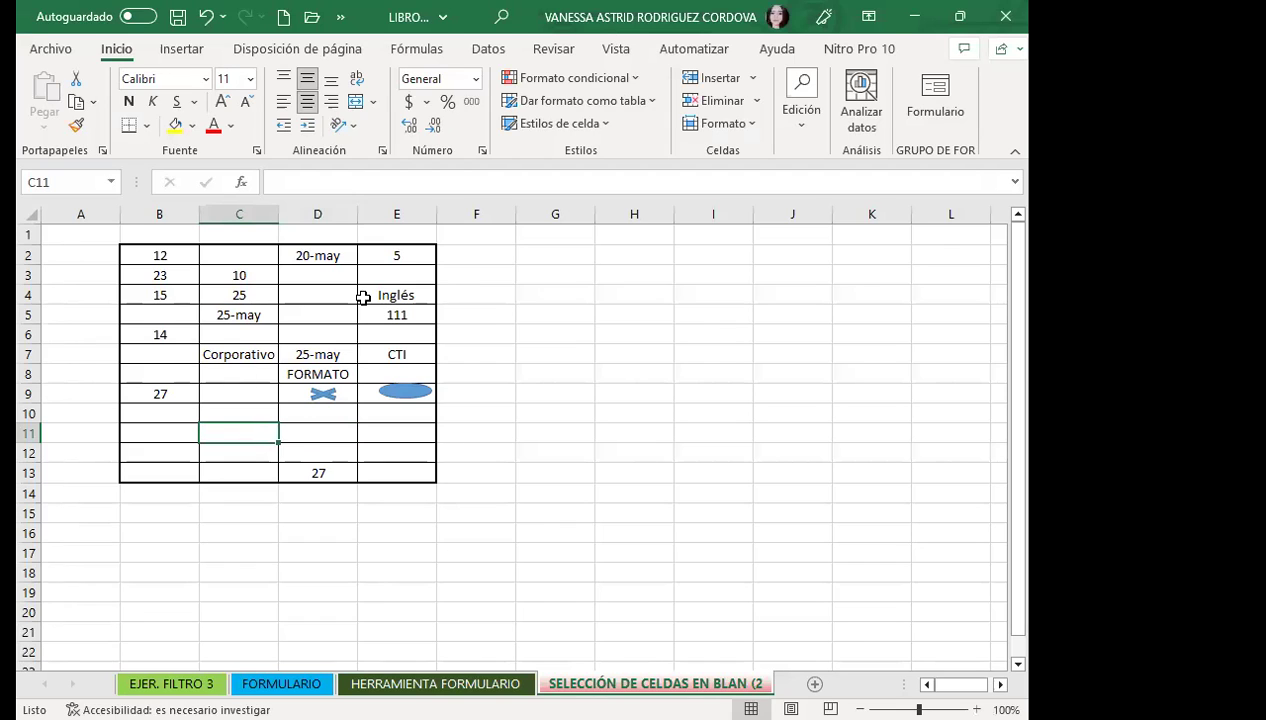
Select B2:E9 and apply Ir a Especial > Celdas en blanco so only its empty cells stay selected.
left_click(488, 333)
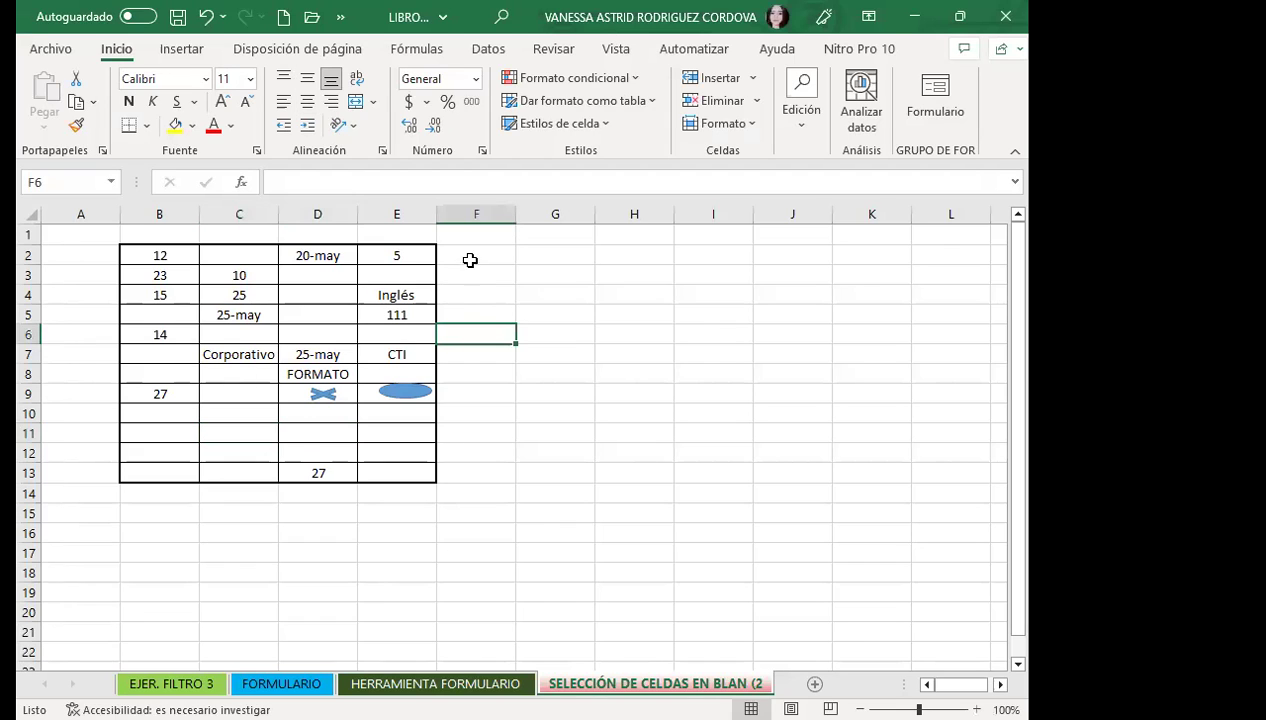
left_click(387, 333)
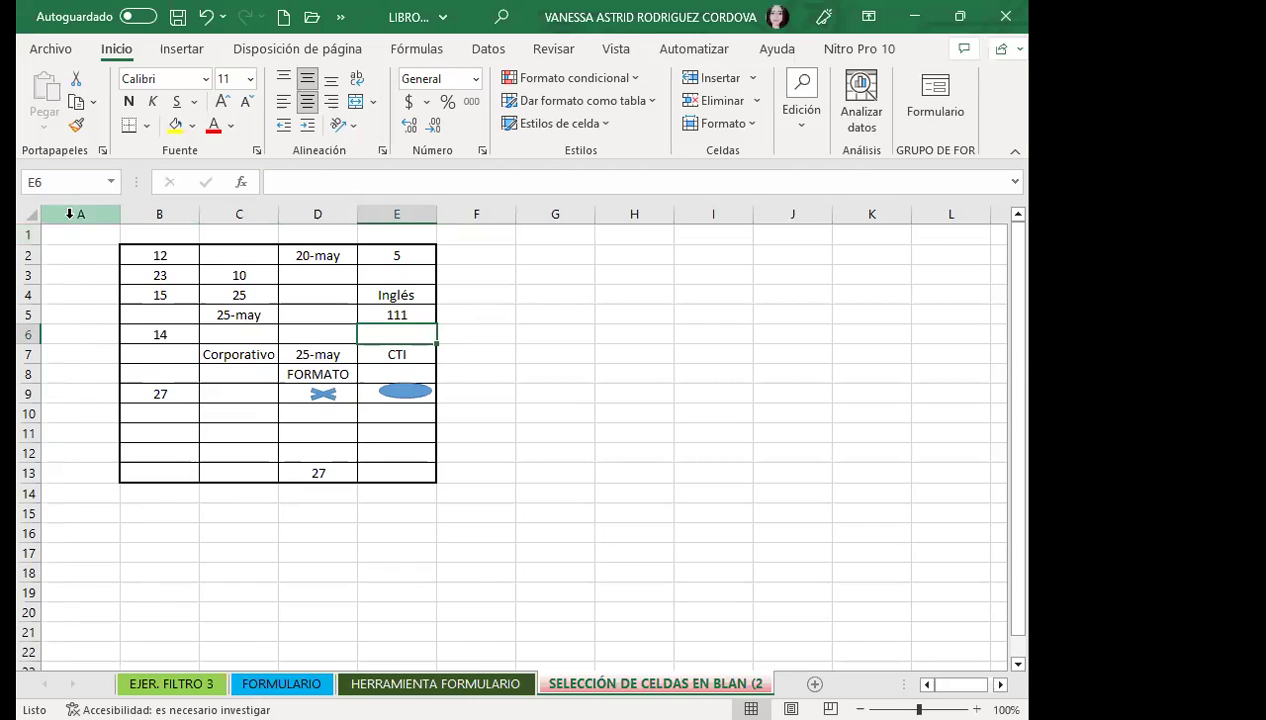
left_click(164, 339)
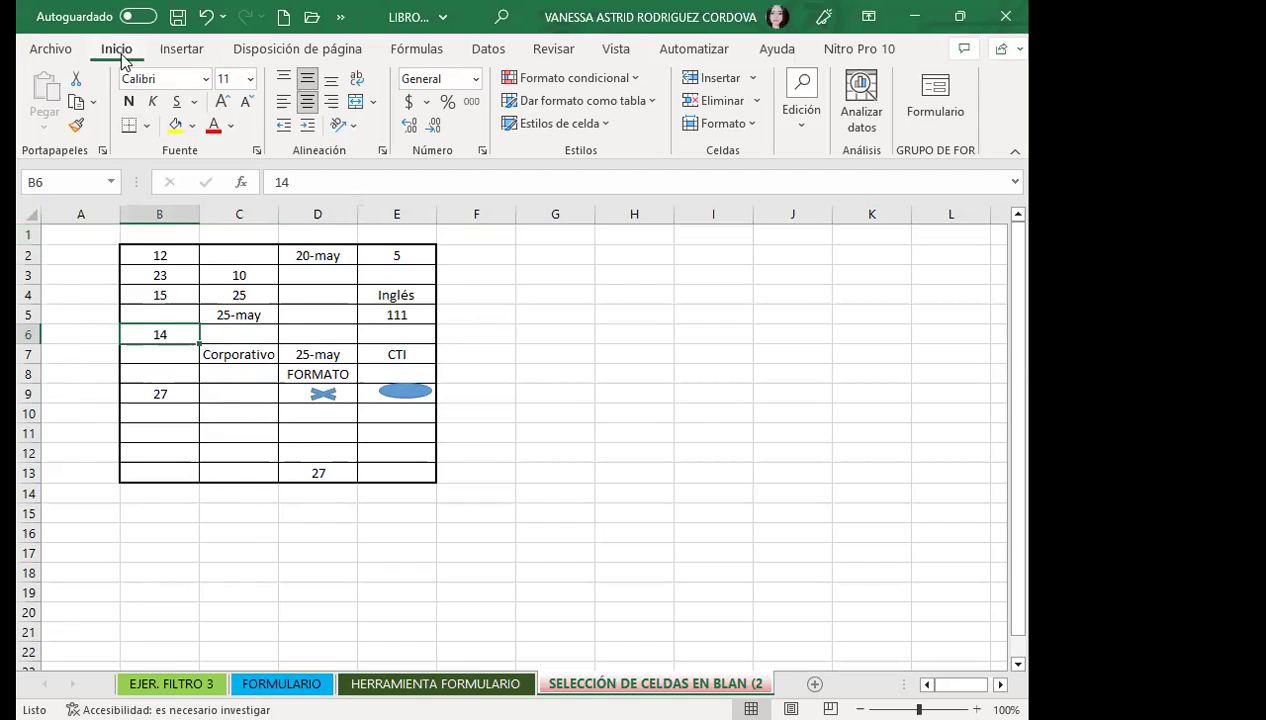
left_click(862, 120)
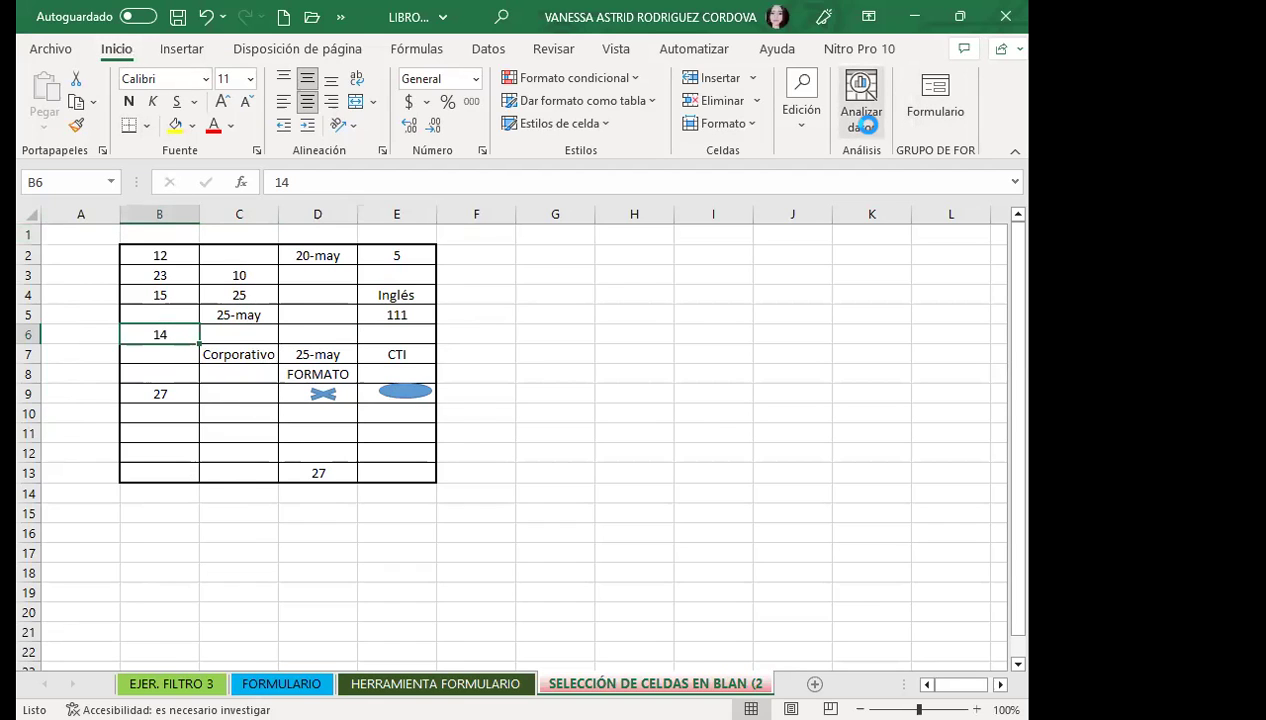
left_click(801, 133)
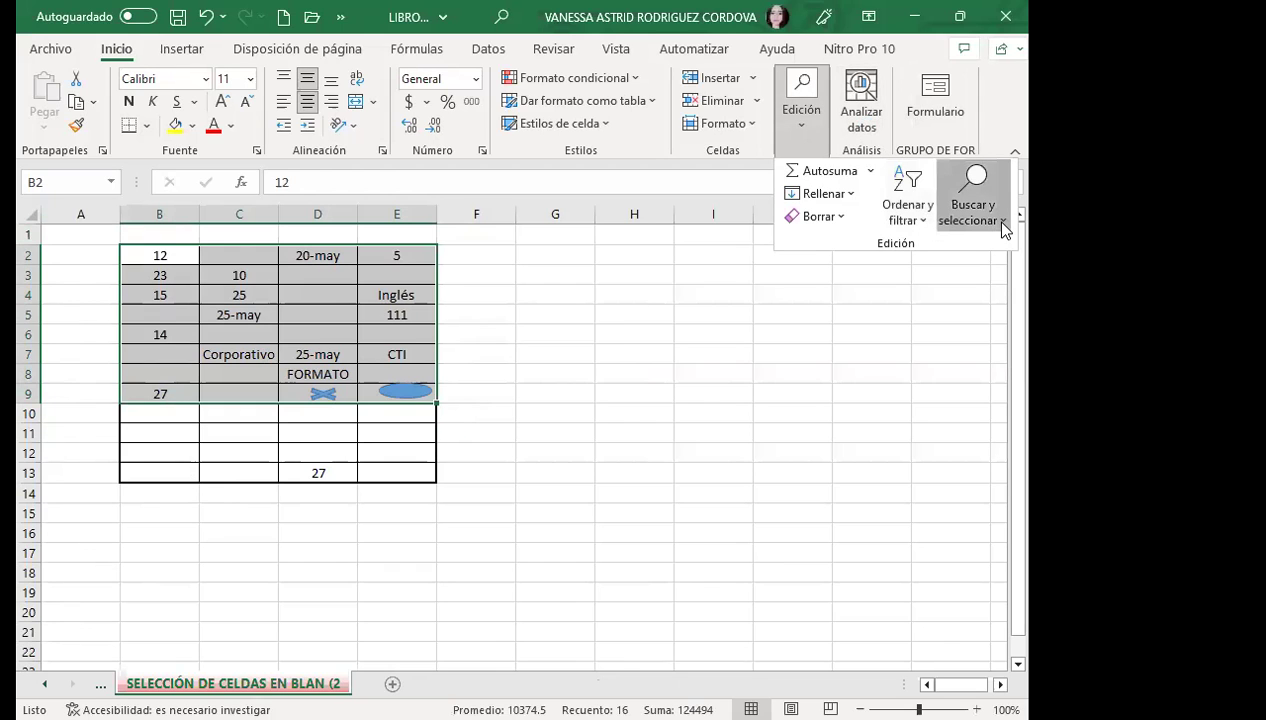
left_click(997, 230)
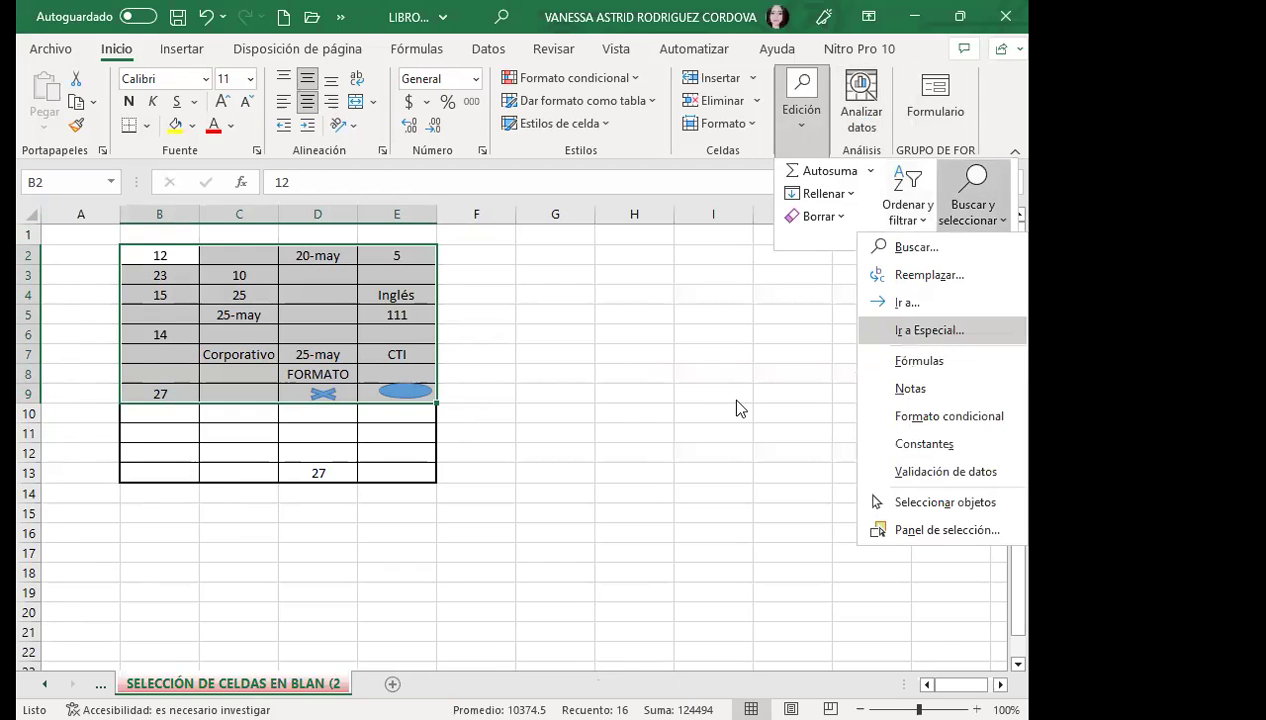
key("Return")
left_click(437, 476)
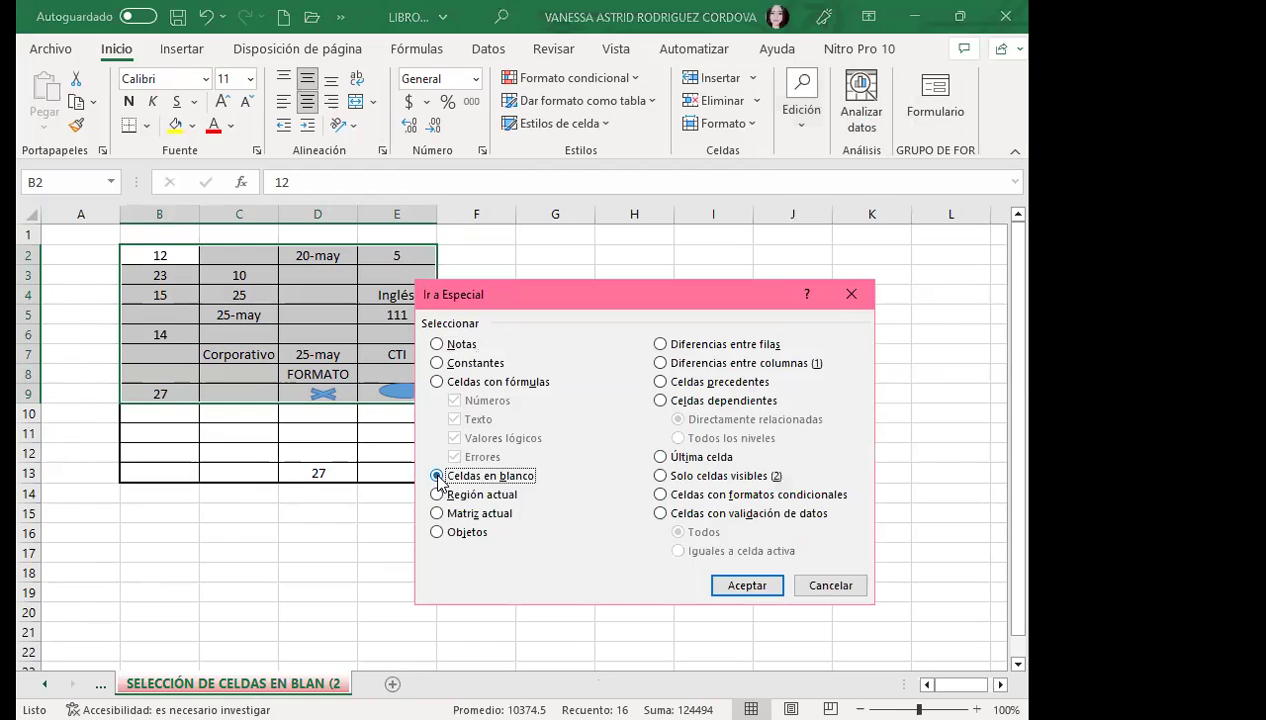
left_click(765, 587)
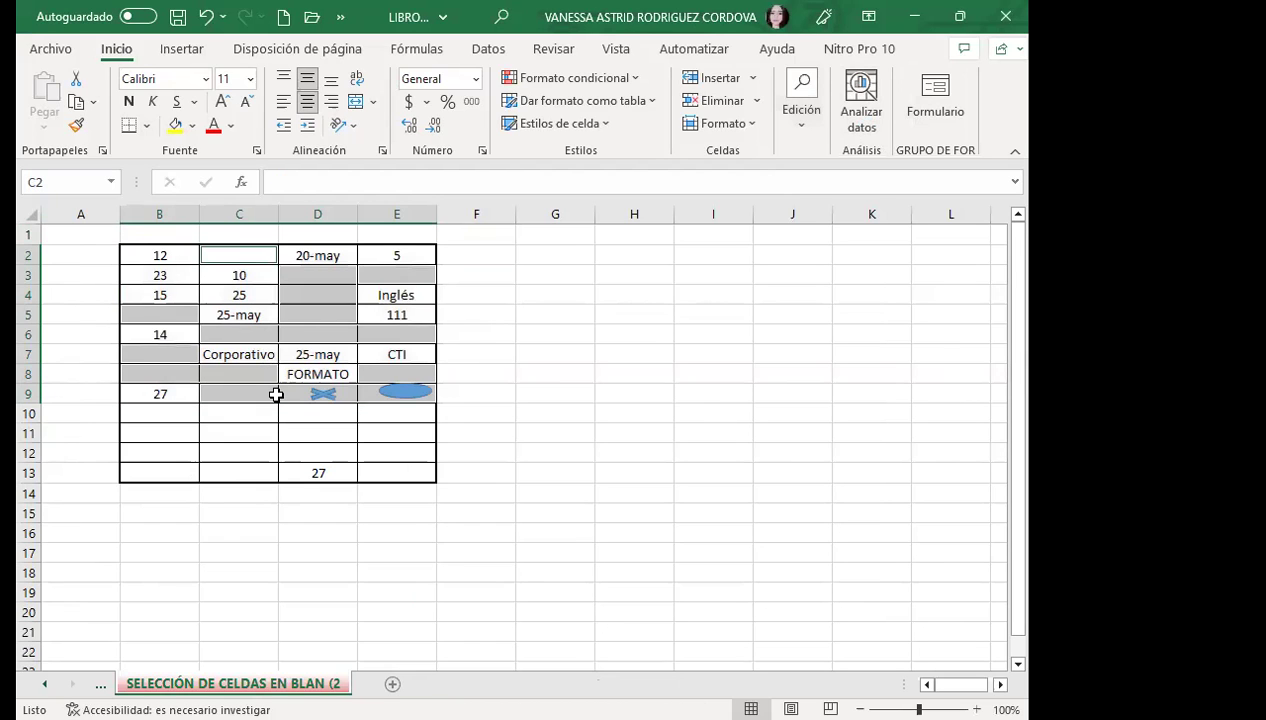
left_click(137, 255)
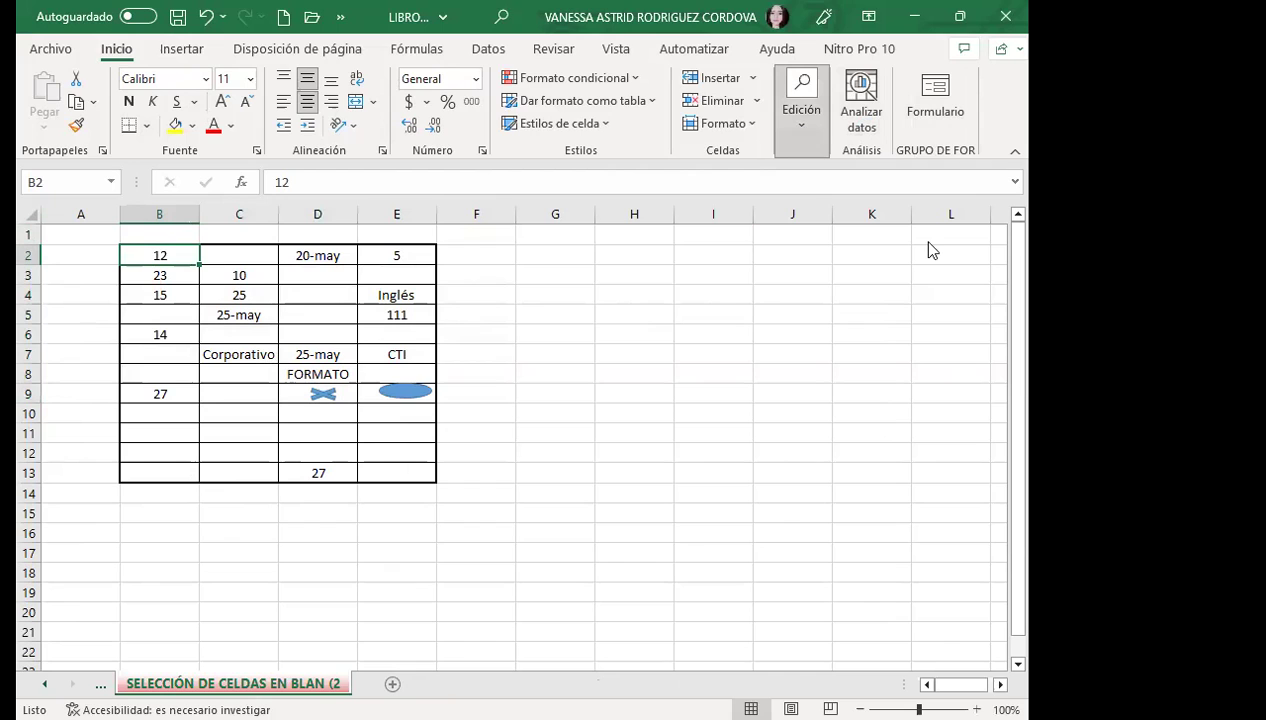
left_click(968, 215)
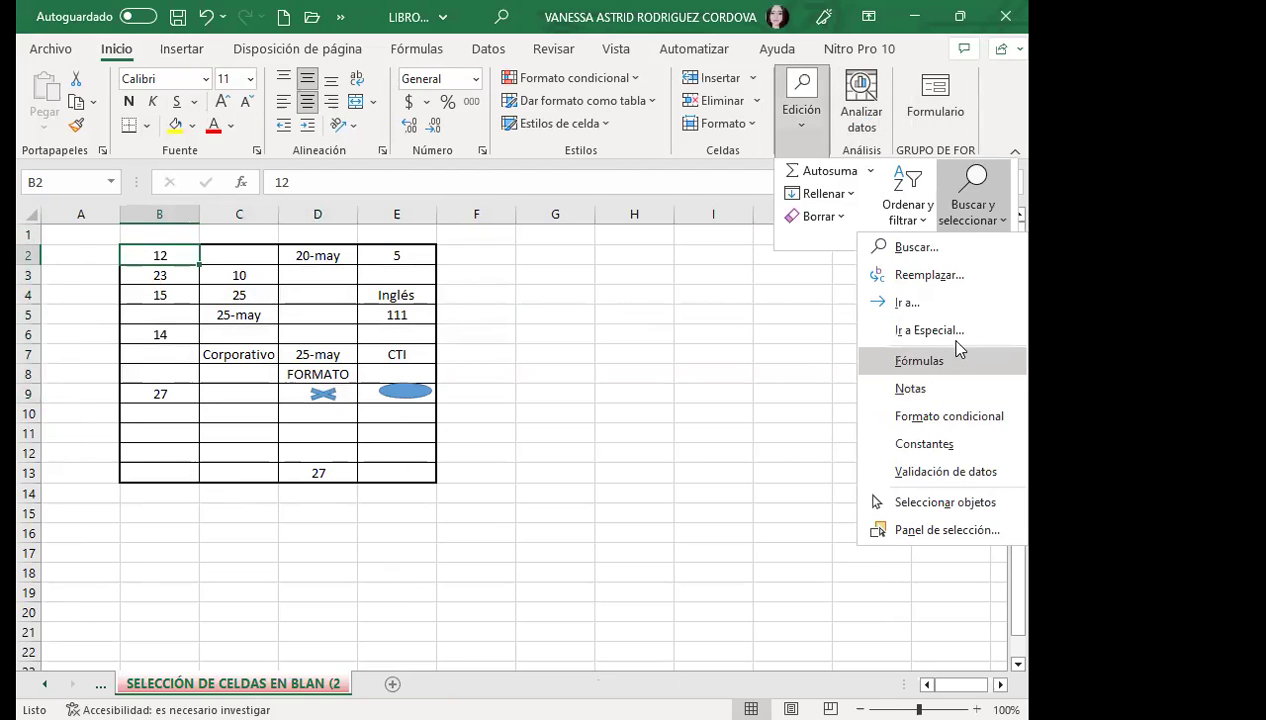
left_click(900, 330)
left_click(437, 475)
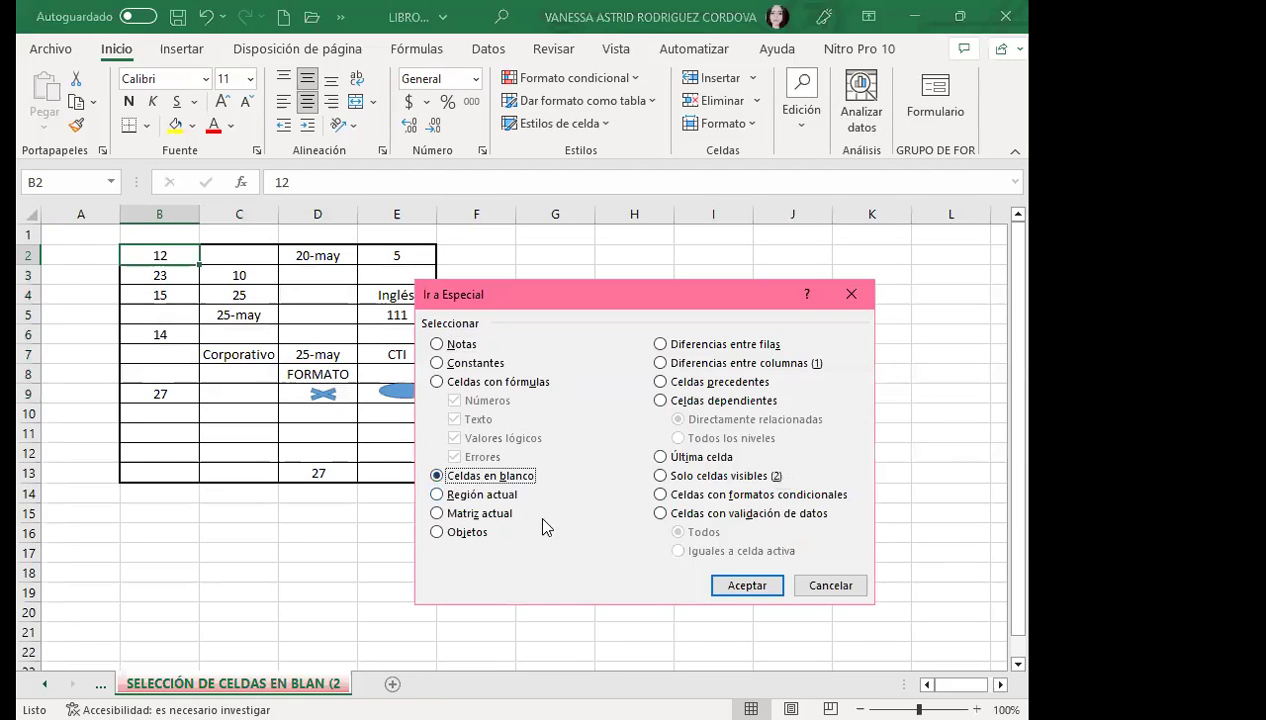
left_click(737, 586)
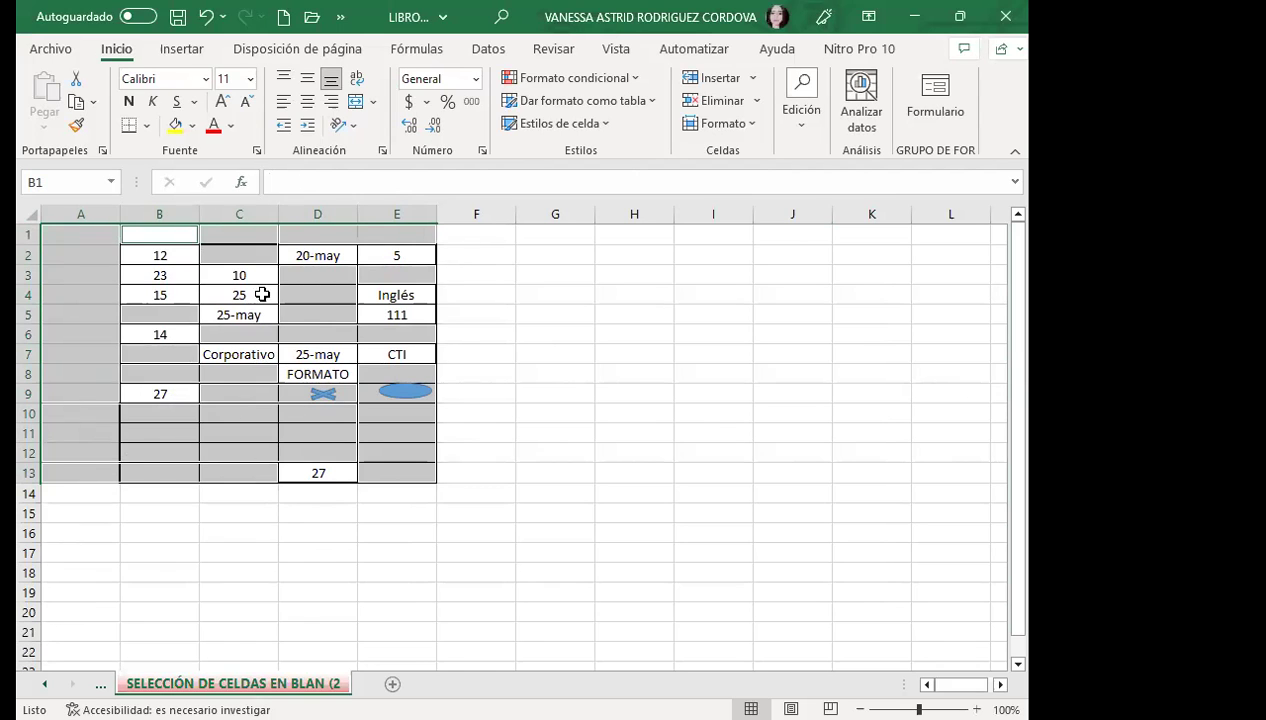
Select B2:E13, then use Ir a Especial with Celdas en blanco to keep only its blank cells.
left_click(163, 355)
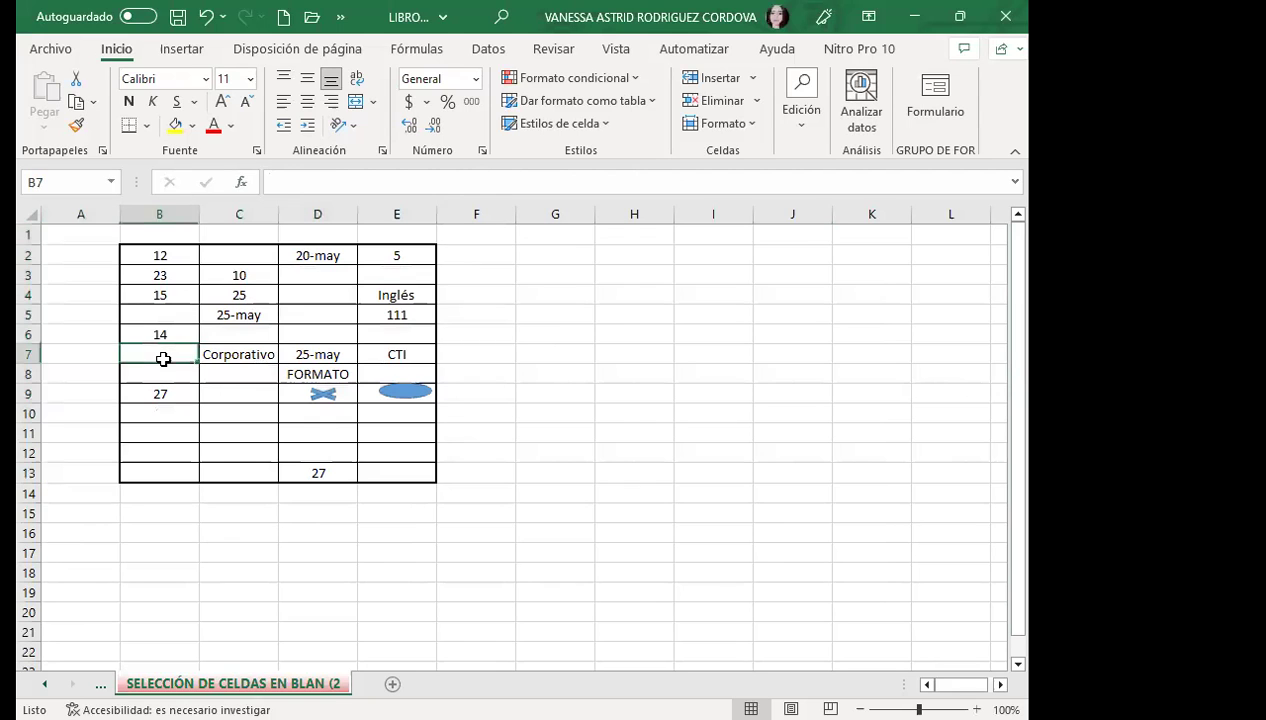
left_click_drag(139, 253, 389, 478)
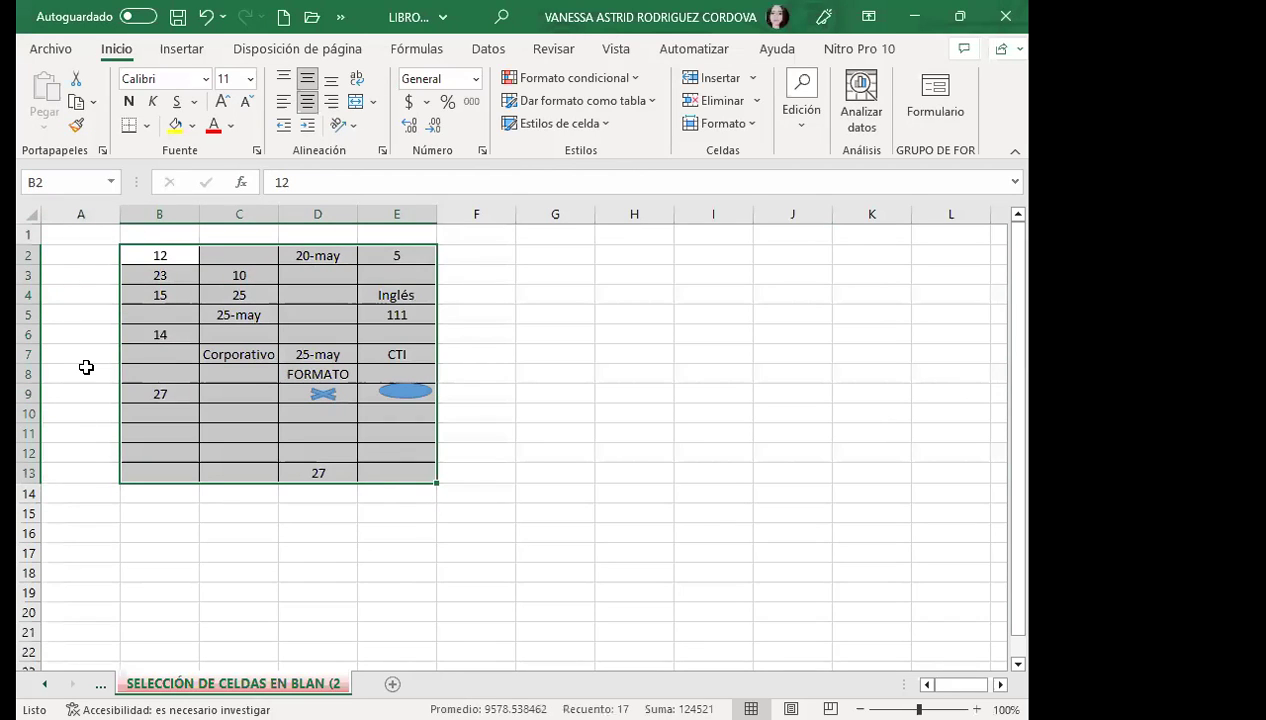
left_click(802, 115)
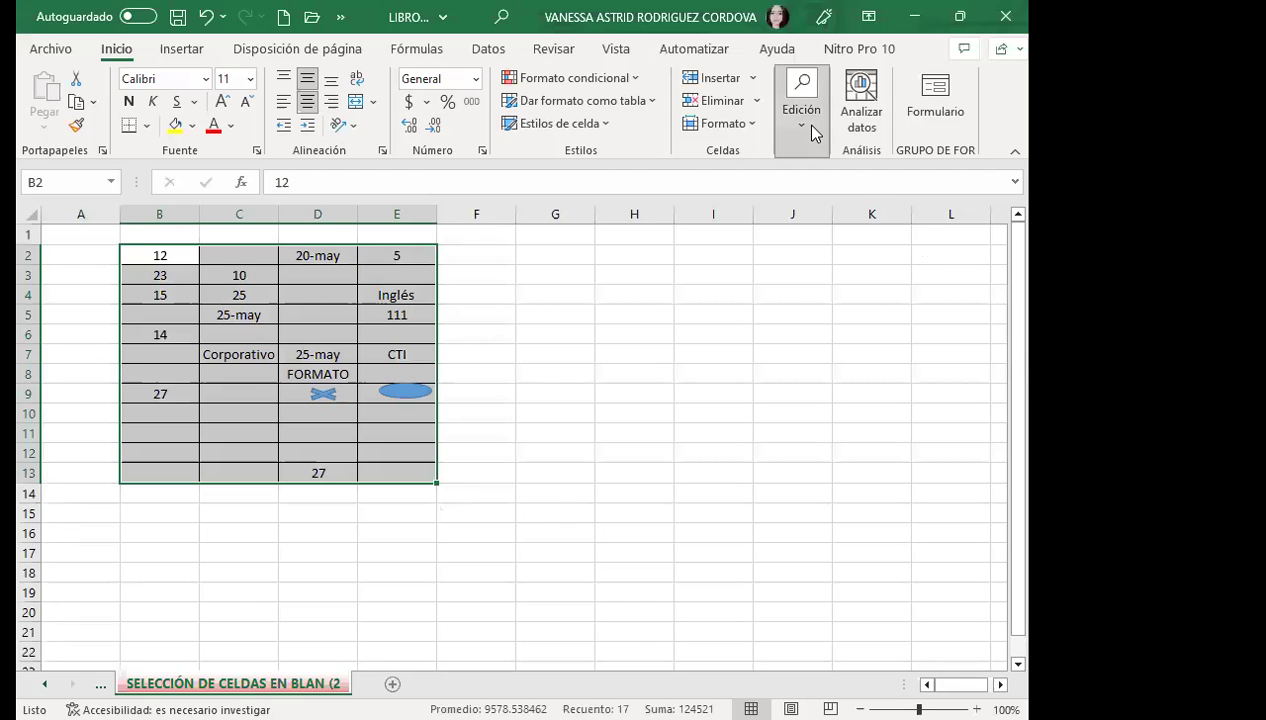
left_click(972, 215)
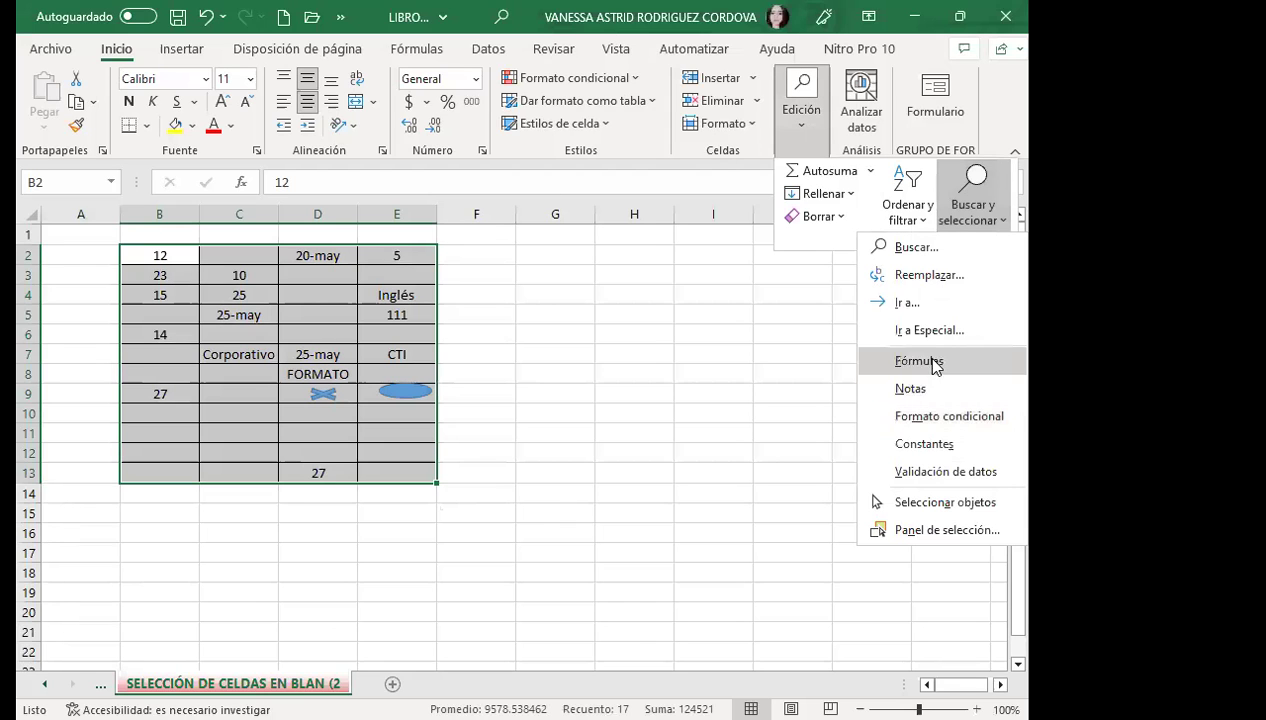
left_click(887, 330)
left_click(437, 476)
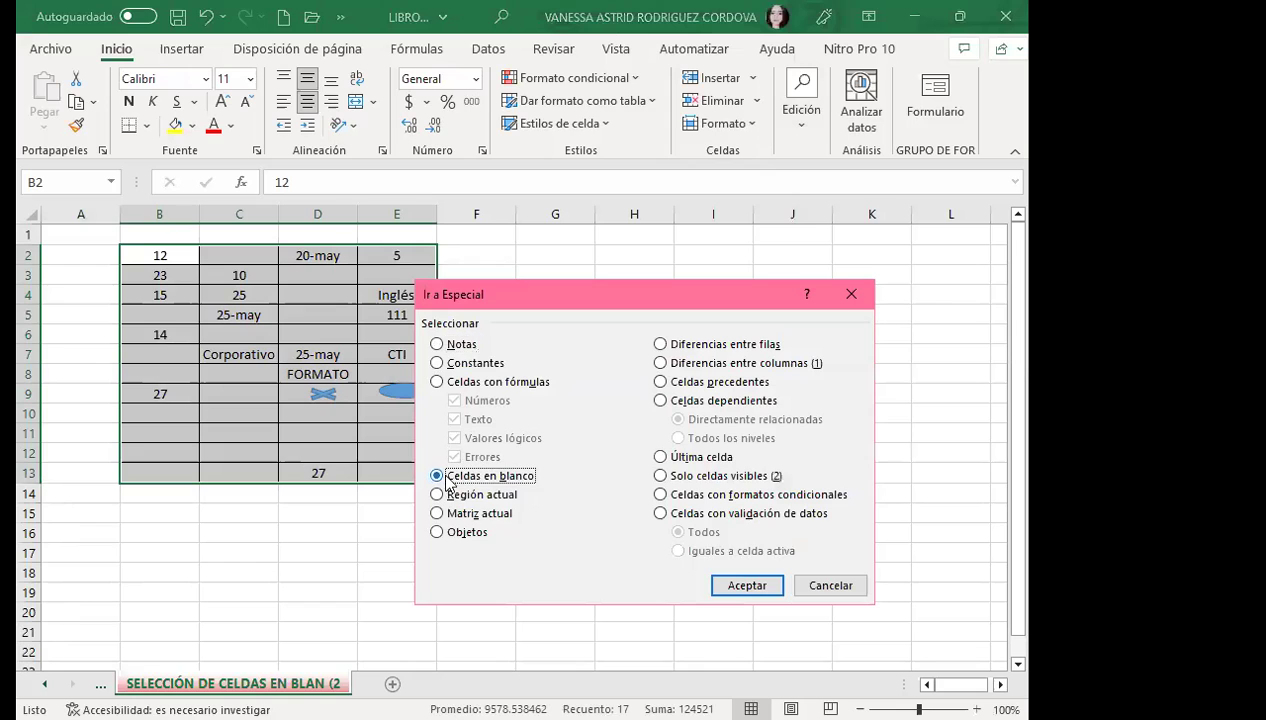
key("Return")
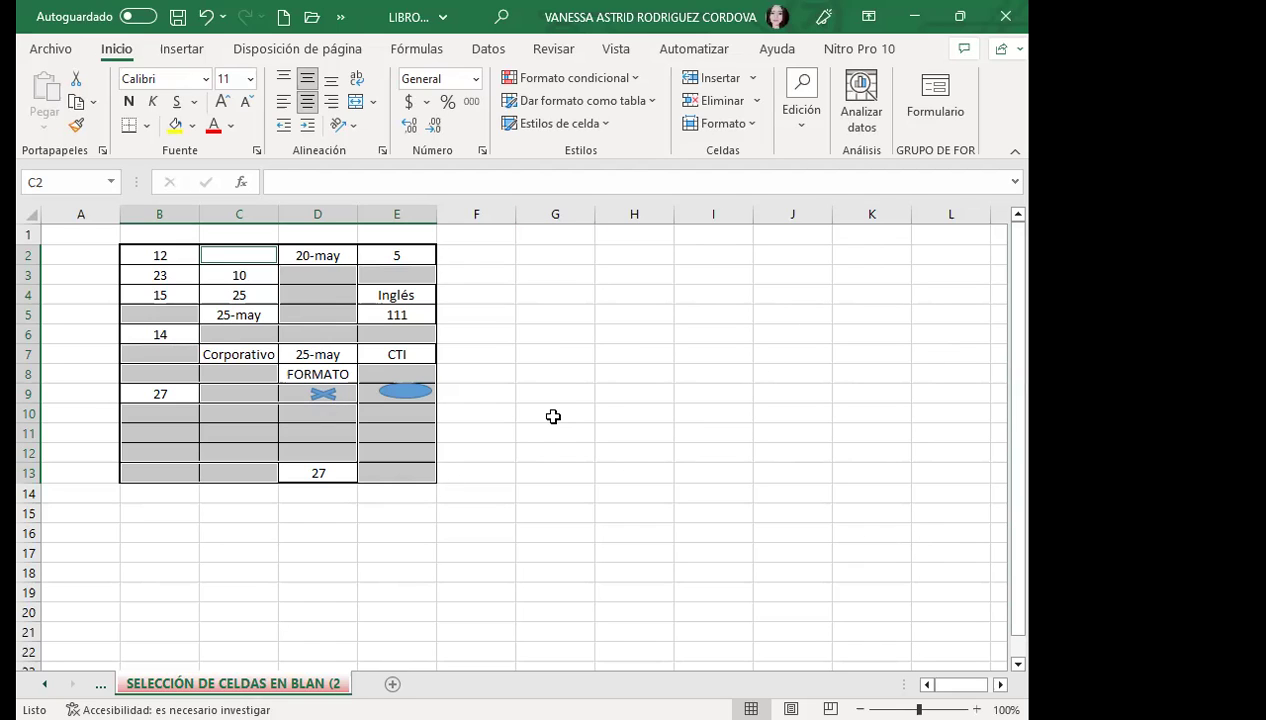
Fill the selected blank cells yellow, move both blue shapes beside the table, and re-confirm the D7 date.
left_click(174, 125)
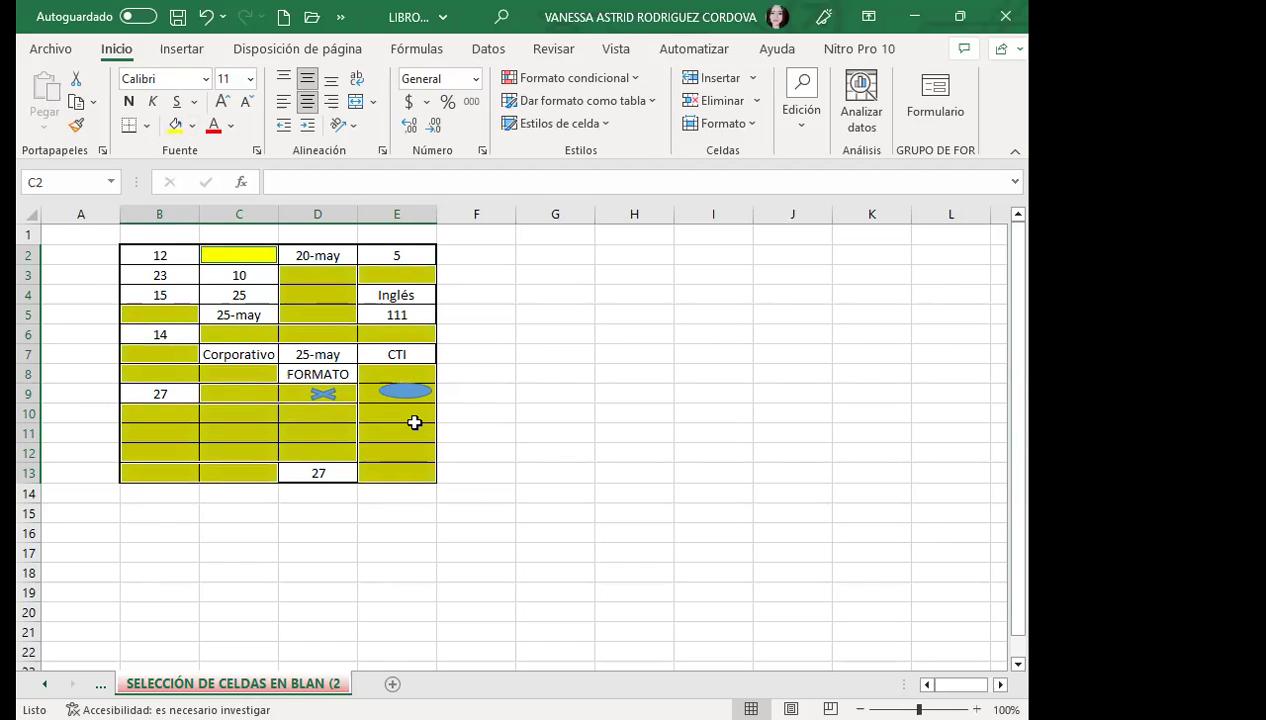
left_click_drag(318, 393, 586, 340)
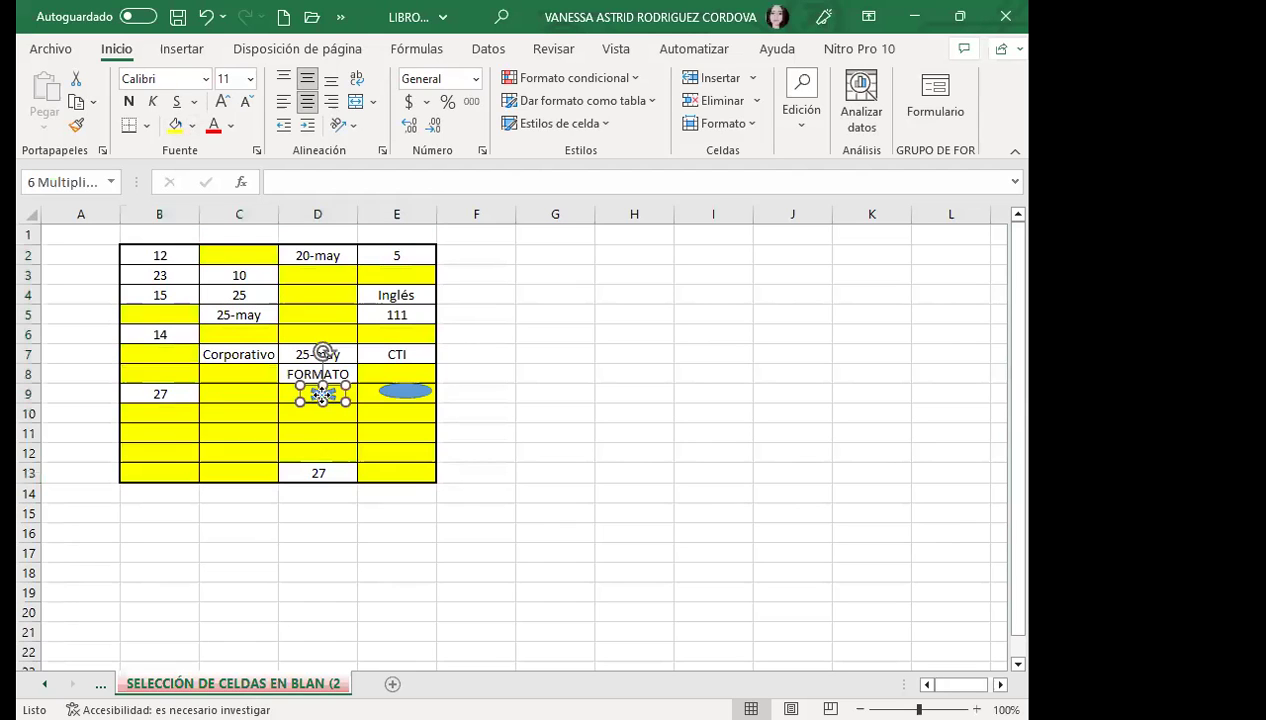
left_click_drag(410, 391, 648, 378)
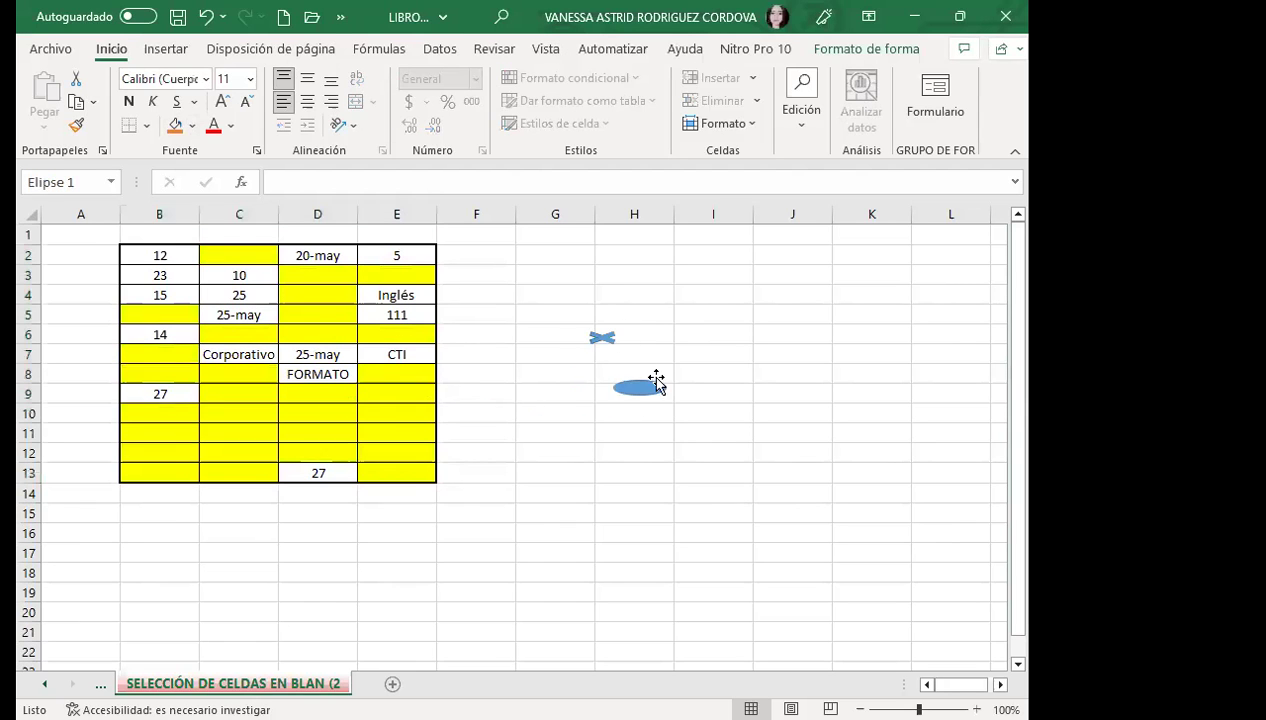
left_click(396, 392)
left_click(382, 354)
left_click(380, 315)
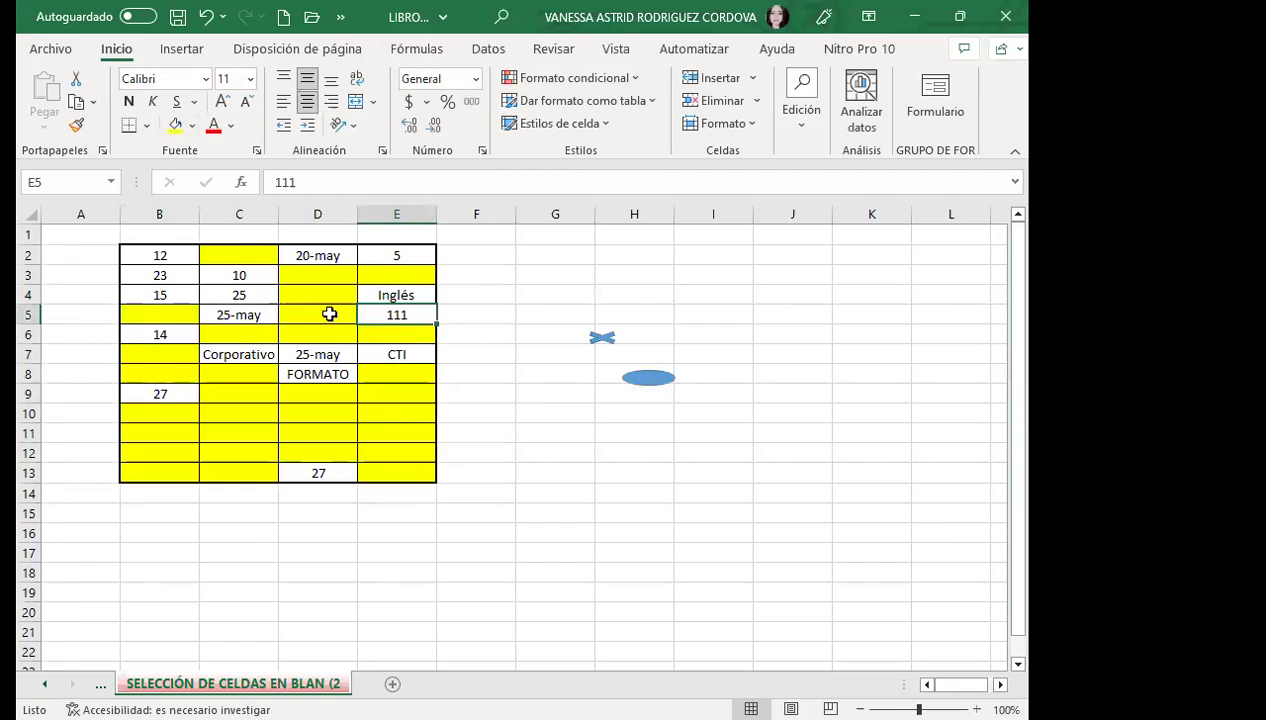
left_click(242, 316)
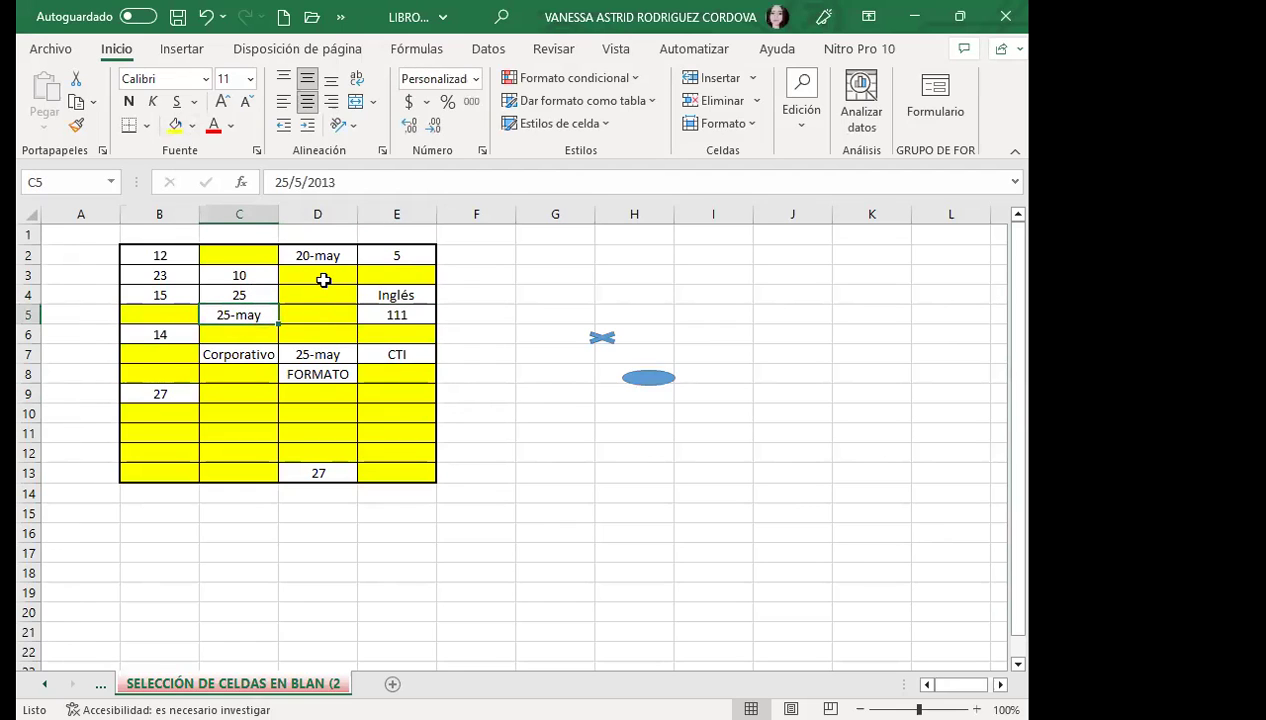
left_click(314, 360)
left_click(333, 182)
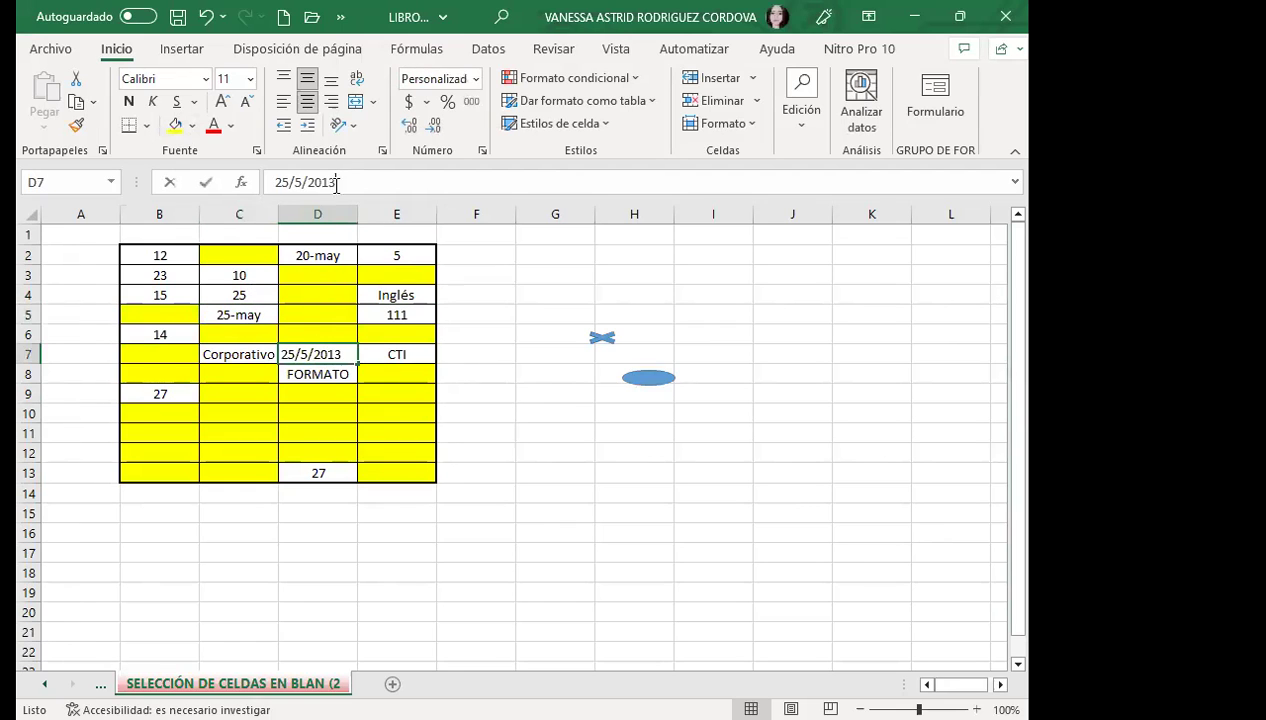
left_click(318, 375)
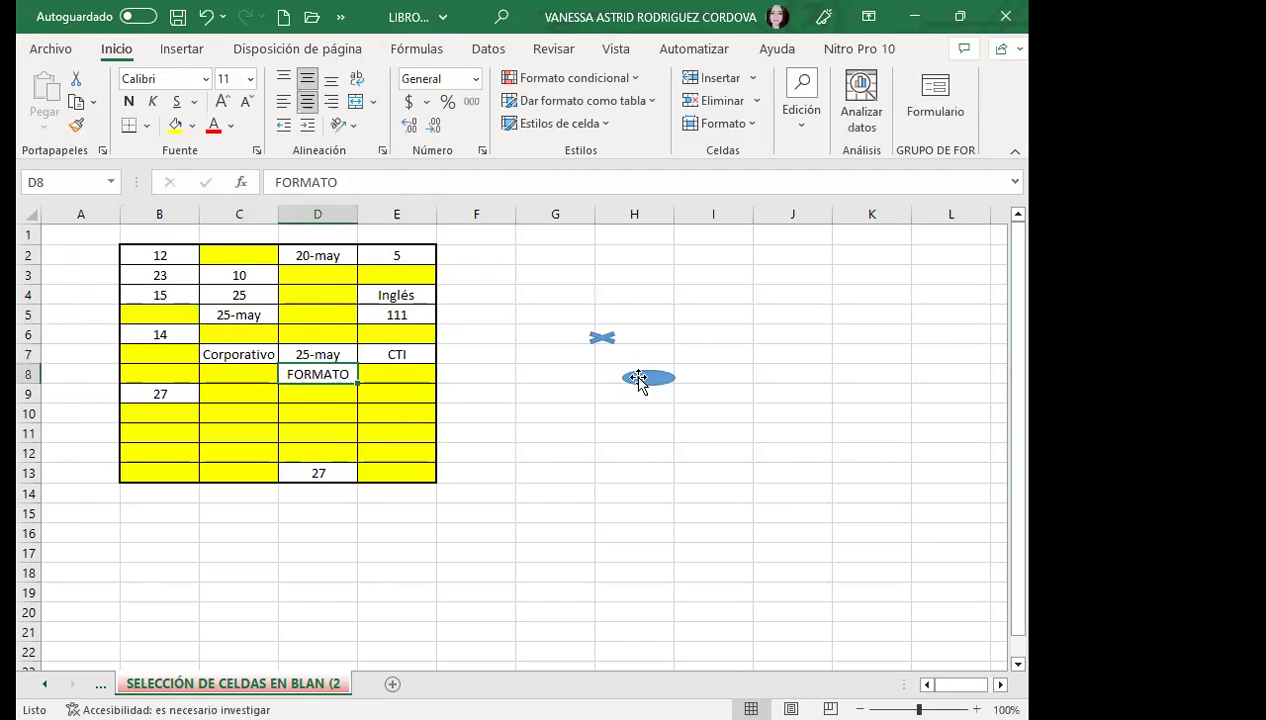
Place the blue ellipse in cell E9 and the multiplication-sign shape in cell D9.
left_click_drag(640, 375, 636, 366)
left_click(316, 174)
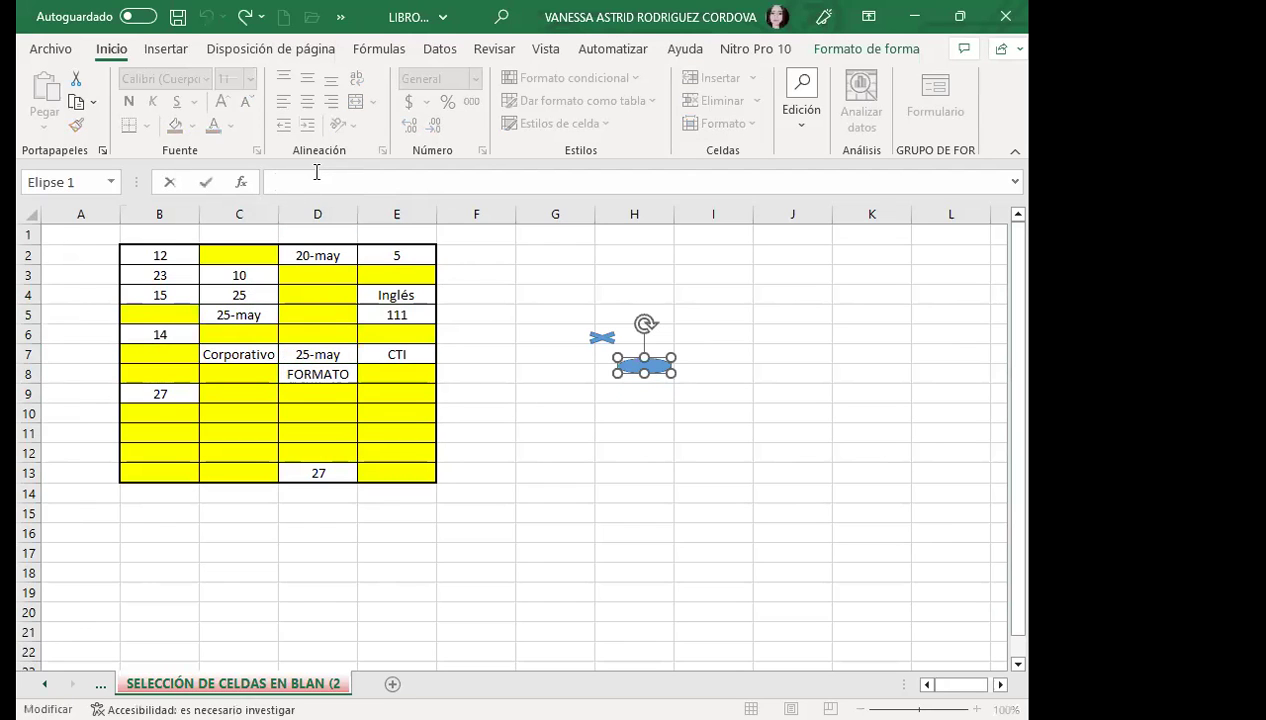
mouse_move(648, 368)
left_mouse_down()
mouse_move(641, 380)
mouse_move(500, 383)
left_mouse_up()
left_click(602, 338)
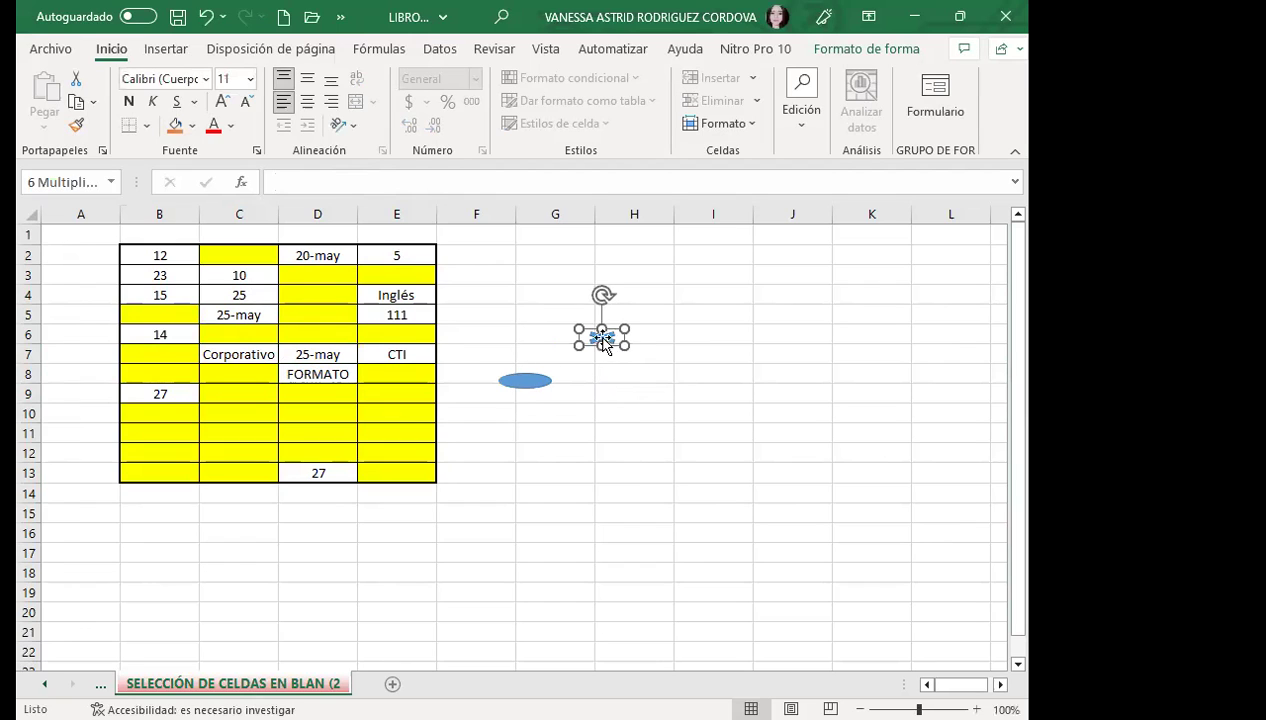
left_click_drag(602, 338, 545, 329)
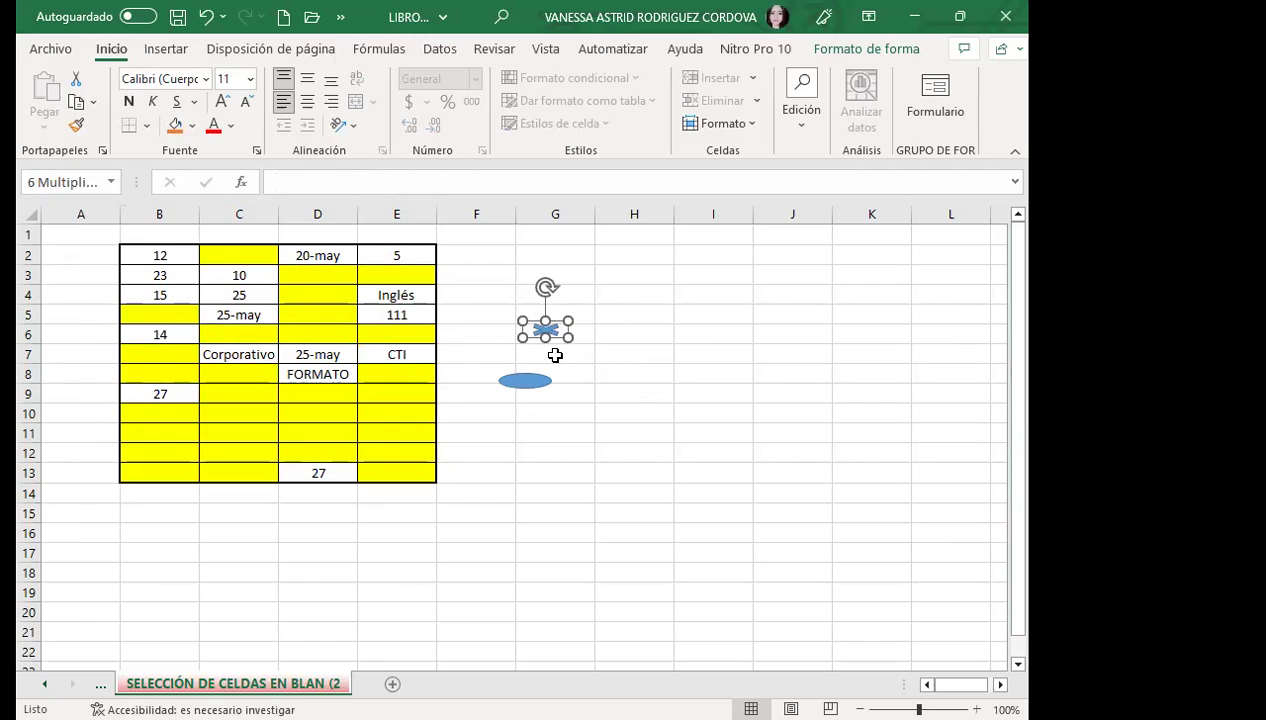
left_click_drag(523, 380, 400, 394)
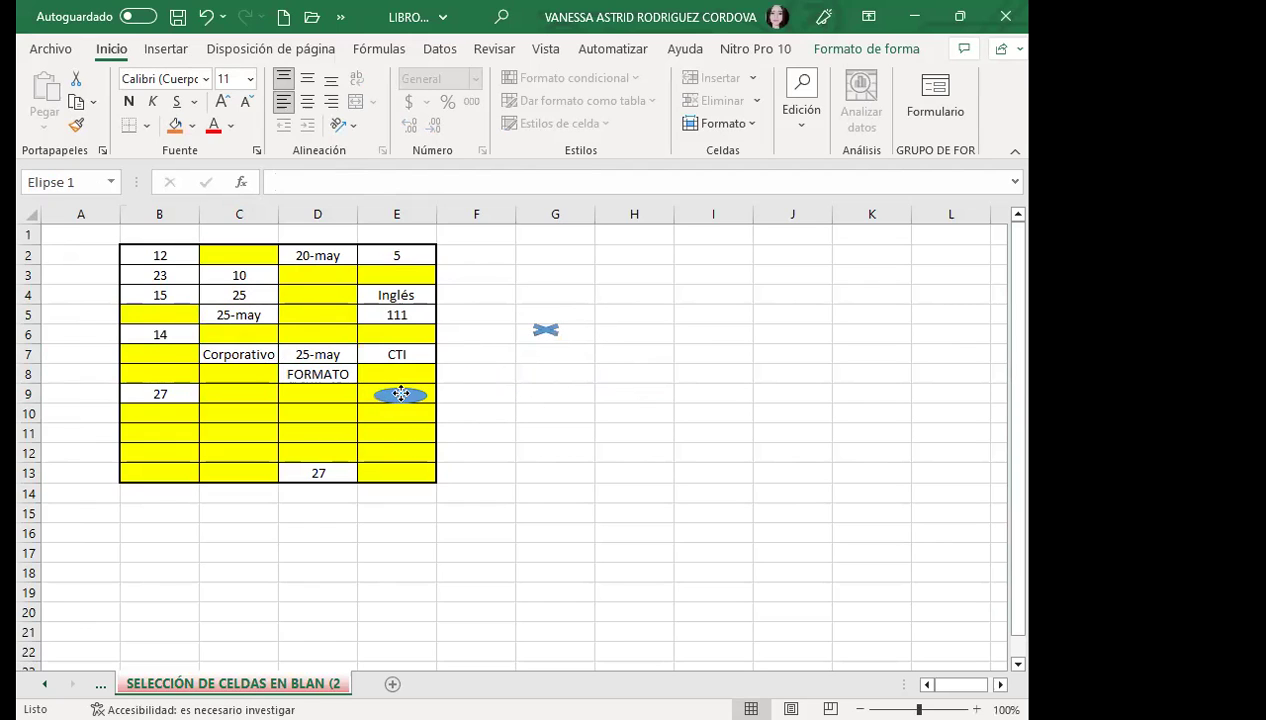
left_click_drag(545, 329, 320, 394)
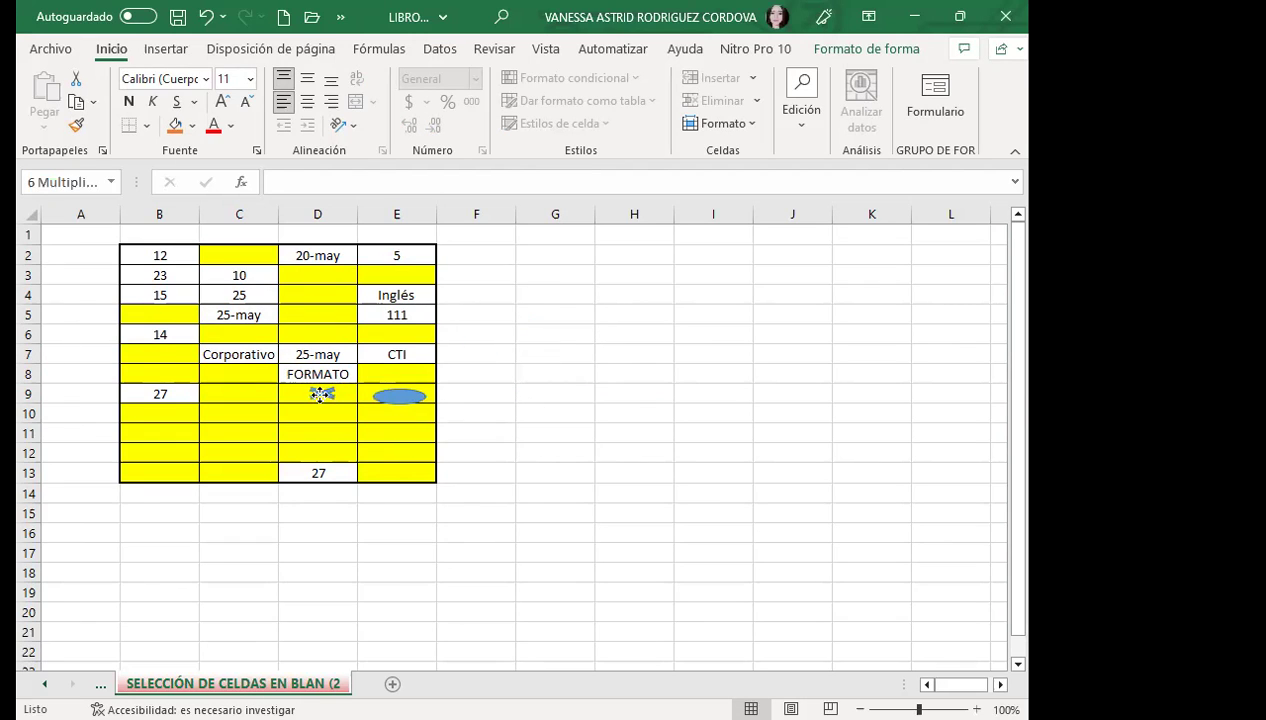
left_click(422, 357)
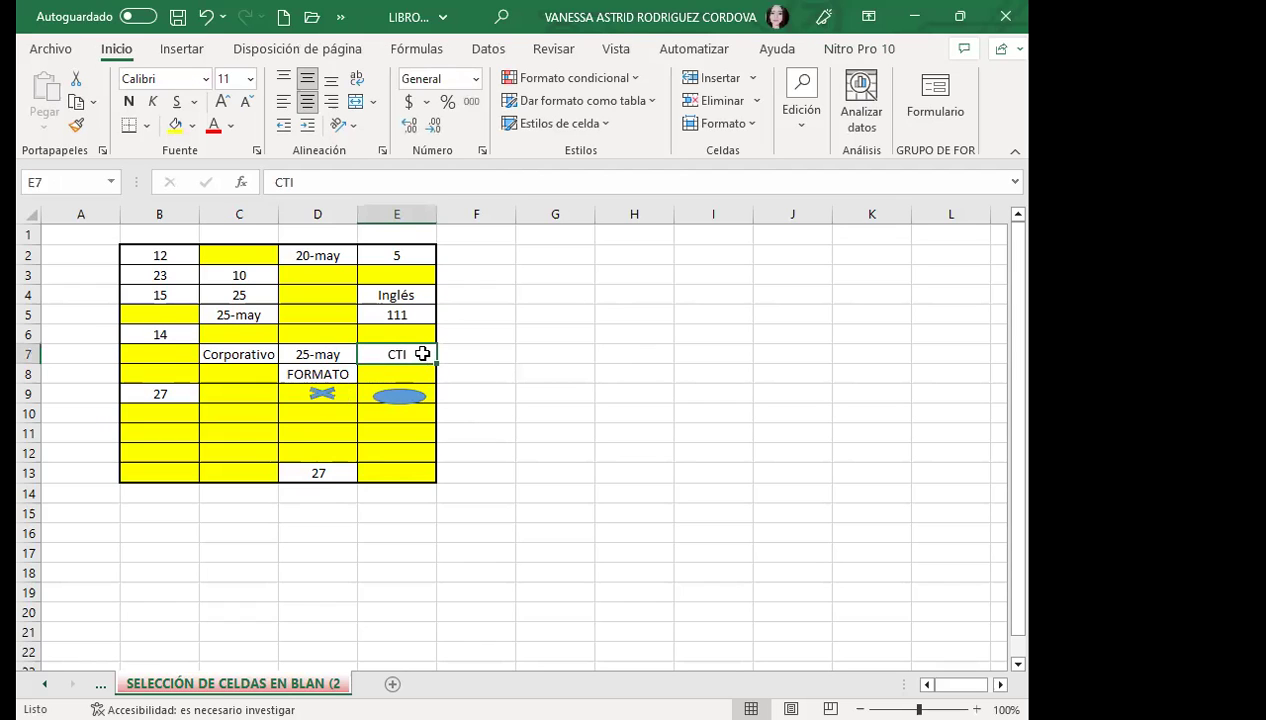
Check the Inglés cell and the empty cell C2, then reveal the workbook's other sheet tabs.
left_click(393, 292)
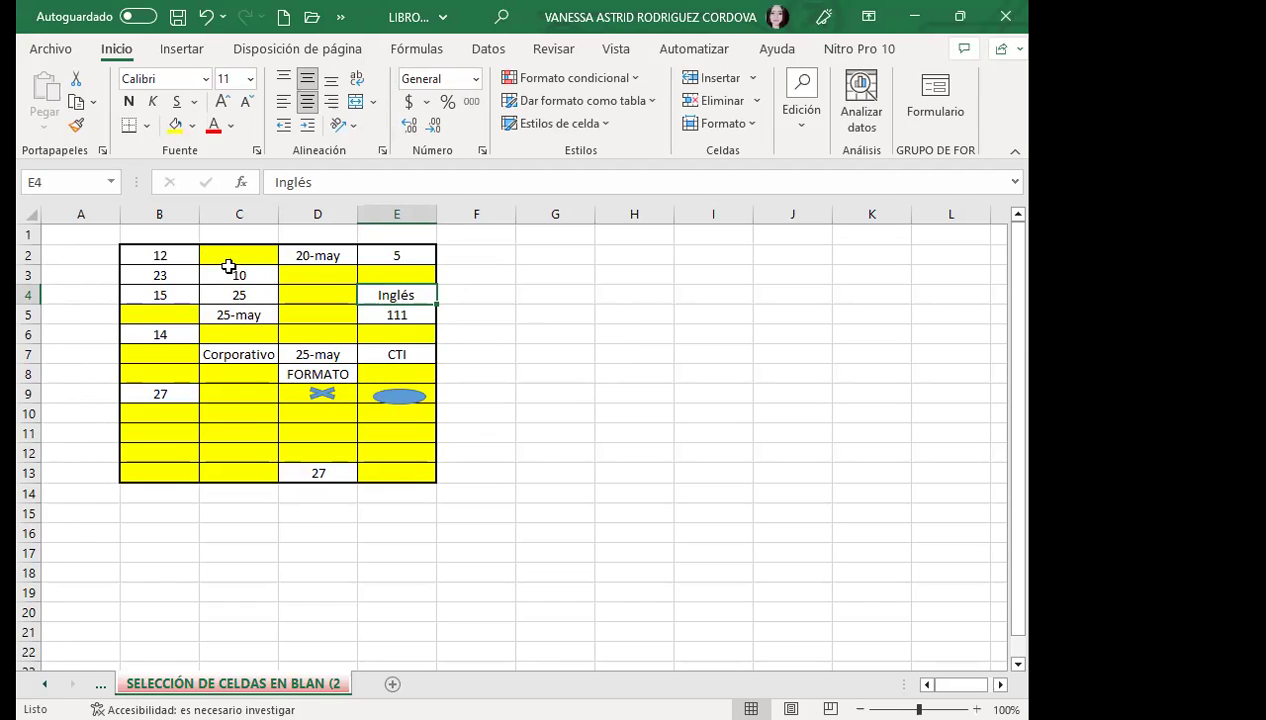
left_click(259, 256)
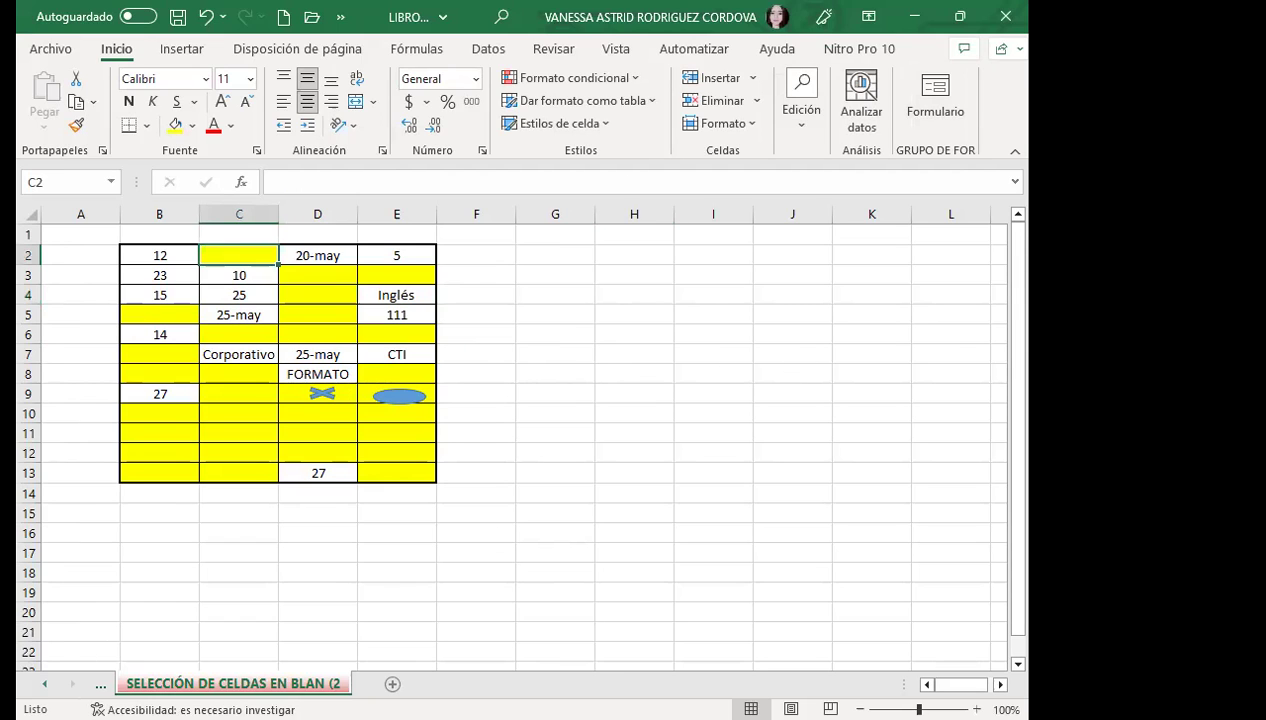
left_click(100, 684)
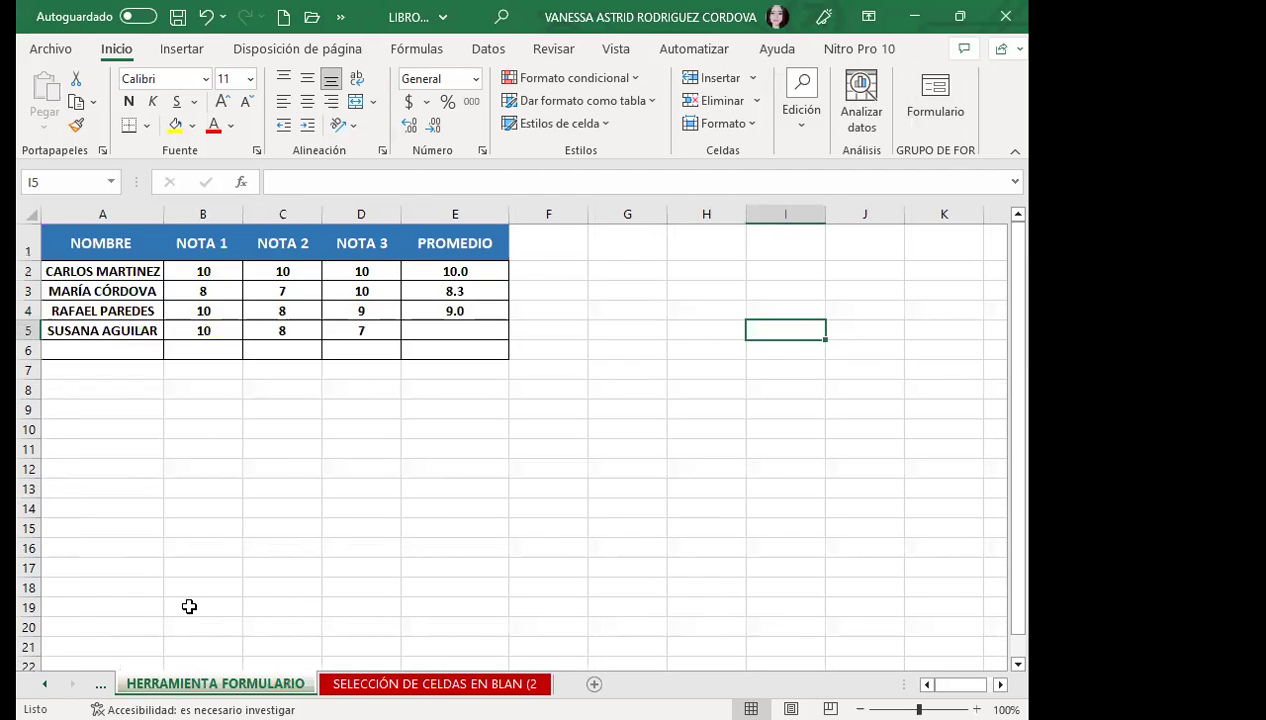
Look over the vendor table on the FORMULARIO sheet.
scroll(170, 684, "up", 1)
left_click(168, 684)
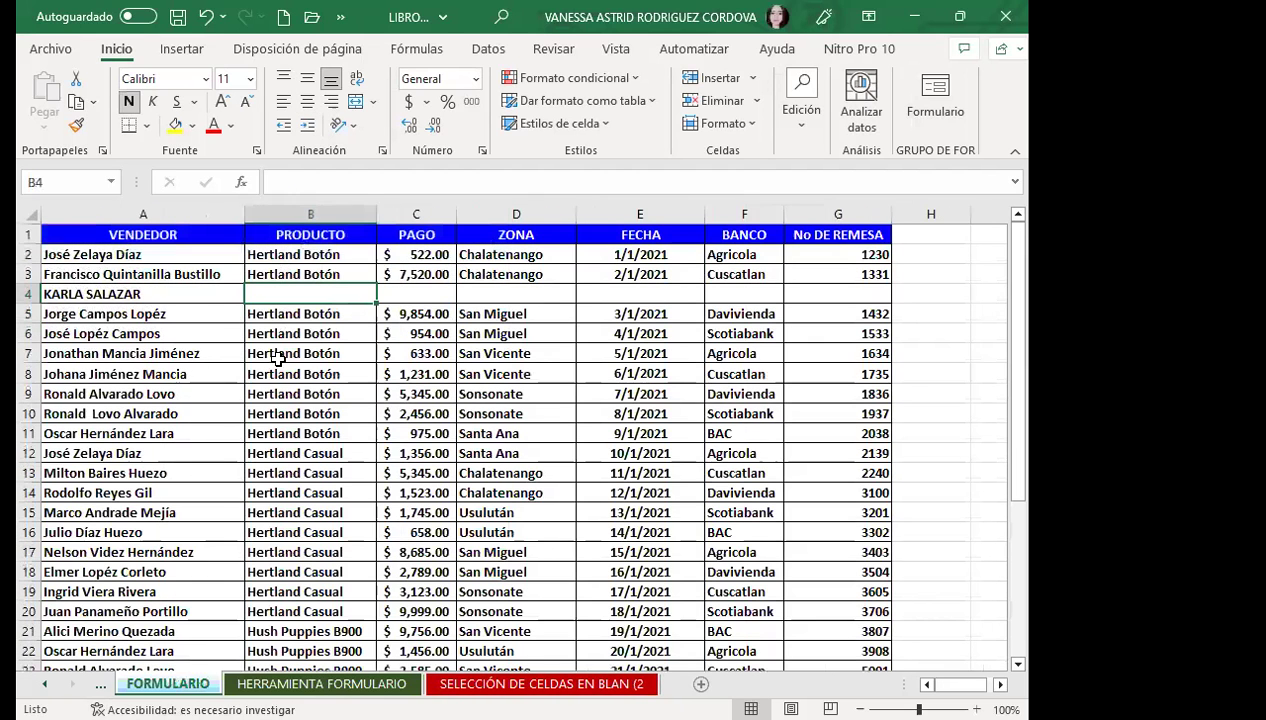
left_click(416, 413)
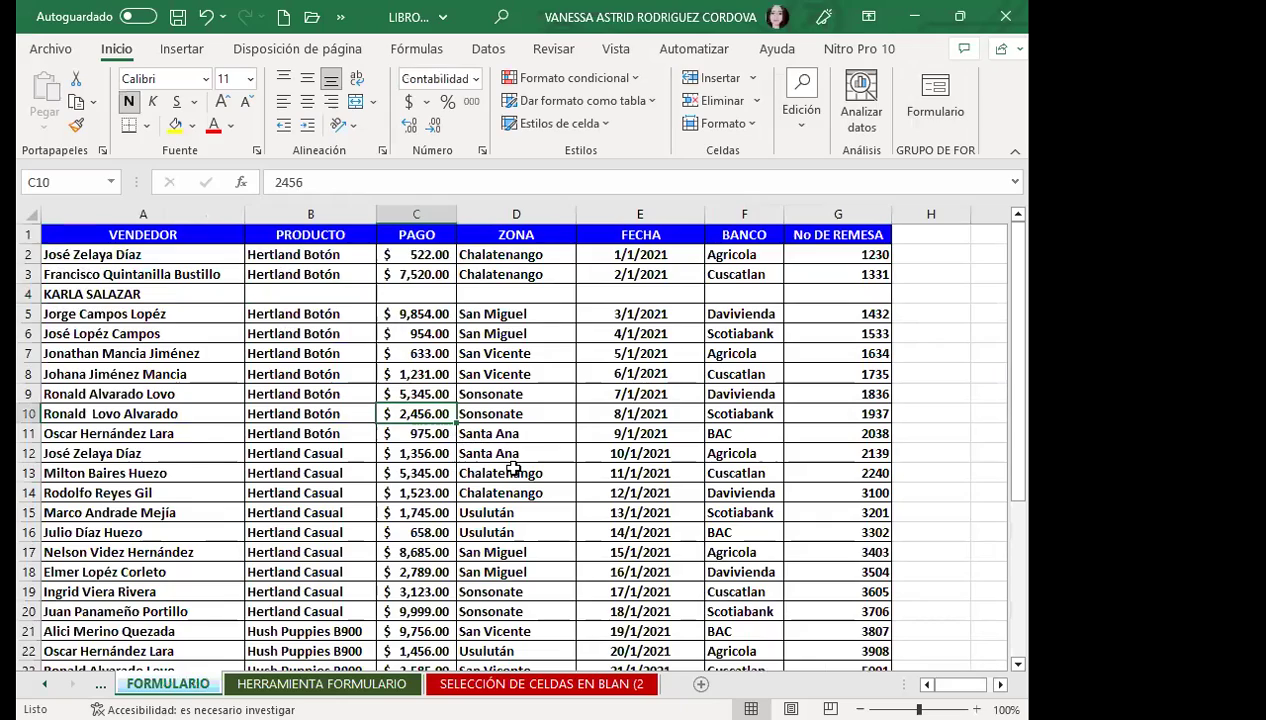
scroll(490, 485, "down", 1)
scroll(510, 524, "down", 3)
scroll(515, 520, "down", 3)
scroll(525, 514, "up", 3)
scroll(525, 514, "up", 3)
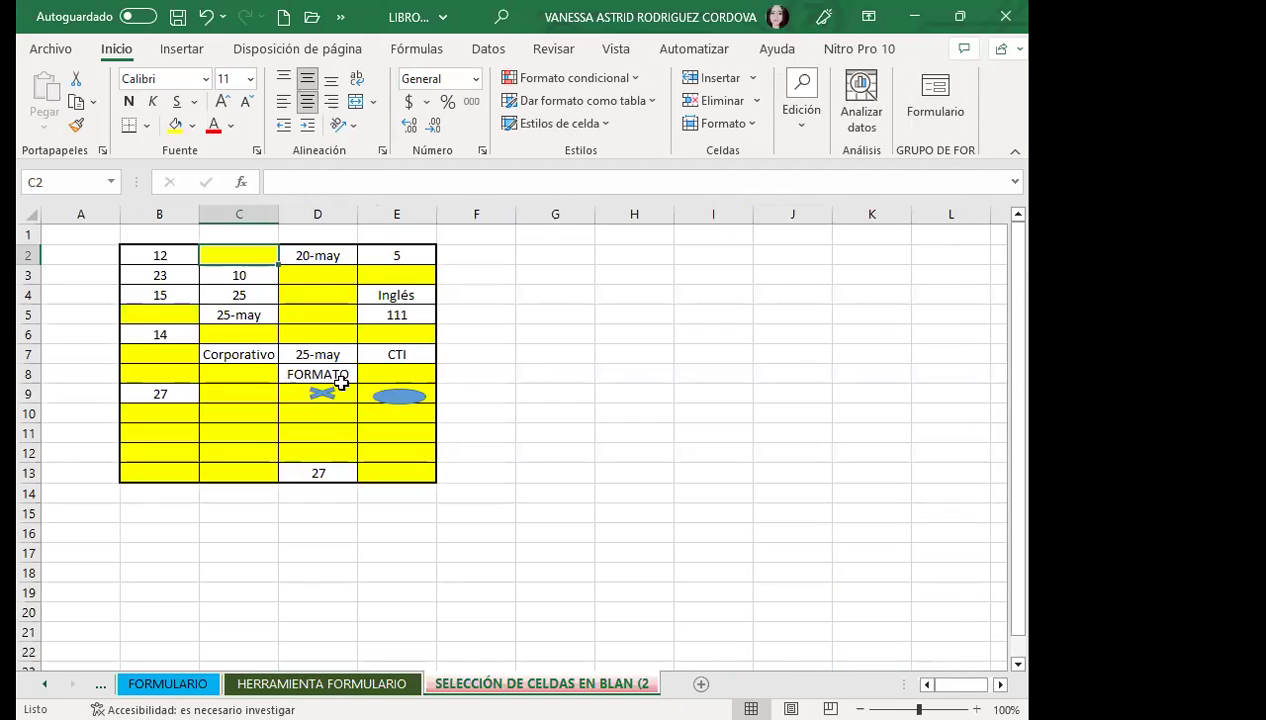
Back on the practice sheet, point out empty cells D5, C9 and E11, then select B2:E13.
left_click(297, 390)
left_click(289, 416)
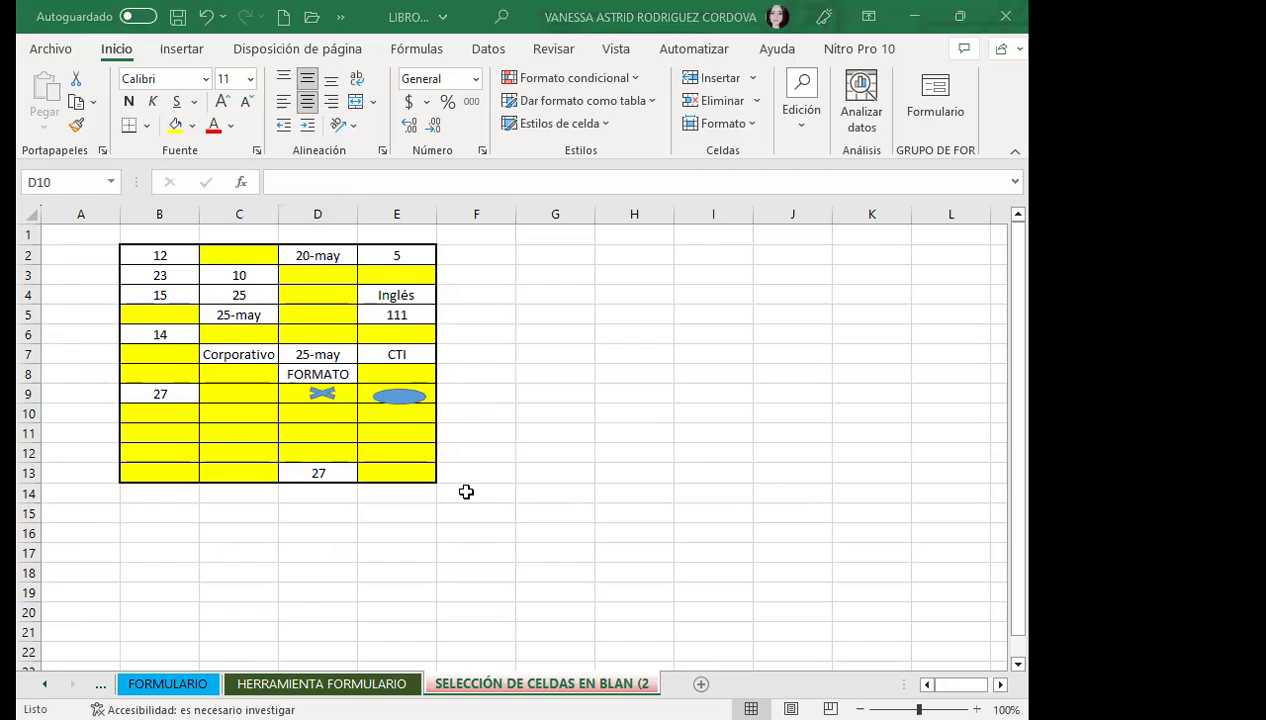
left_click(381, 447)
left_click(275, 430)
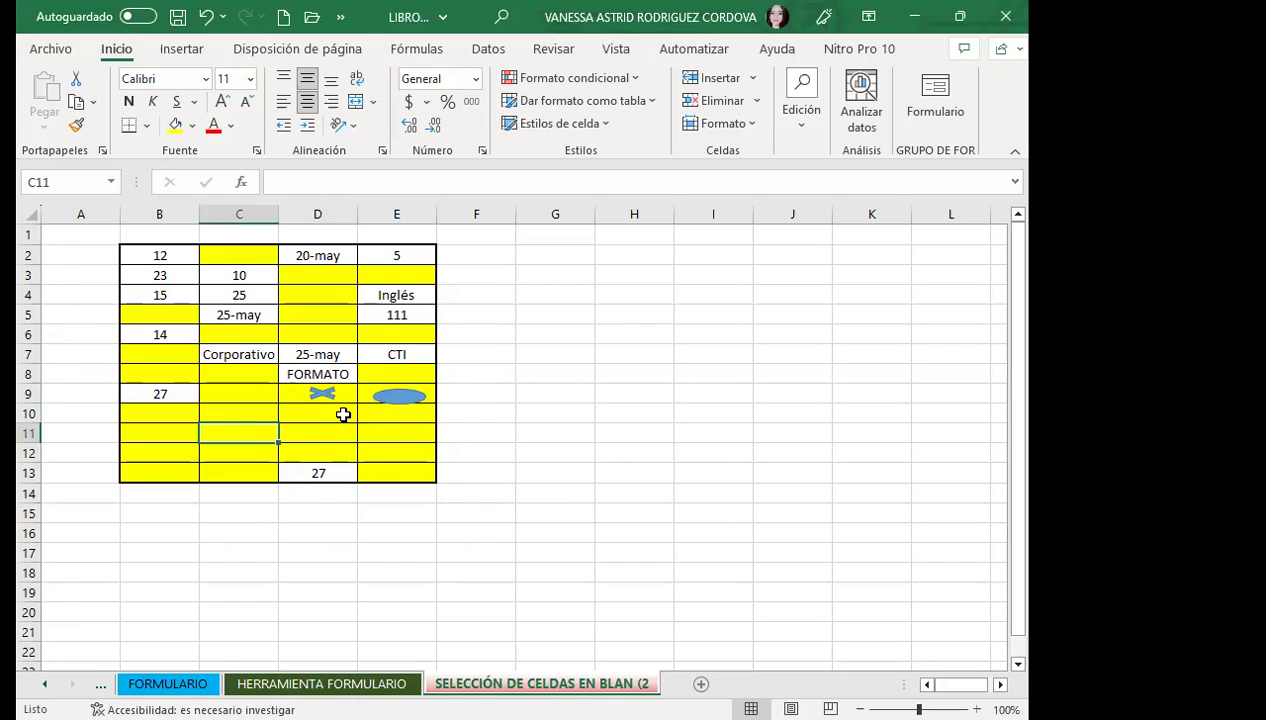
left_click(331, 310)
left_click(229, 395)
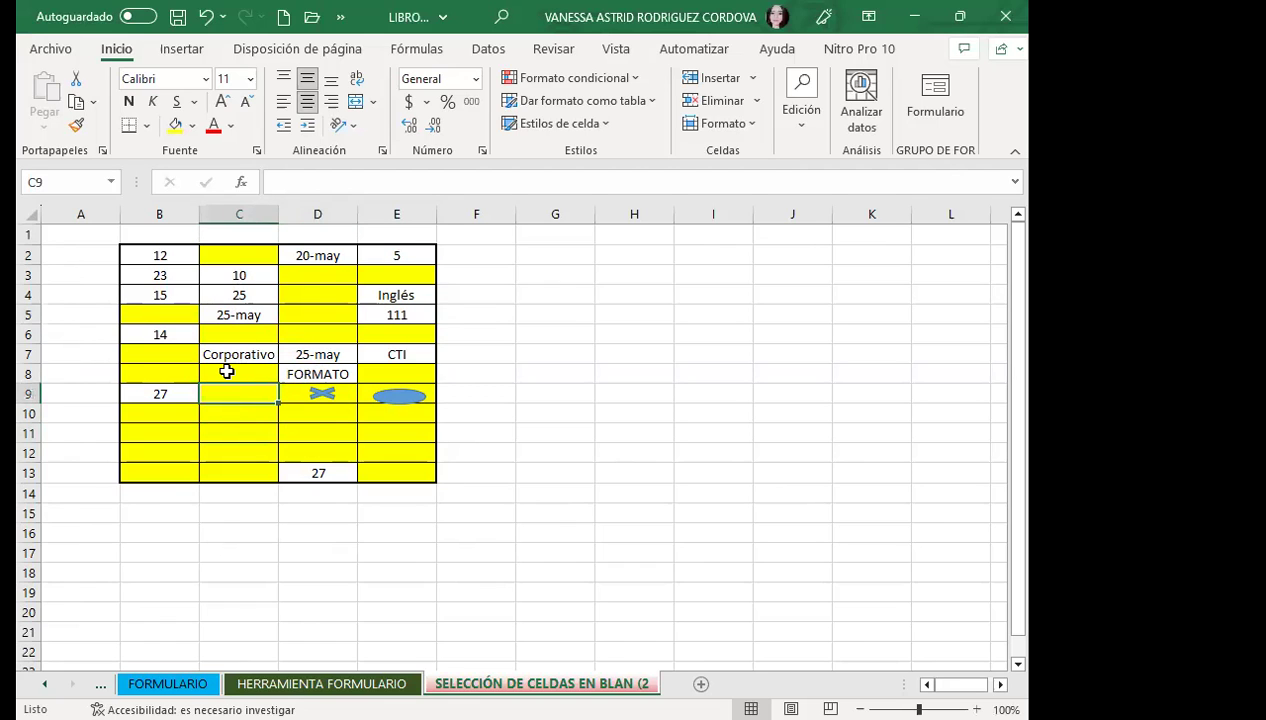
left_click(359, 436)
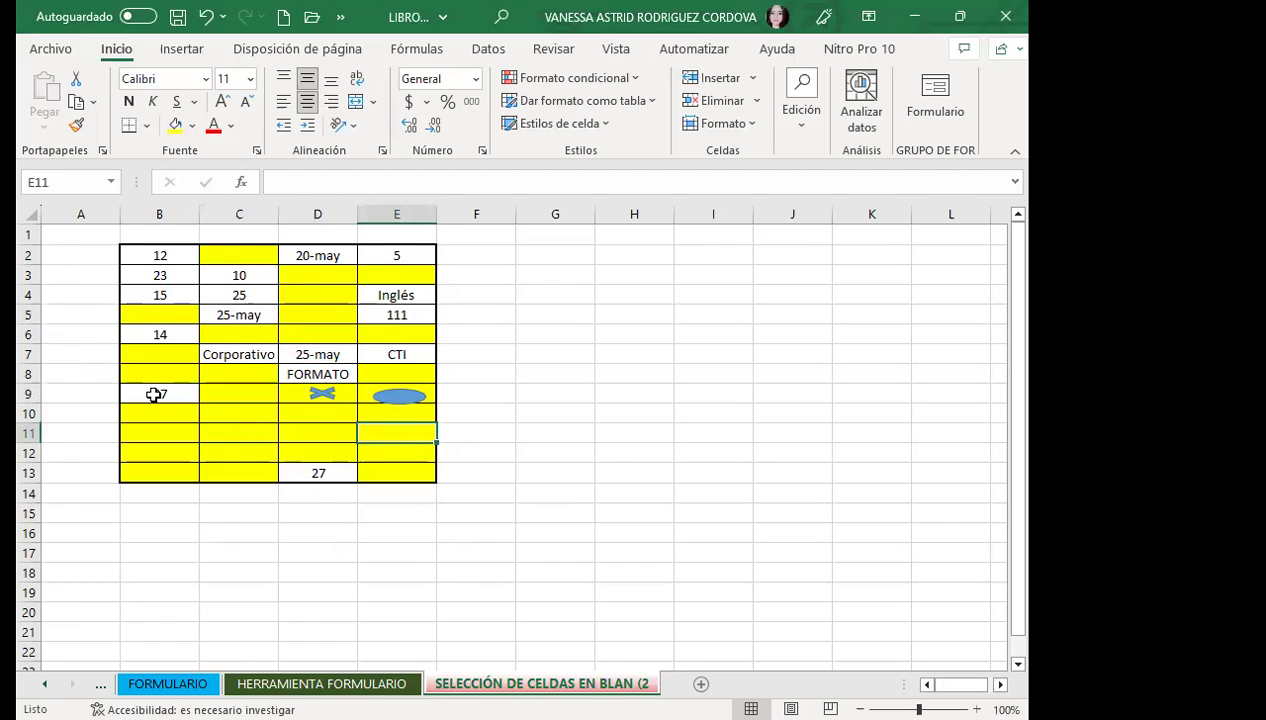
mouse_move(179, 243)
left_mouse_down()
mouse_move(323, 302)
mouse_move(385, 472)
left_mouse_up()
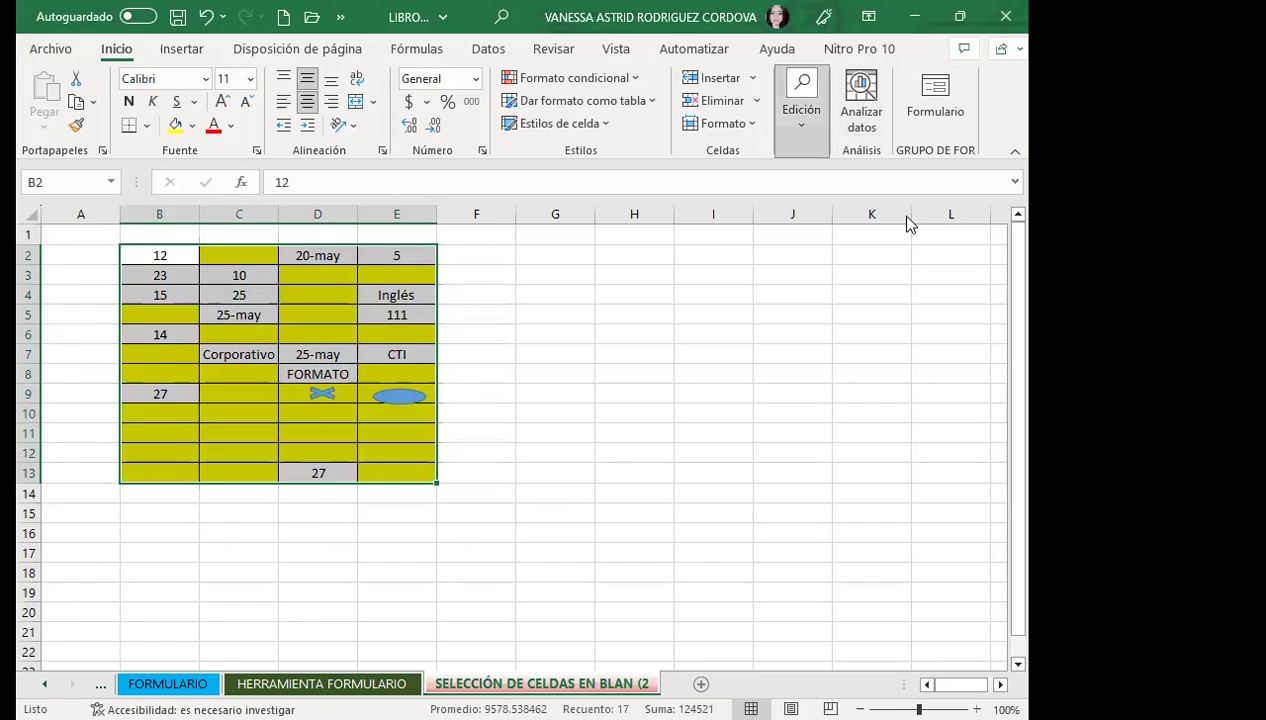
Select the table's blank cells with Ir a Especial > Celdas en blanco and fill them red.
left_click(972, 215)
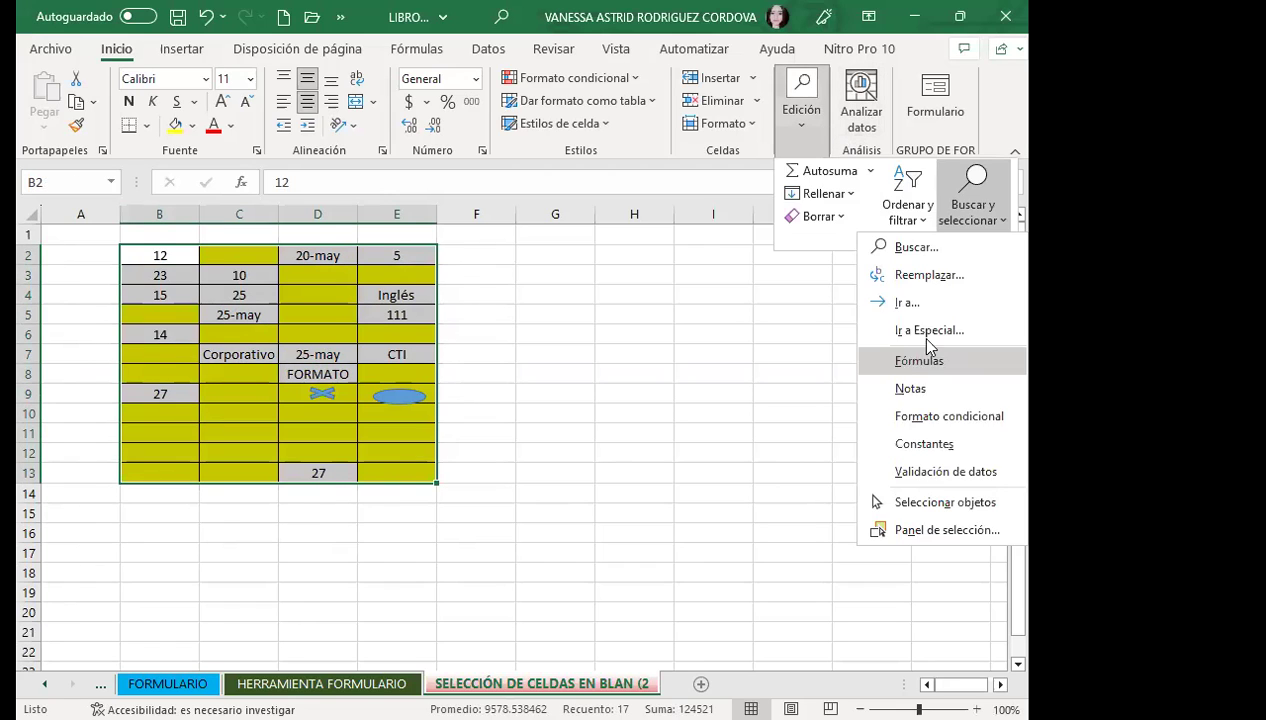
left_click(930, 331)
left_click(440, 476)
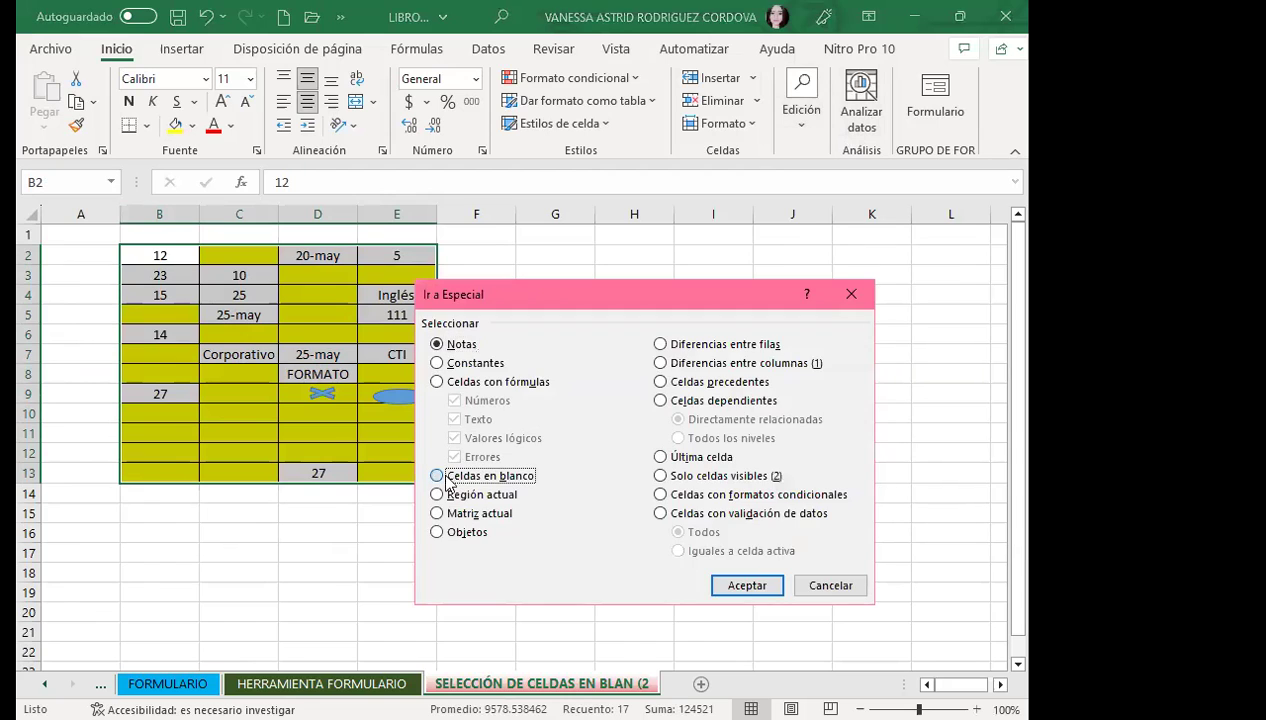
left_click(745, 585)
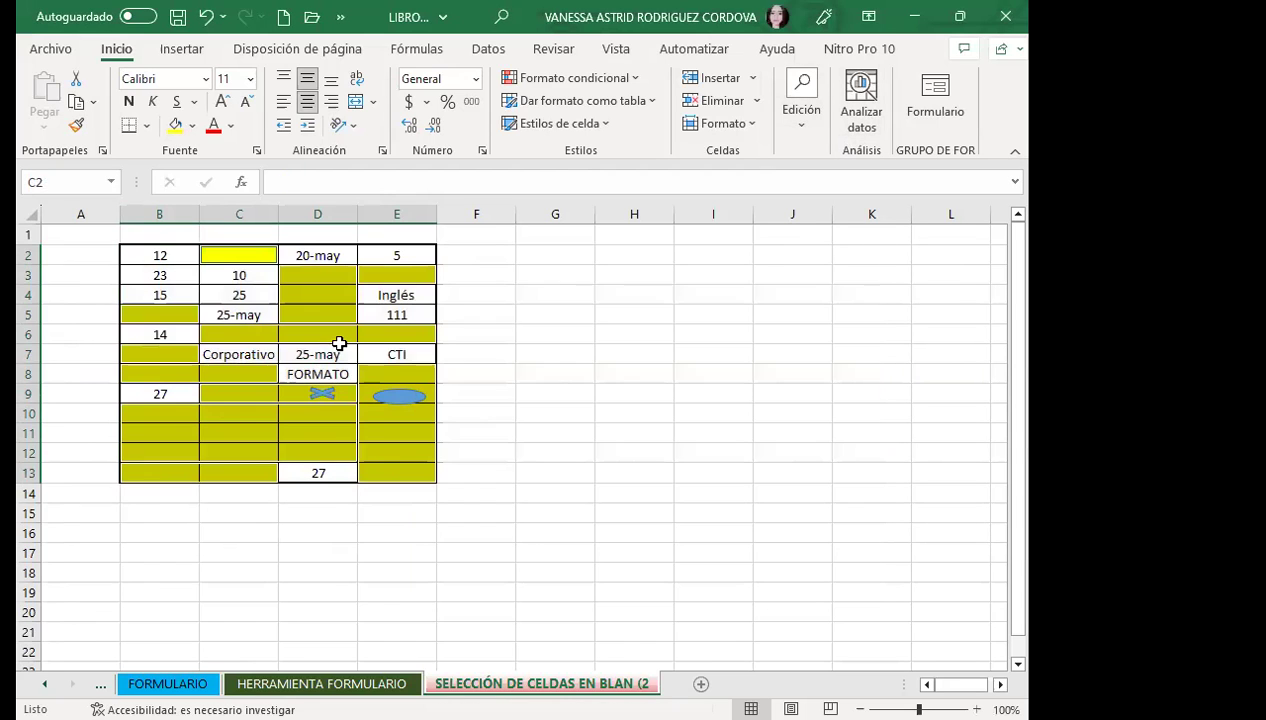
left_click(193, 126)
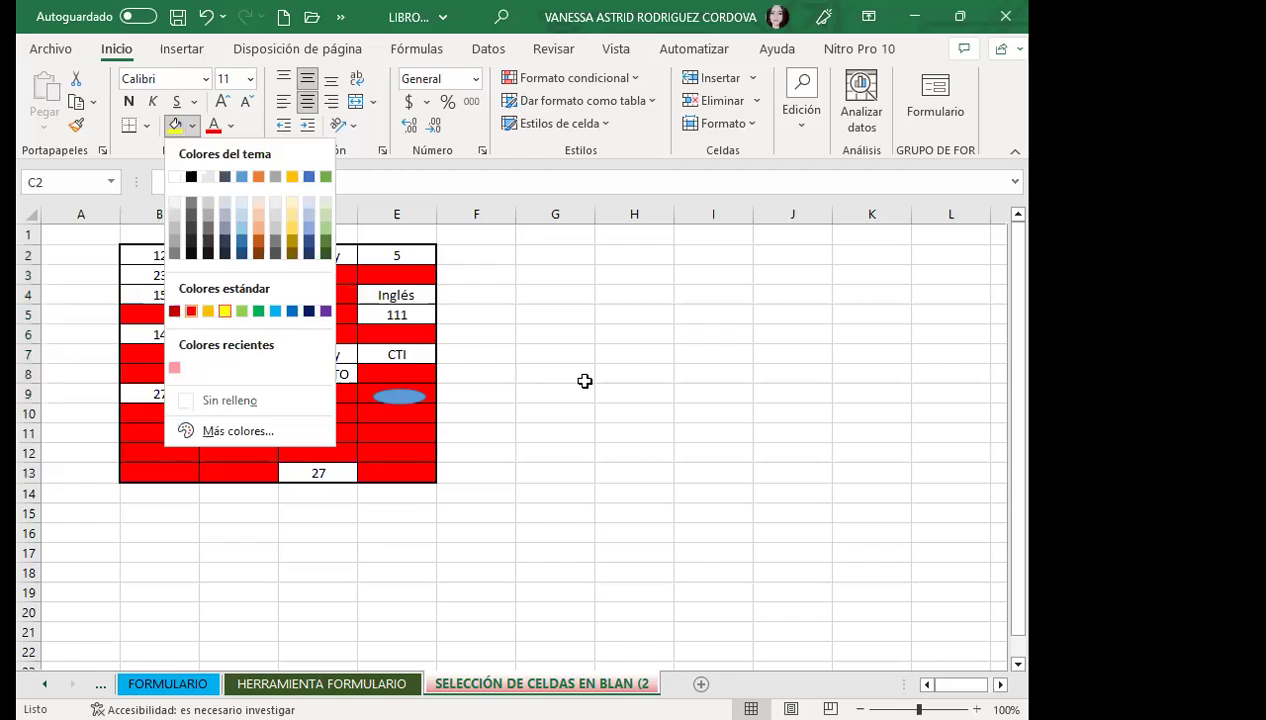
left_click(174, 311)
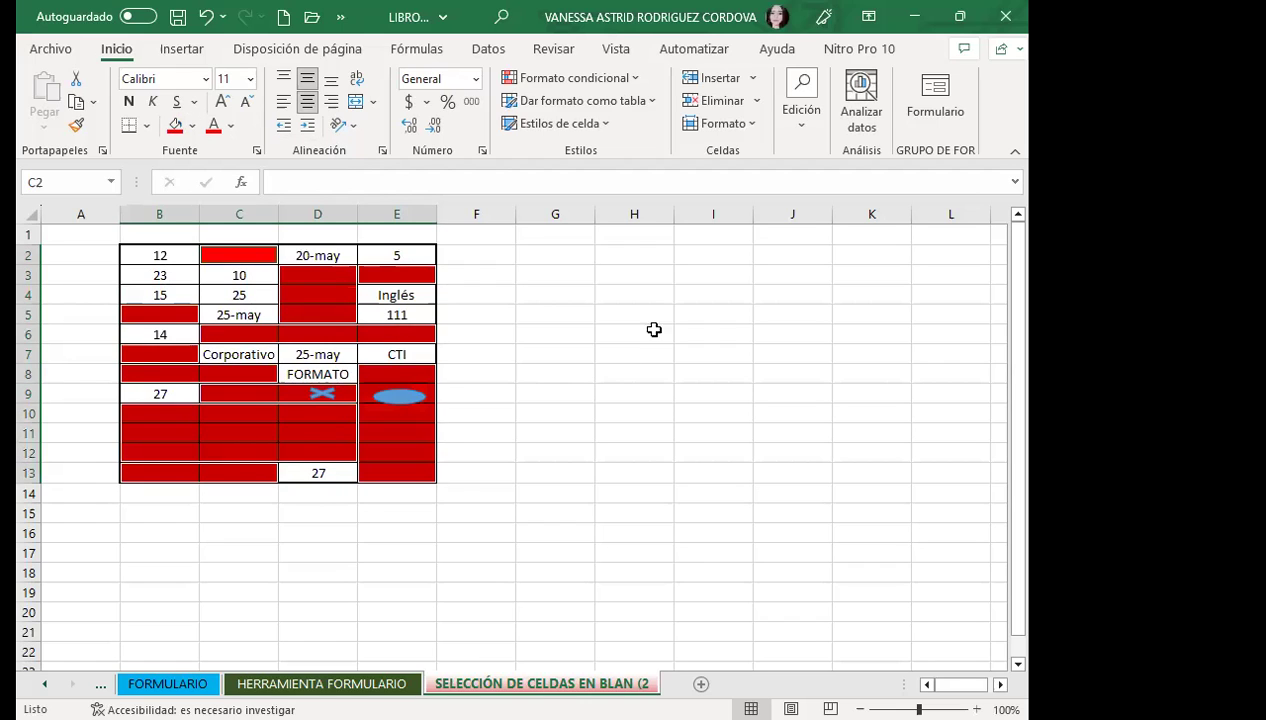
Clear the selection and review the red-filled blank cells, such as D5.
left_click(651, 293)
left_click(337, 278)
left_click(650, 372)
left_click(640, 475)
left_click(549, 383)
left_click(640, 290)
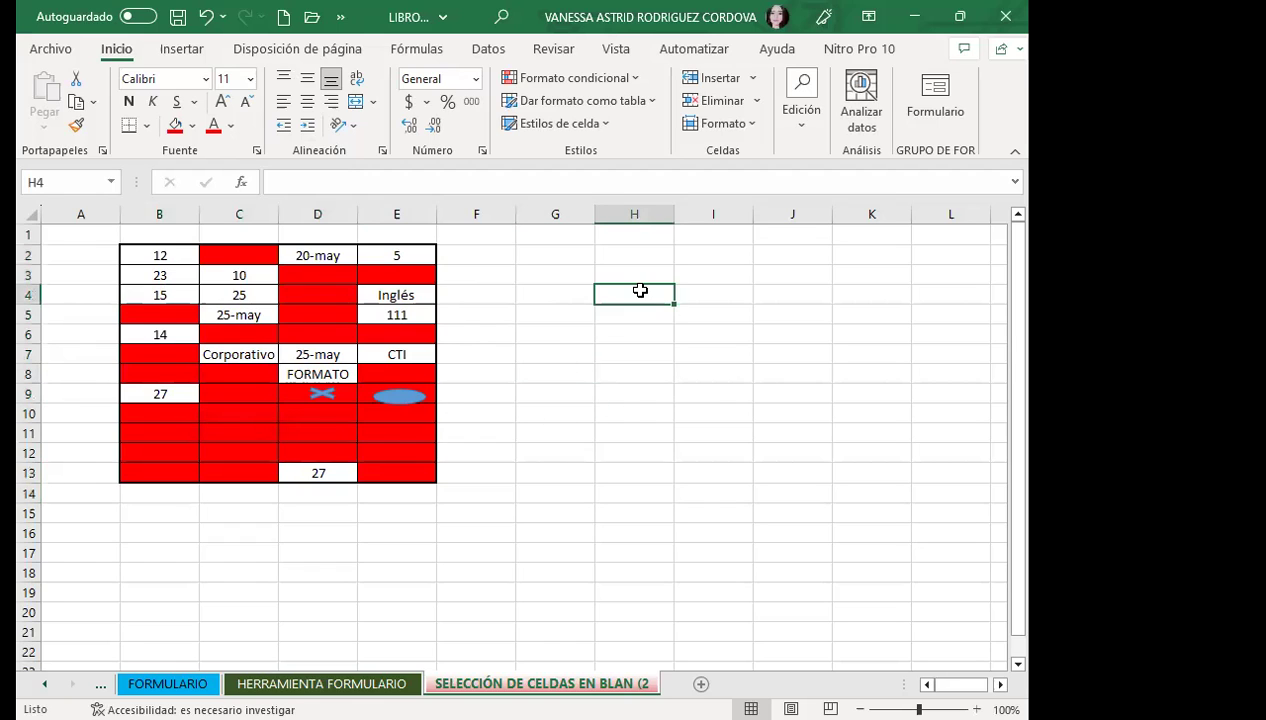
left_click(250, 408)
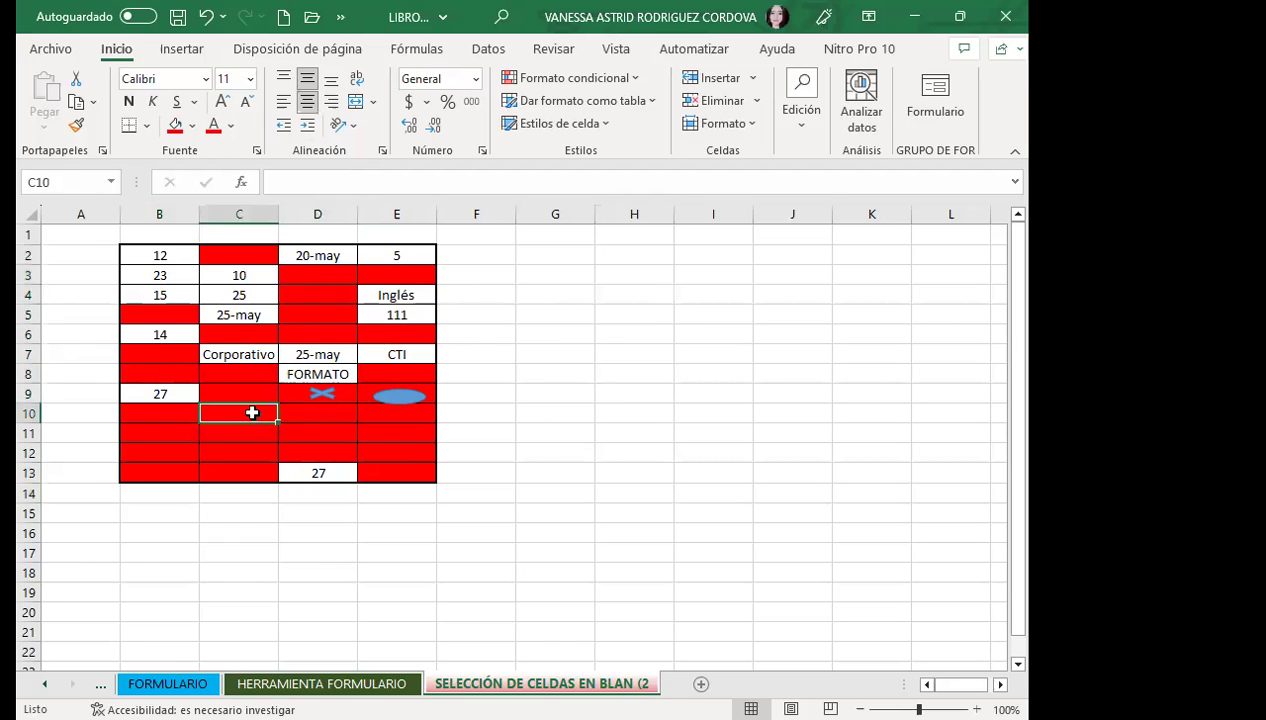
left_click(299, 319)
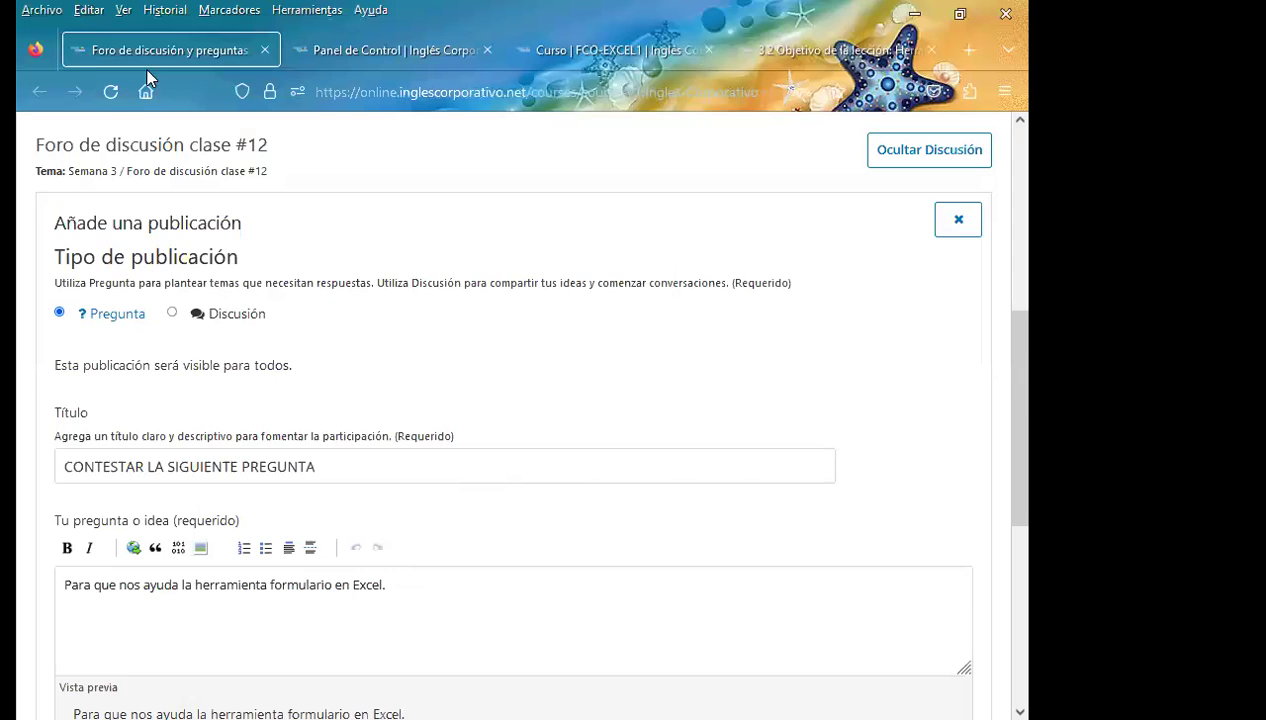
Post the 'CONTESTAR LA SIGUIENTE PREGUNTA' question to the class #12 forum with Enviar.
scroll(200, 500, "down", 5)
left_click(107, 456)
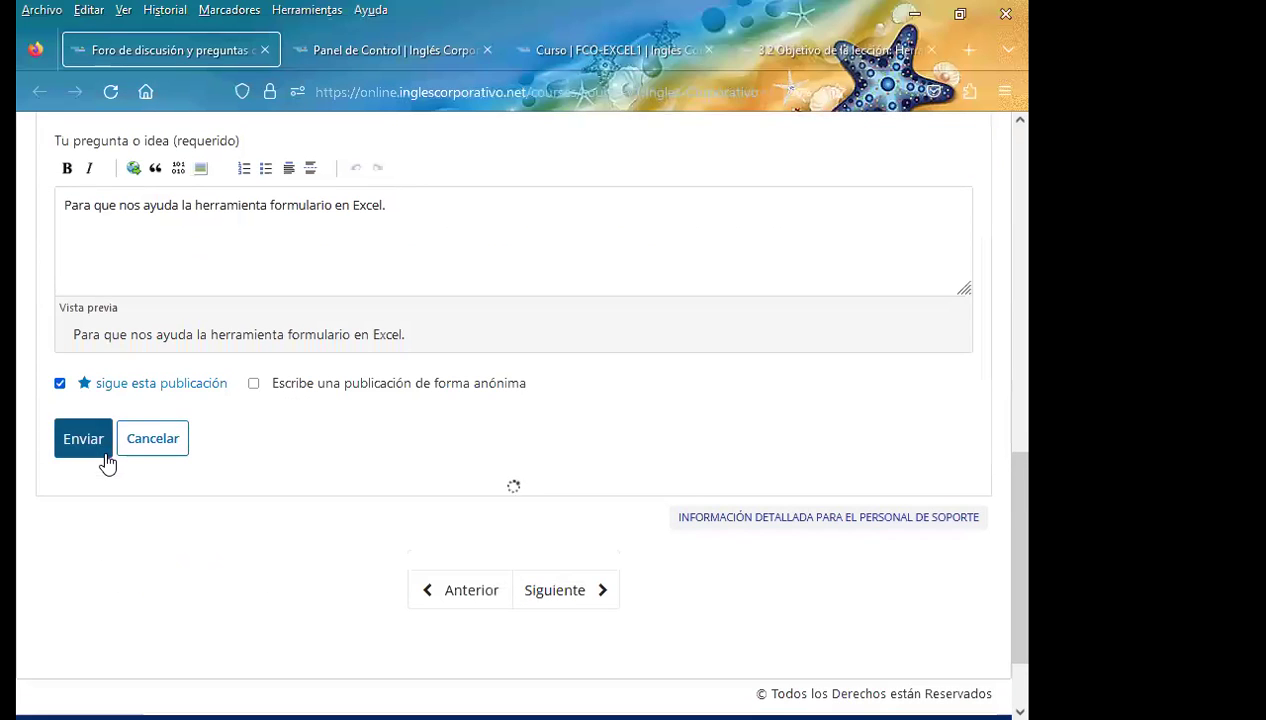
left_click(72, 440)
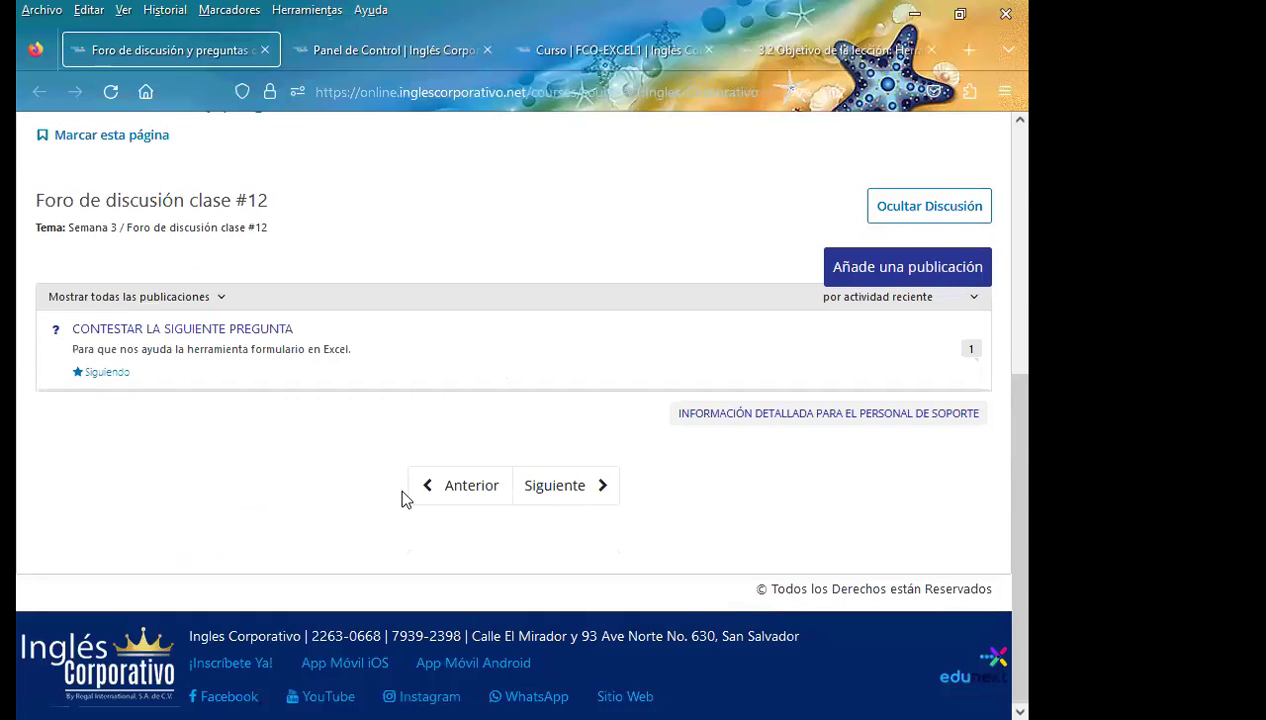
scroll(515, 505, "up", 3)
scroll(513, 522, "down", 3)
scroll(313, 456, "up", 2)
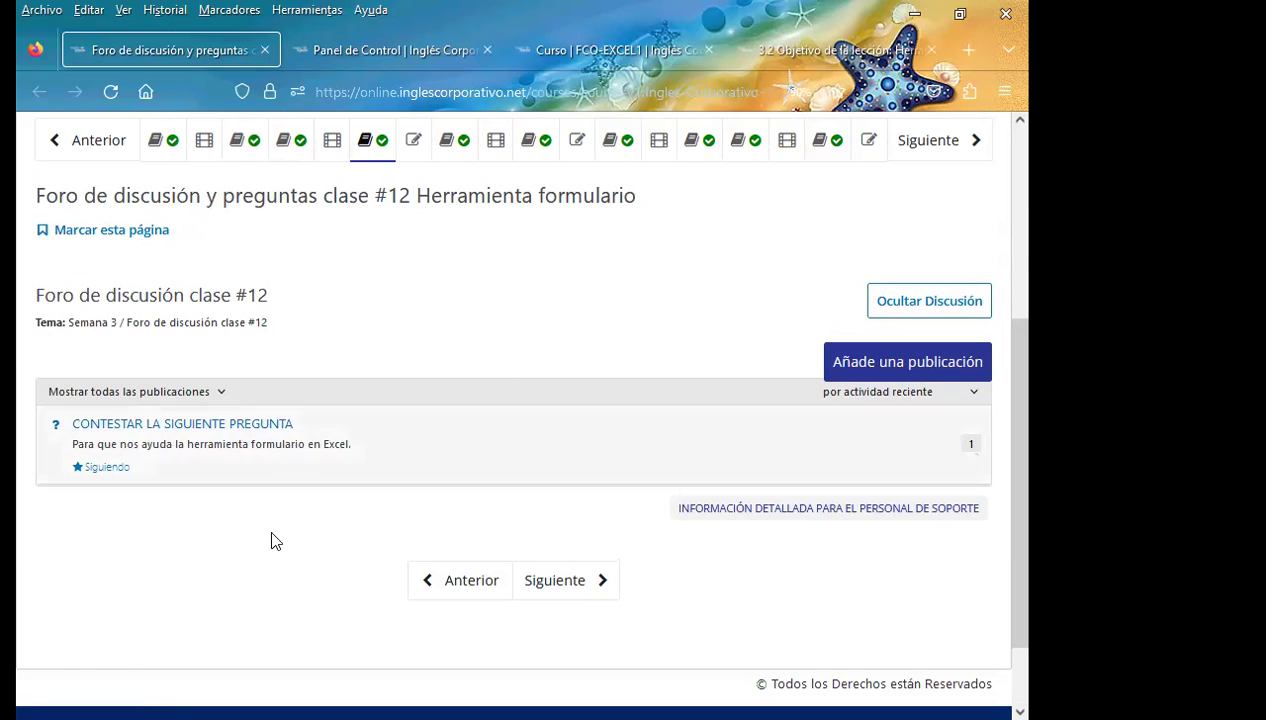
scroll(264, 495, "down", 2)
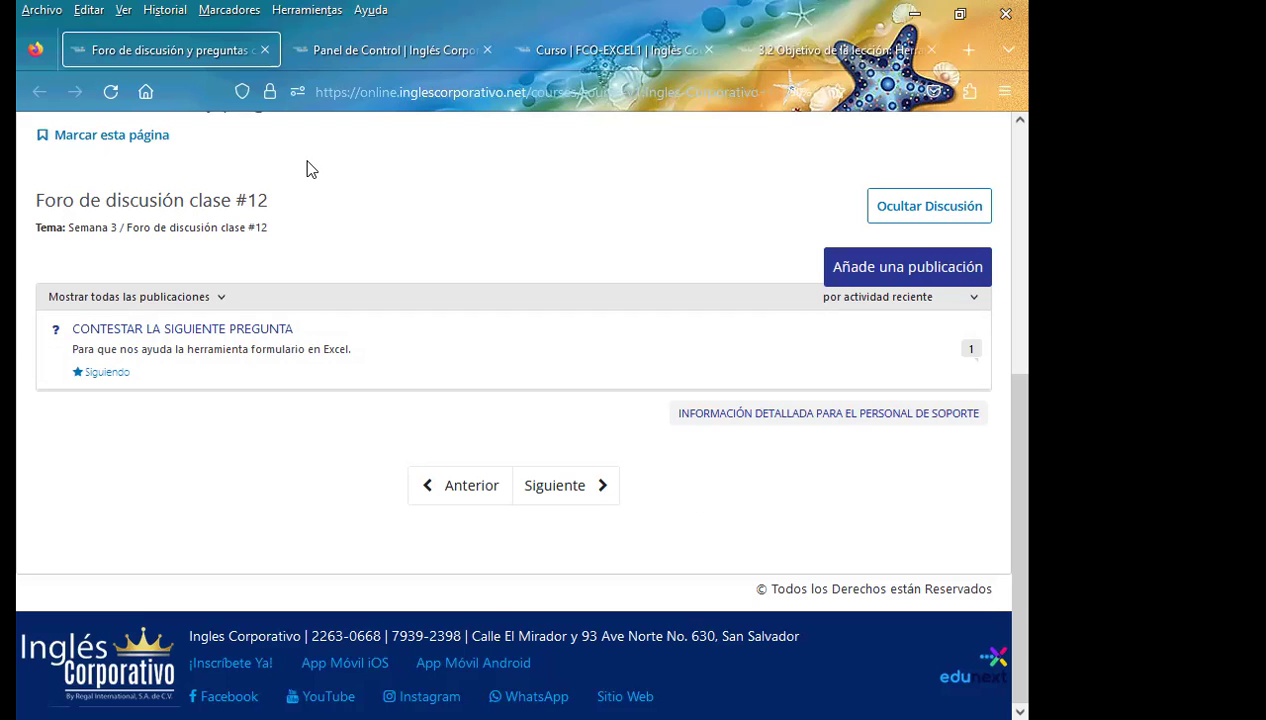
Close the 3.2 Objetivo lesson page and return to the class #12 forum page.
left_click(610, 50)
left_click(840, 50)
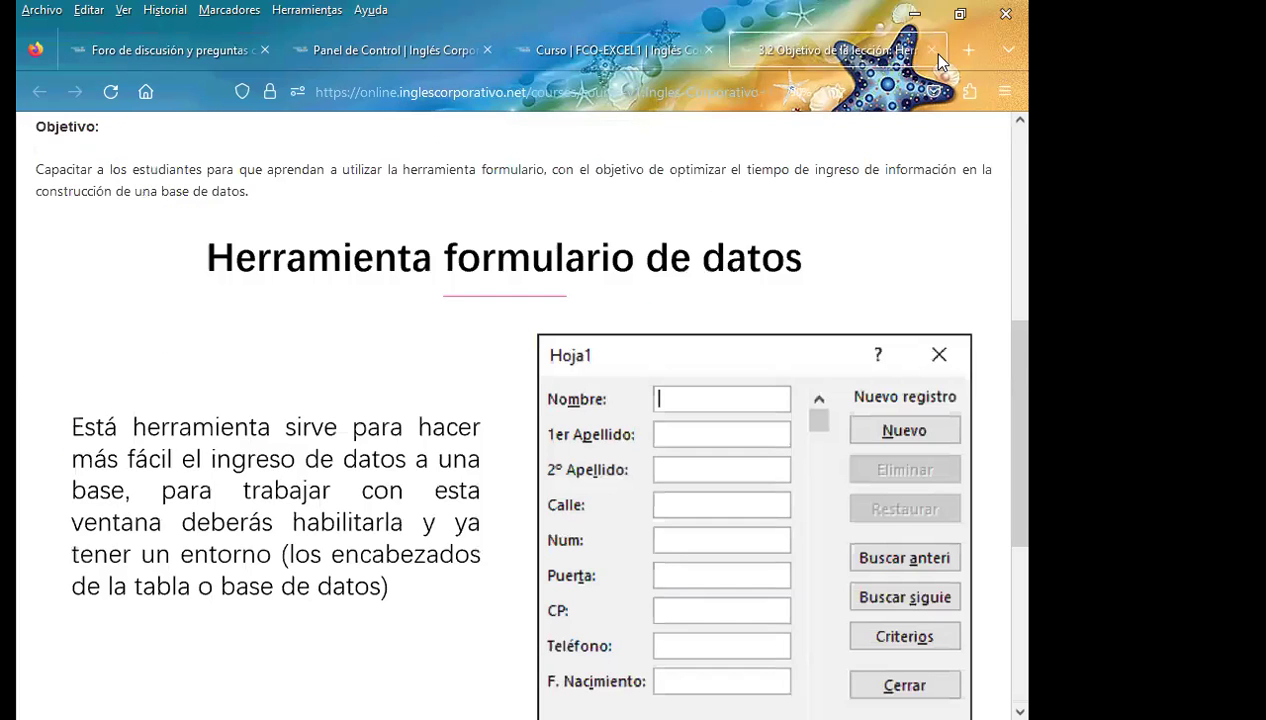
left_click(930, 50)
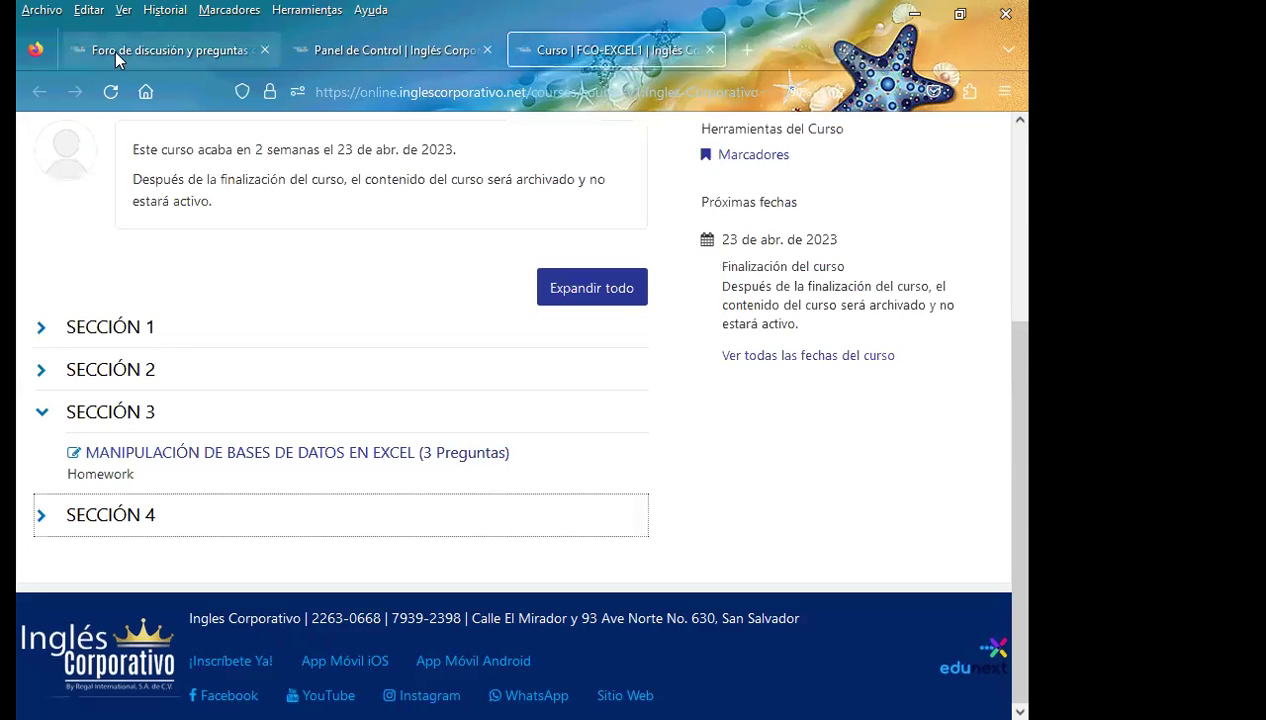
left_click(114, 50)
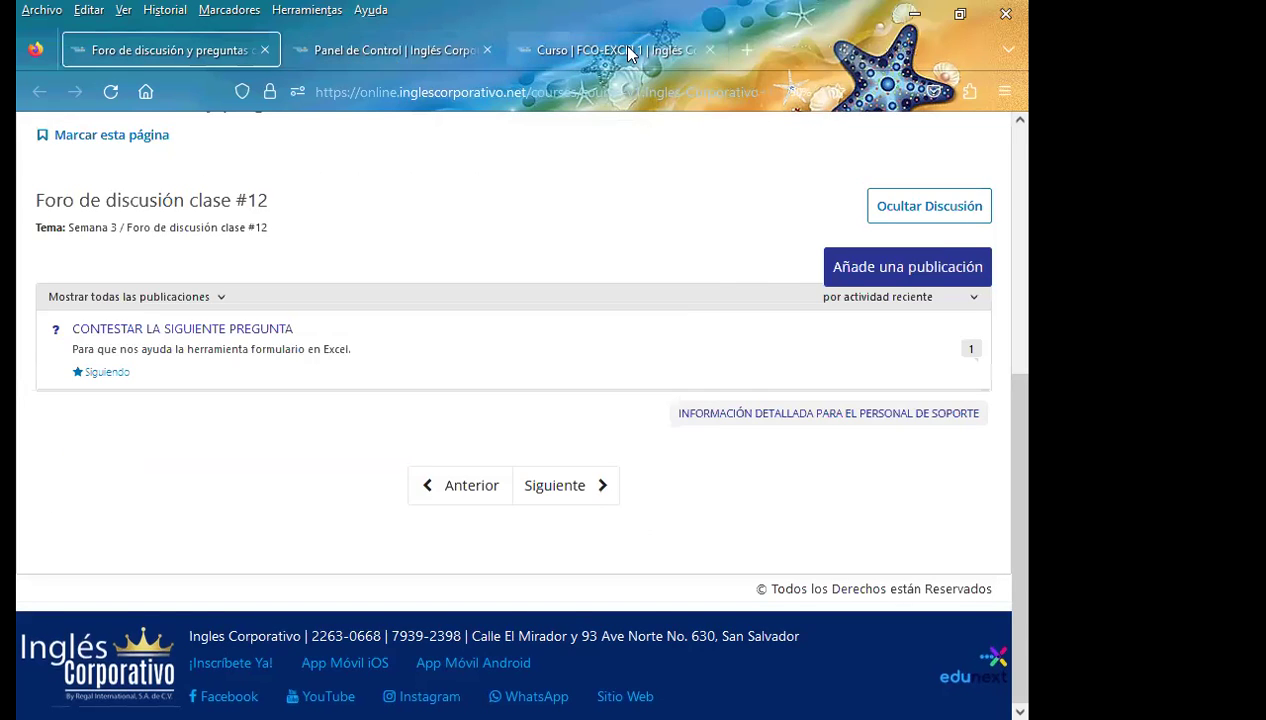
left_click(556, 55)
left_click(205, 50)
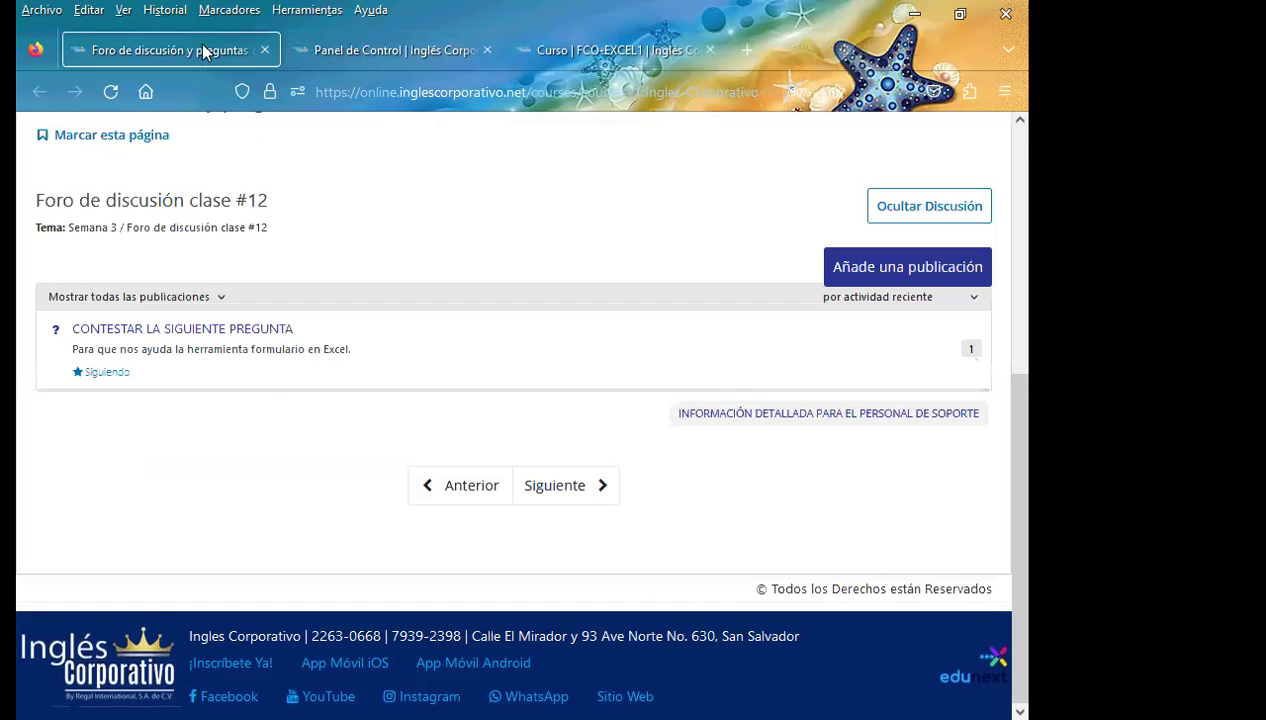
scroll(365, 503, "up", 5)
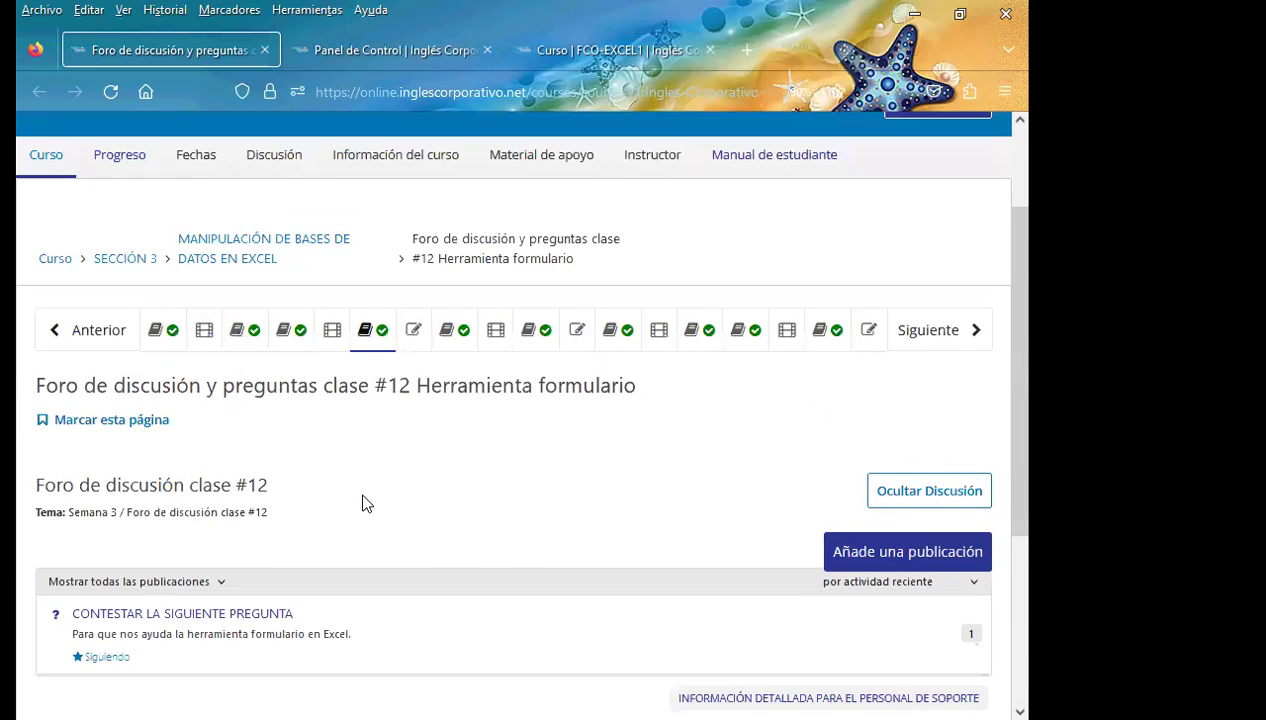
scroll(432, 537, "down", 5)
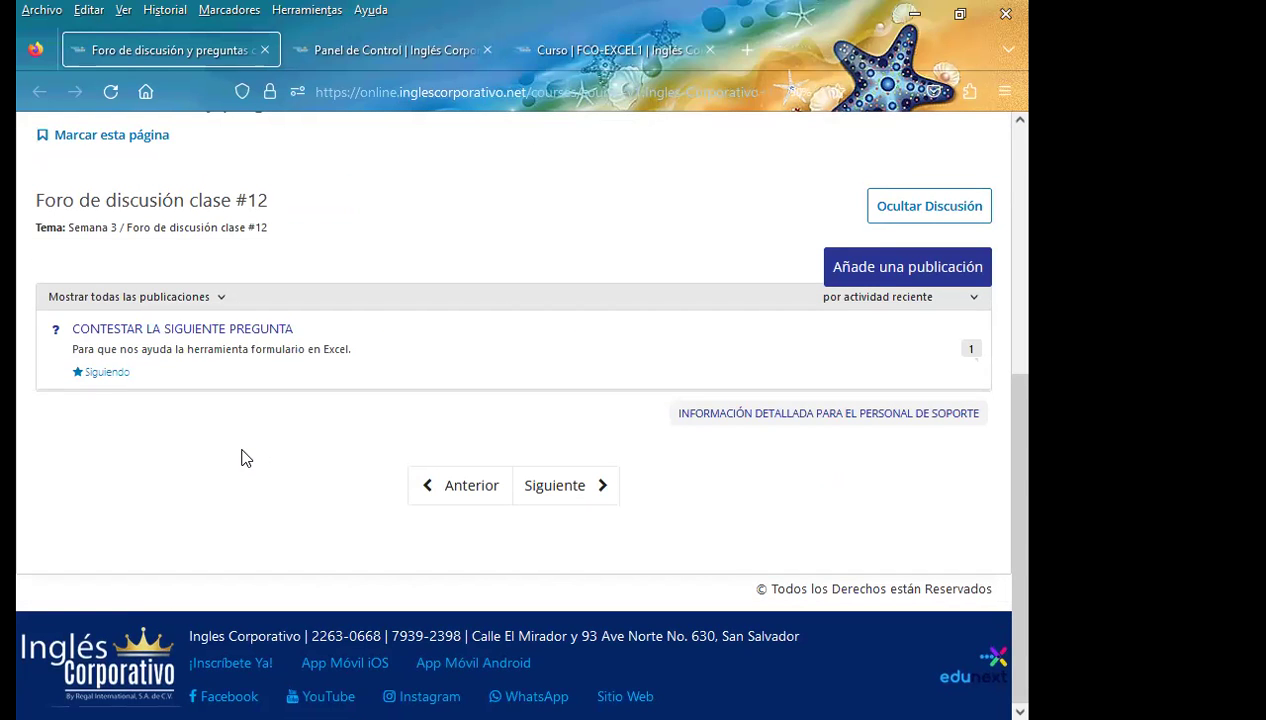
scroll(249, 455, "up", 3)
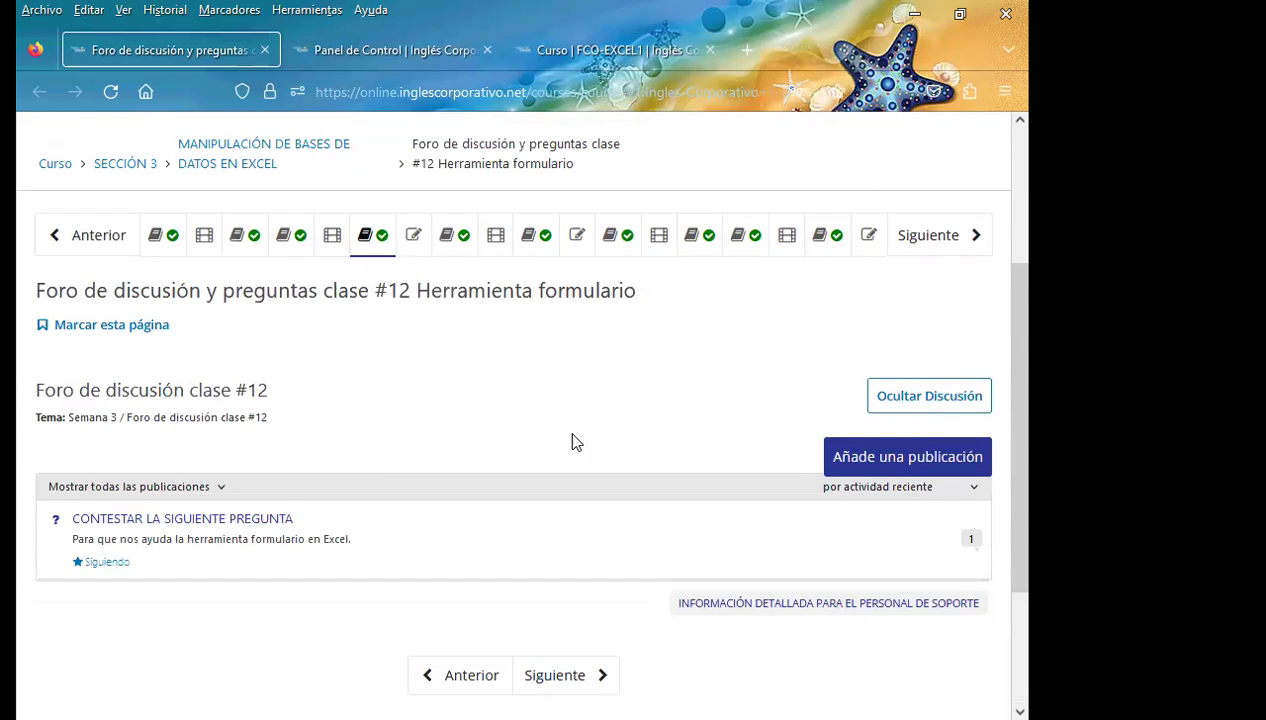
scroll(576, 442, "up", 2)
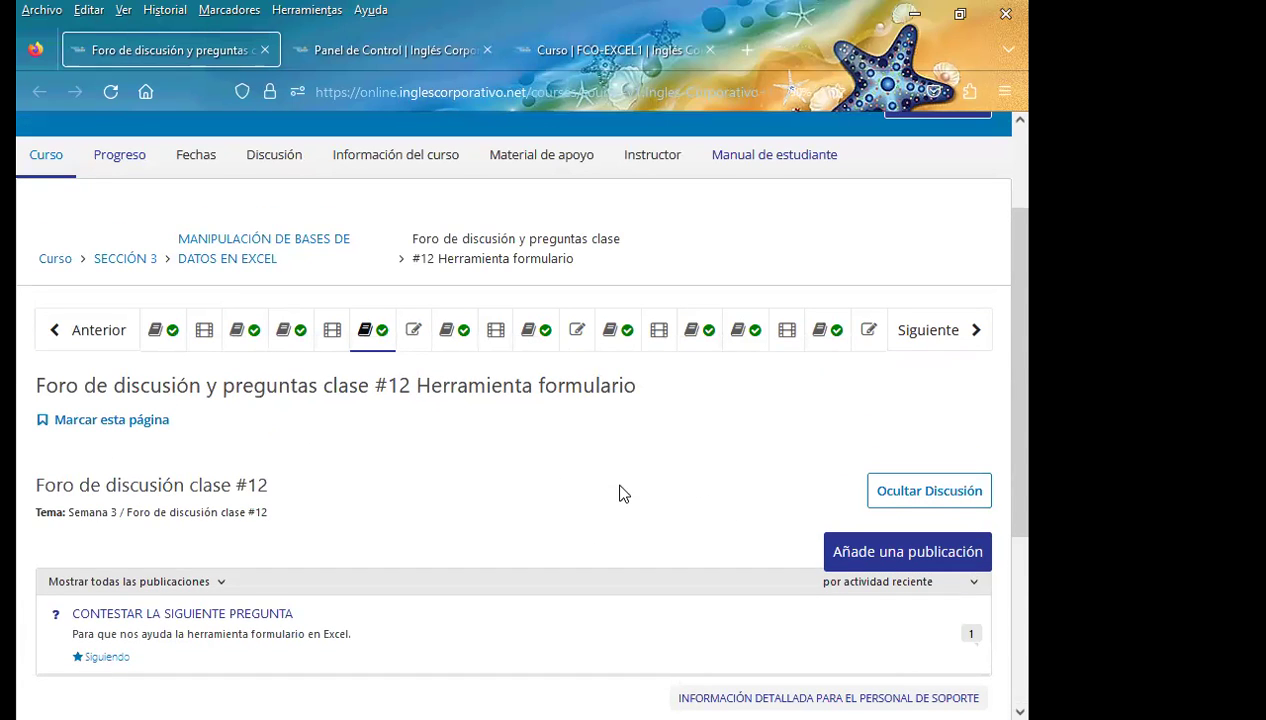
scroll(450, 500, "down", 3)
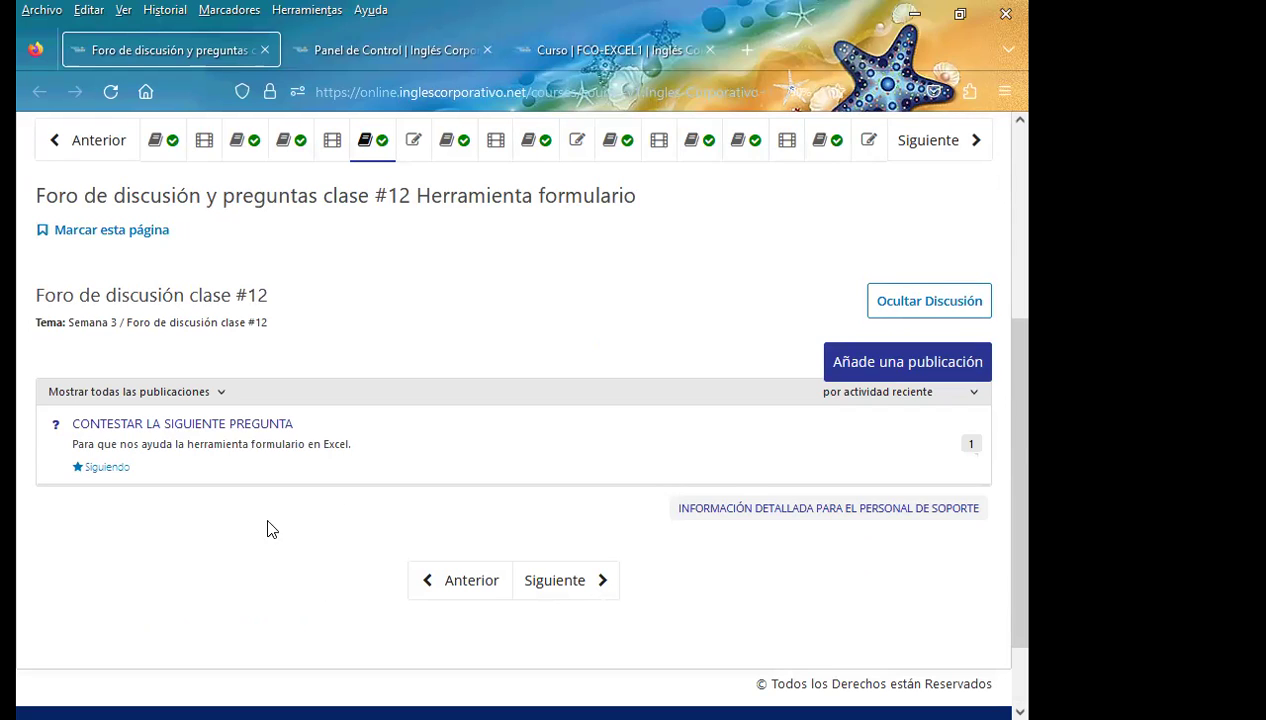
Open the posted forum question, then go to the class #11 'Uso de filtros' forum unit.
left_click(424, 432)
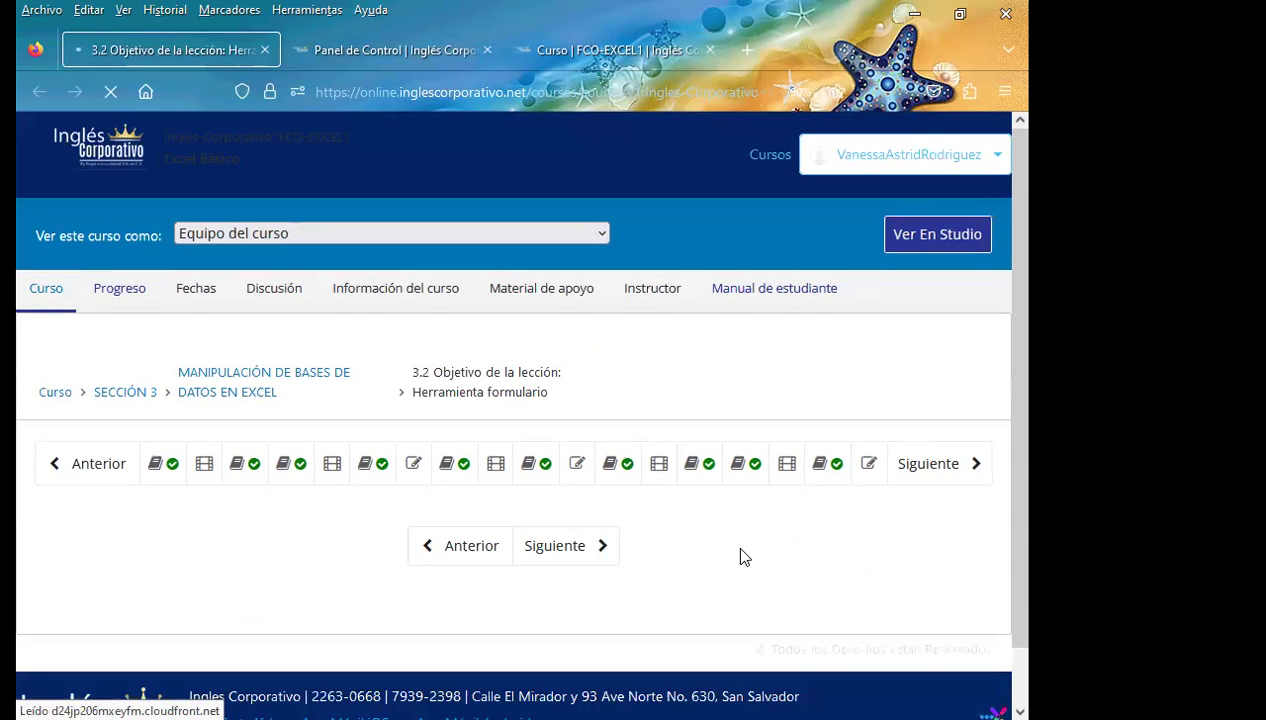
scroll(732, 542, "down", 1)
scroll(731, 527, "down", 4)
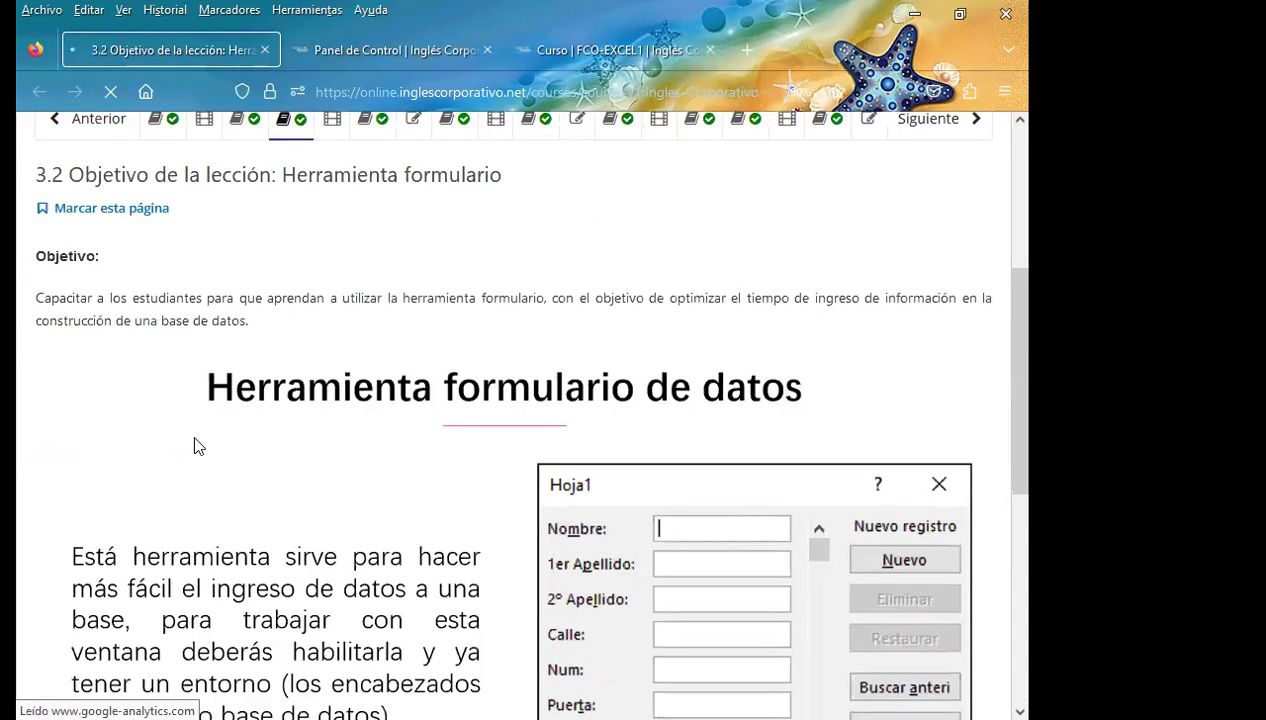
scroll(198, 400, "up", 3)
left_click(239, 313)
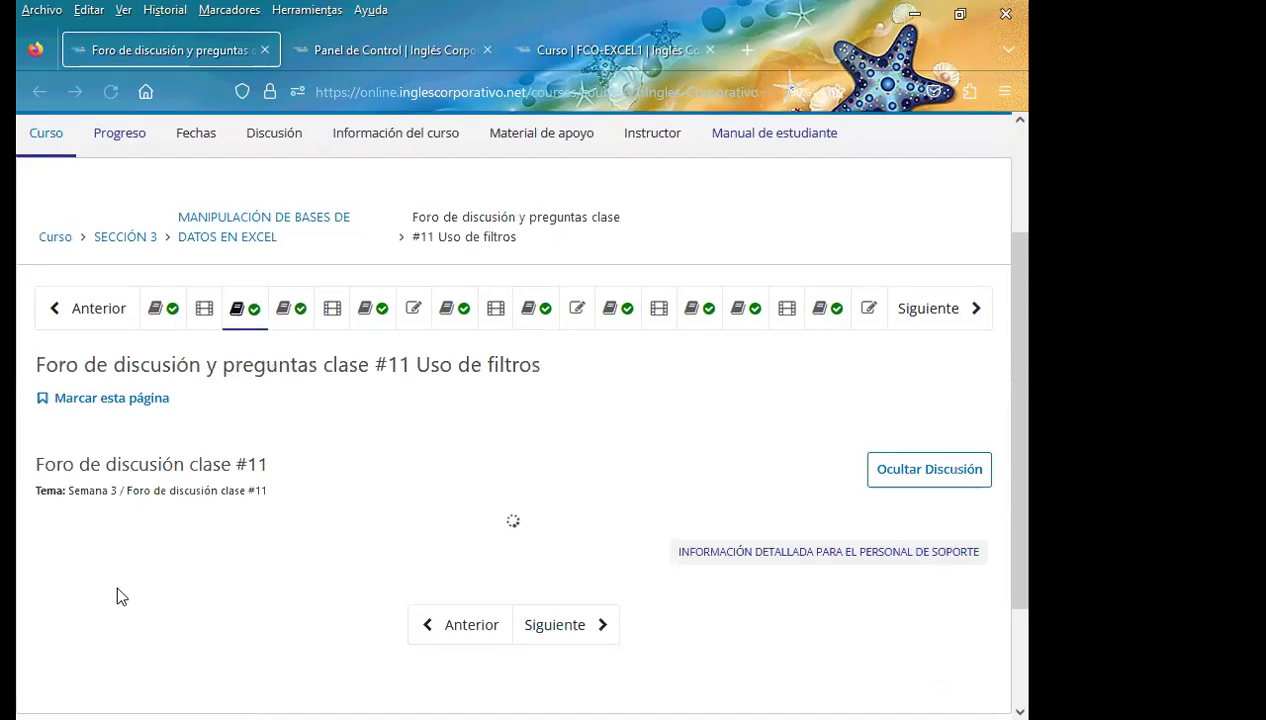
Return to the class #12 forum unit and open the 'CONTESTAR LA SIGUIENTE PREGUNTA' thread showing 2 responses.
left_click(366, 311)
scroll(418, 519, "down", 2)
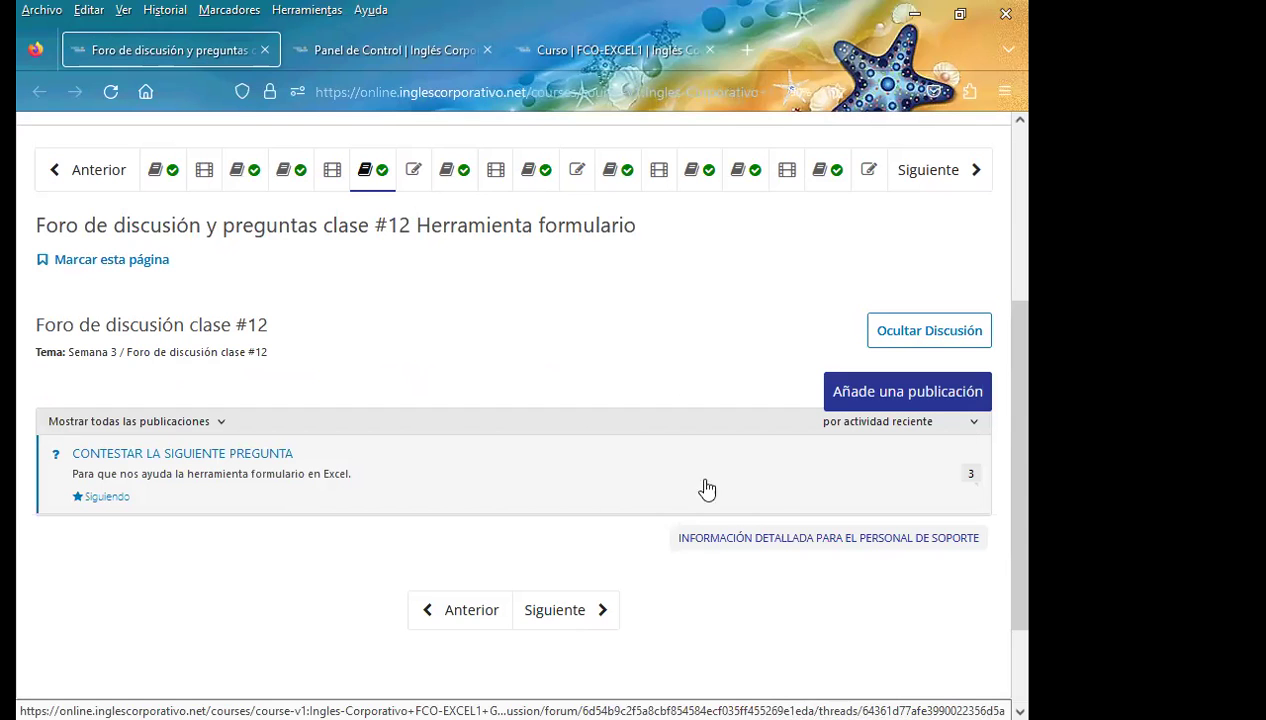
left_click(970, 480)
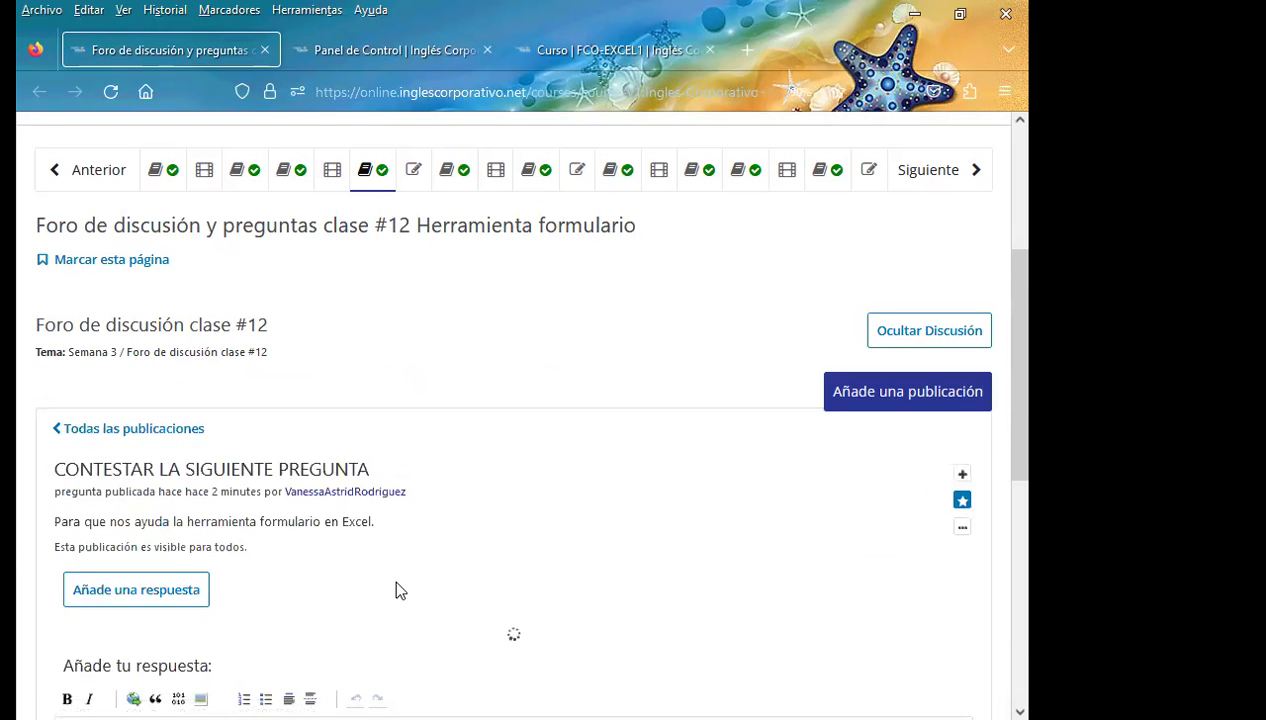
scroll(397, 590, "down", 5)
scroll(397, 512, "up", 2)
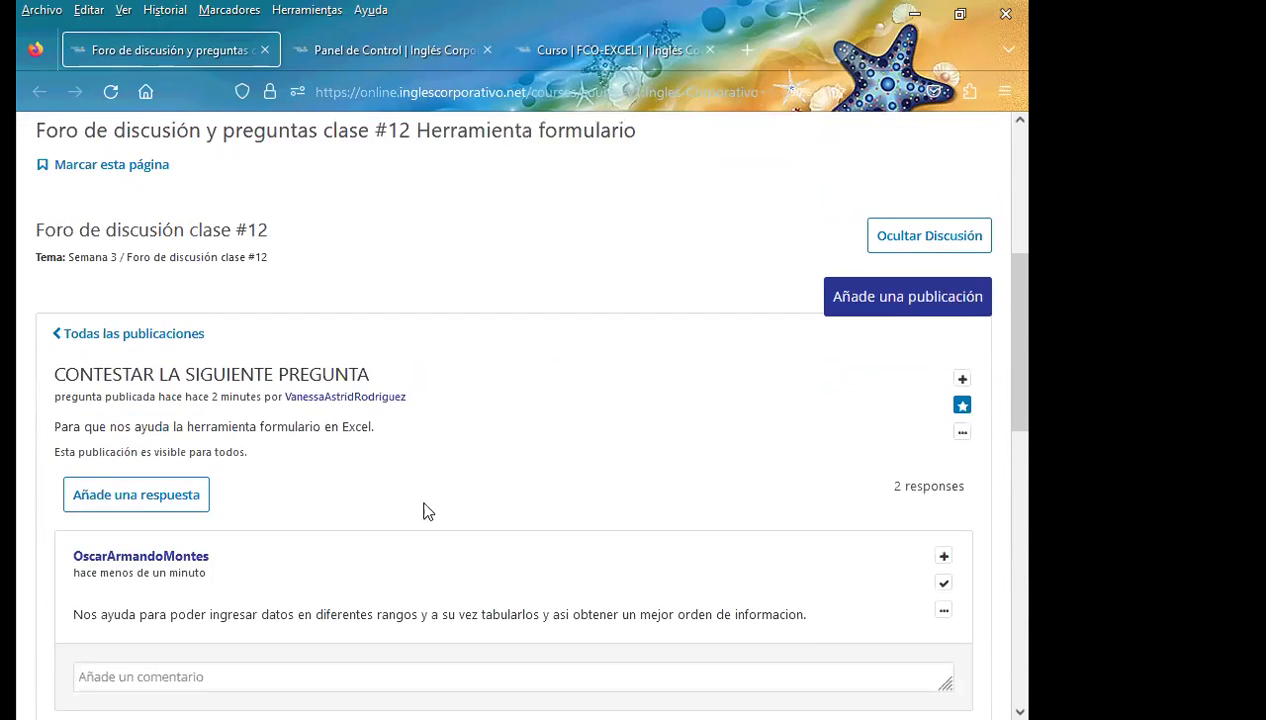
scroll(470, 530, "down", 2)
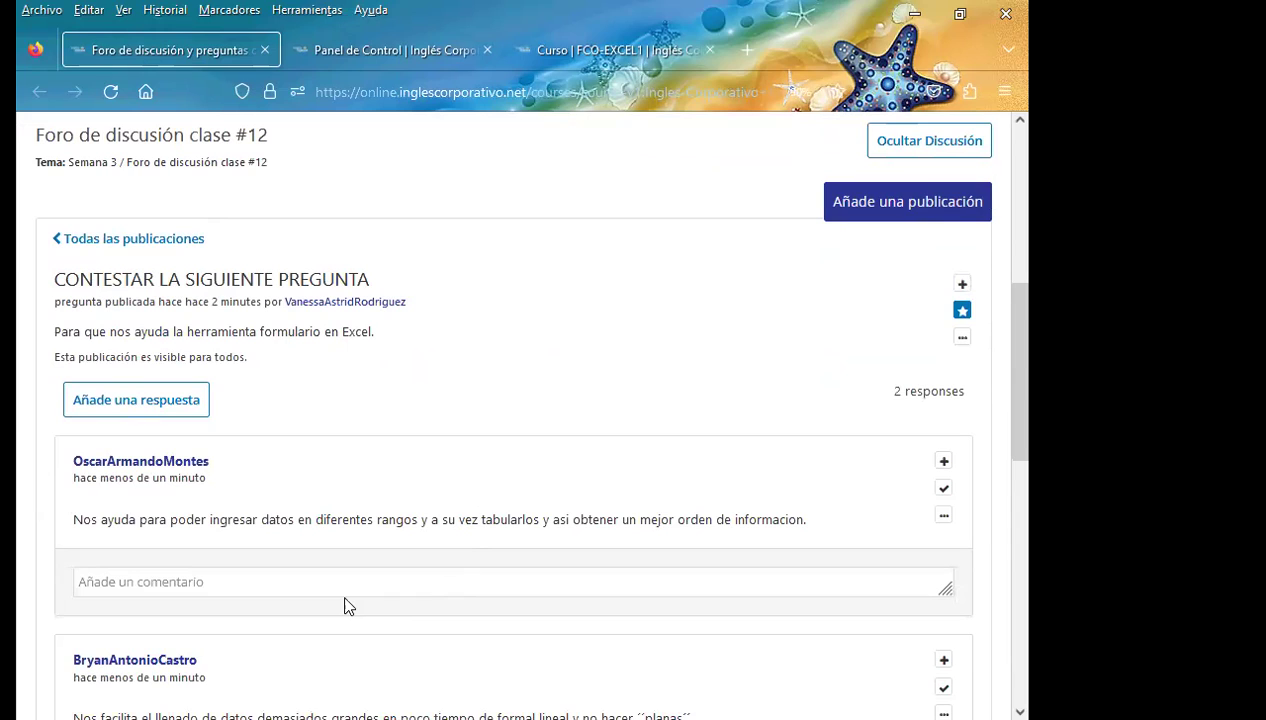
Comment 'Saludos. Excelente respuesta. Atentamente.' under the first student response.
left_click(142, 579)
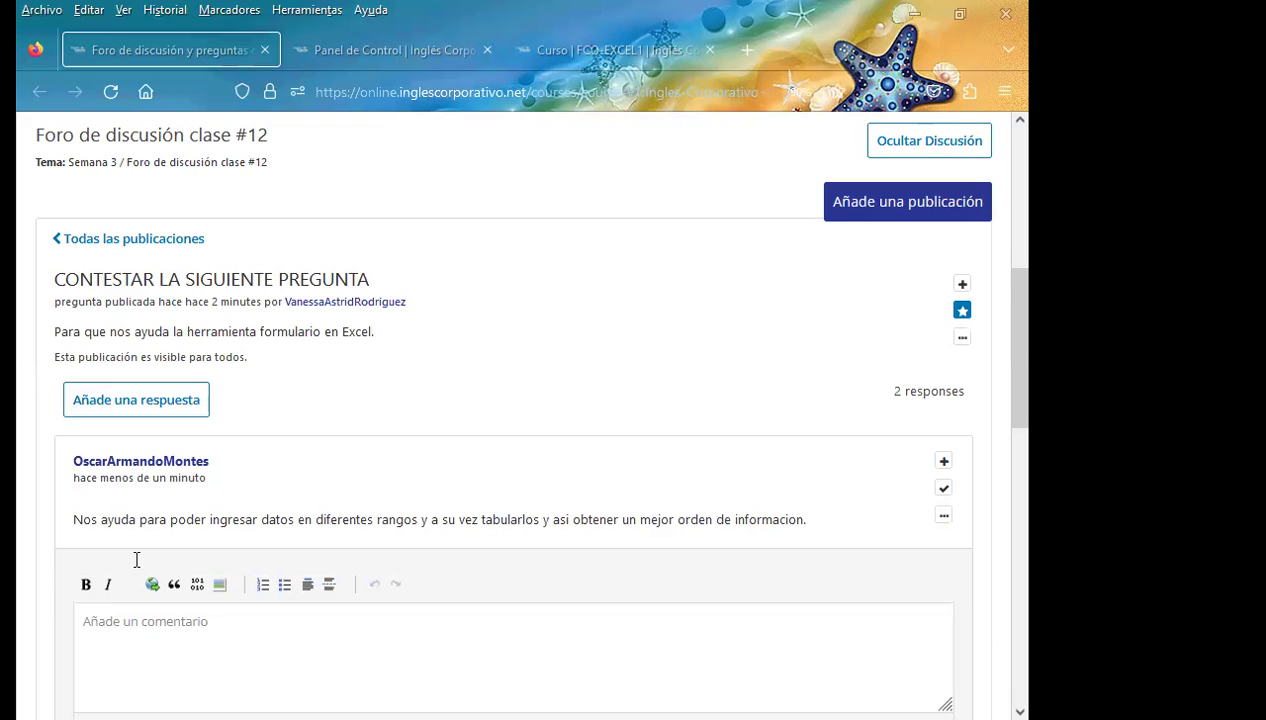
left_click(125, 620)
key("ctrl+v")
scroll(113, 627, "down", 4)
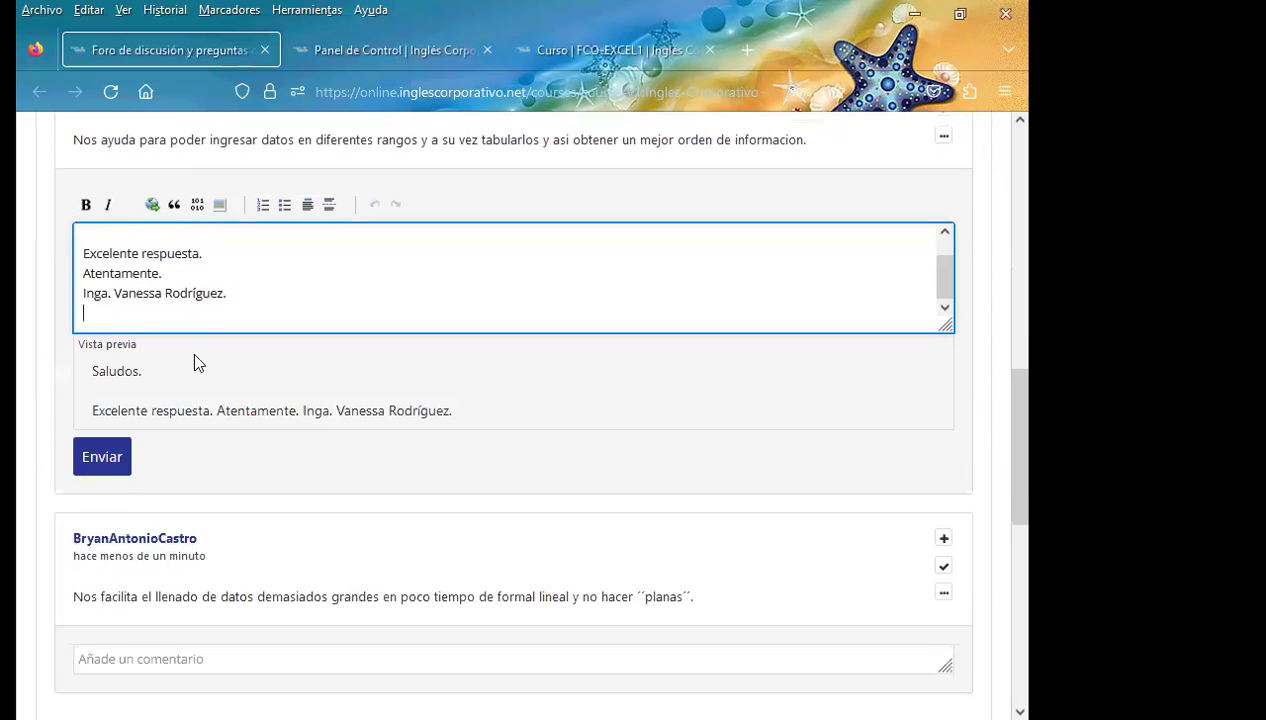
left_click(223, 251)
key("Return")
left_click(105, 505)
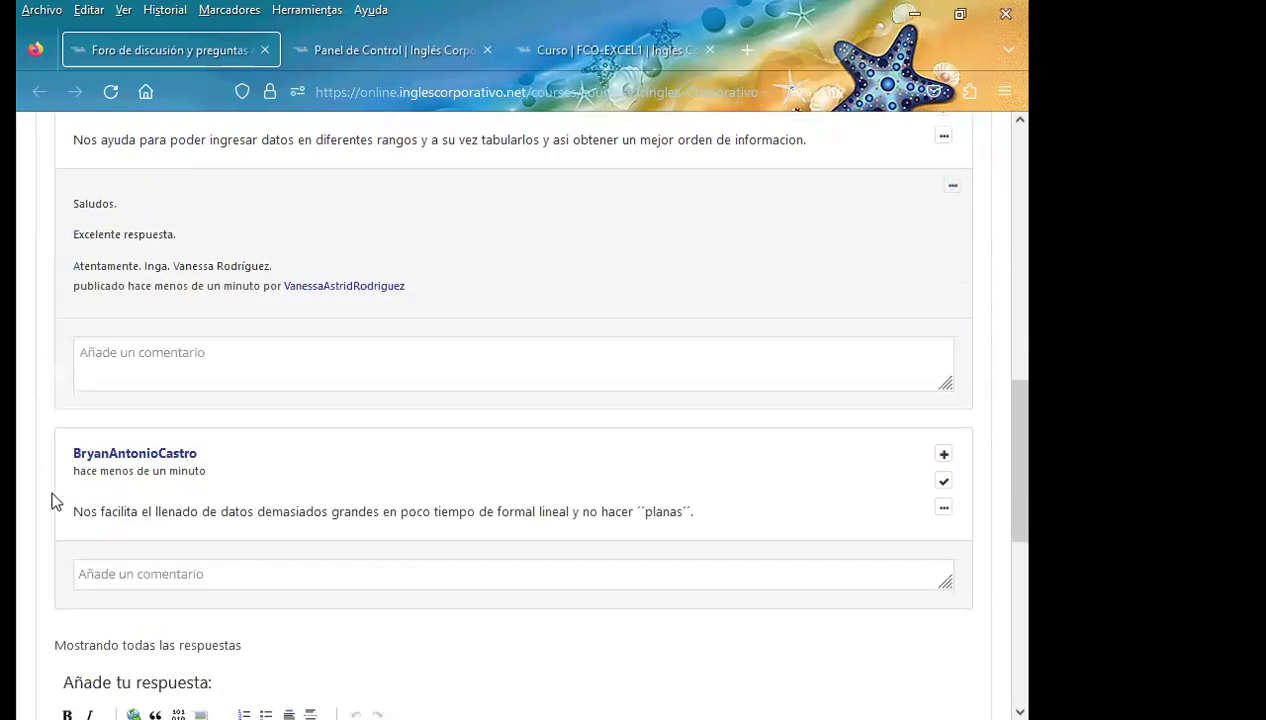
Add the same praise comment under the second response and dismiss the Error dialog.
scroll(70, 430, "down", 2)
left_click(117, 361)
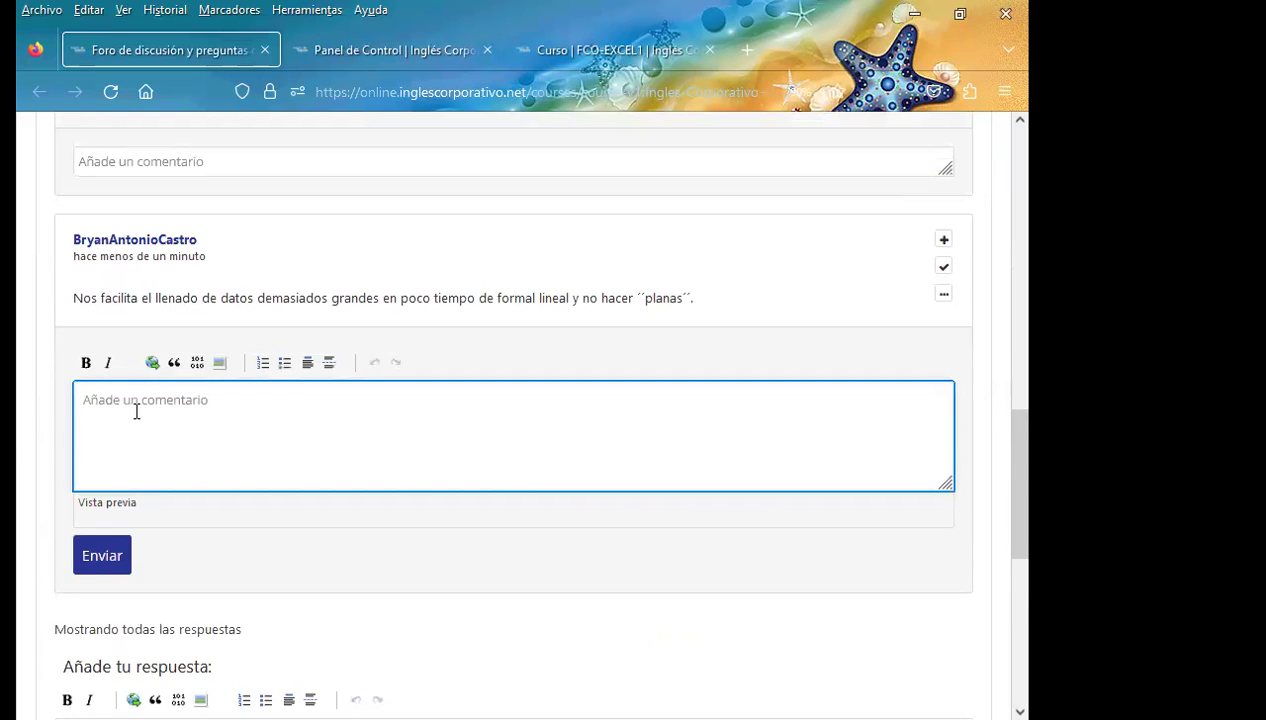
key("ctrl+v")
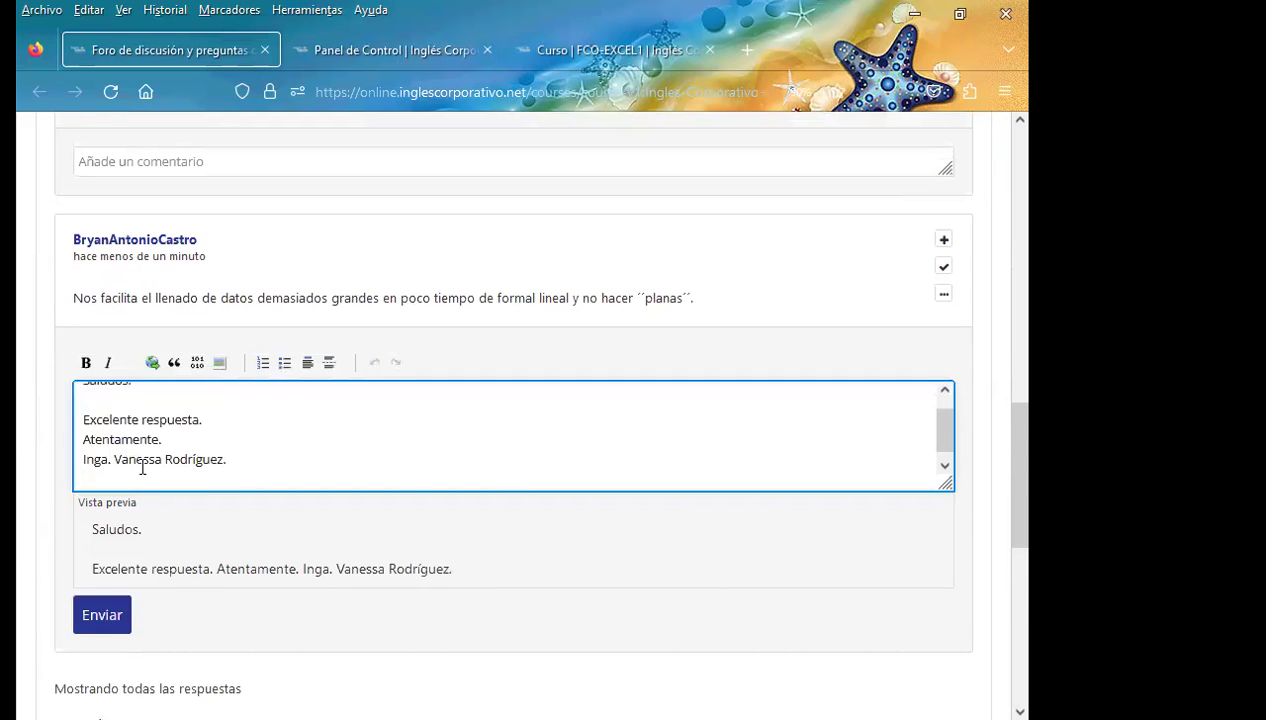
left_click(224, 420)
key("Return")
left_click(88, 657)
scroll(18, 545, "down", 3)
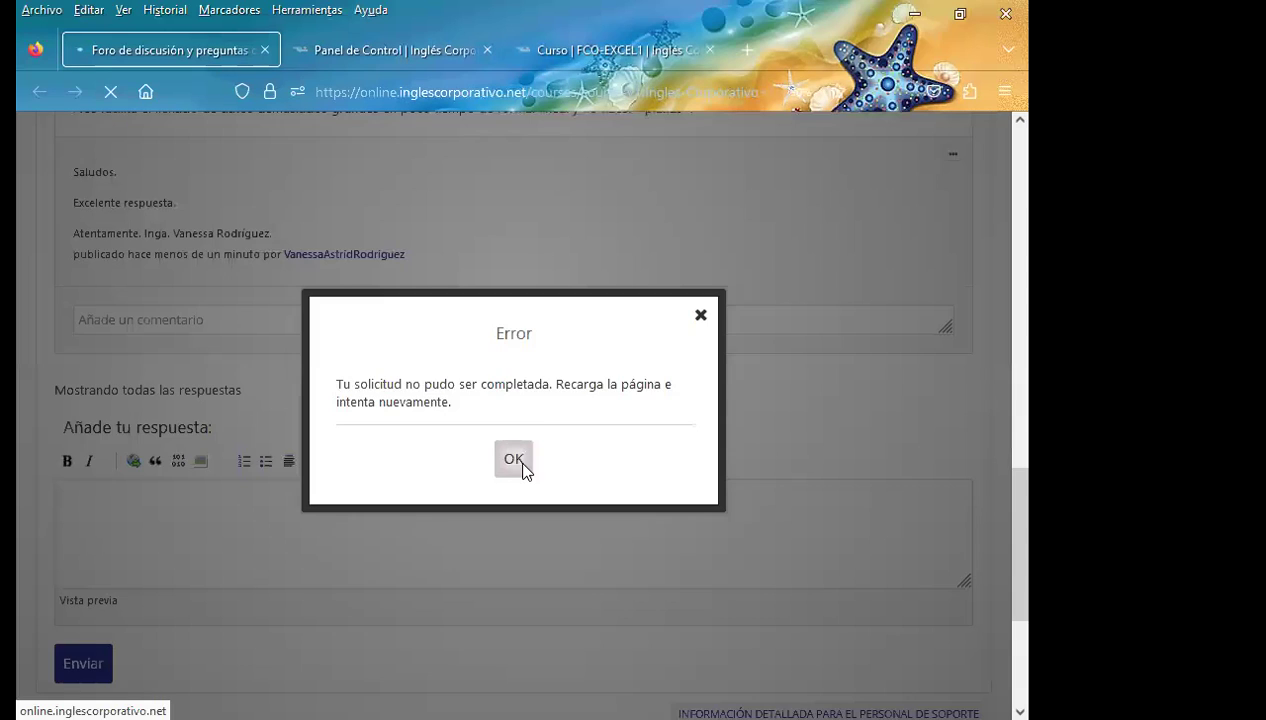
left_click(516, 462)
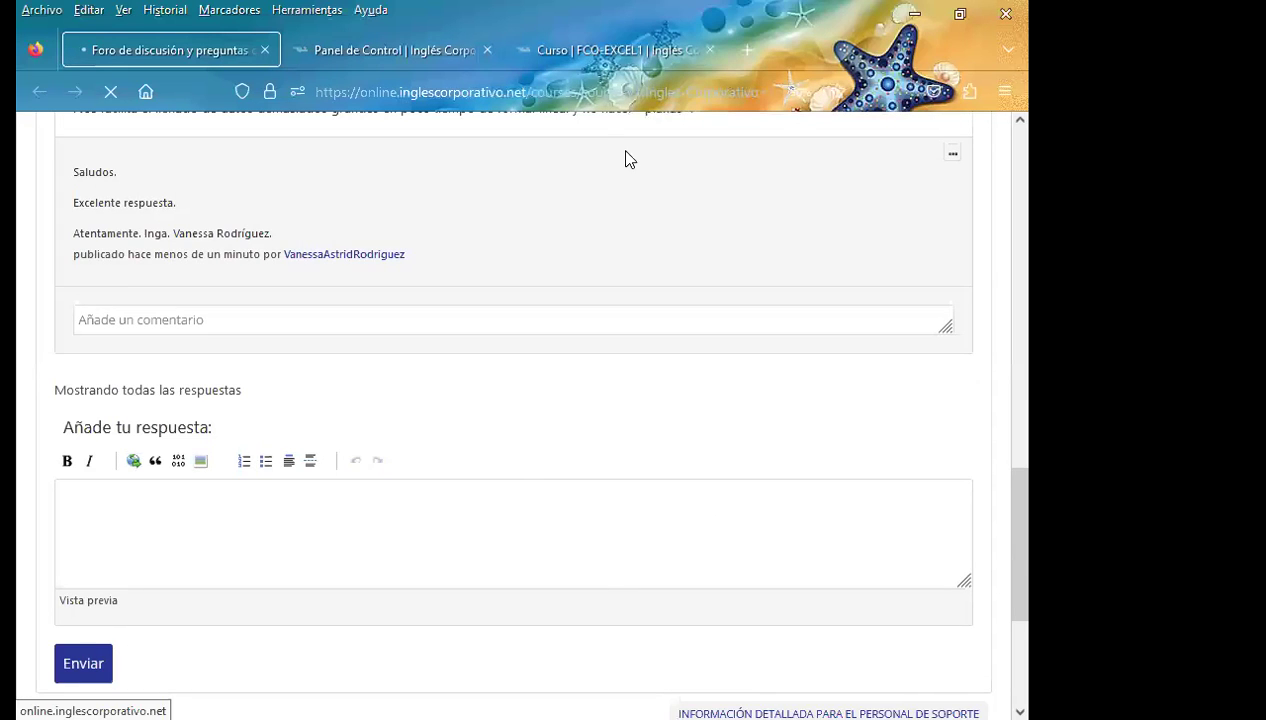
Open the MANIPULACIÓN DE BASES DE DATOS EN EXCEL lesson in a new tab and reopen the class #12 question thread.
left_click(672, 52)
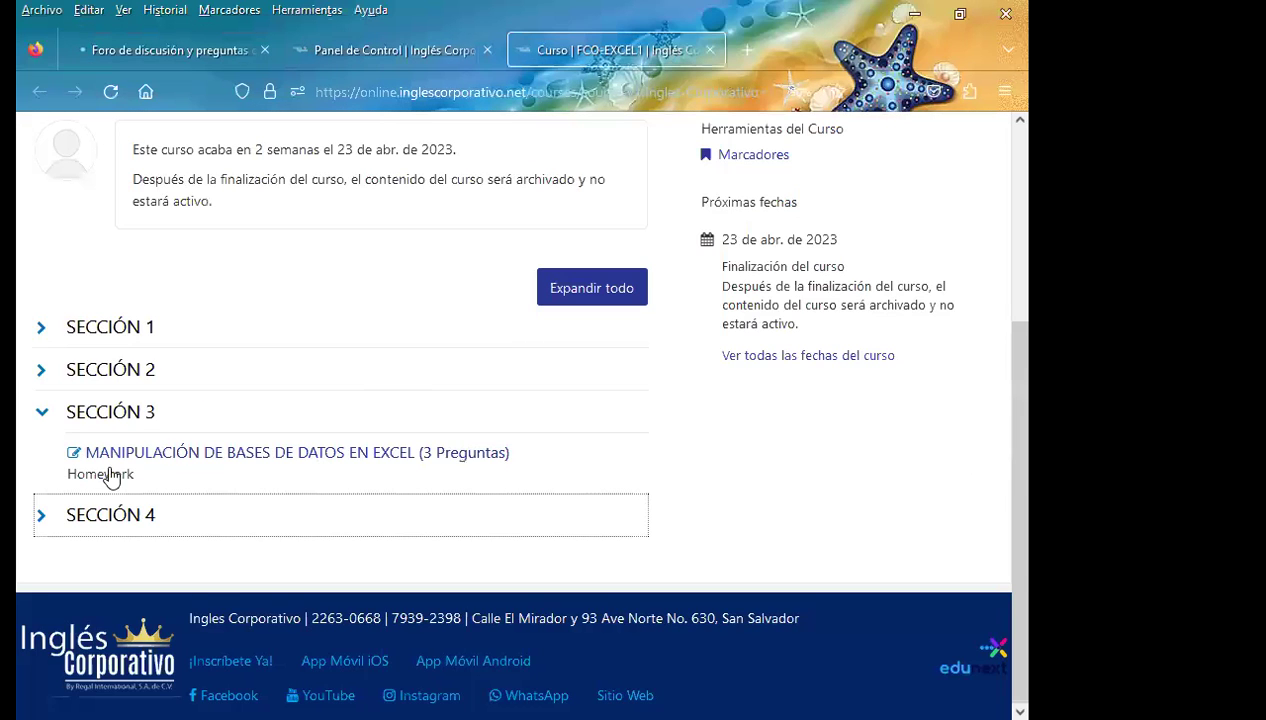
middle_click(165, 455)
left_click(790, 46)
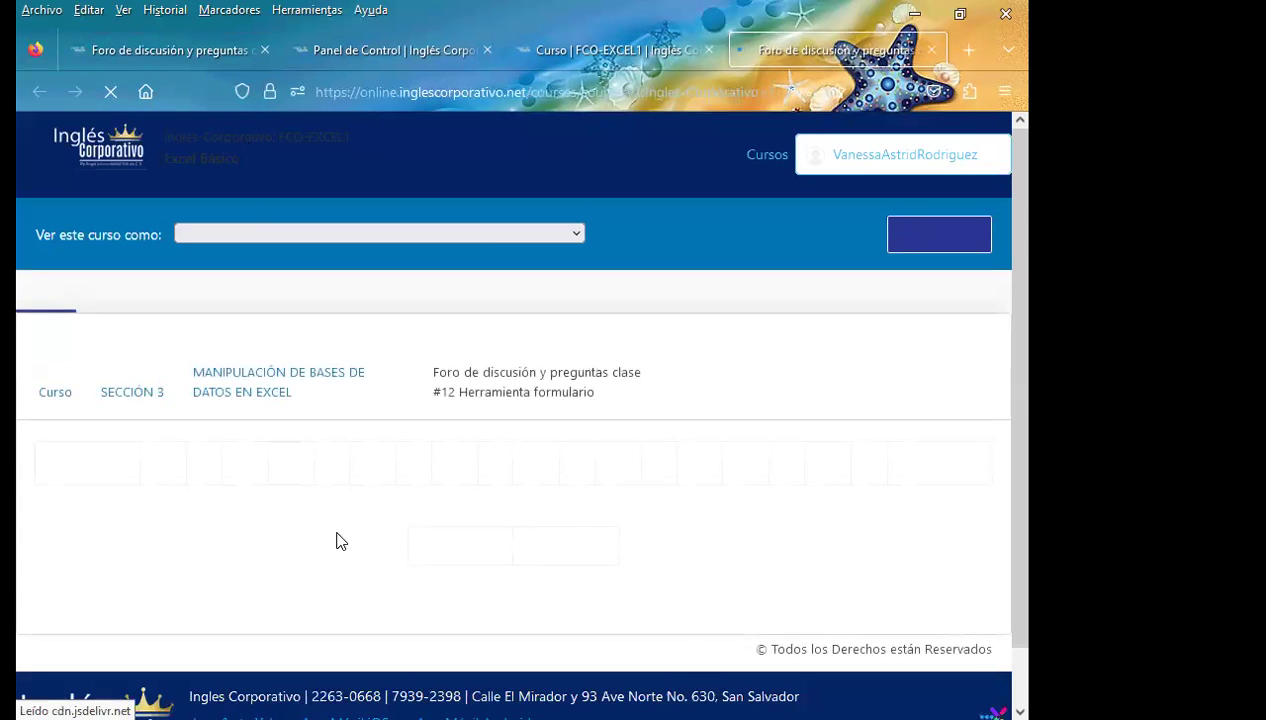
scroll(305, 535, "down", 3)
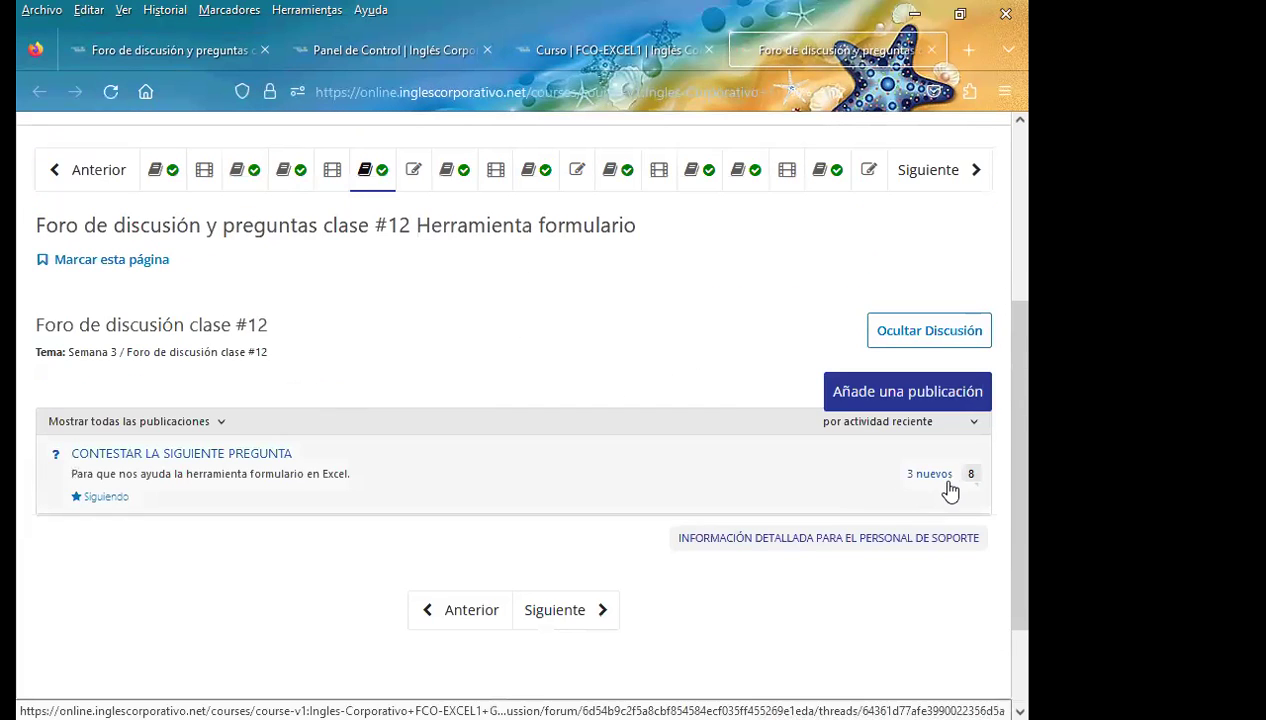
left_click(938, 482)
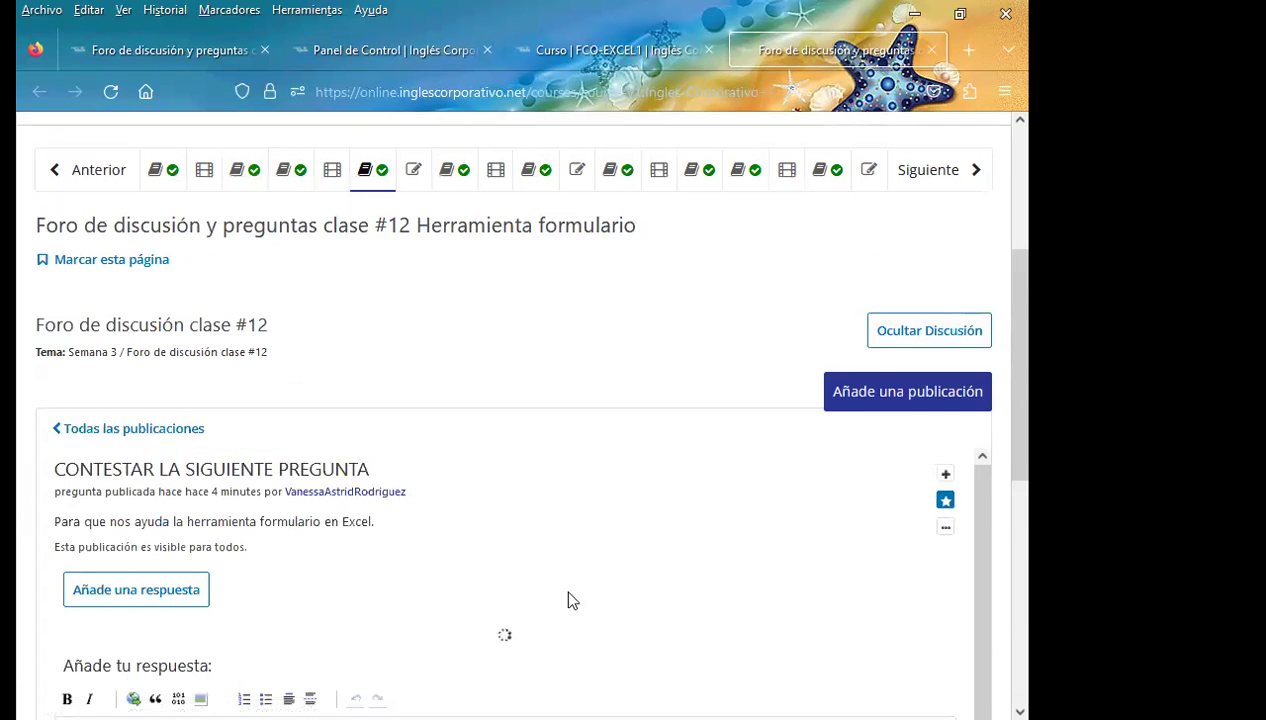
scroll(20, 496, "down", 5)
scroll(40, 480, "up", 4)
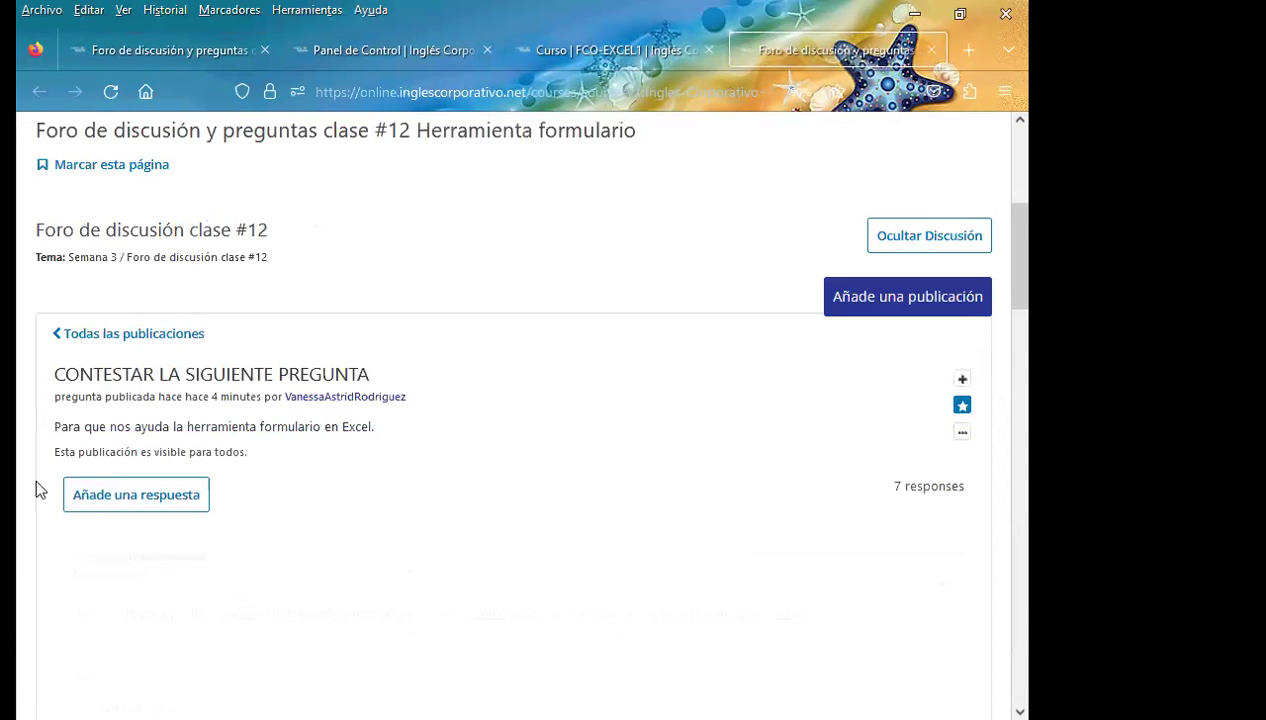
scroll(18, 494, "down", 2)
scroll(18, 494, "down", 3)
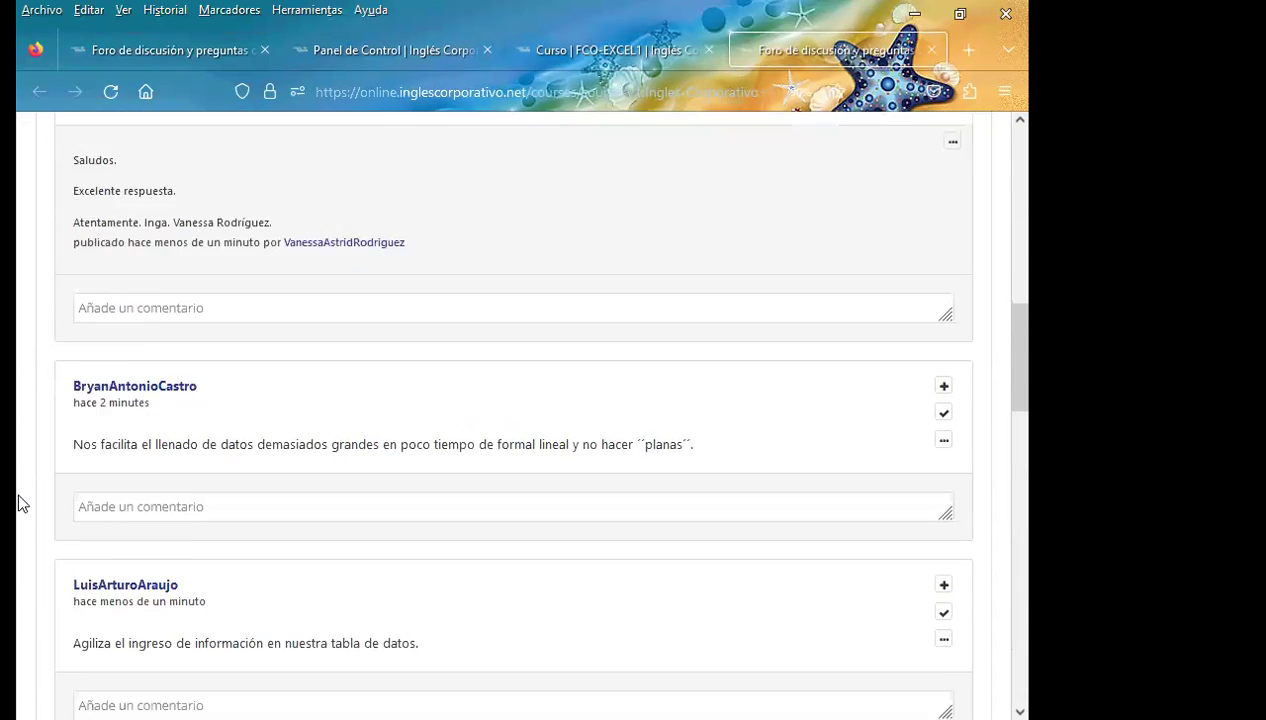
Post the signed 'Excelente respuesta' comment on the third student answer, copying the reply text for reuse.
scroll(18, 503, "down", 2)
left_click(133, 463)
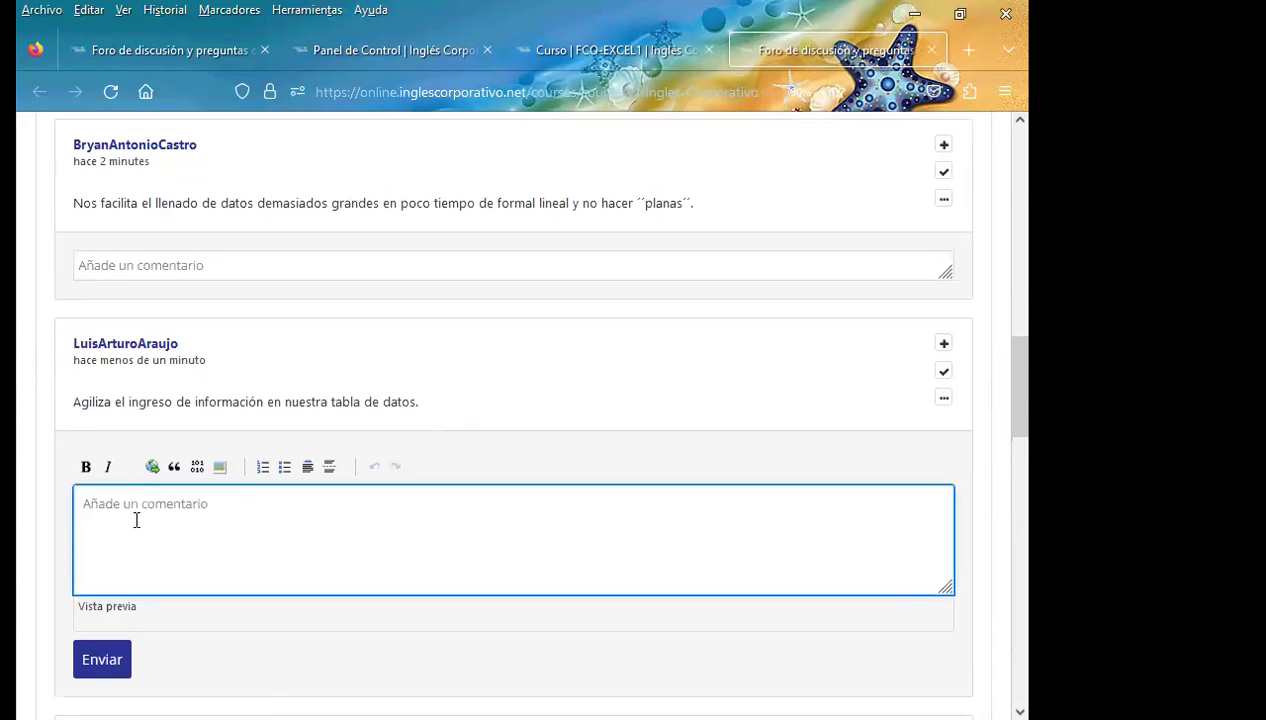
type("Saludos.  Excelente respuesta. Atentamente. Inga. Vanessa Rodríguez.")
left_click(226, 523)
key("Return")
scroll(110, 533, "up", 1)
left_click_drag(83, 500, 230, 607)
key("ctrl+c")
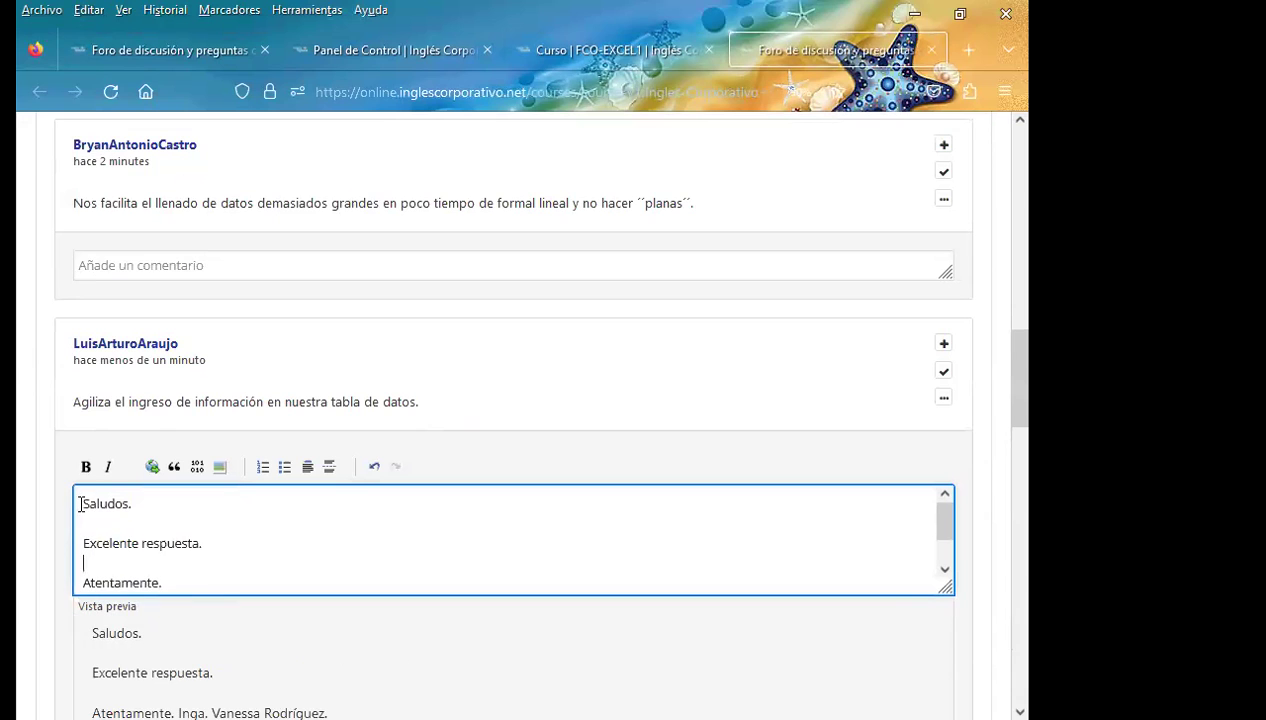
left_click(261, 552)
scroll(136, 641, "down", 2)
left_click(104, 566)
Add the praise comment under the forms answer and the cell-data answer.
scroll(34, 574, "down", 3)
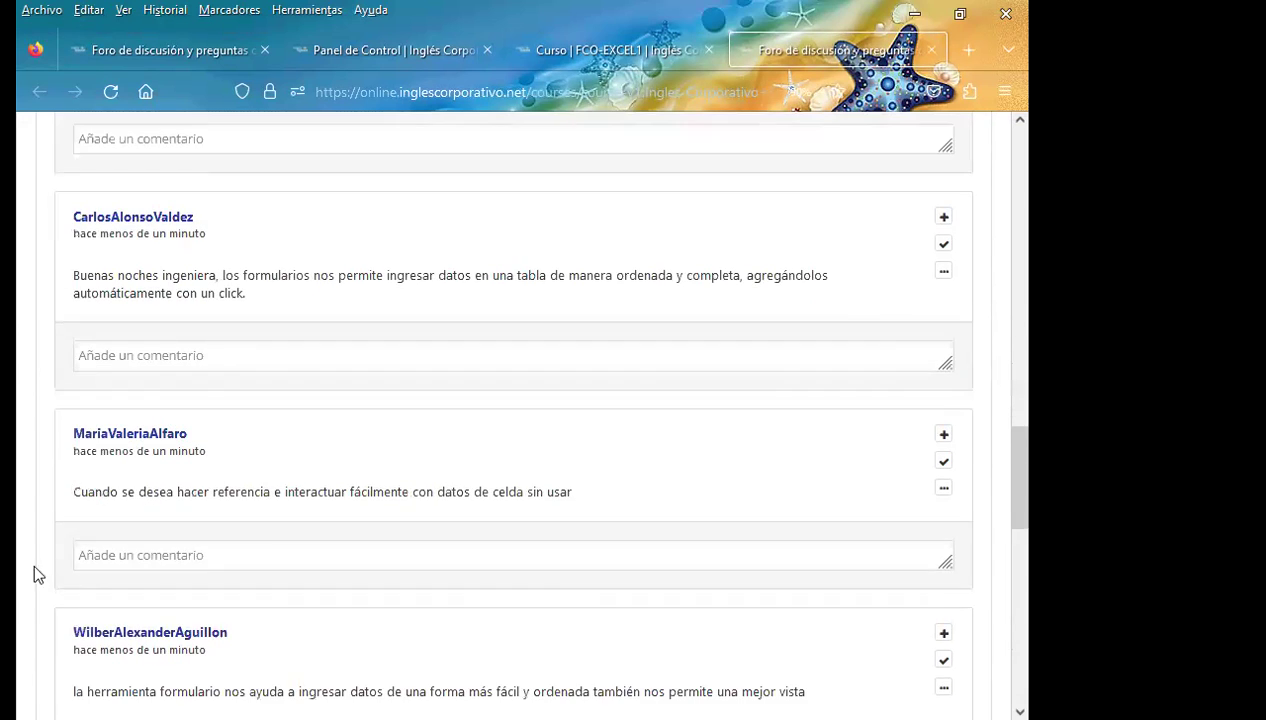
left_click(133, 357)
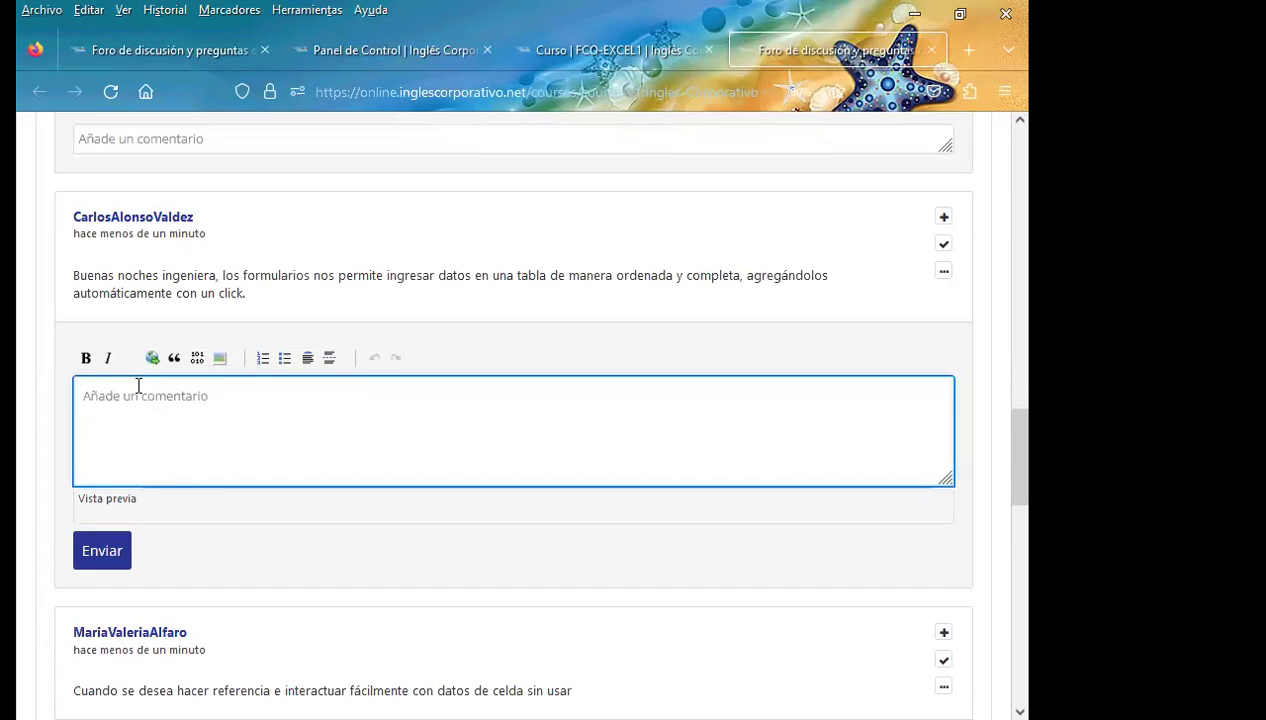
key("ctrl+v")
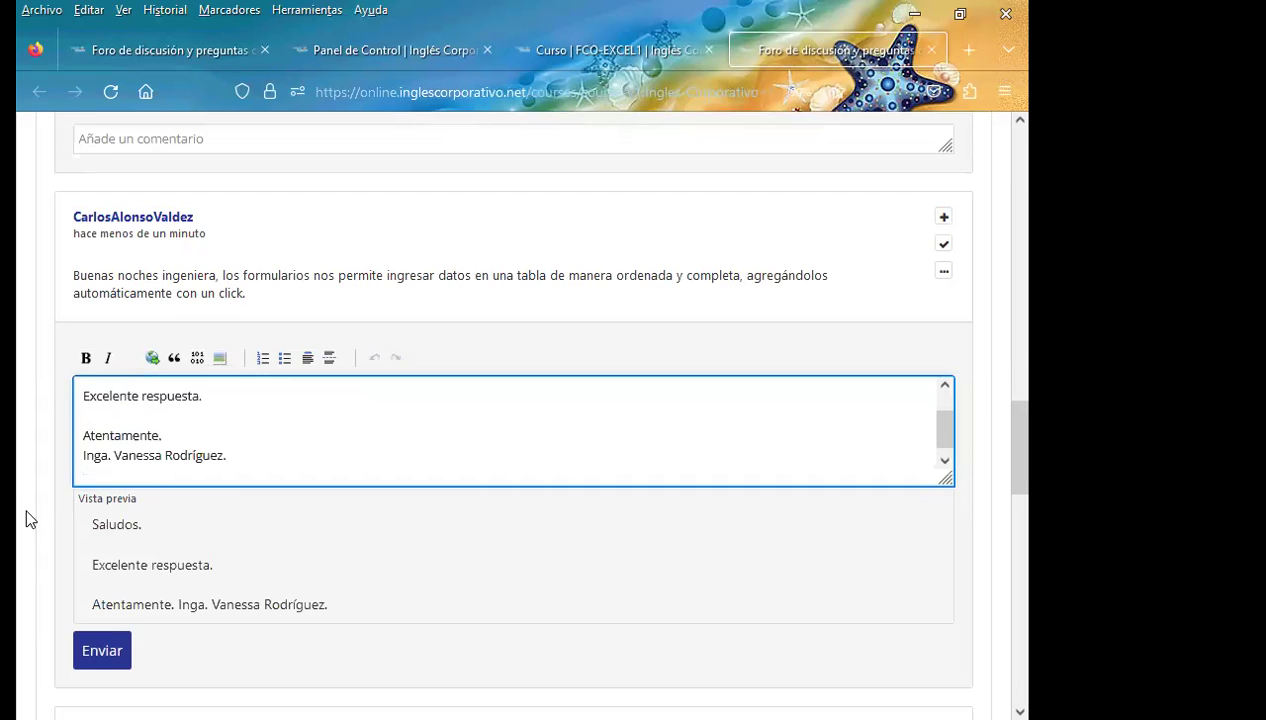
scroll(26, 507, "down", 1)
left_click(103, 562)
scroll(79, 531, "down", 2)
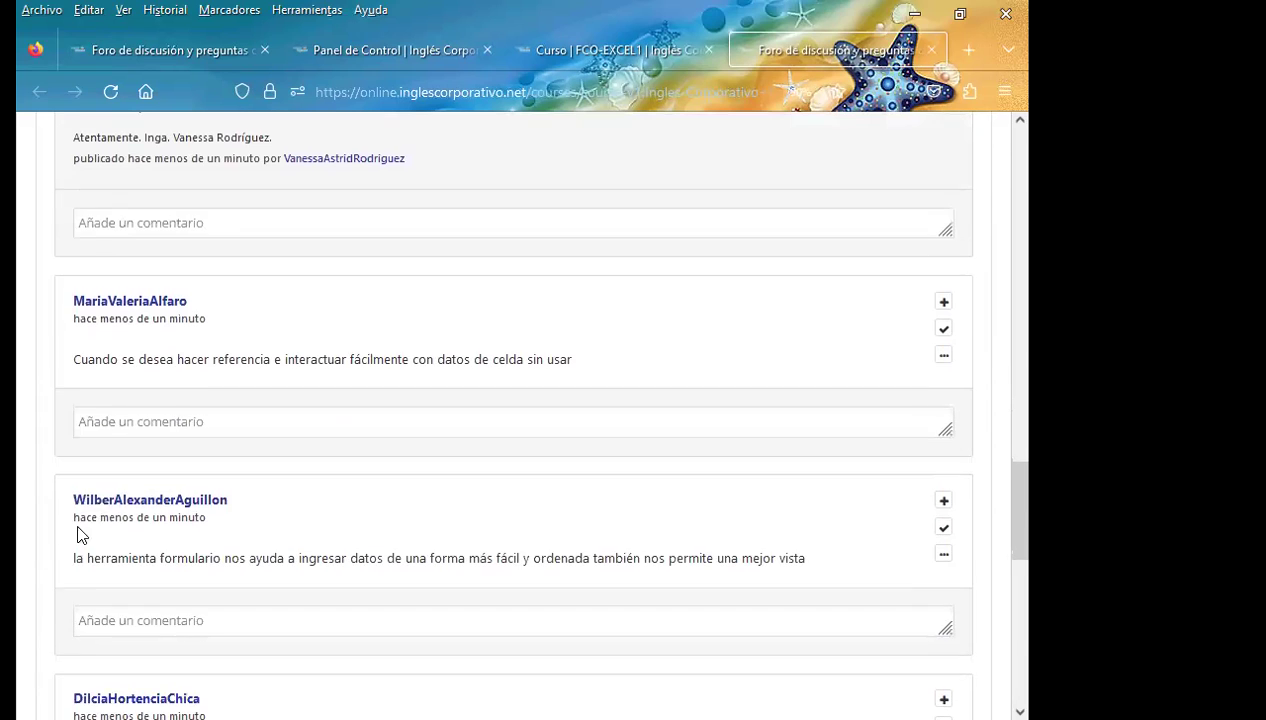
left_click(130, 425)
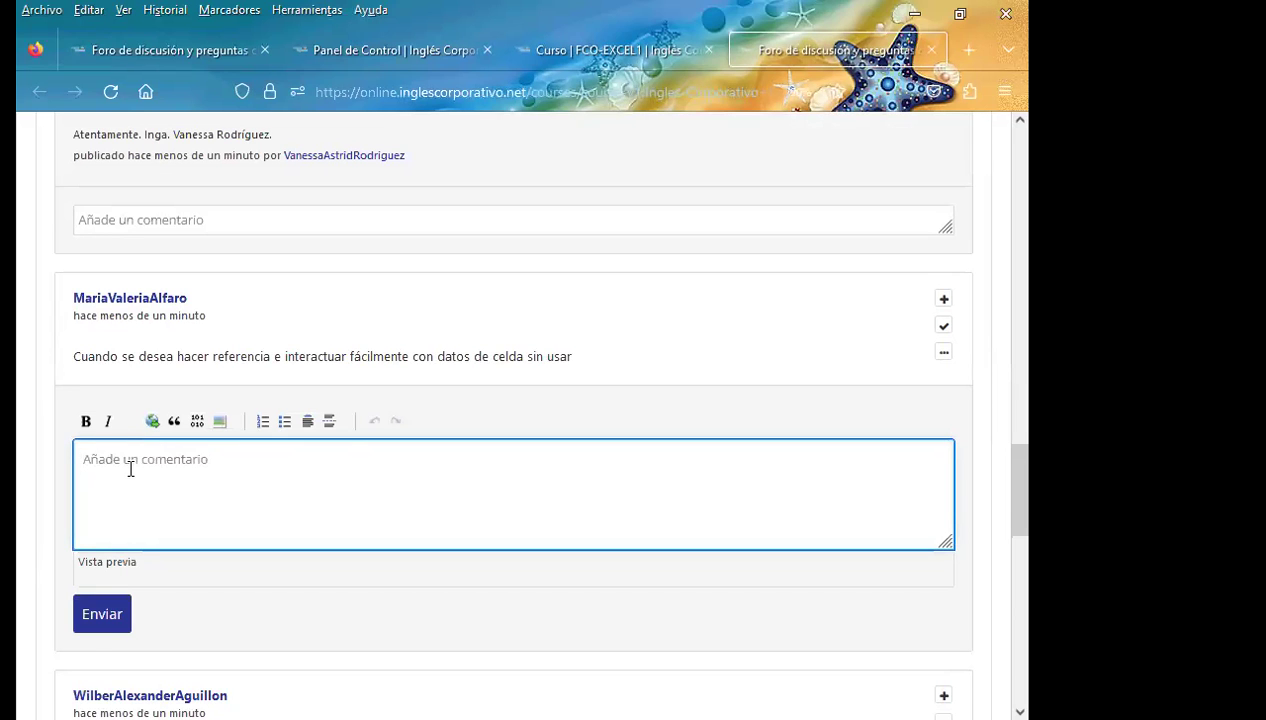
type("Saludos.  Excelente respuesta.  Atentamente. Inga. Vanessa Rodríguez.")
scroll(30, 535, "down", 2)
left_click(102, 528)
Add the praise comment under the better-view answer and the 'Hola buenas noches' answer.
scroll(34, 507, "down", 2)
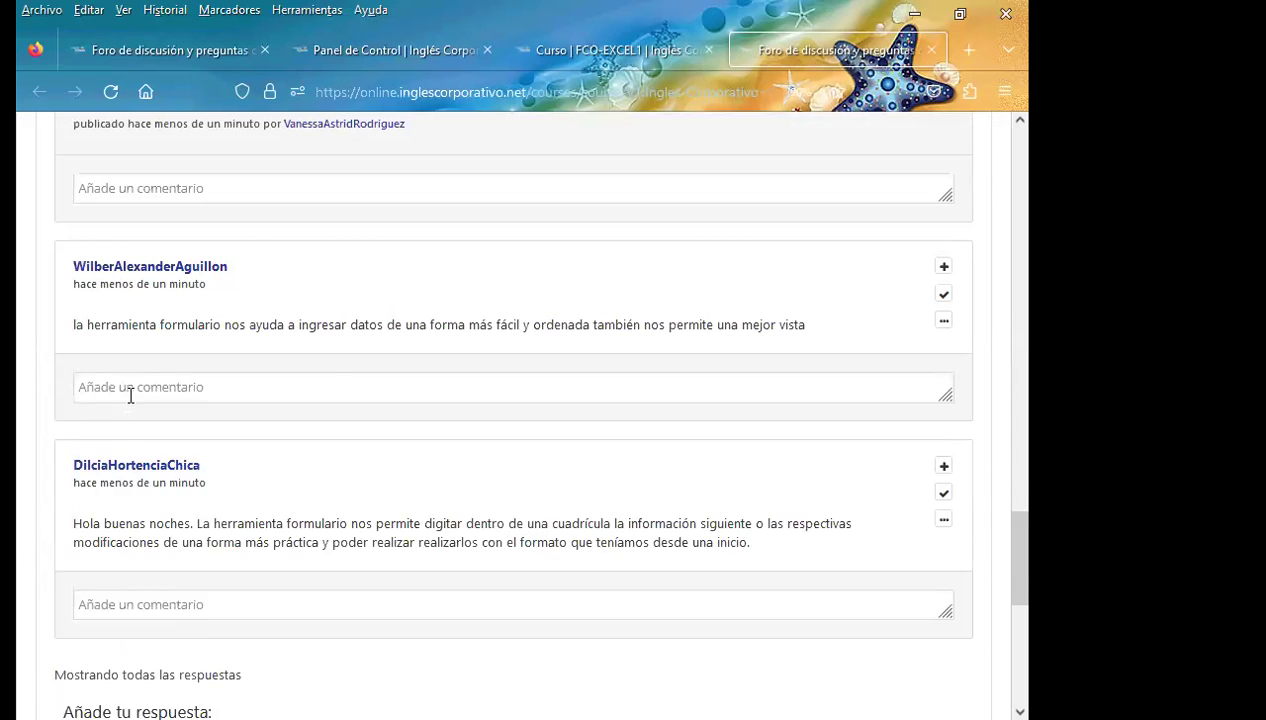
left_click(130, 393)
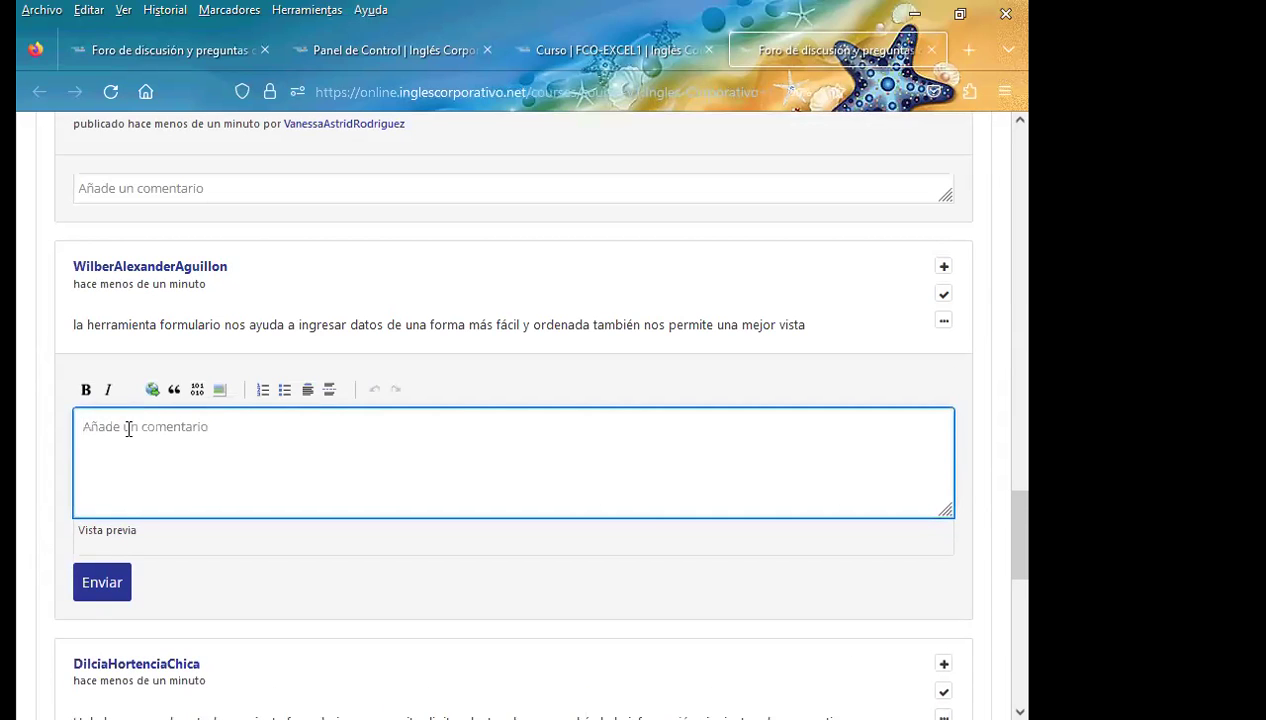
type("Saludos.  Excelente respuesta.  Atentamente. Inga. Vanessa Rodríguez.")
scroll(48, 579, "down", 2)
scroll(48, 579, "down", 1)
left_click(102, 488)
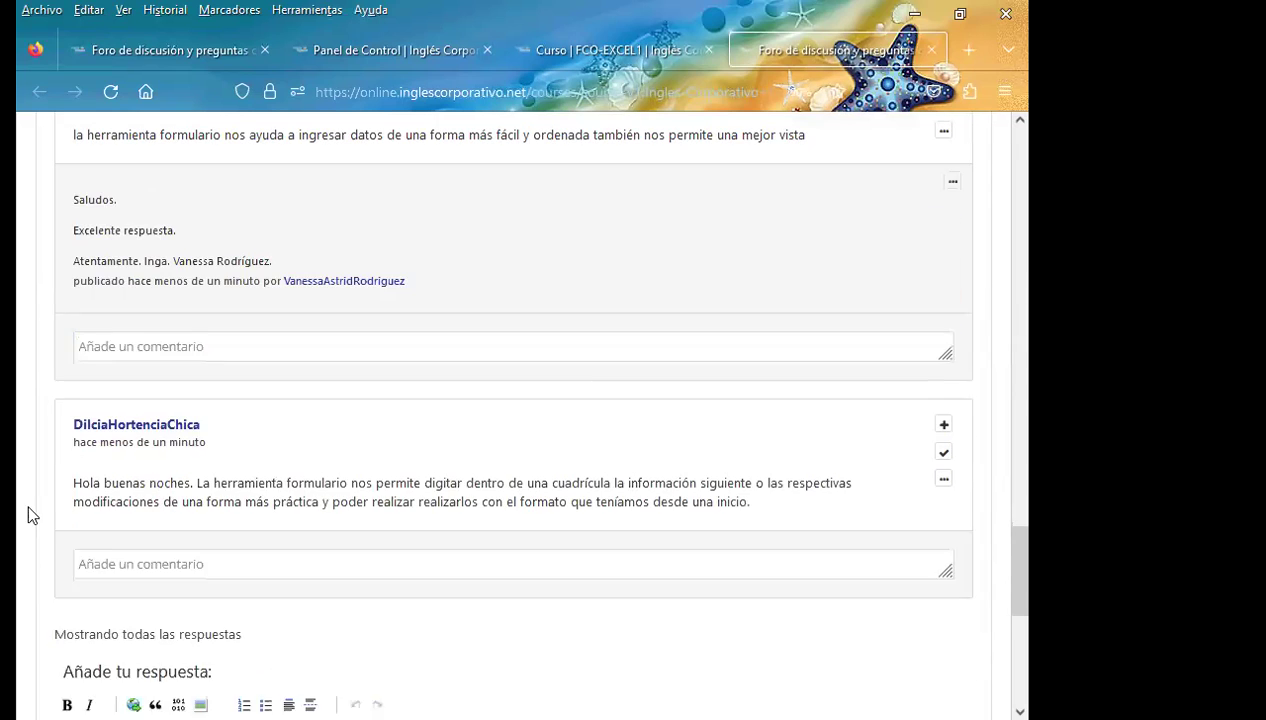
scroll(60, 505, "down", 1)
left_click(106, 470)
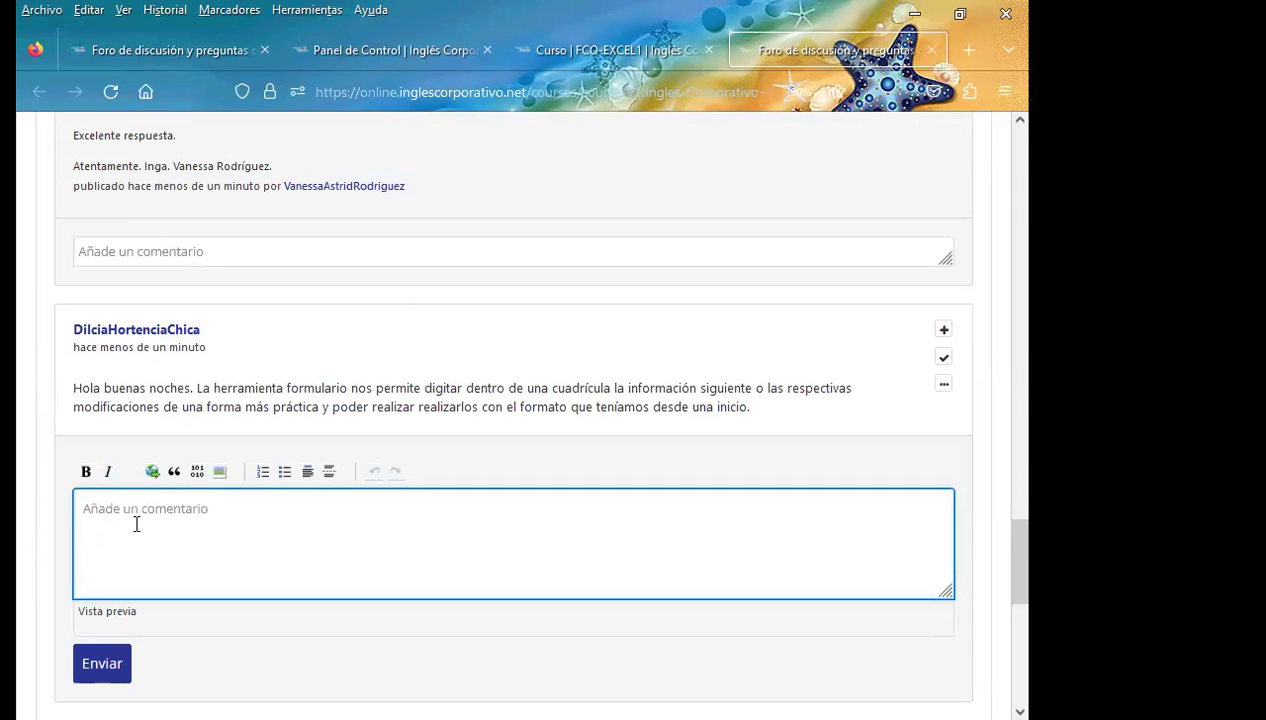
key("ctrl+v")
scroll(60, 550, "down", 3)
left_click(100, 480)
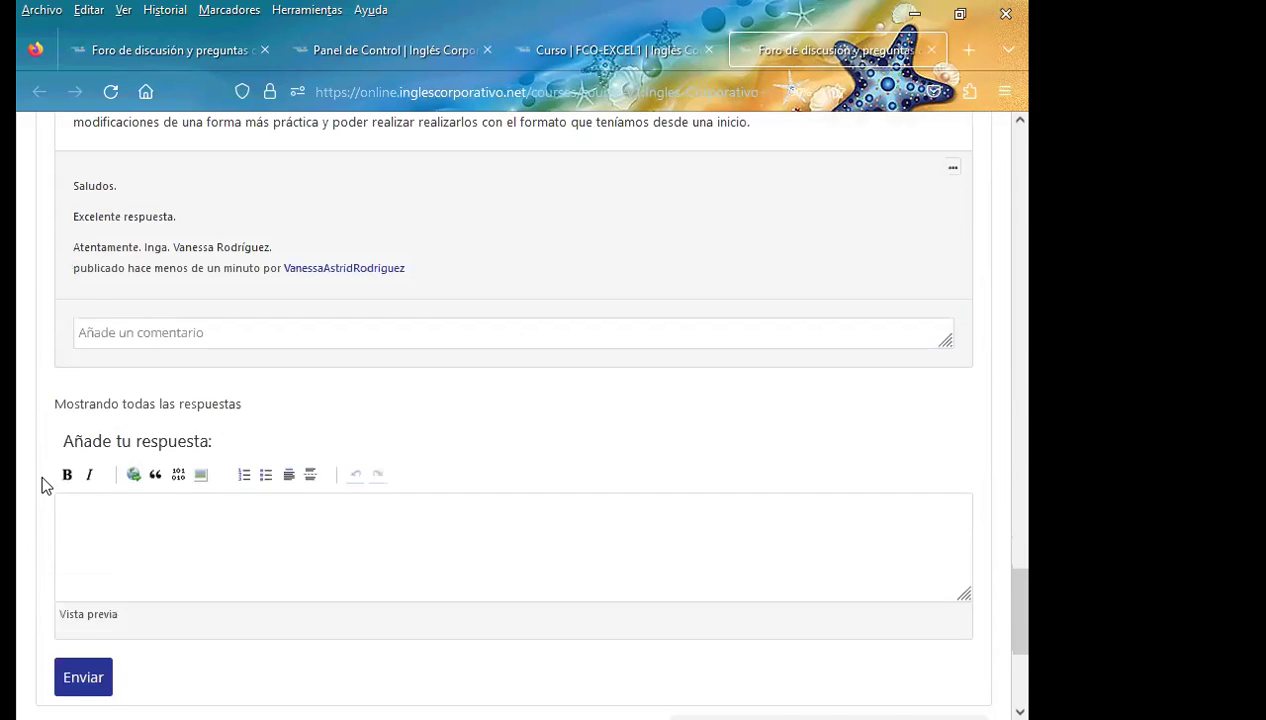
Dismiss the error message that appears after posting.
scroll(30, 476, "down", 2)
scroll(20, 480, "up", 3)
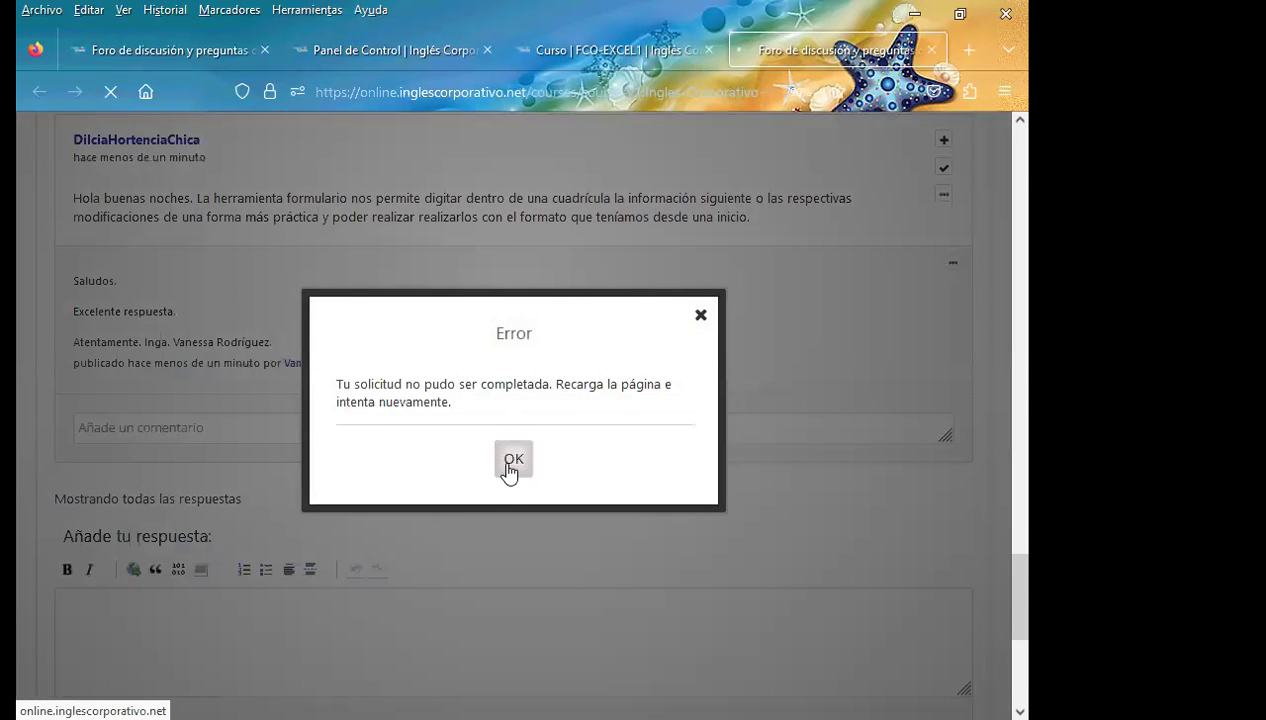
left_click(505, 463)
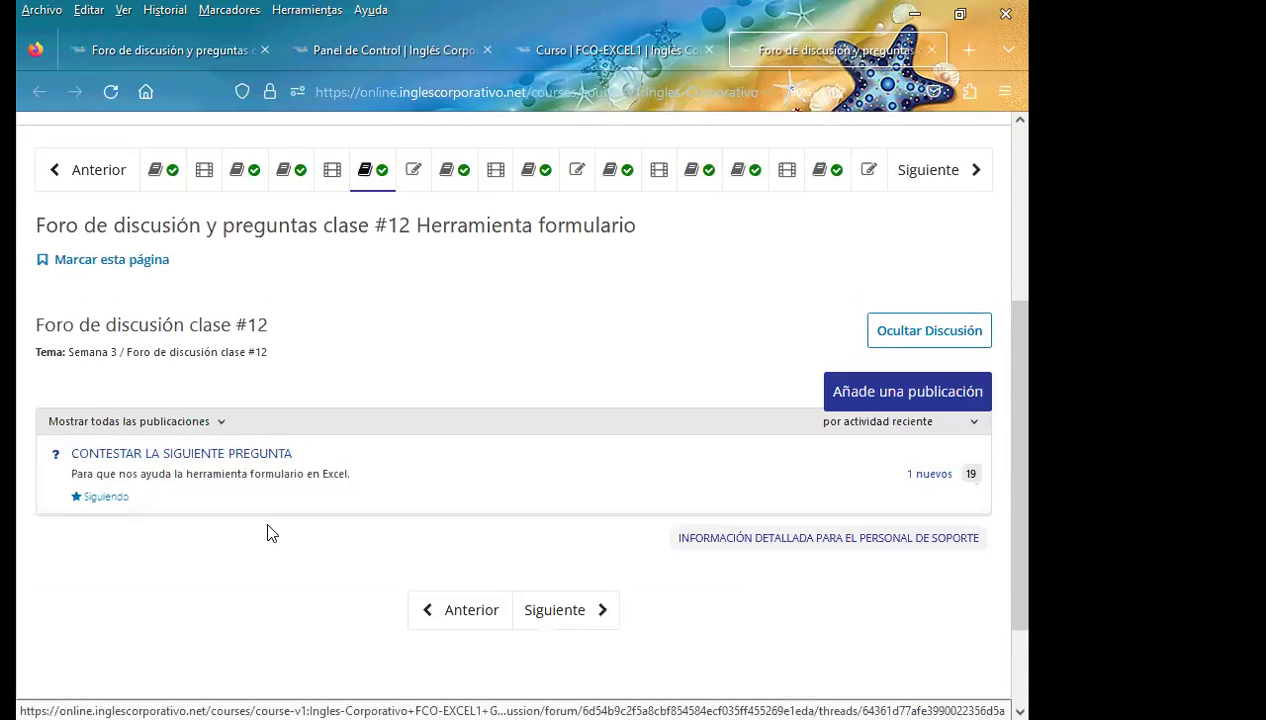
Open the CONTESTAR LA SIGUIENTE PREGUNTA thread and scroll down to the remaining answers.
scroll(267, 533, "down", 3)
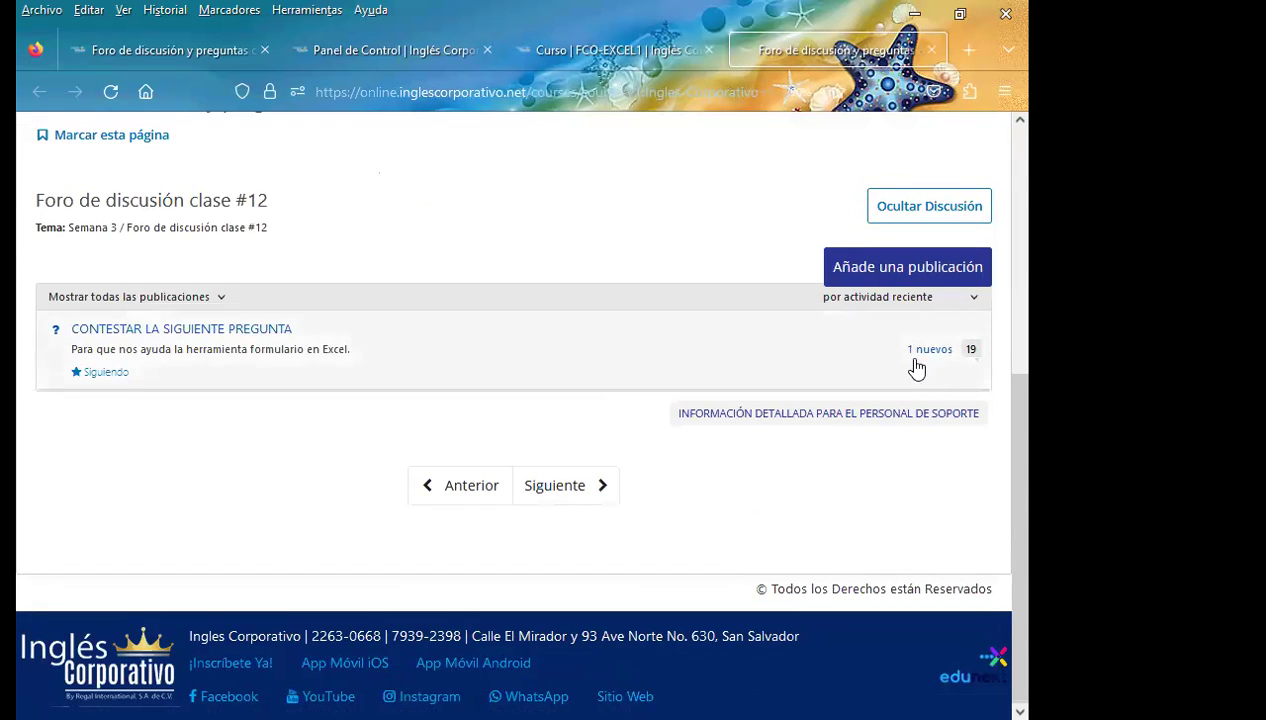
left_click(970, 354)
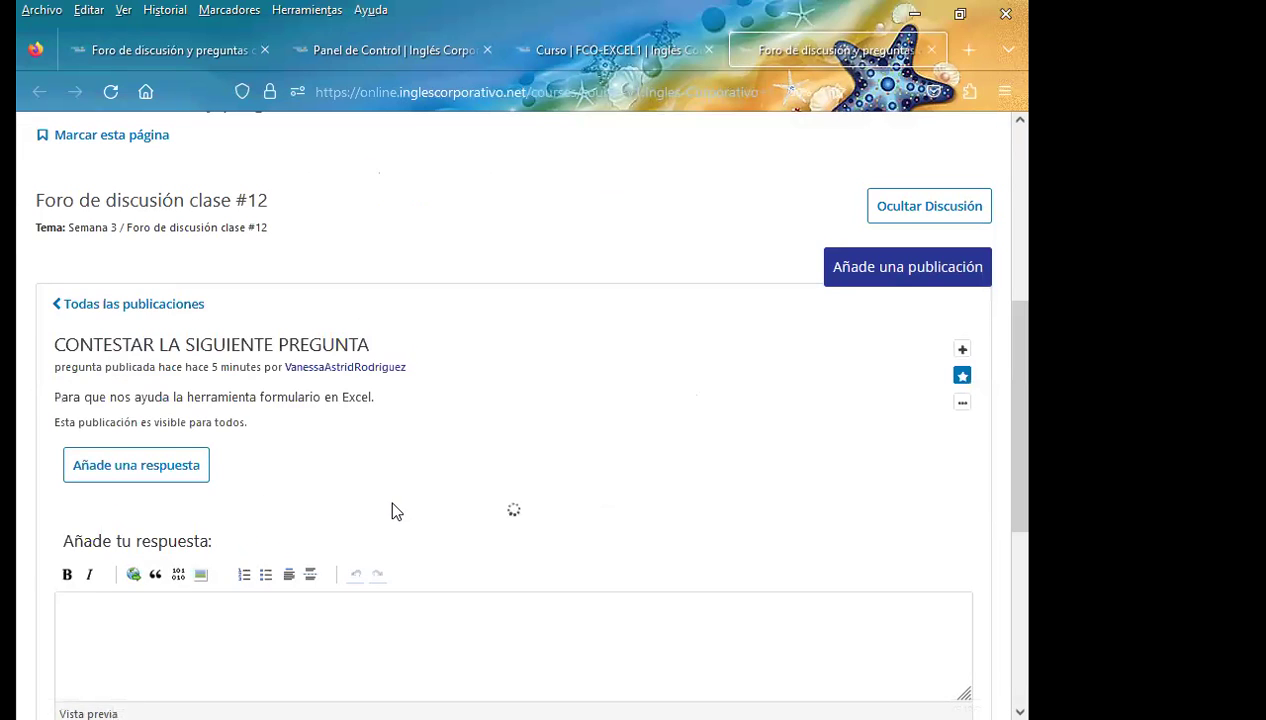
scroll(15, 550, "down", 5)
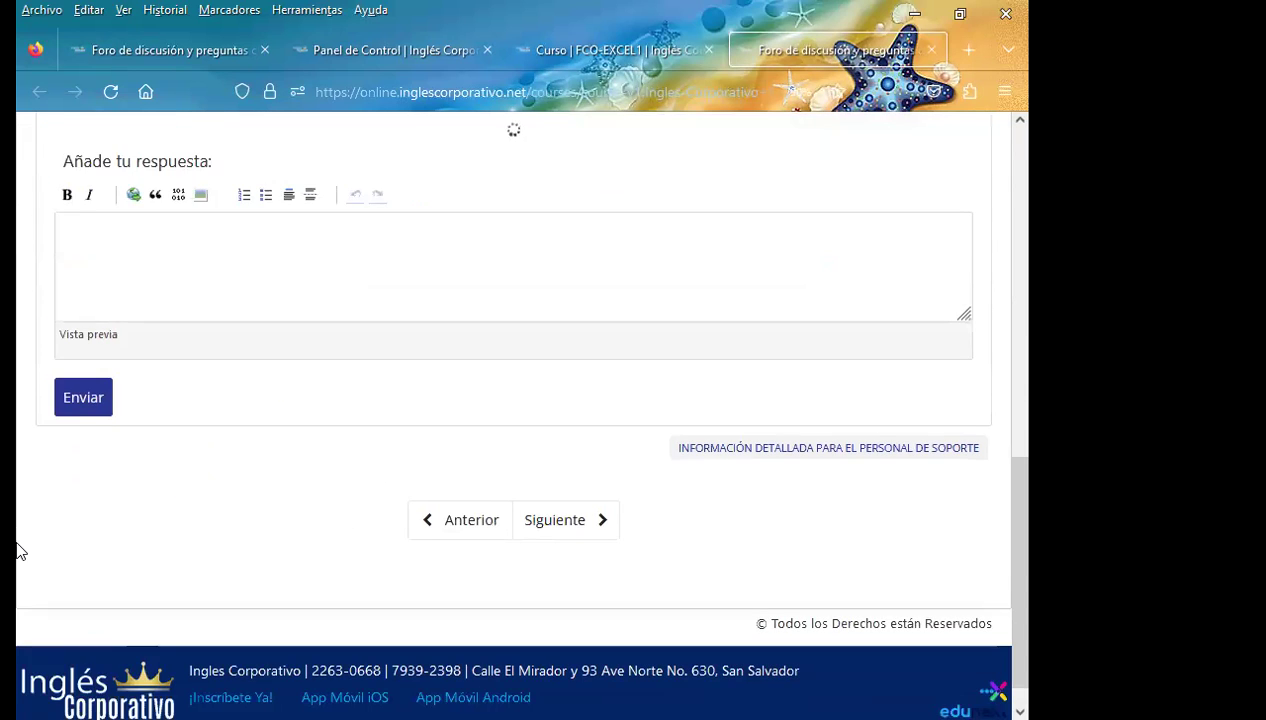
scroll(17, 530, "down", 4)
scroll(18, 520, "down", 4)
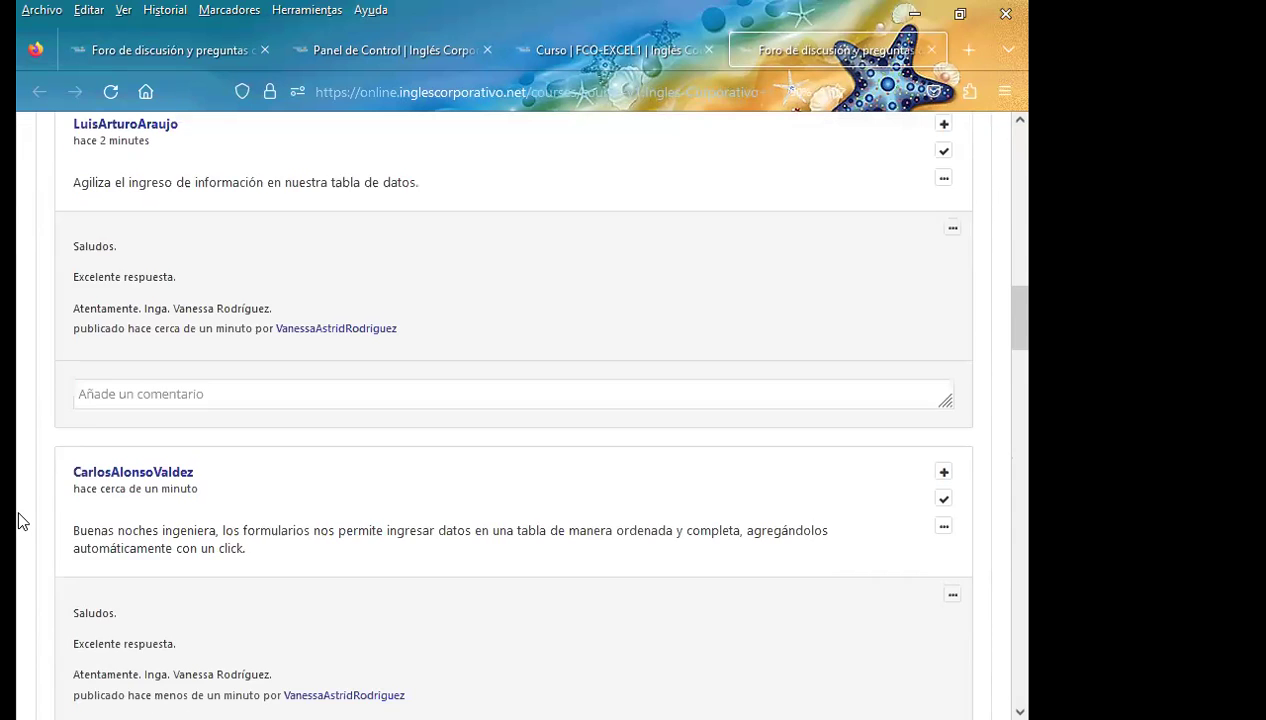
scroll(18, 520, "down", 3)
scroll(18, 520, "down", 2)
scroll(18, 520, "down", 3)
scroll(18, 520, "down", 2)
scroll(18, 520, "down", 2)
scroll(14, 517, "down", 2)
scroll(14, 517, "down", 3)
scroll(14, 517, "down", 1)
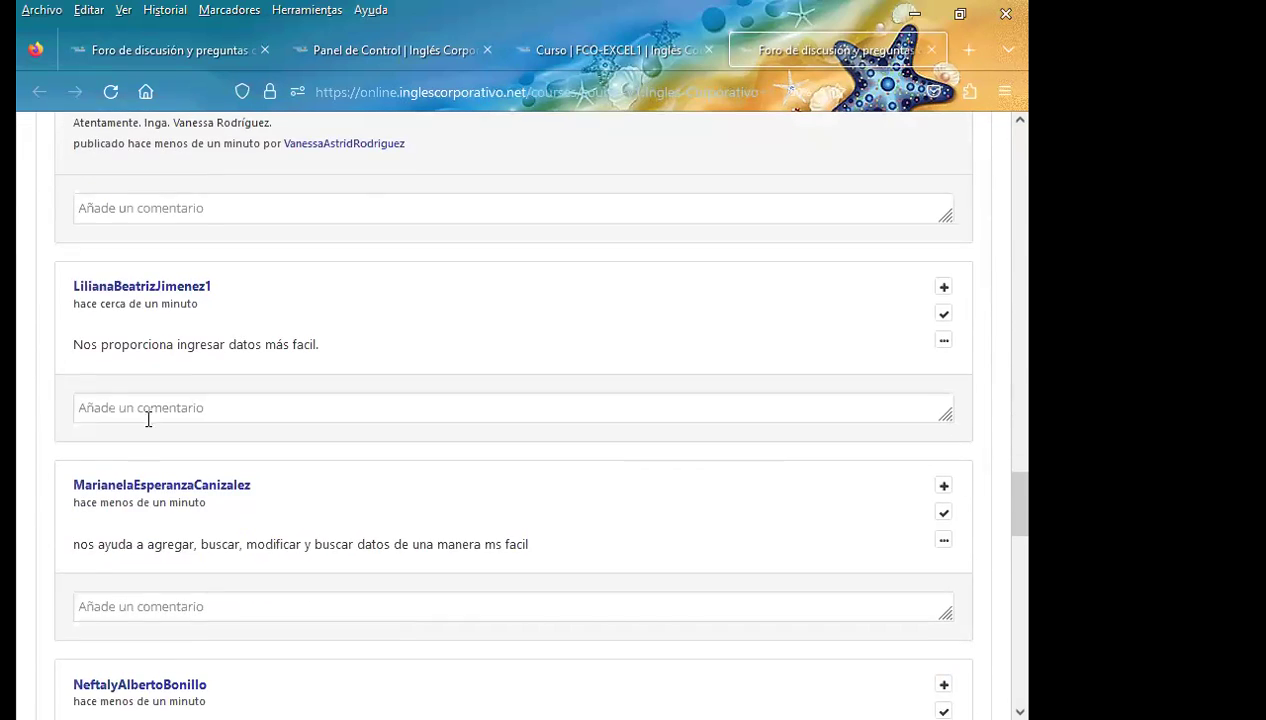
Add the praise comment under the easier-data-entry and add-search-modify answers.
left_click(137, 409)
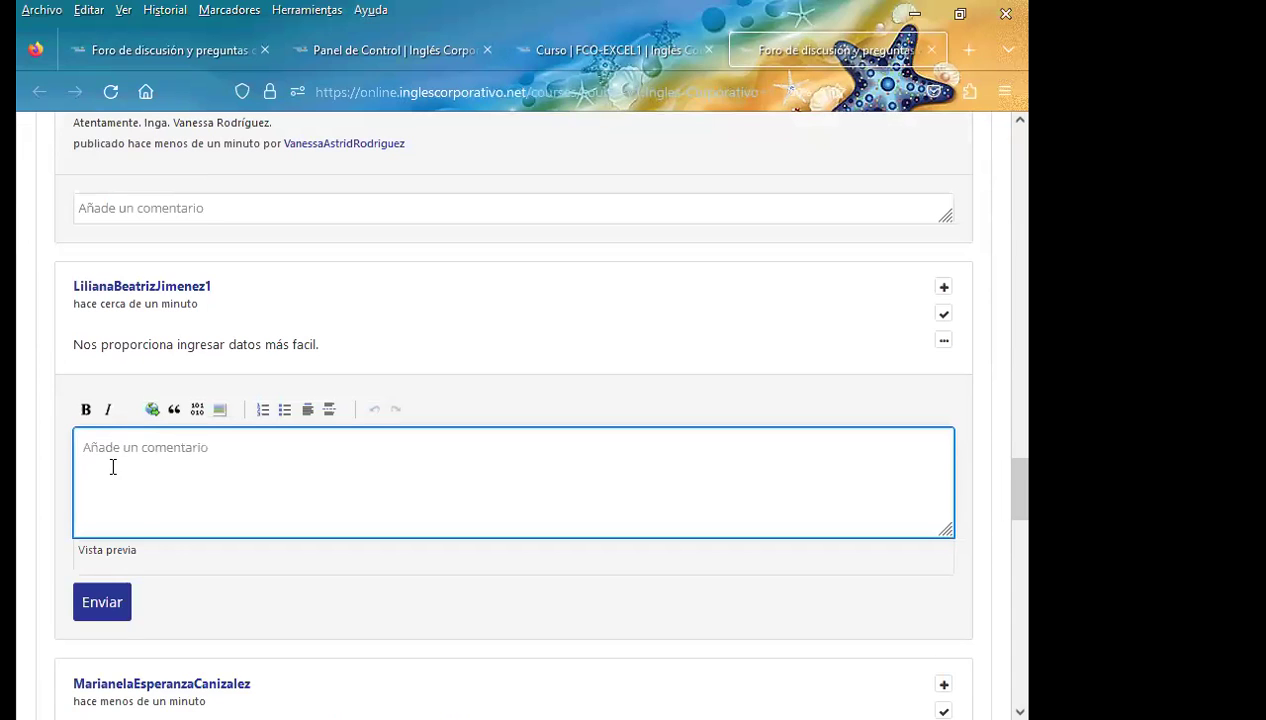
type("Saludos.  Excelente respuesta.  Atentamente. Inga. Vanessa Rodríguez.")
left_click(104, 525)
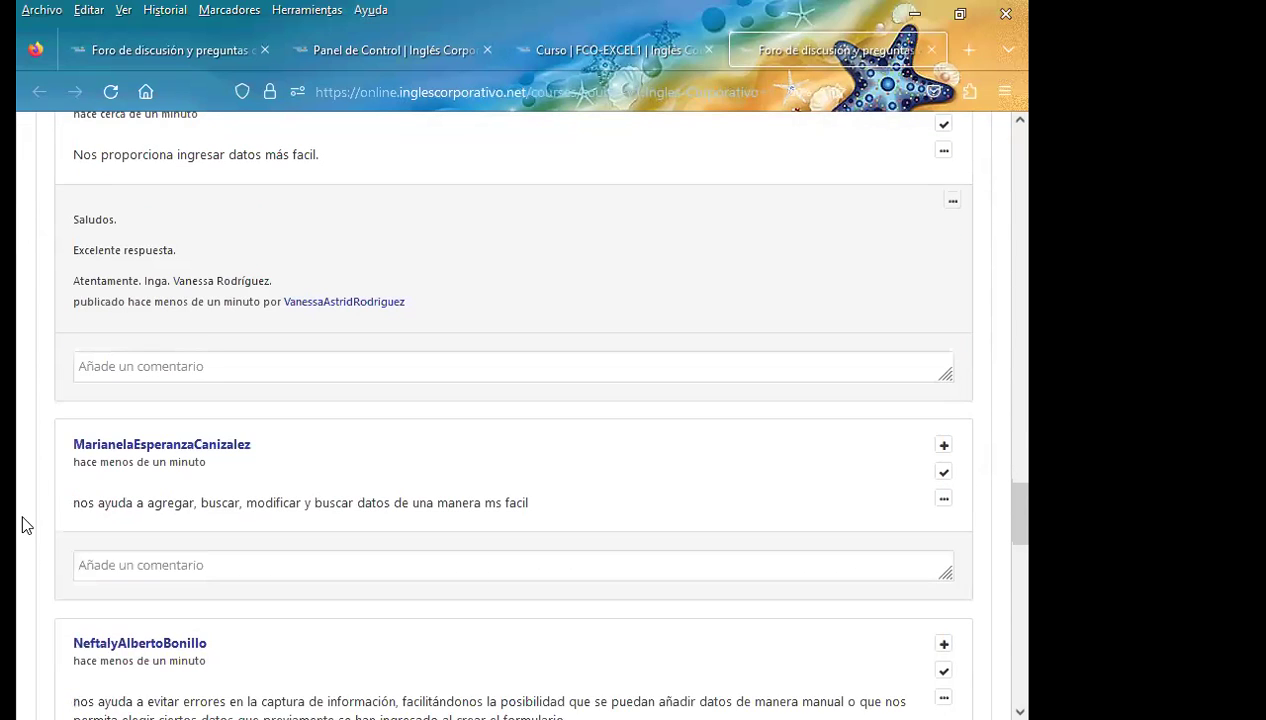
left_click(135, 565)
scroll(16, 590, "down", 2)
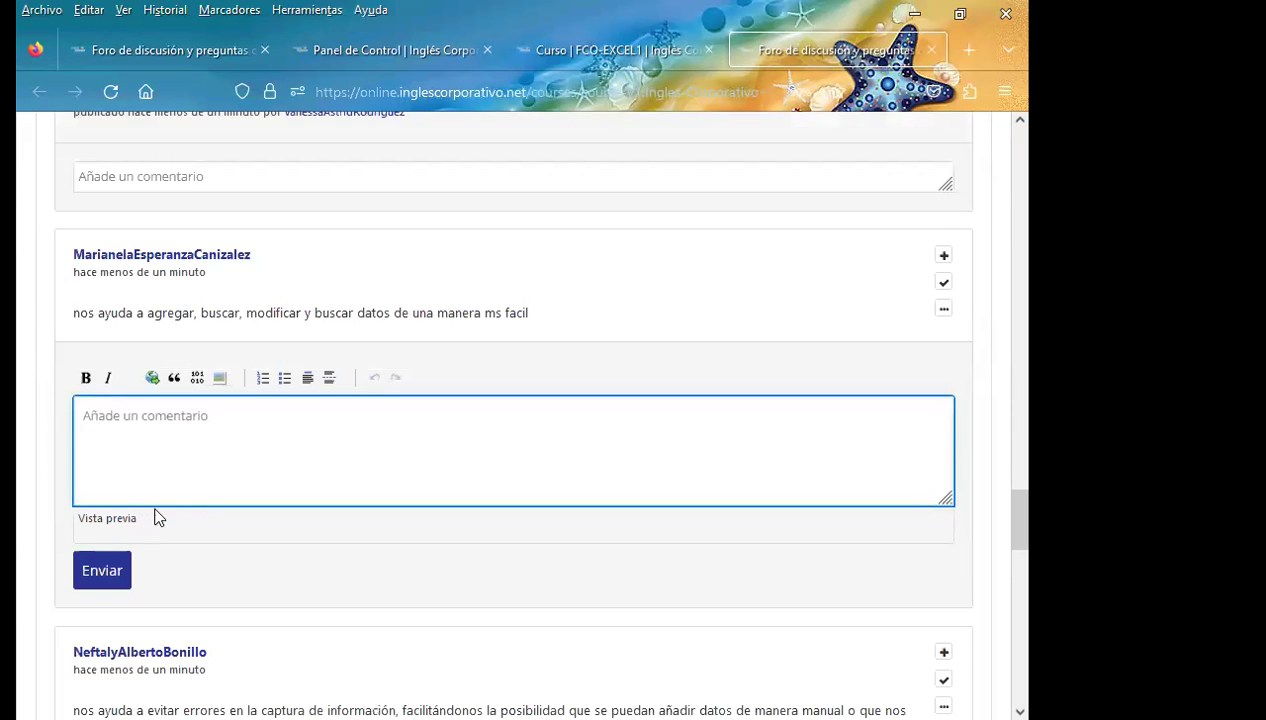
type("Saludos.  Excelente respuesta.  Atentamente. Inga. Vanessa Rodríguez.")
left_click(88, 674)
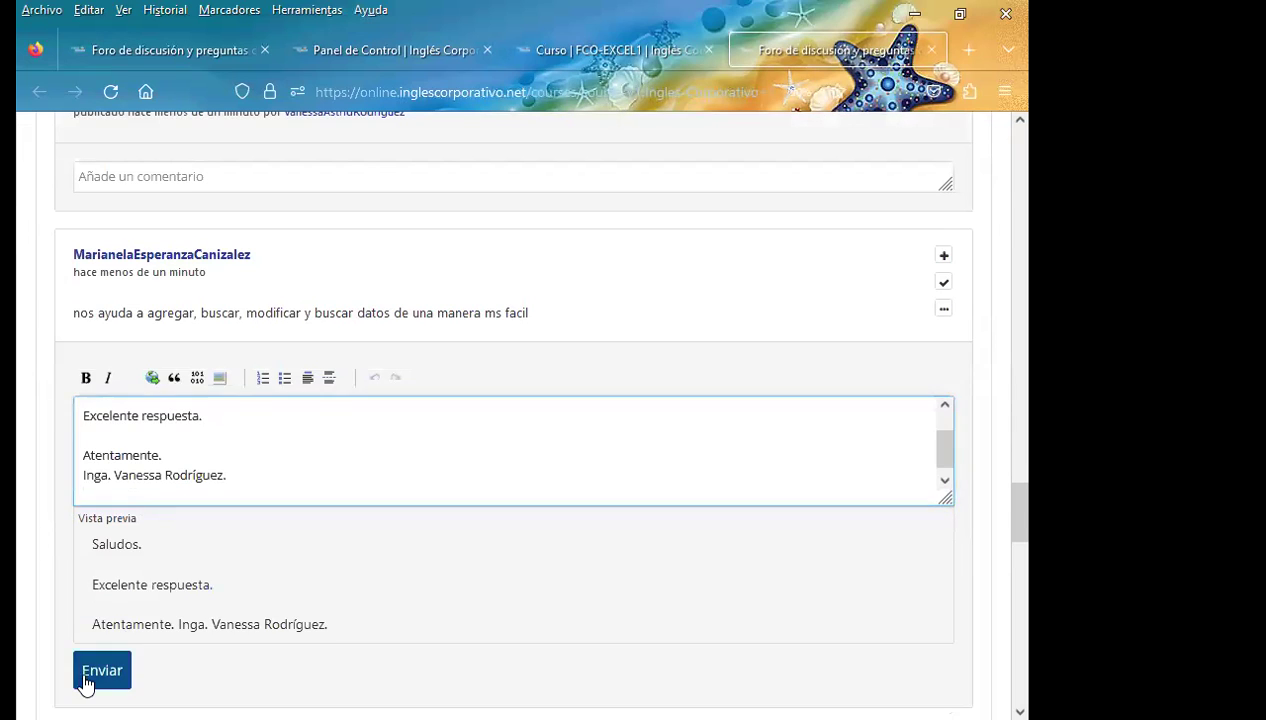
Add the praise comment under the avoiding-errors and table-headers answers.
scroll(79, 535, "down", 3)
left_click(130, 462)
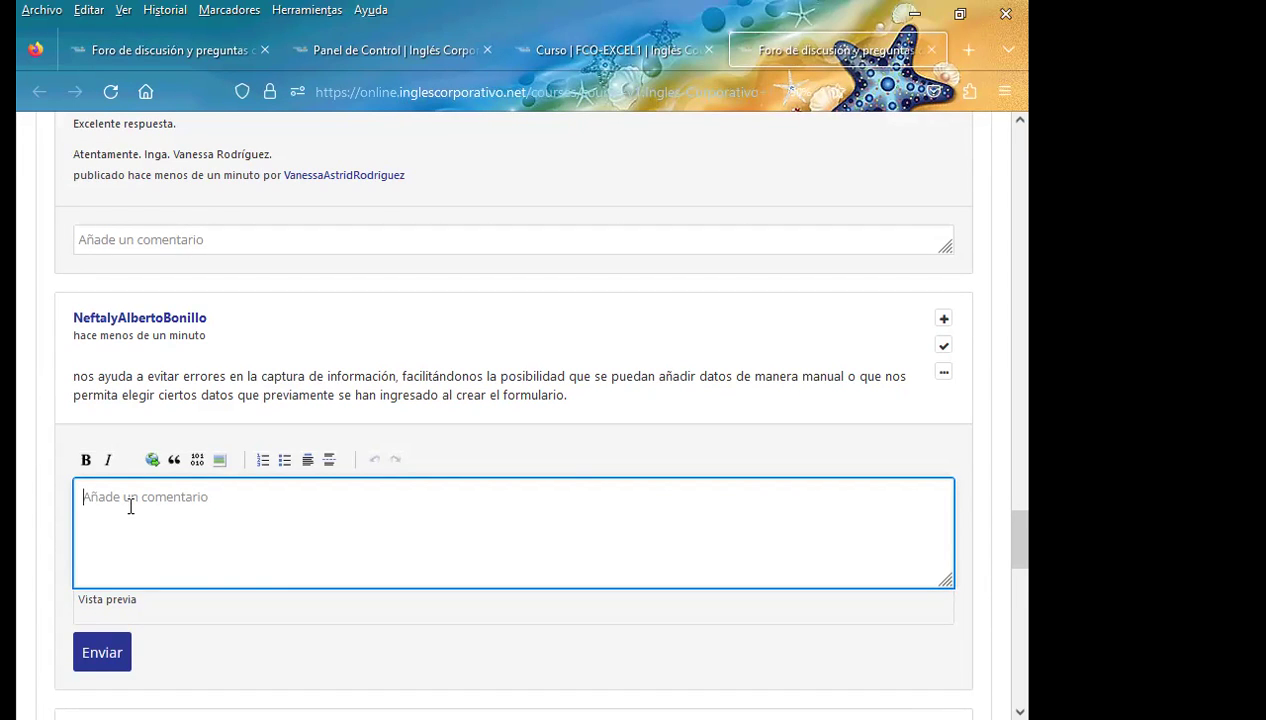
type("Saludos.  Excelente respuesta.  Atentamente. Inga. Vanessa Rodríguez.")
scroll(56, 550, "down", 3)
left_click(102, 562)
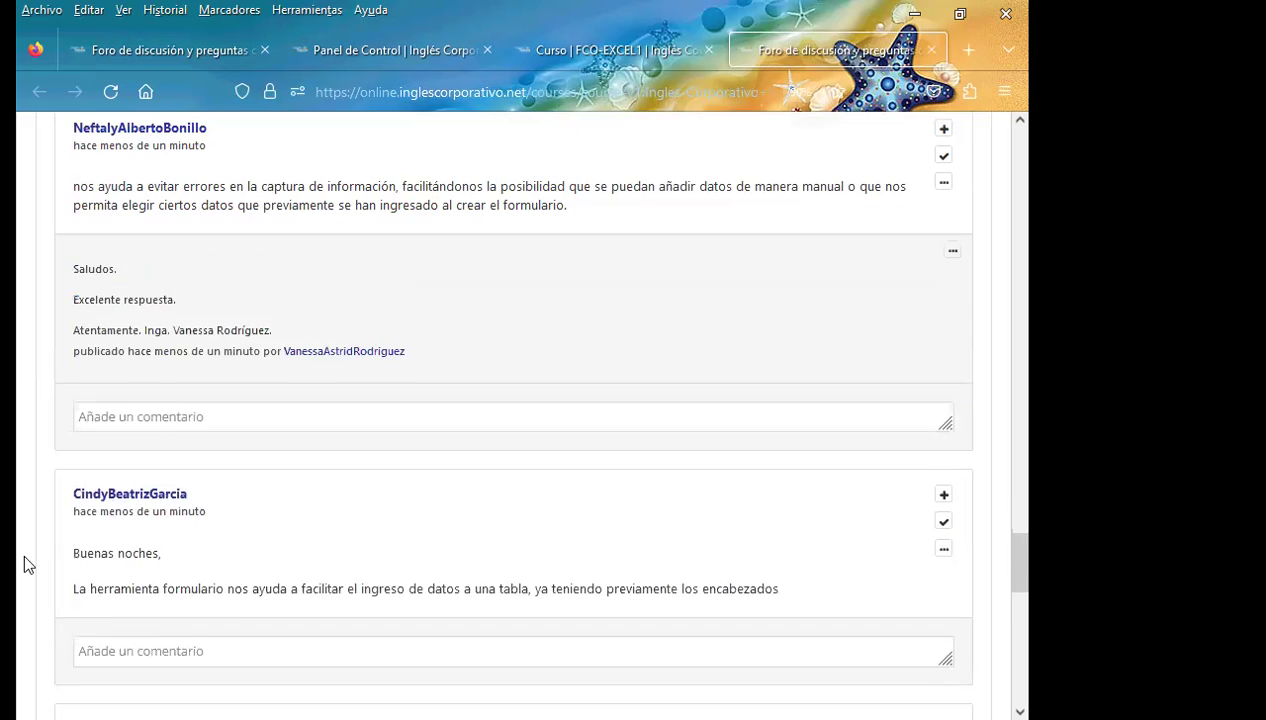
scroll(28, 562, "down", 3)
left_click(127, 470)
type("Saludos.  Excelente respuesta.  Atentamente. Inga. Vanessa Rodríguez.")
scroll(37, 551, "down", 3)
left_click(104, 572)
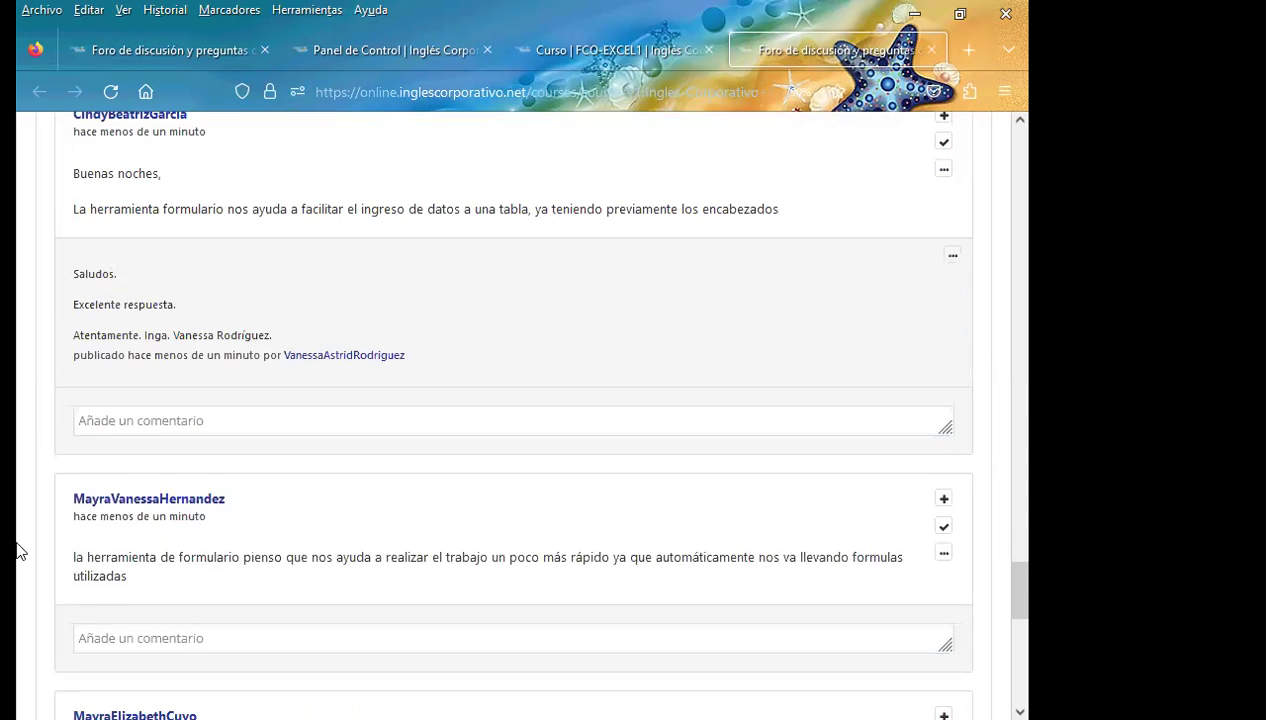
Add the praise comment under the work-faster answer and the last answer on storing data.
scroll(78, 528, "down", 3)
left_click(131, 460)
type("Saludos.  Excelente respuesta.  Atentamente. Inga. Vanessa Rodríguez.")
scroll(40, 560, "down", 2)
left_click(104, 560)
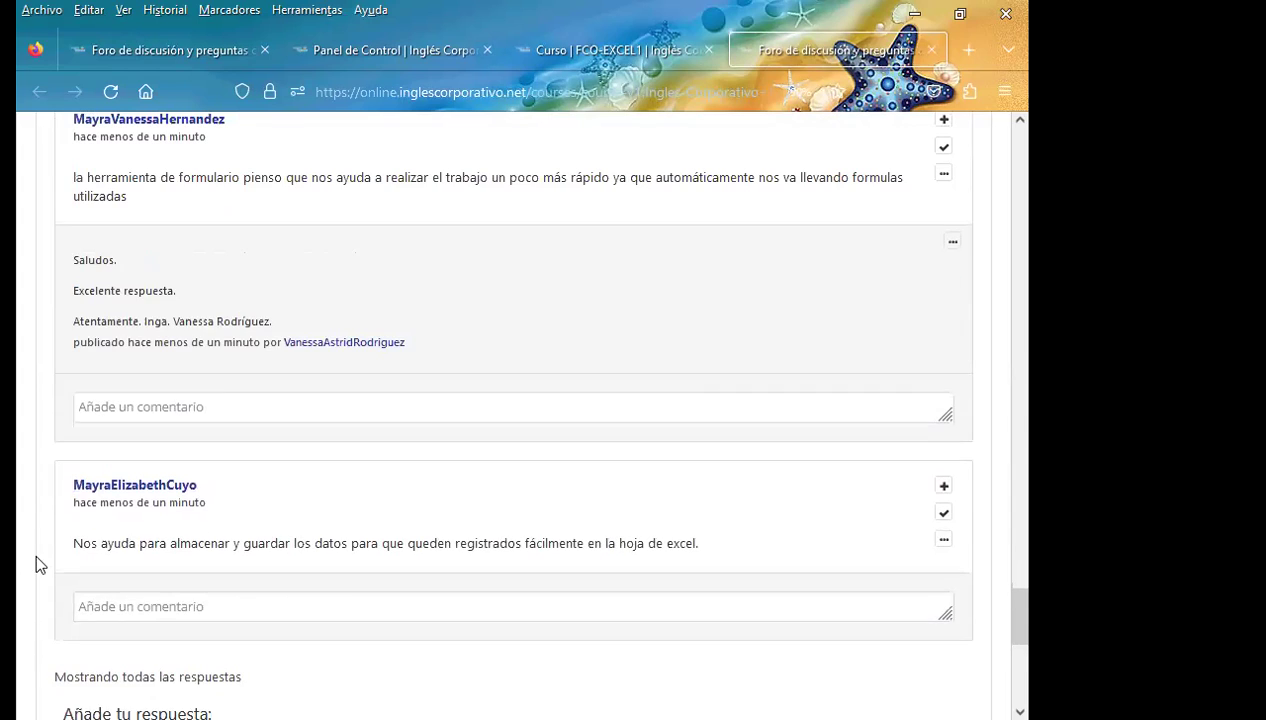
scroll(111, 536, "down", 2)
left_click(122, 510)
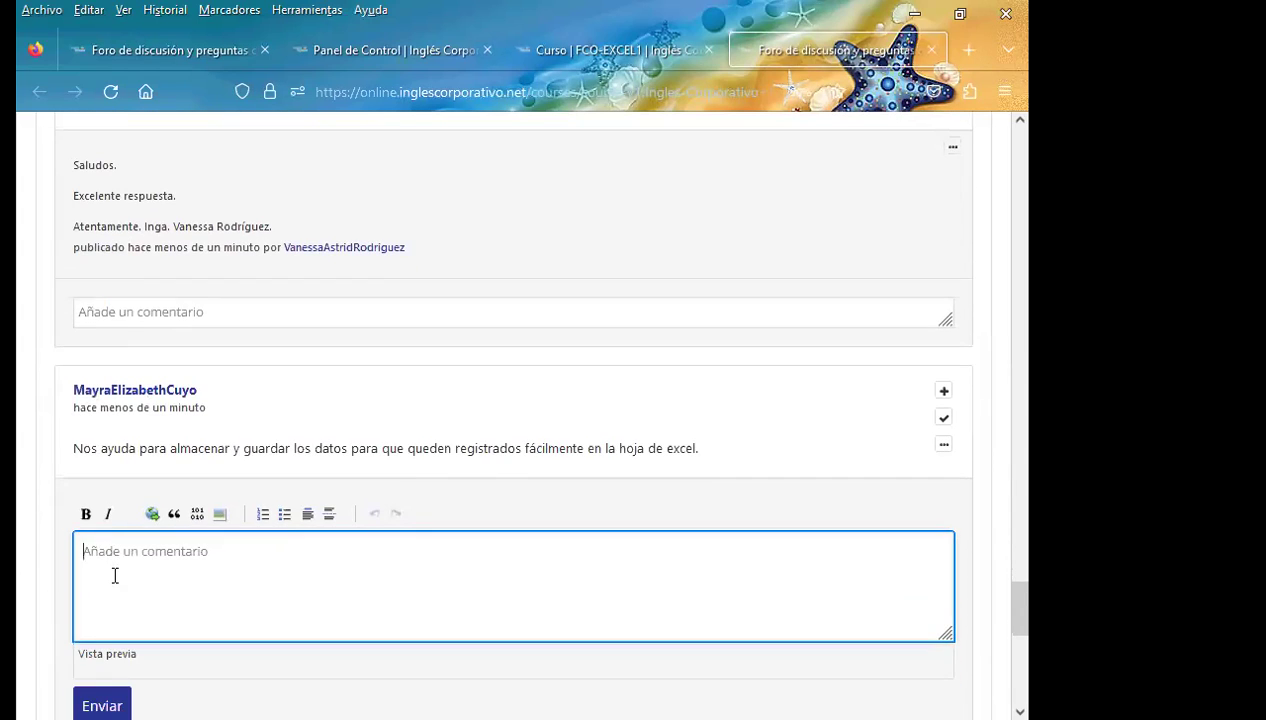
key("ctrl+v")
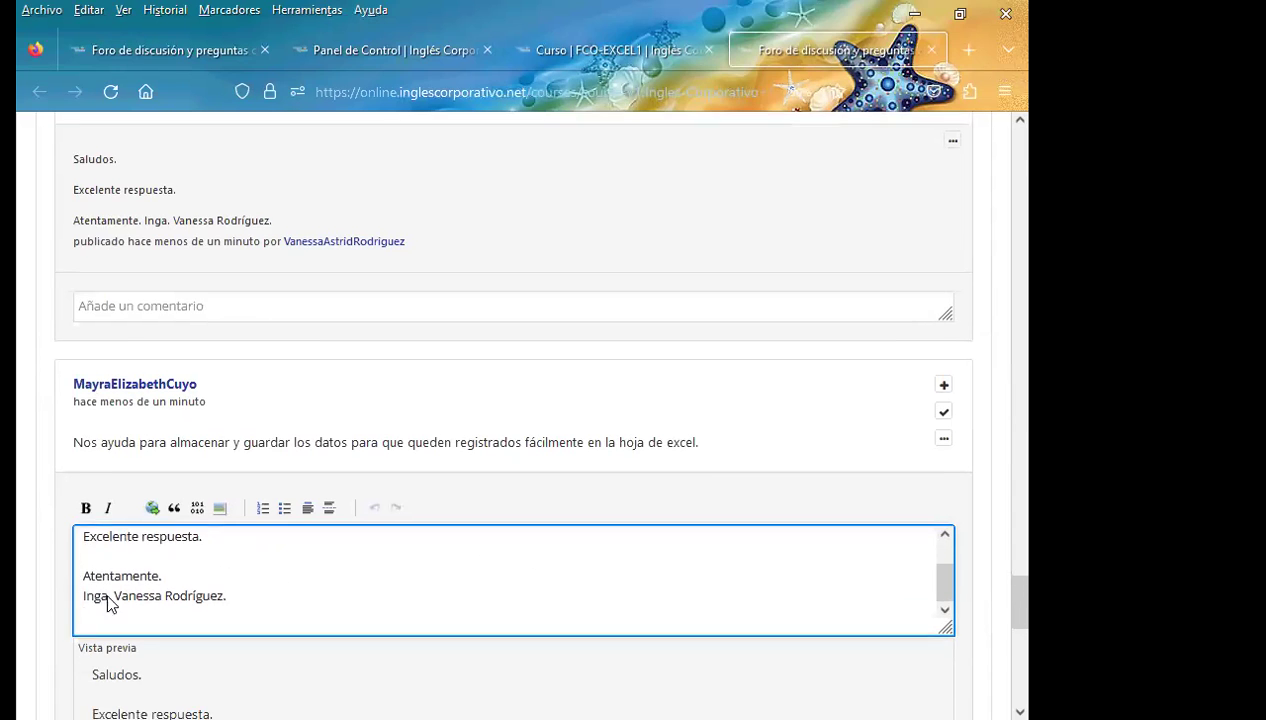
scroll(105, 599, "down", 3)
left_click(115, 525)
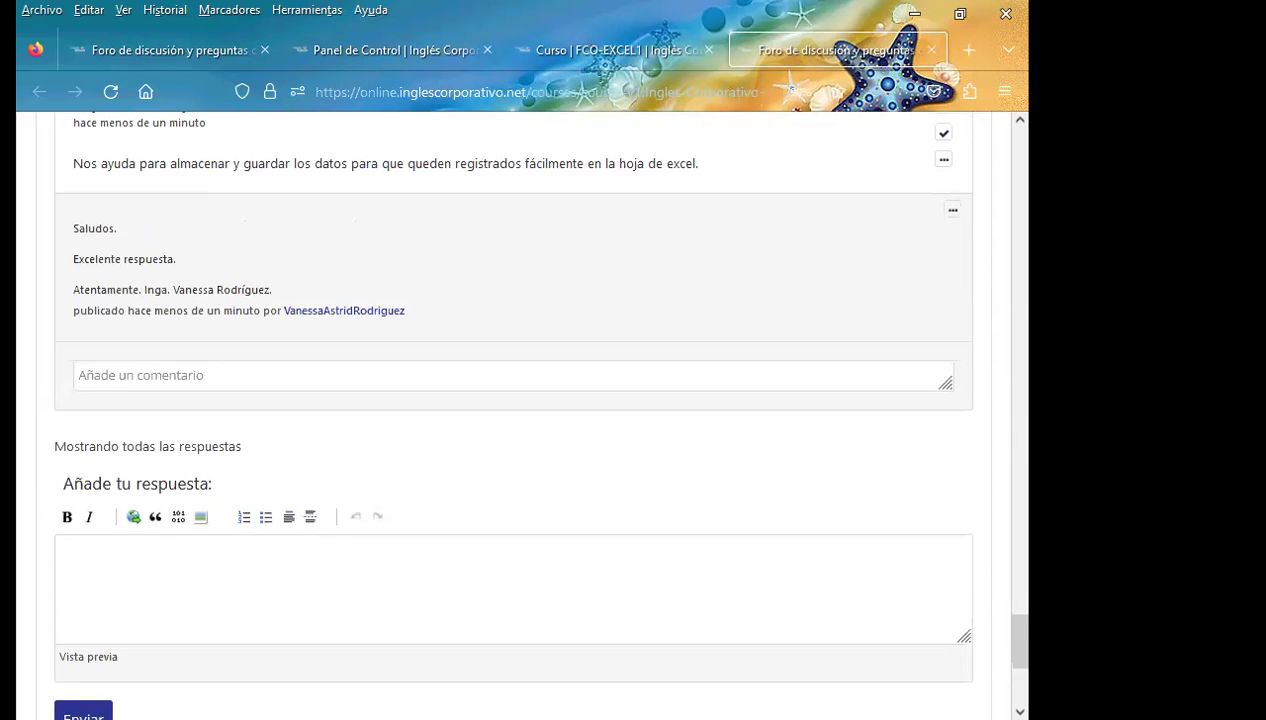